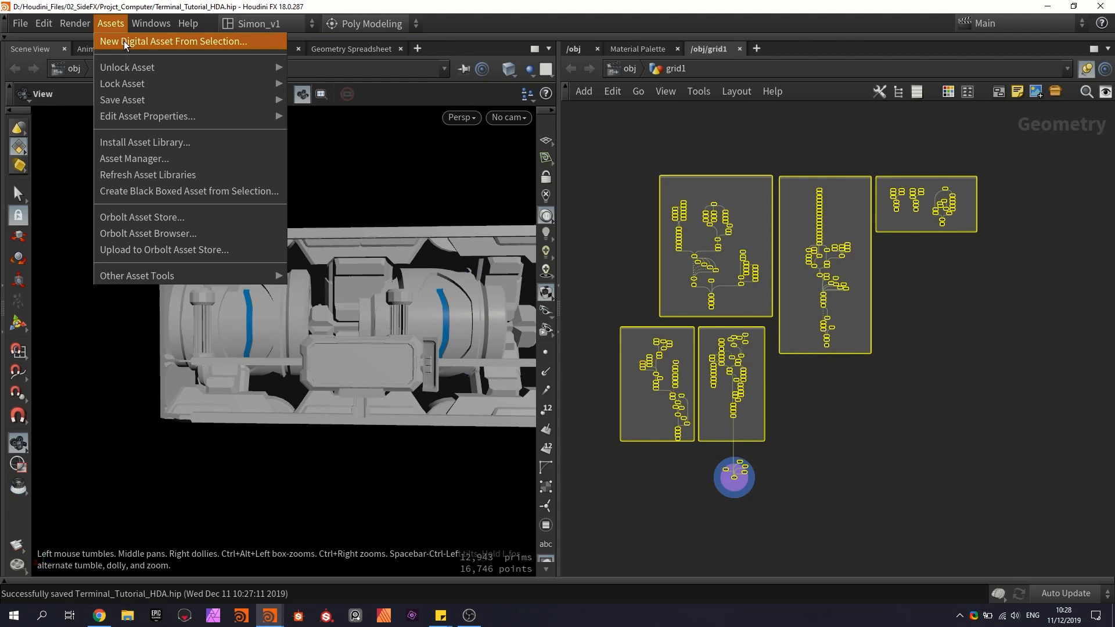
# Step: Create a digital asset from the selected nodes, named tank_terminal, labelled "Tank terminal" and saved in the Sci-fi_Corridor project's Computer Terminal/HDA folder
pyautogui.click(126, 42)
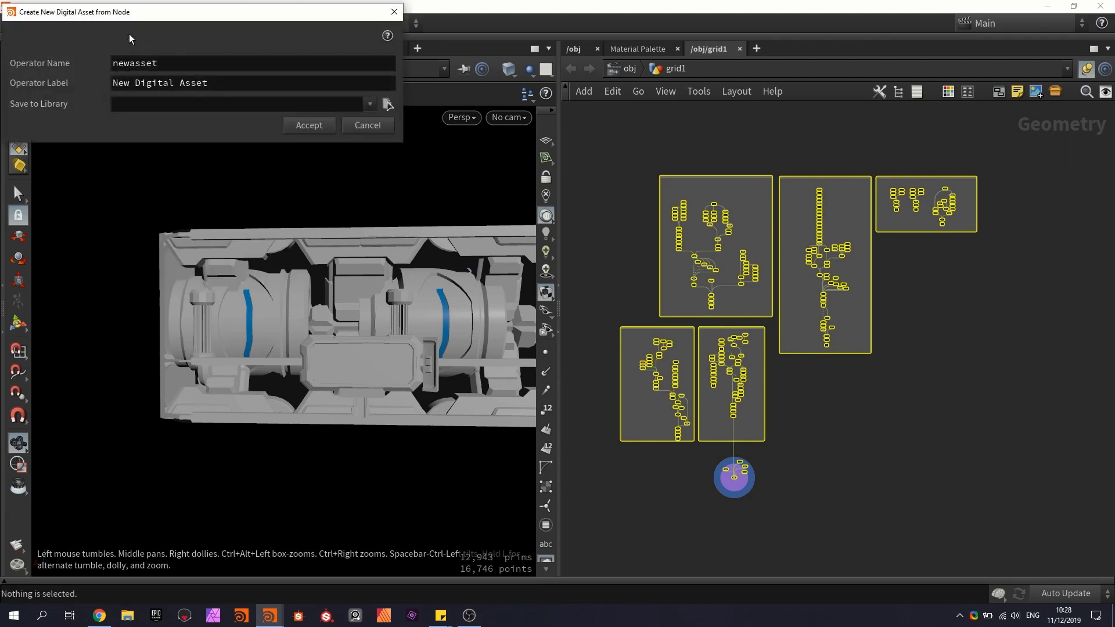
pyautogui.moveTo(117, 14); pyautogui.dragTo(442, 209)
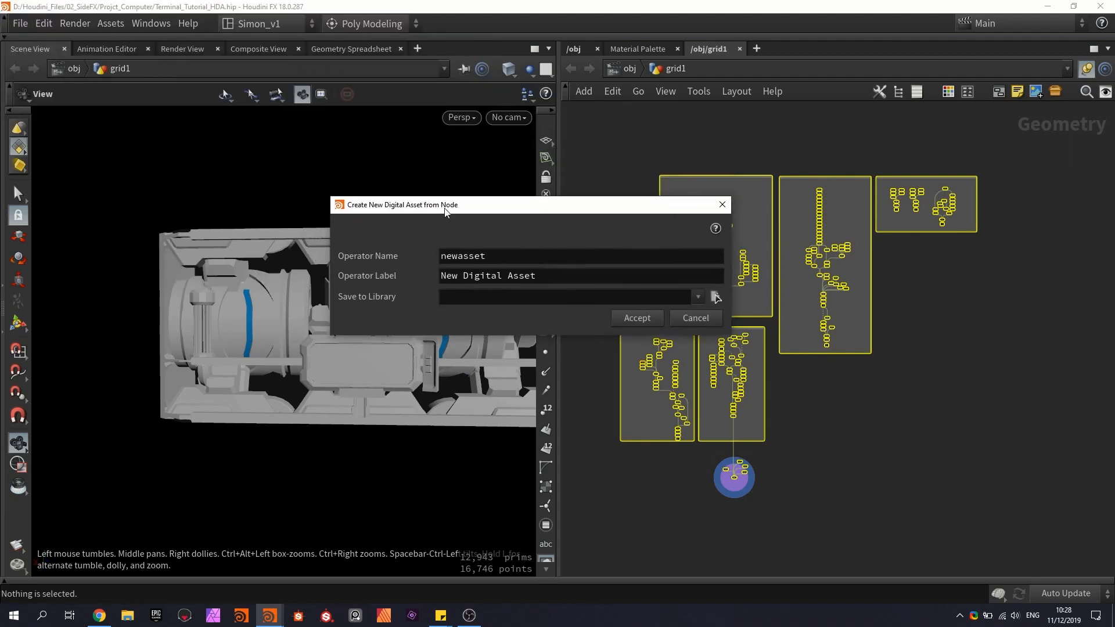
pyautogui.doubleClick(491, 256)
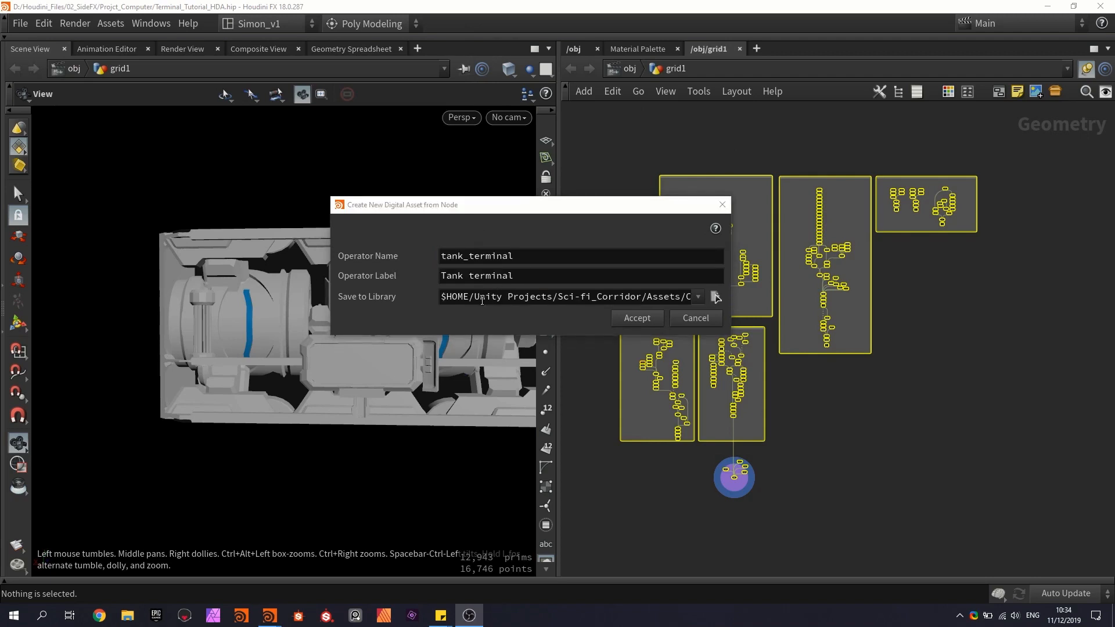
pyautogui.moveTo(475, 297); pyautogui.dragTo(553, 297)
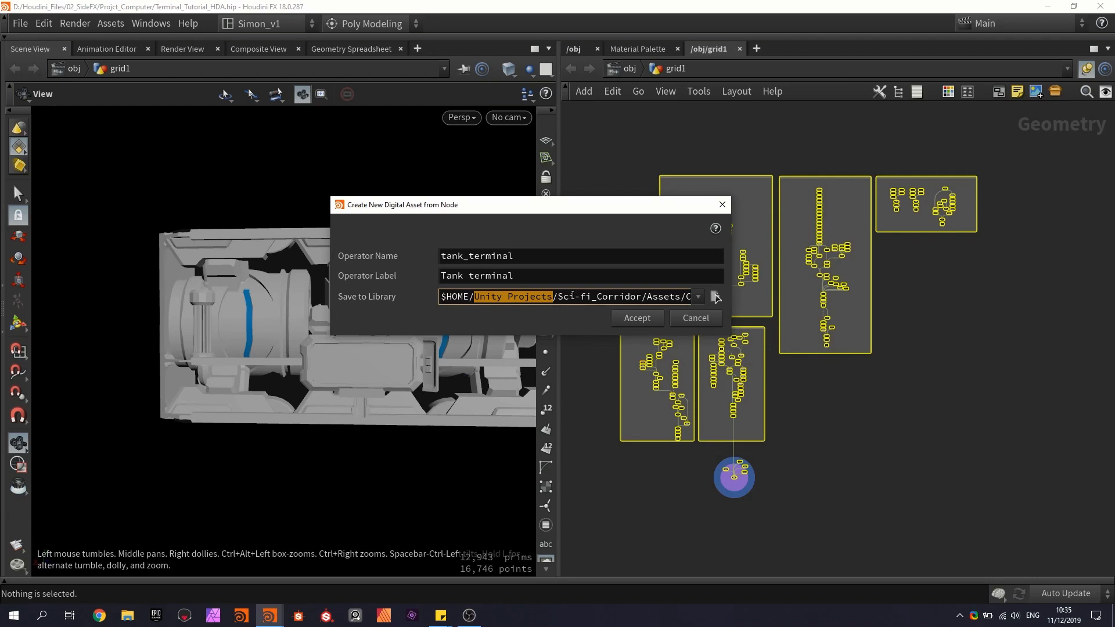
pyautogui.click(561, 272)
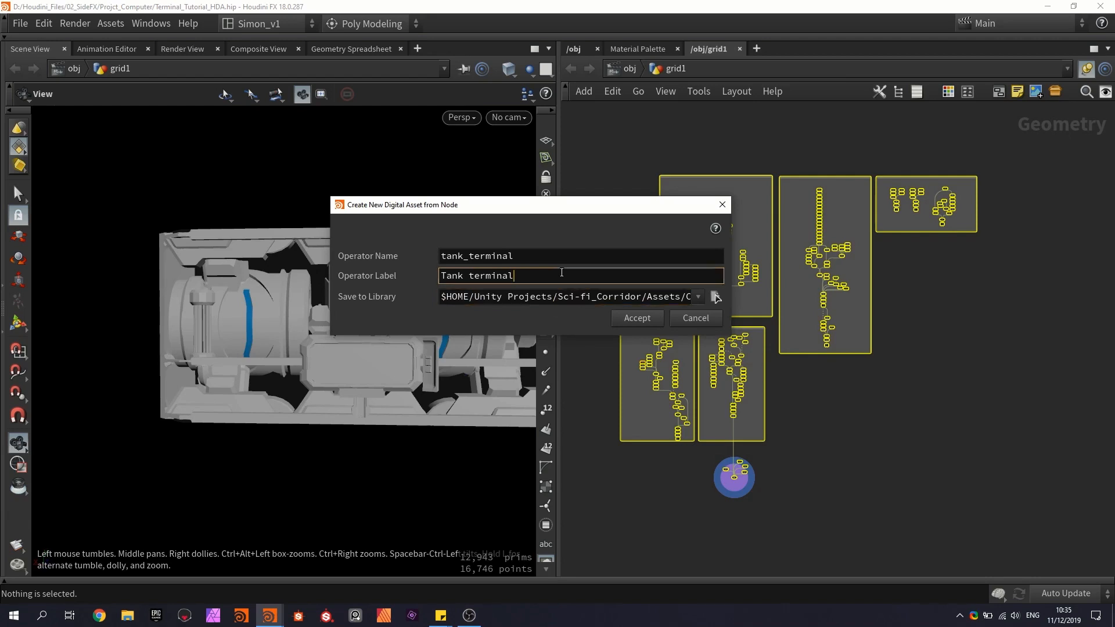
pyautogui.click(625, 318)
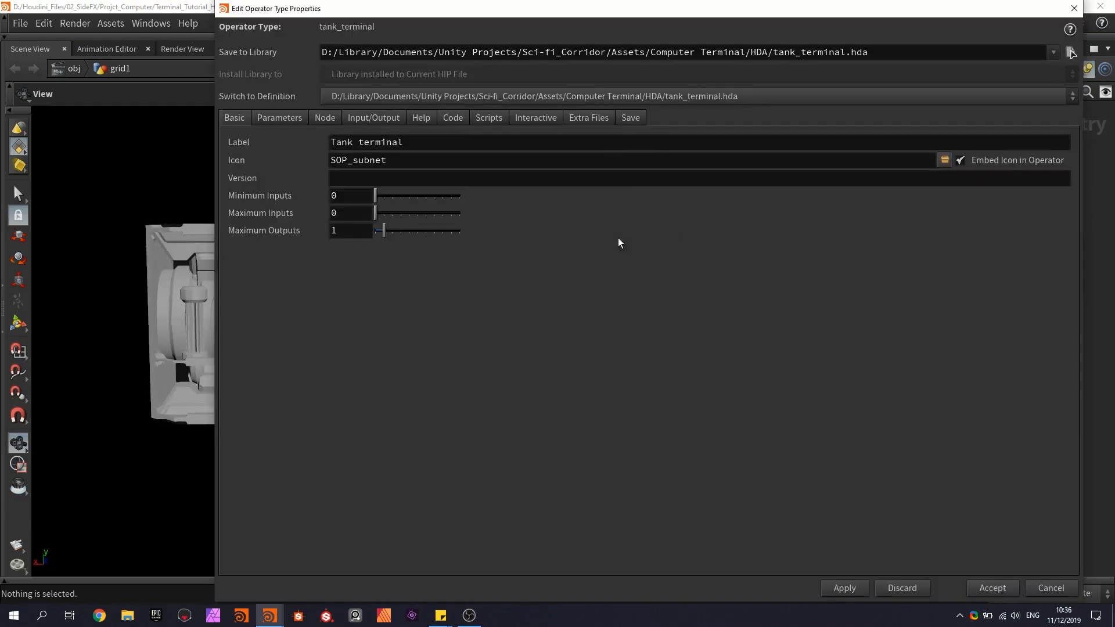
# Step: Open the asset's parameter setup and display the settings of the box8 node inside the new subnet
pyautogui.click(291, 118)
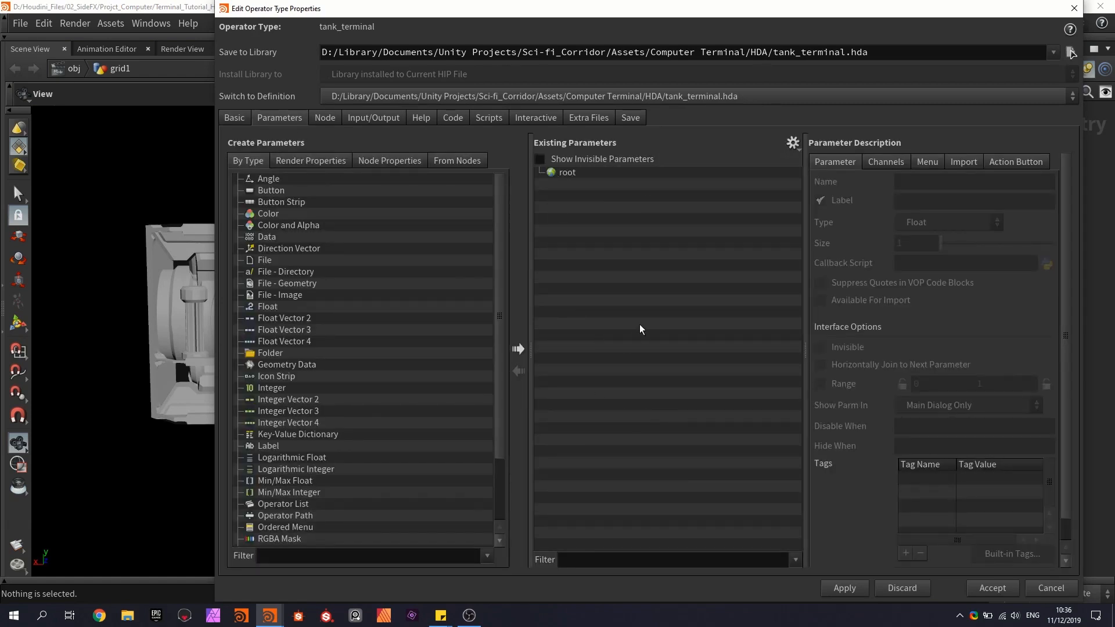
pyautogui.moveTo(567, 12); pyautogui.dragTo(212, 91)
pyautogui.doubleClick(781, 253)
pyautogui.moveTo(819, 320); pyautogui.dragTo(981, 317, button='middle')
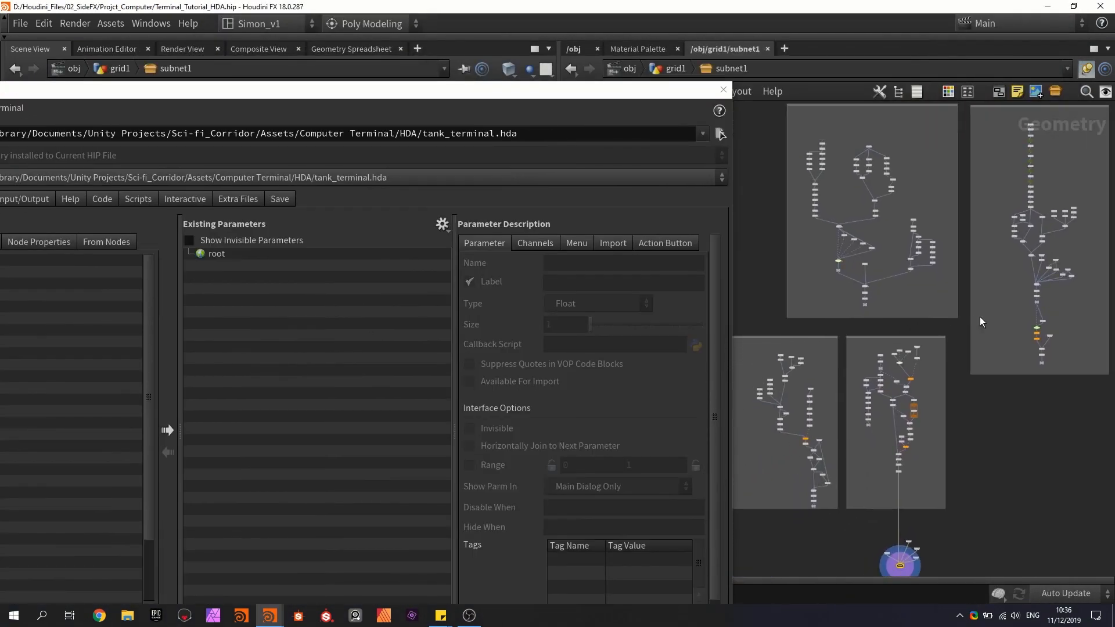
pyautogui.scroll(6, 881, 362)
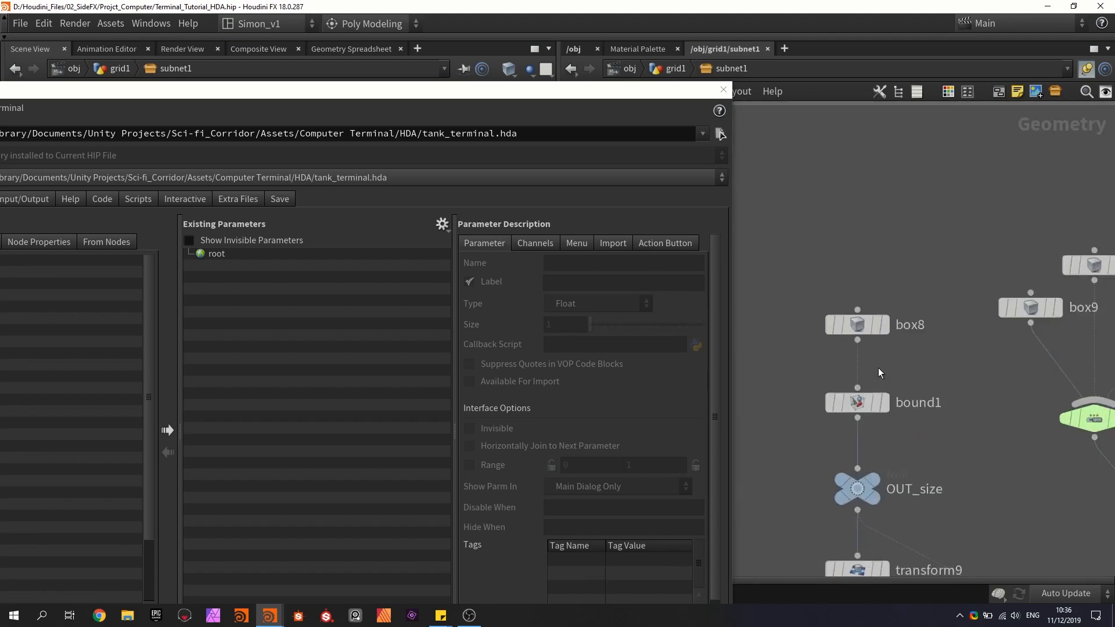
pyautogui.moveTo(872, 238); pyautogui.dragTo(839, 232, button='middle')
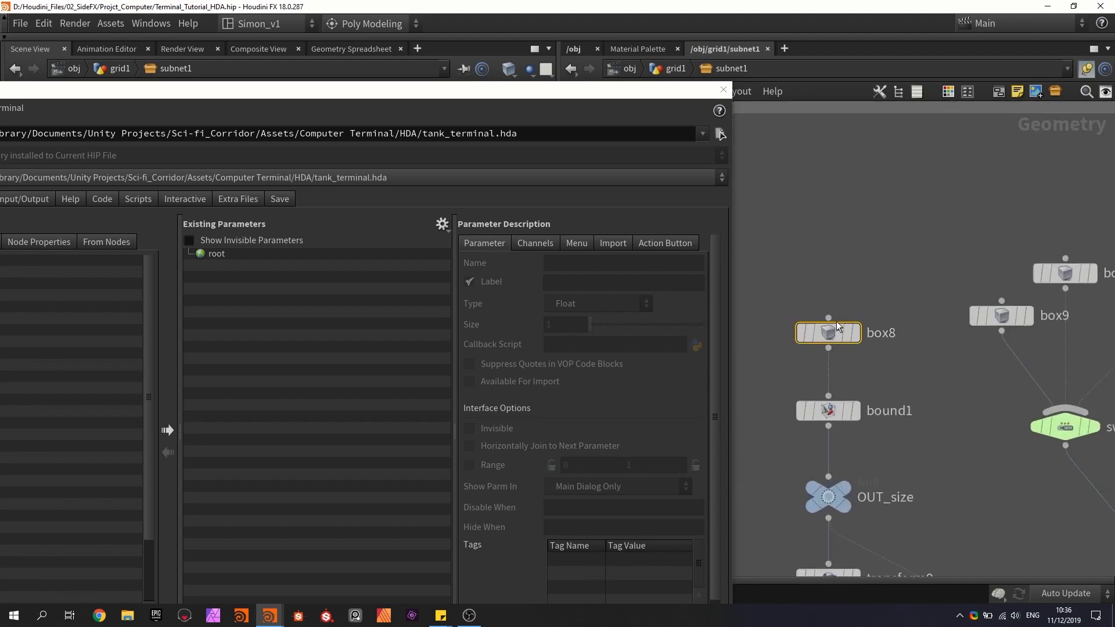
pyautogui.press('p')
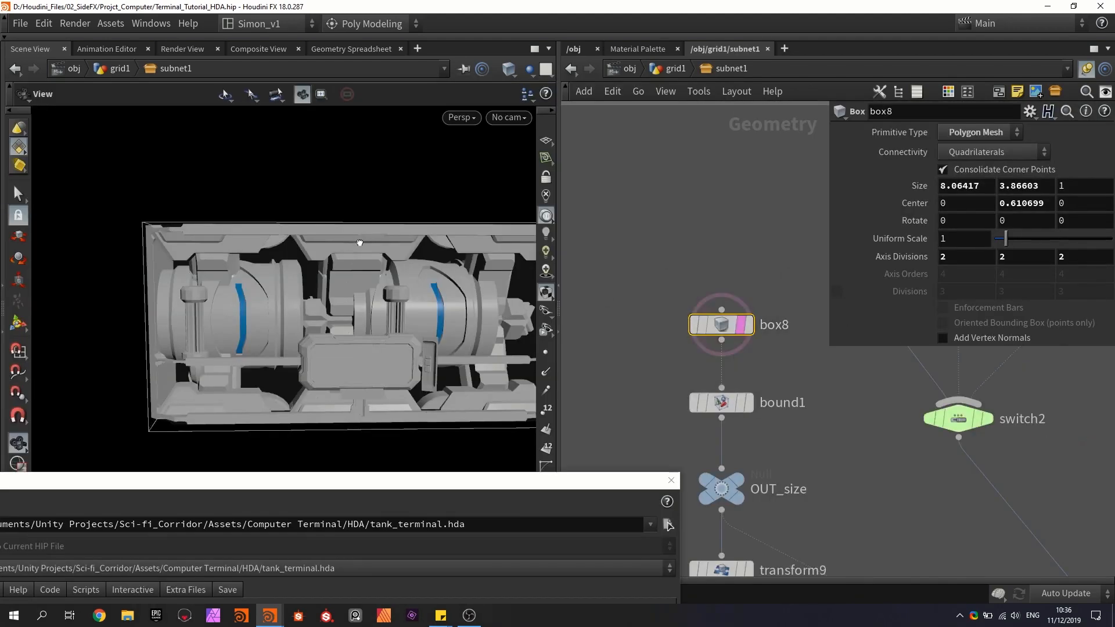
# Step: Promote the Size X and Size Y values of box8 to the asset's root parameters
pyautogui.moveTo(359, 243); pyautogui.dragTo(411, 252)
pyautogui.moveTo(411, 251); pyautogui.dragTo(450, 455, button='right')
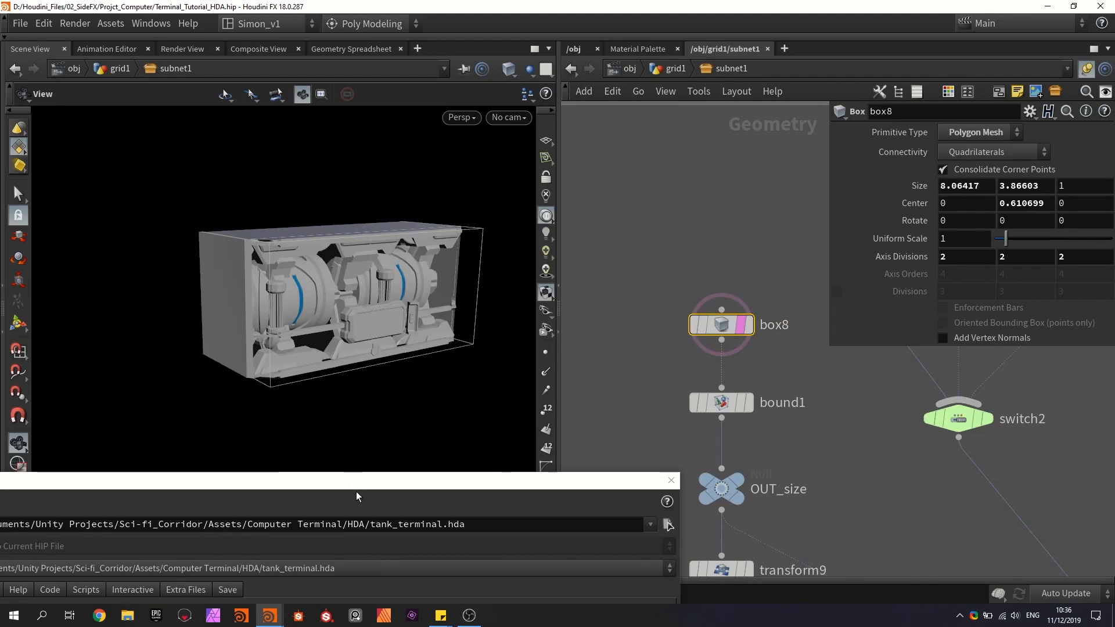
pyautogui.moveTo(355, 486); pyautogui.dragTo(365, 105)
pyautogui.click(941, 187)
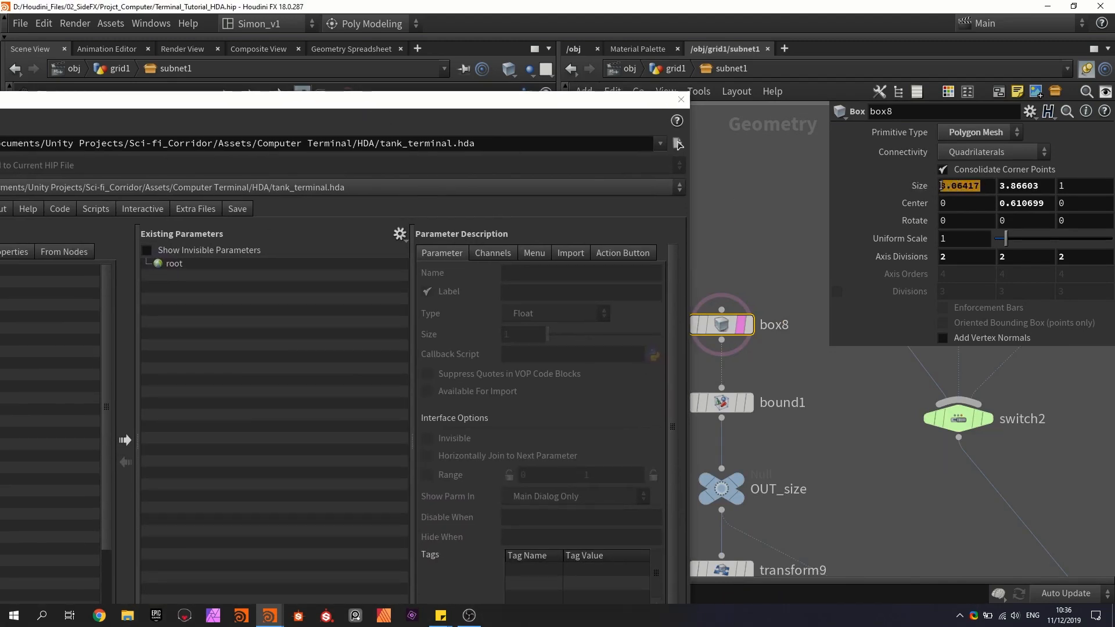
pyautogui.moveTo(931, 189); pyautogui.dragTo(185, 268)
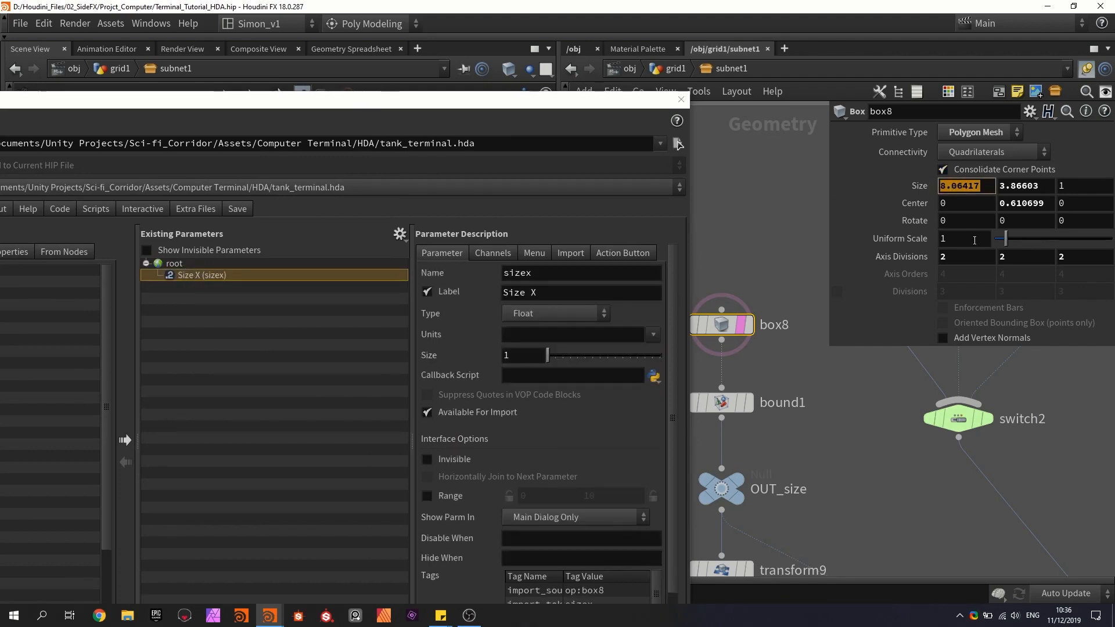
pyautogui.click(1018, 186)
pyautogui.moveTo(1018, 187); pyautogui.dragTo(249, 313)
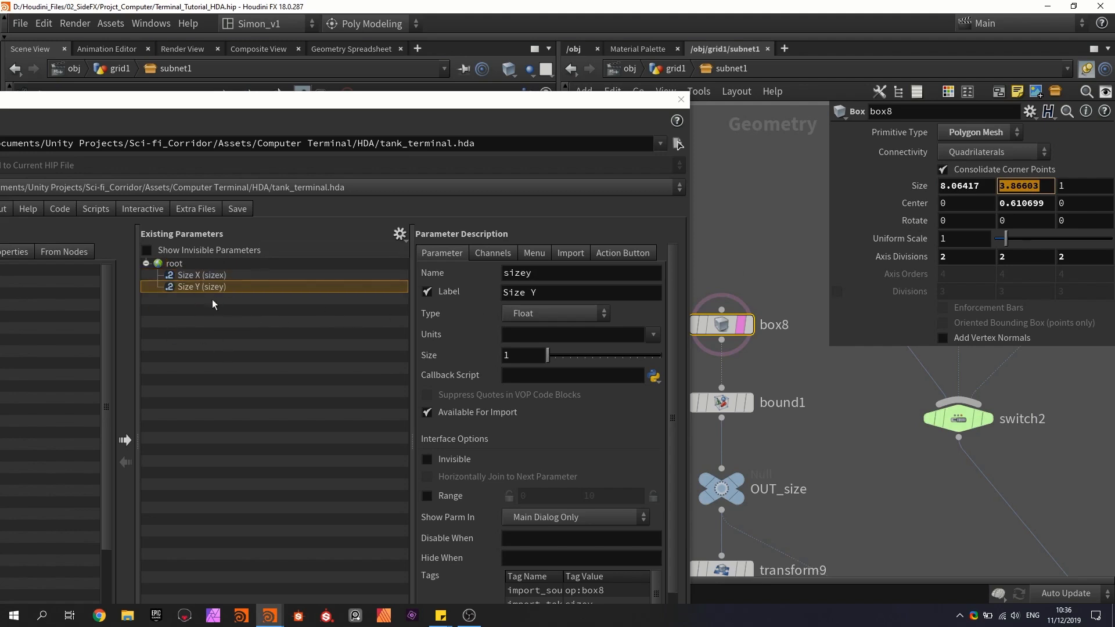
# Step: Change the label of the sizex parameter to "Overall width"
pyautogui.click(190, 274)
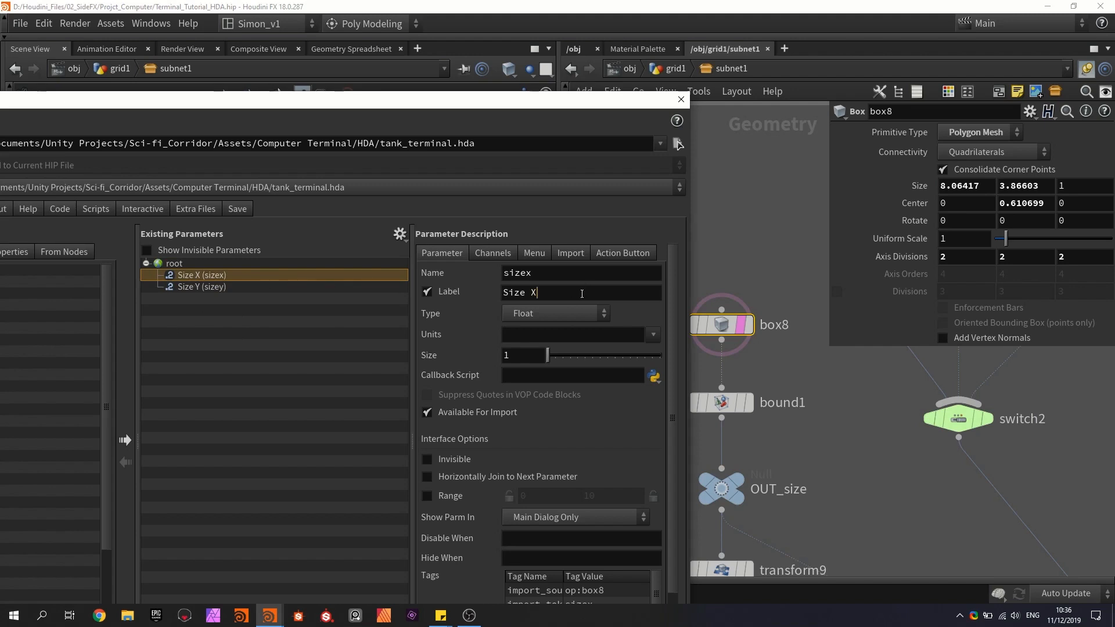
pyautogui.moveTo(582, 293); pyautogui.dragTo(488, 290)
pyautogui.write('Overall wi')
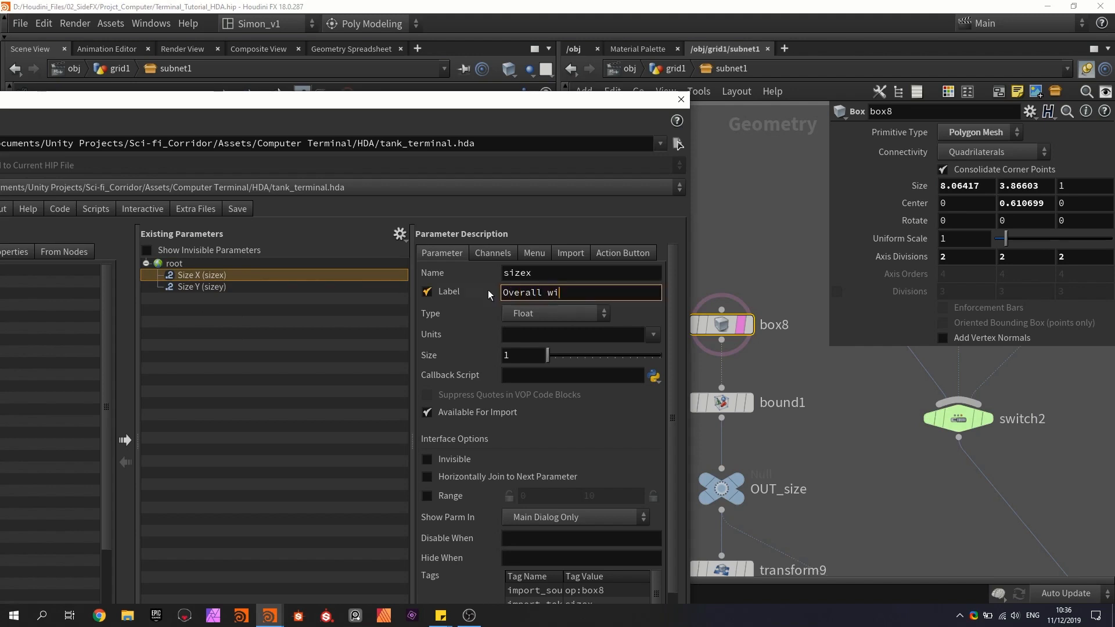
pyautogui.write('dth')
pyautogui.press('Return')
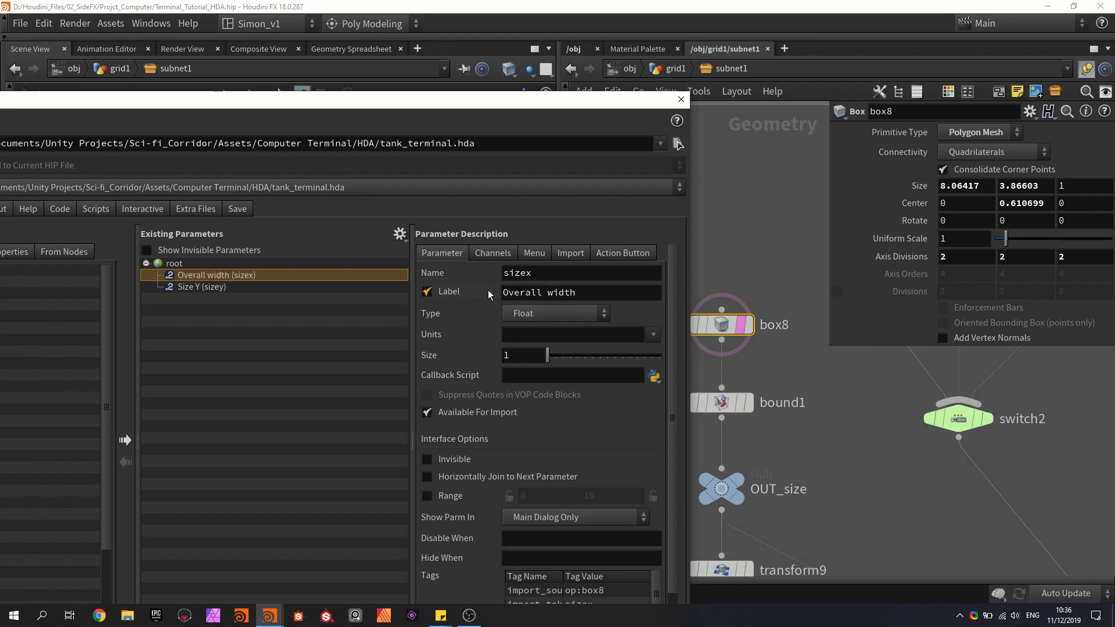
# Step: Change the label of the sizey parameter to "Overall Height"
pyautogui.click(312, 287)
pyautogui.tripleClick(545, 293)
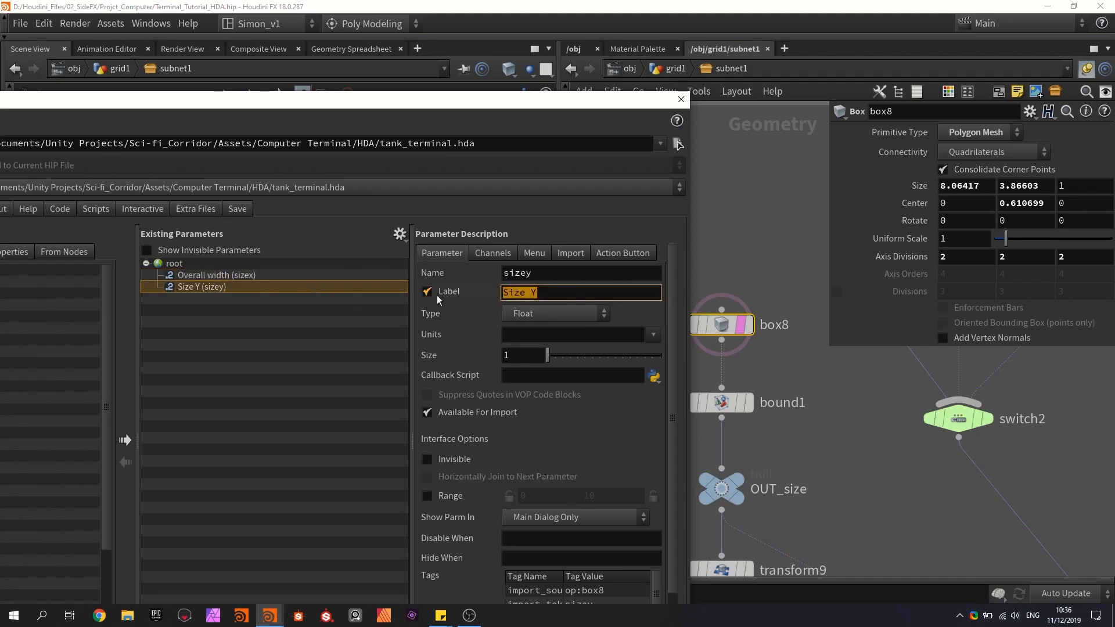
pyautogui.write('Overall Height')
pyautogui.press('Return')
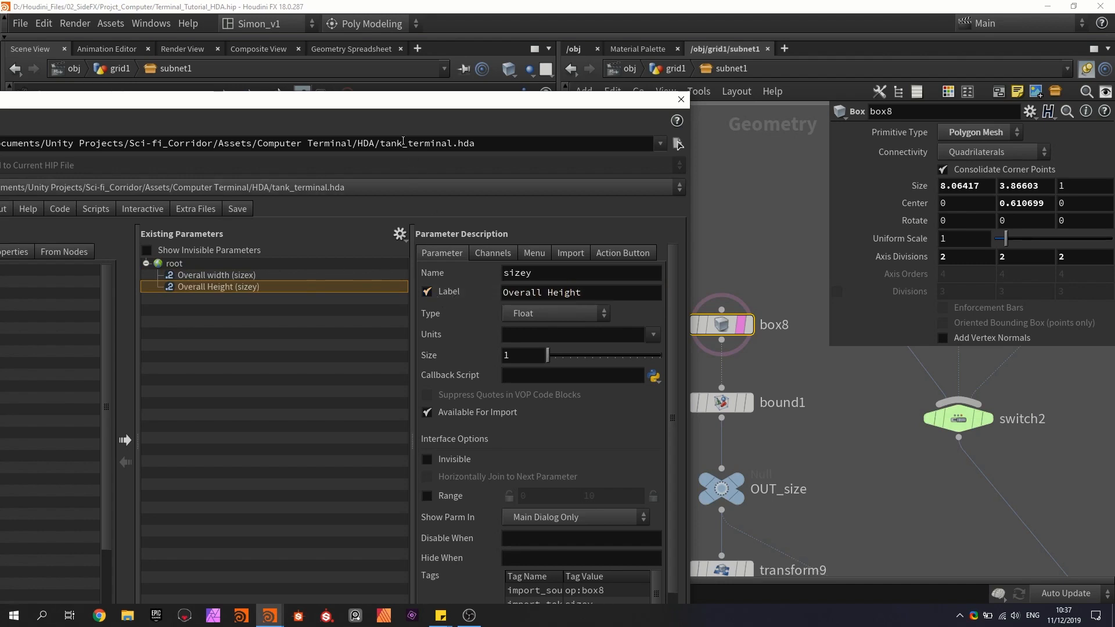
# Step: Add three tab folders at the root level of the existing parameters, below the two overall size parameters
pyautogui.moveTo(382, 106); pyautogui.dragTo(587, 31)
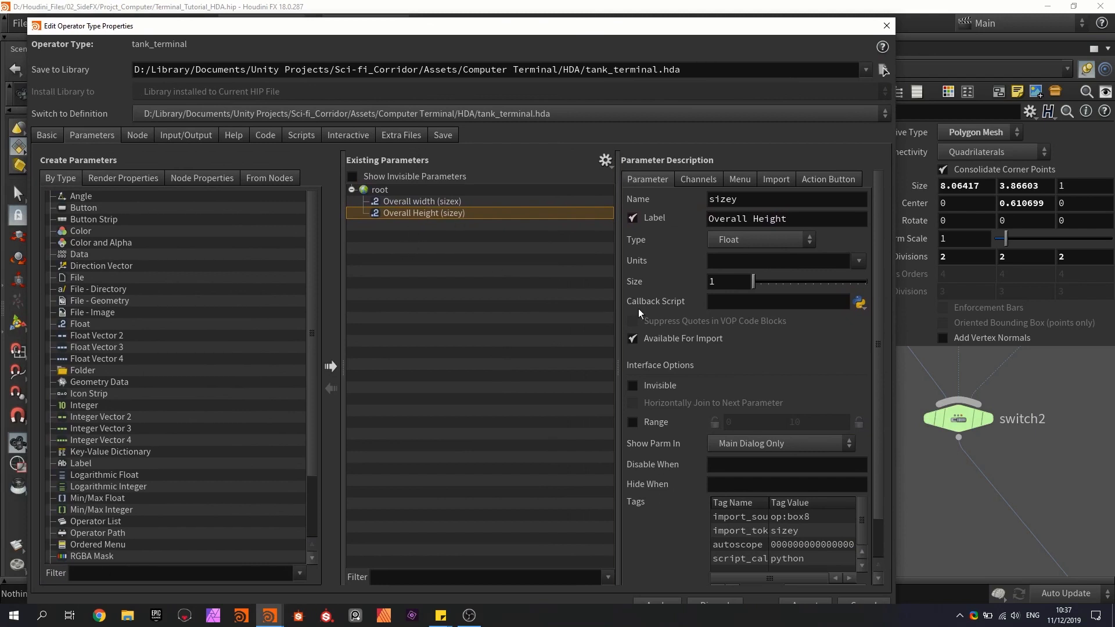
pyautogui.moveTo(583, 34); pyautogui.dragTo(563, 22)
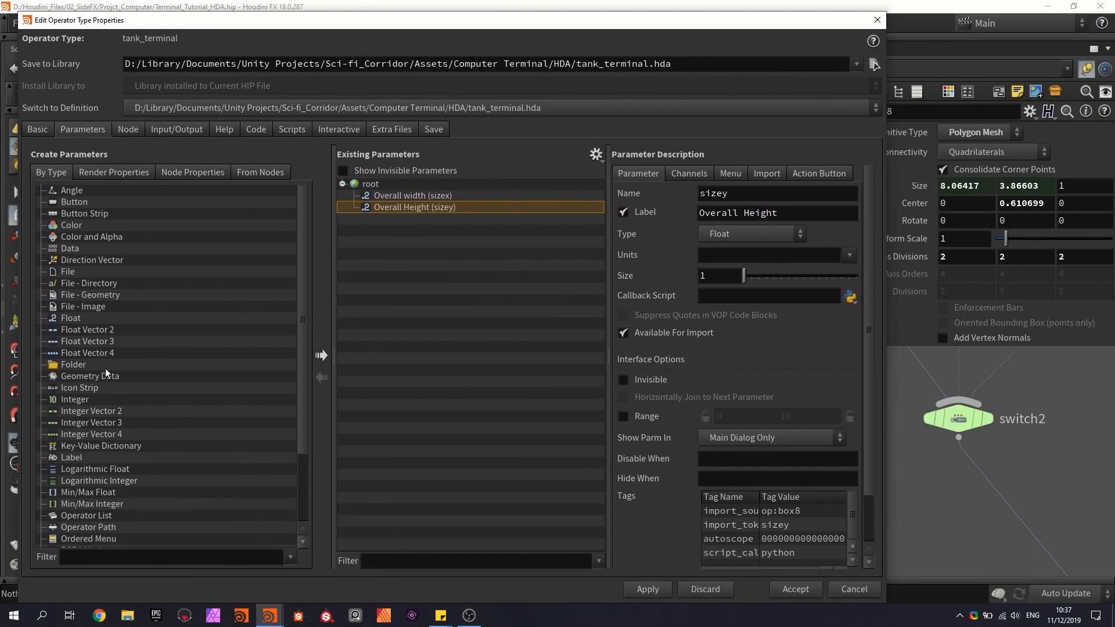
pyautogui.moveTo(75, 364); pyautogui.dragTo(375, 183)
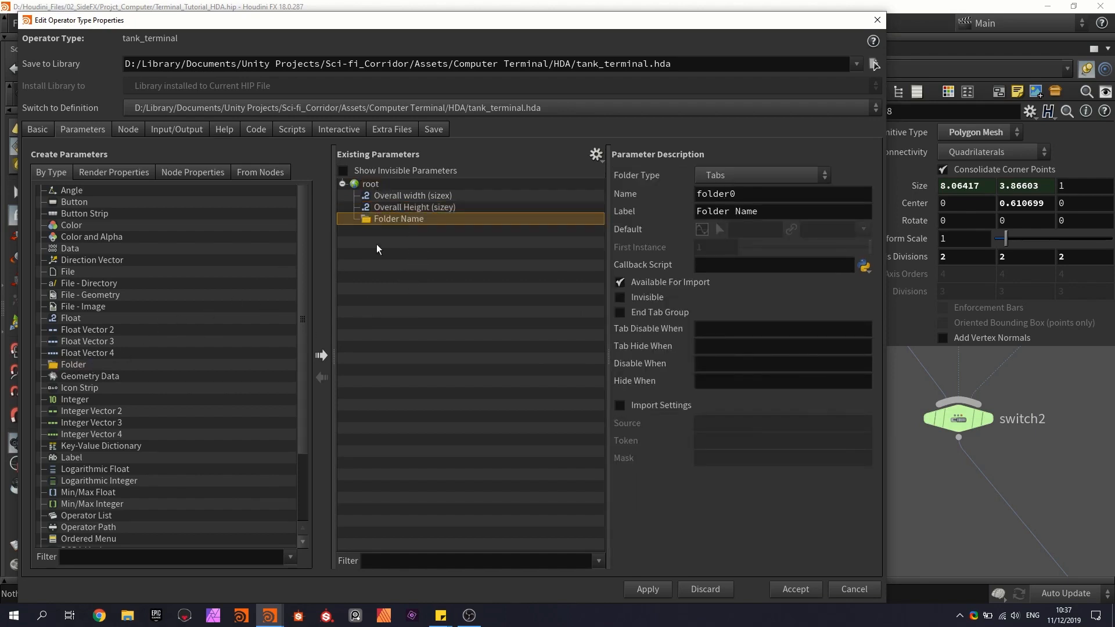
pyautogui.click(391, 206)
pyautogui.click(392, 215)
pyautogui.hotkey('ctrl', 'c')
pyautogui.hotkey('ctrl', 'v')
pyautogui.hotkey('ctrl', 'v')
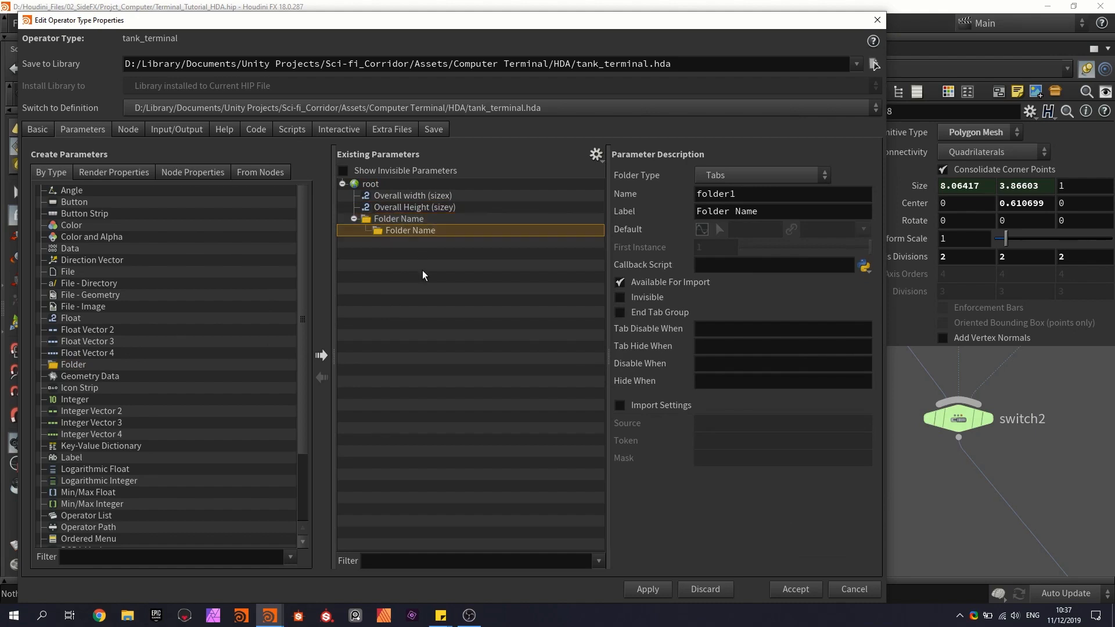
pyautogui.moveTo(402, 231); pyautogui.dragTo(381, 218)
pyautogui.moveTo(393, 239); pyautogui.dragTo(382, 222)
# Step: Label the three new folders Screen, Tank and Frame, in that order
pyautogui.click(405, 222)
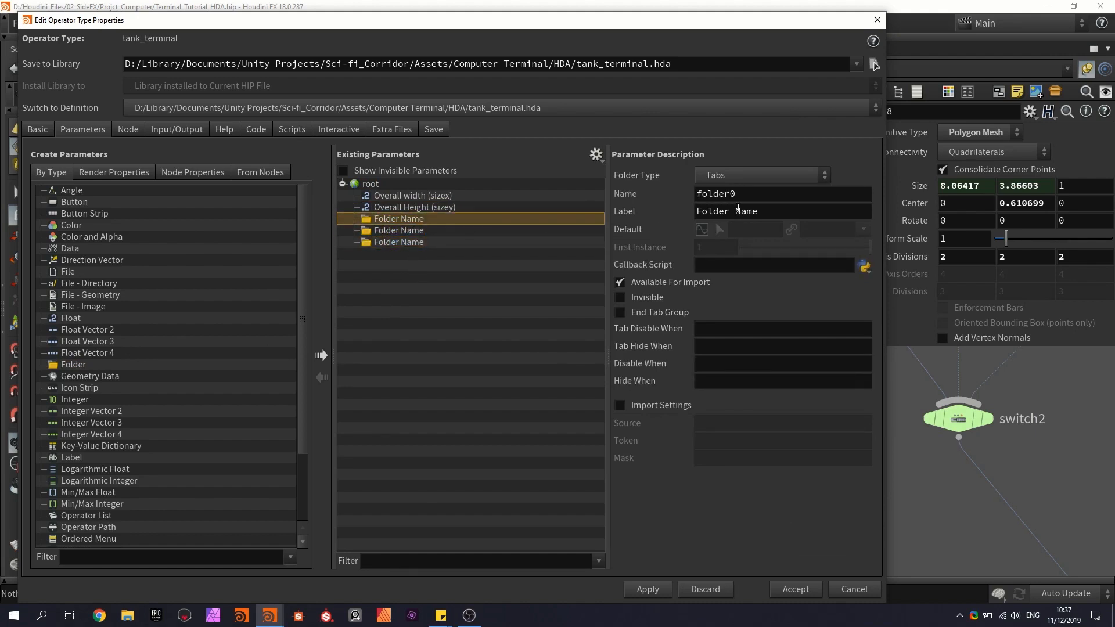
pyautogui.tripleClick(768, 210)
pyautogui.write('Scree')
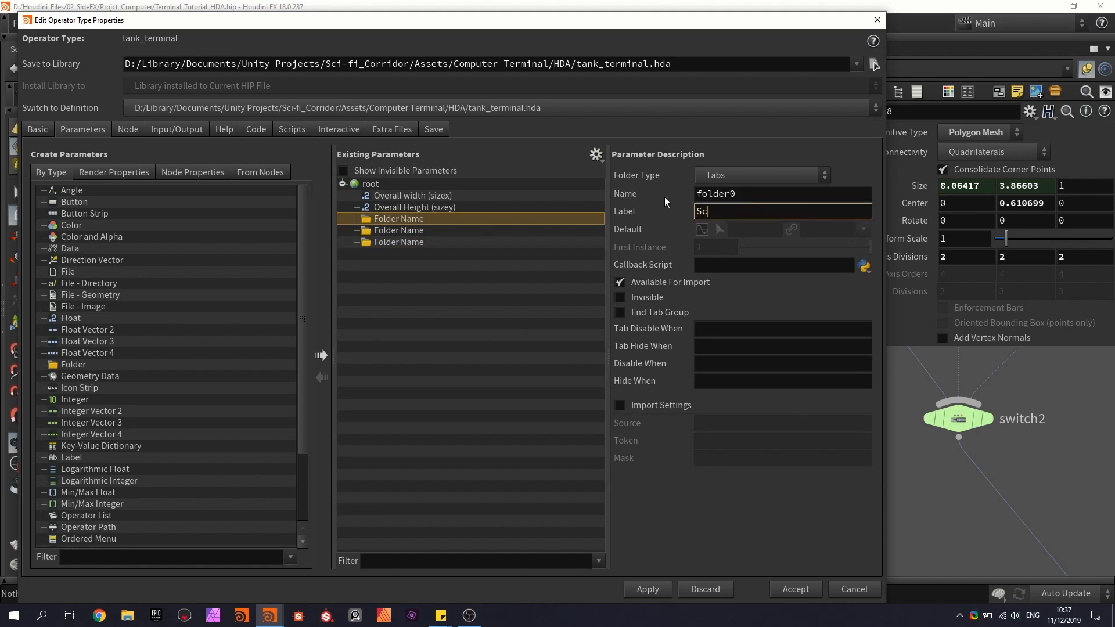
pyautogui.write('n')
pyautogui.press('Return')
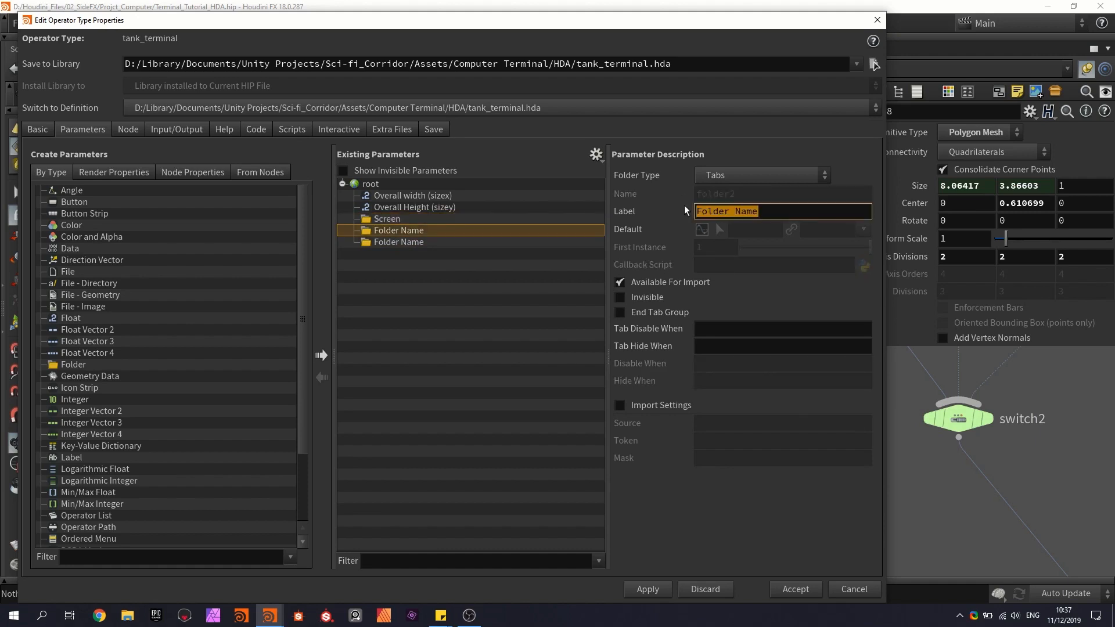
pyautogui.write('Tank')
pyautogui.press('Return')
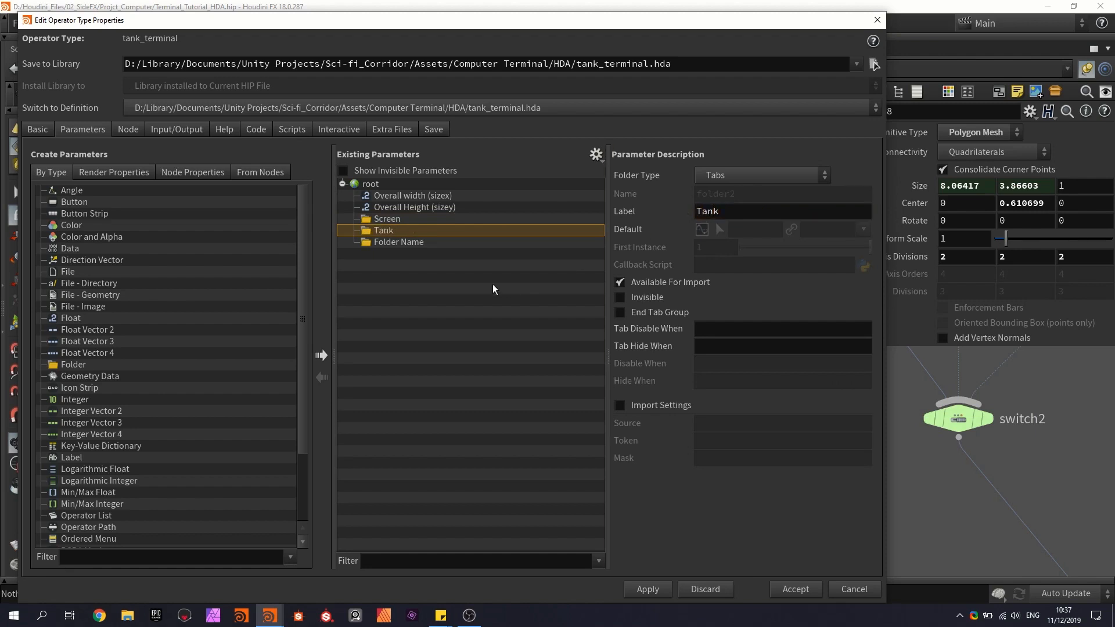
pyautogui.click(425, 242)
pyautogui.moveTo(762, 213); pyautogui.dragTo(716, 213)
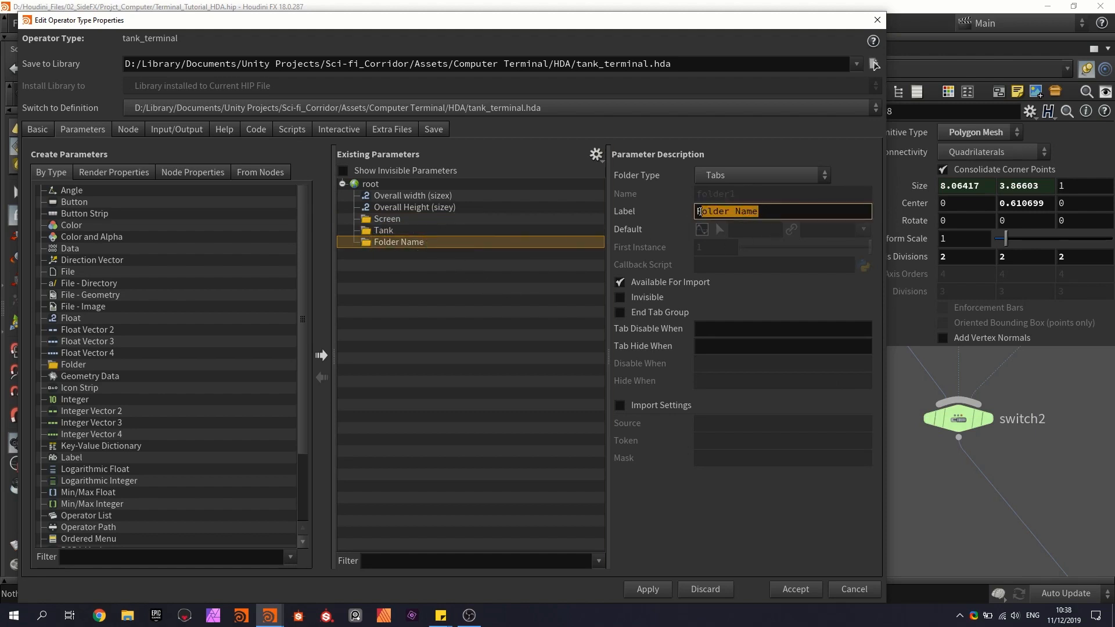
pyautogui.press('BackSpace')
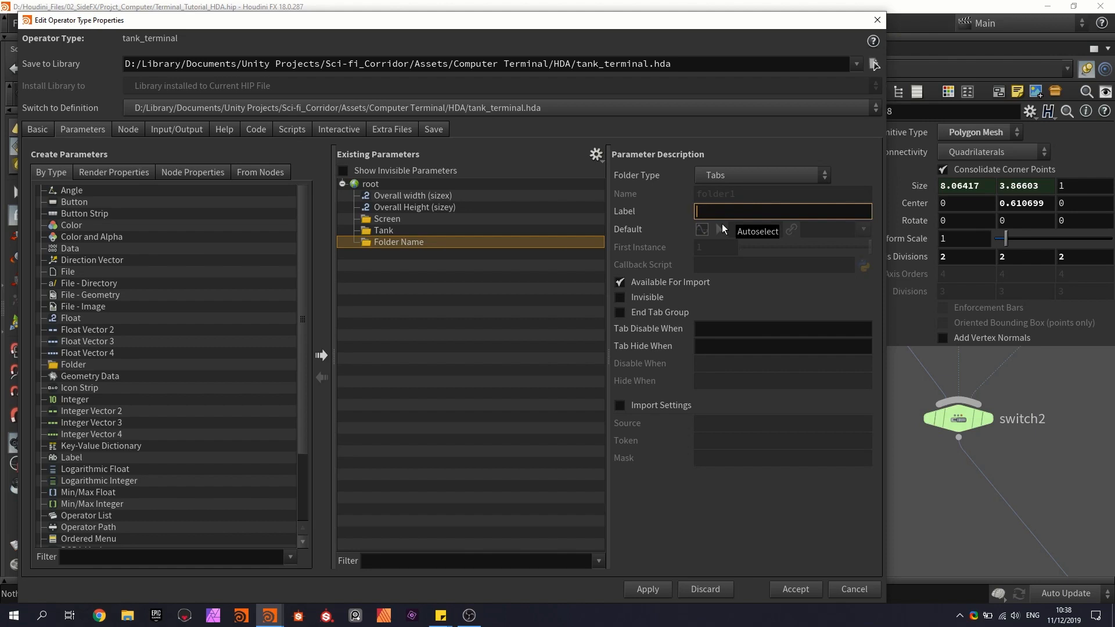
pyautogui.write('Frame')
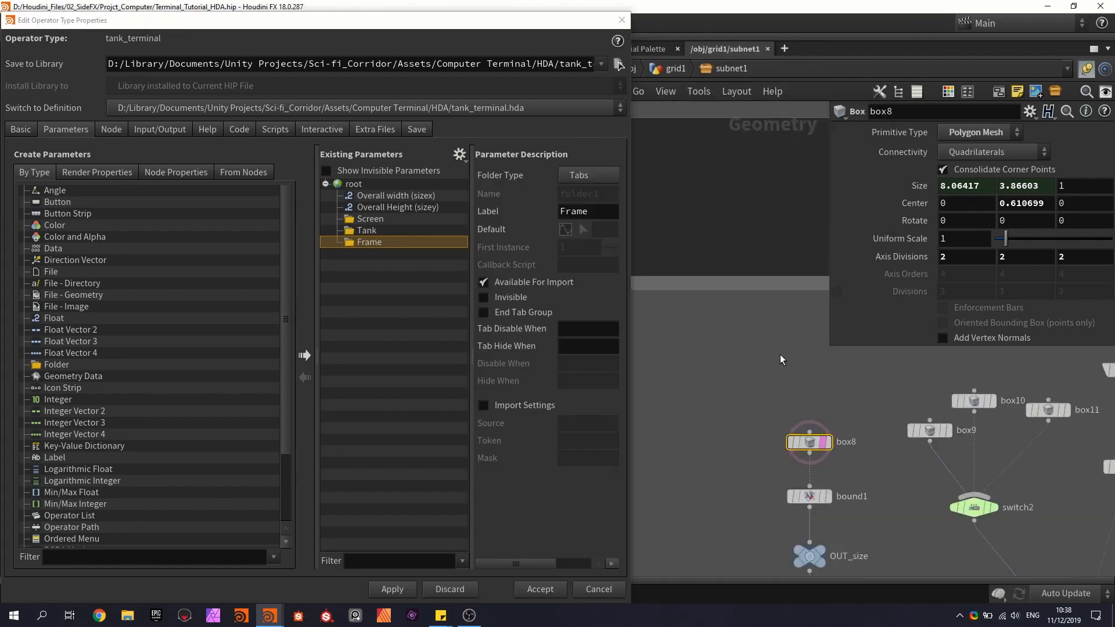
# Step: Promote the Select Input parameter of the switch1 node above OUT_base_Screen into the Screen folder
pyautogui.scroll(-2, 782, 358)
pyautogui.moveTo(697, 211); pyautogui.dragTo(796, 368, button='middle')
pyautogui.scroll(-4, 796, 368)
pyautogui.moveTo(718, 262); pyautogui.dragTo(752, 373, button='middle')
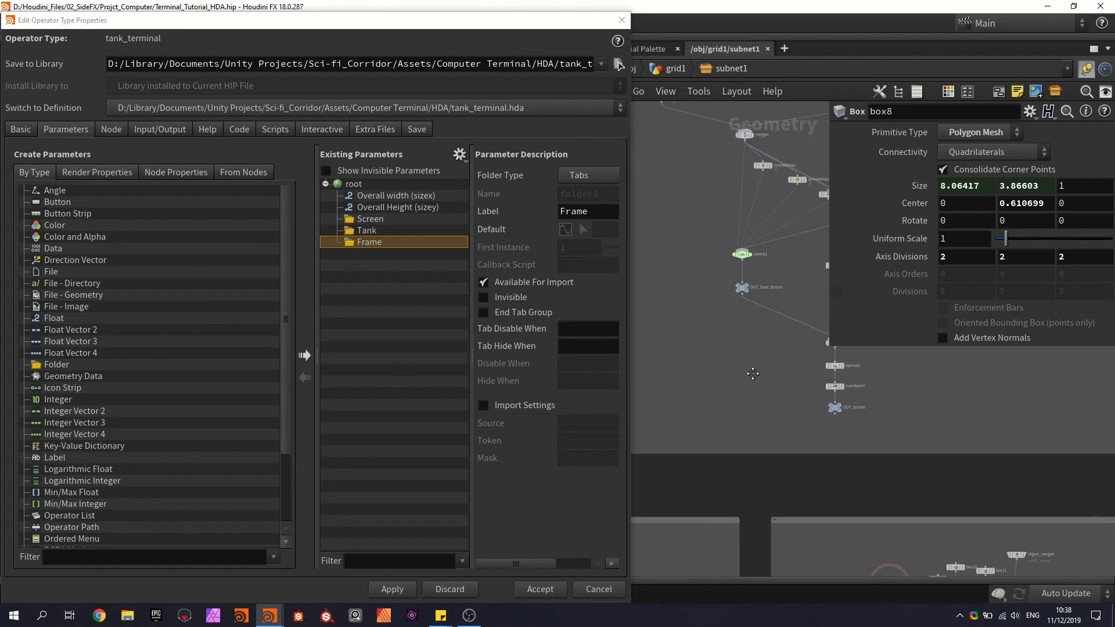
pyautogui.scroll(-4, 753, 376)
pyautogui.moveTo(704, 289); pyautogui.dragTo(699, 346, button='middle')
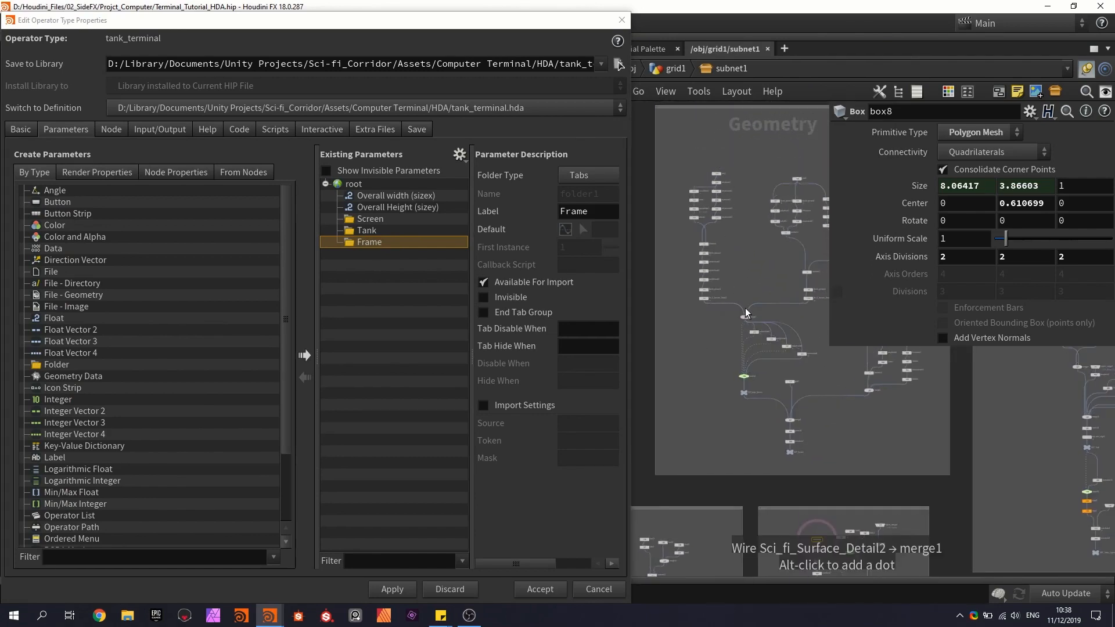
pyautogui.scroll(12, 752, 371)
pyautogui.click(687, 351)
pyautogui.moveTo(761, 400); pyautogui.dragTo(792, 487, button='middle')
pyautogui.scroll(-5, 792, 483)
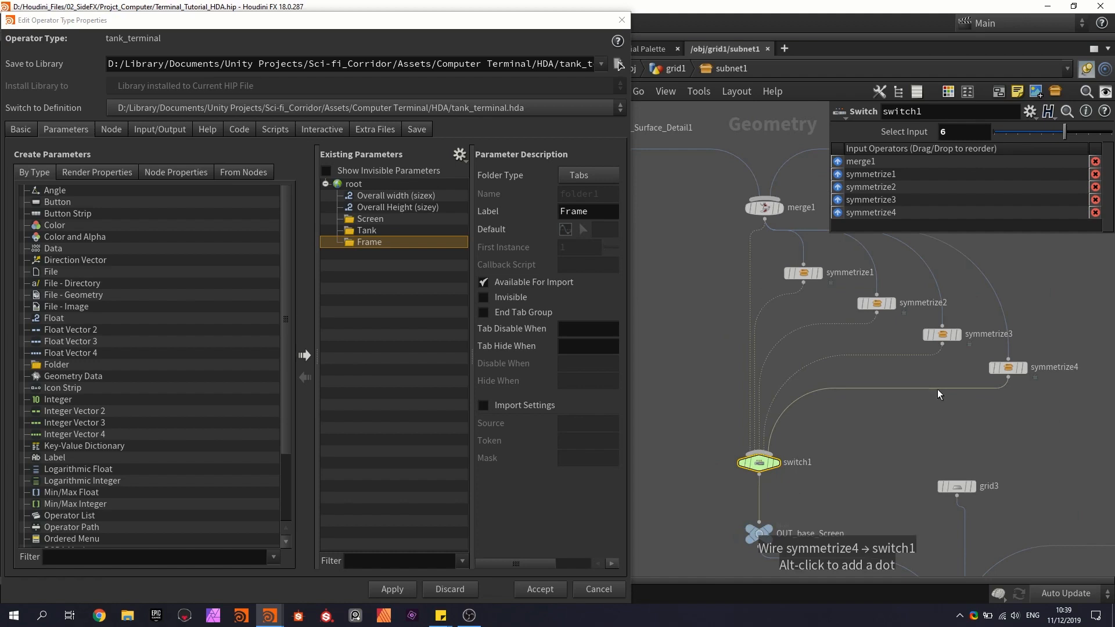
pyautogui.moveTo(471, 211); pyautogui.dragTo(370, 218)
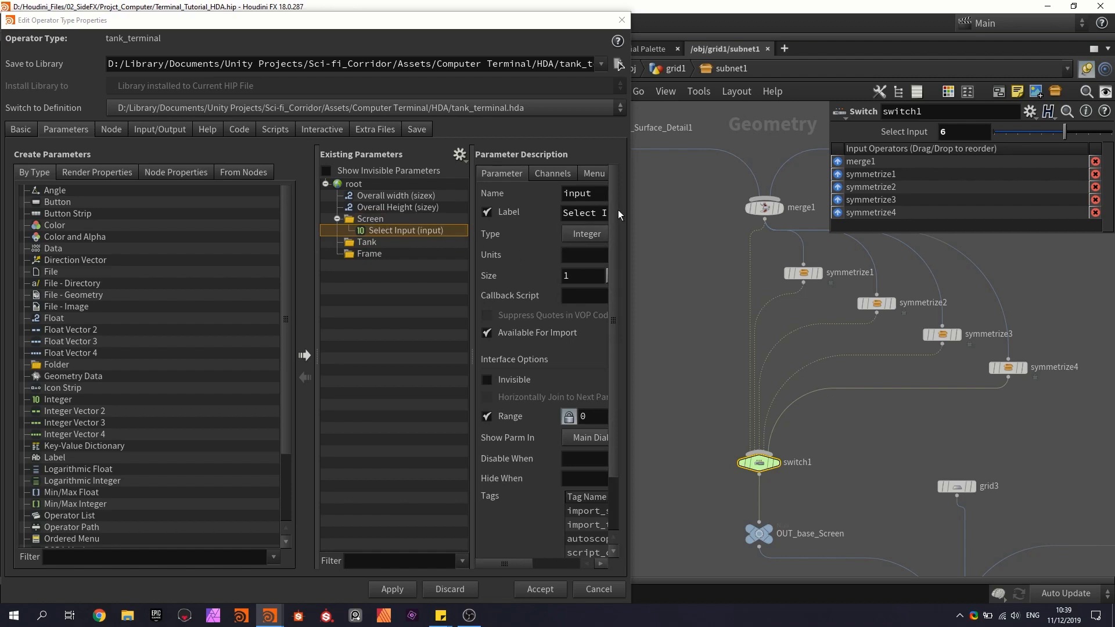
# Step: Change the label of the Select Input parameter in the Screen folder to "Variations"
pyautogui.moveTo(629, 210); pyautogui.dragTo(712, 210)
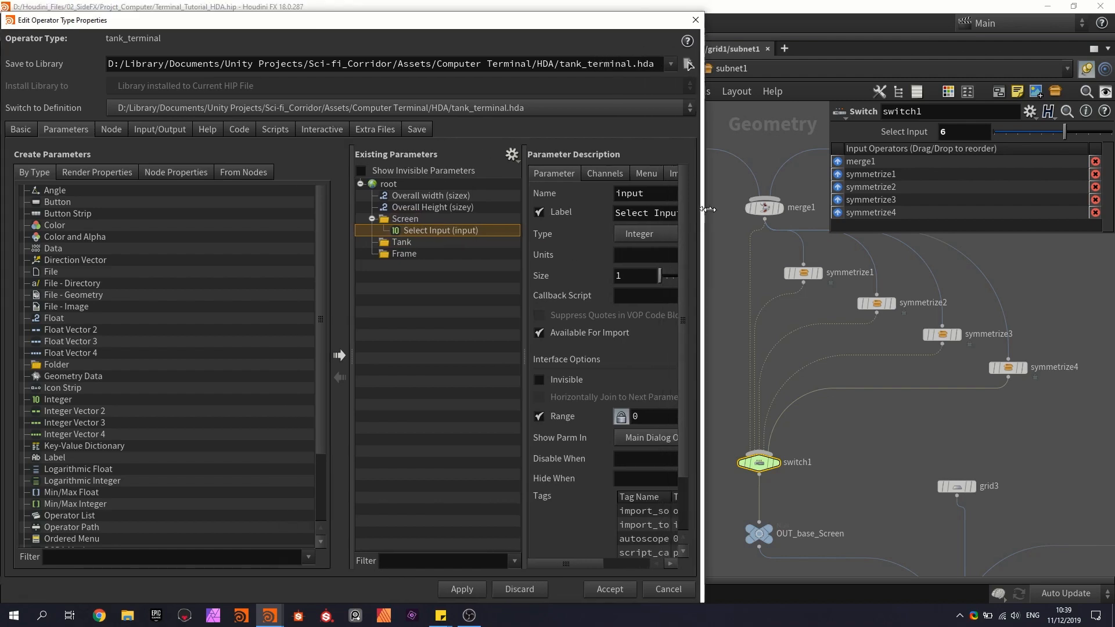
pyautogui.click(654, 207)
pyautogui.write('Var')
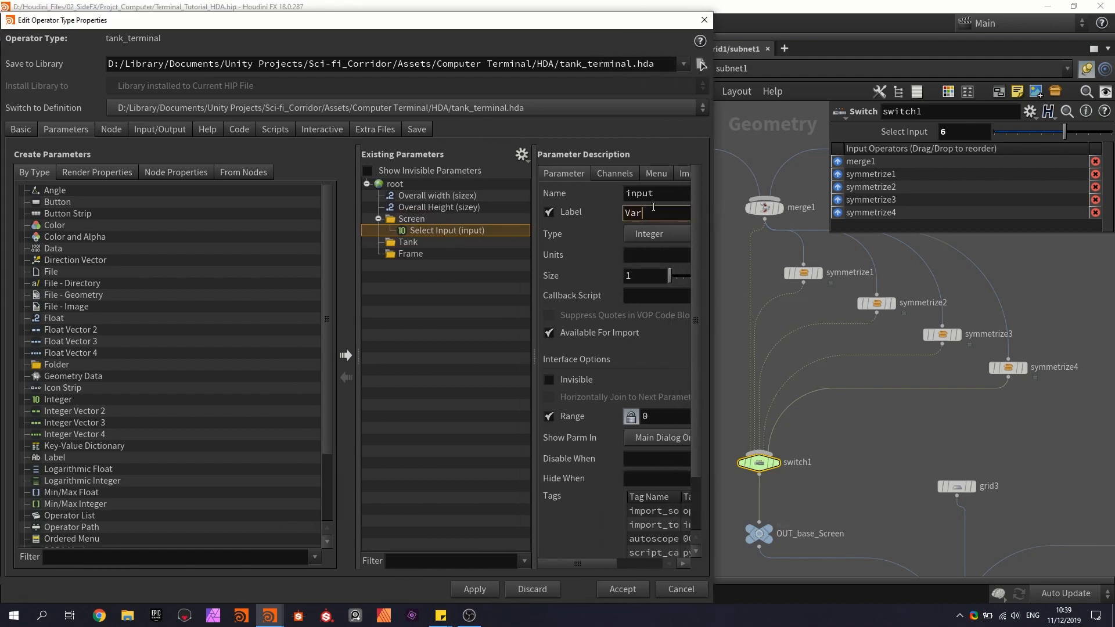
pyautogui.write('iations')
pyautogui.press('Return')
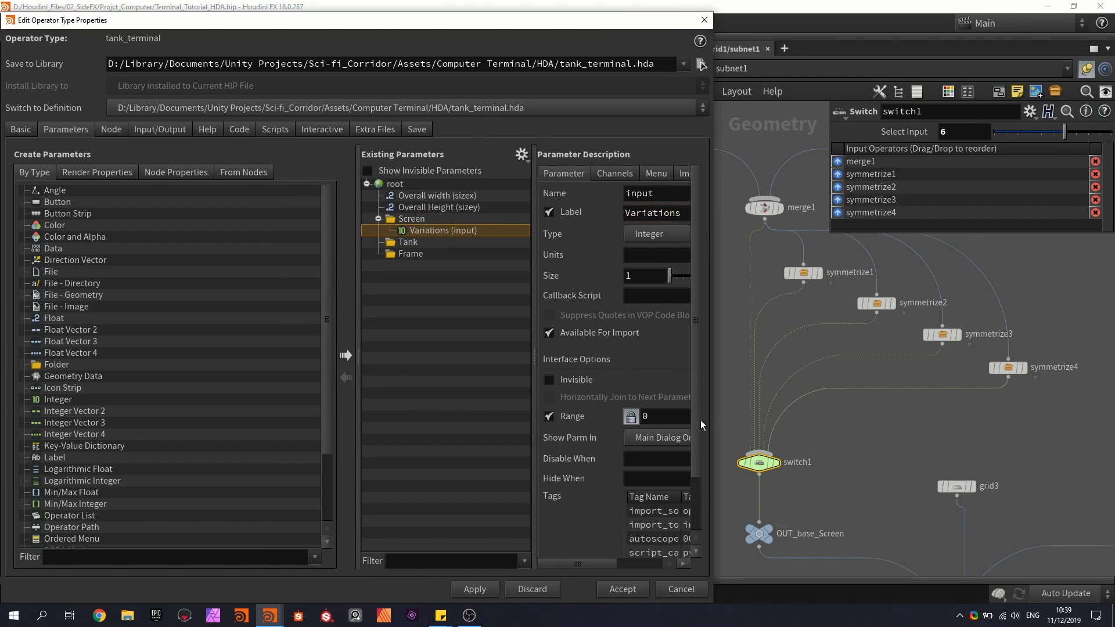
# Step: Set the Variations parameter's range maximum to 4, checking it against the switch1 inputs, and apply the asset changes
pyautogui.scroll(4, 746, 436)
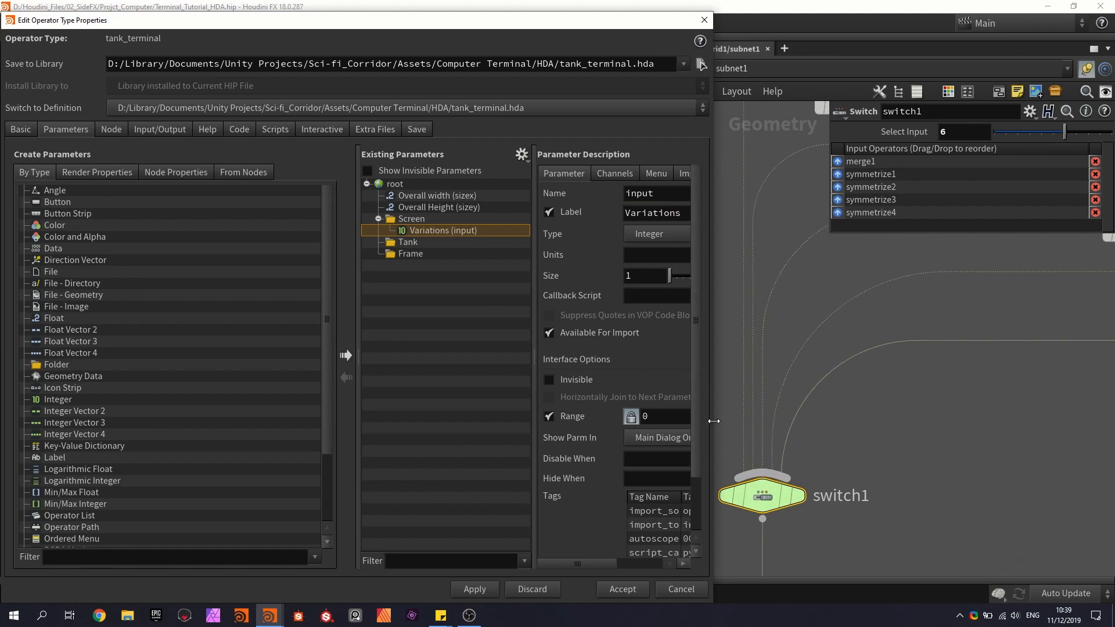
pyautogui.moveTo(603, 563); pyautogui.dragTo(639, 566)
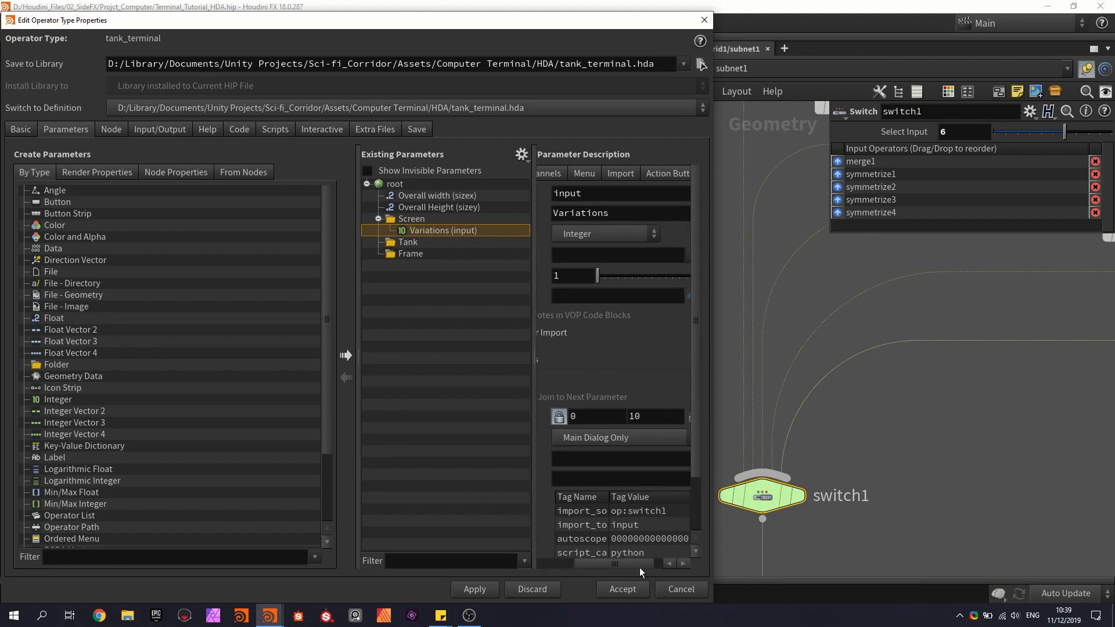
pyautogui.click(656, 417)
pyautogui.moveTo(1059, 133)
pyautogui.mouseDown()
pyautogui.moveTo(985, 130)
pyautogui.moveTo(1039, 133)
pyautogui.mouseUp()
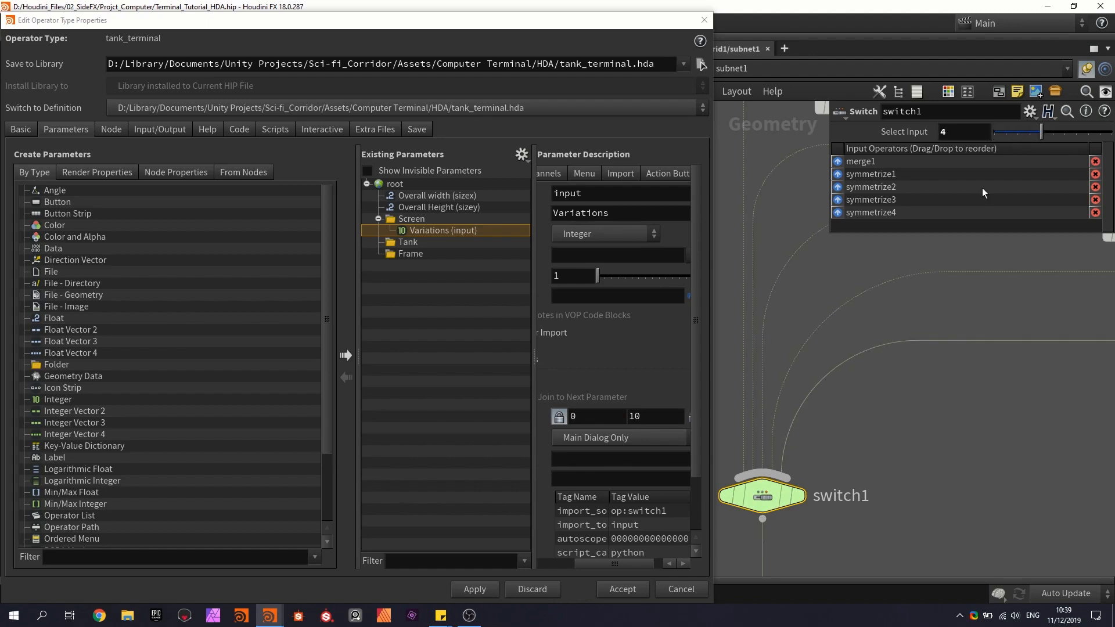
pyautogui.click(644, 416)
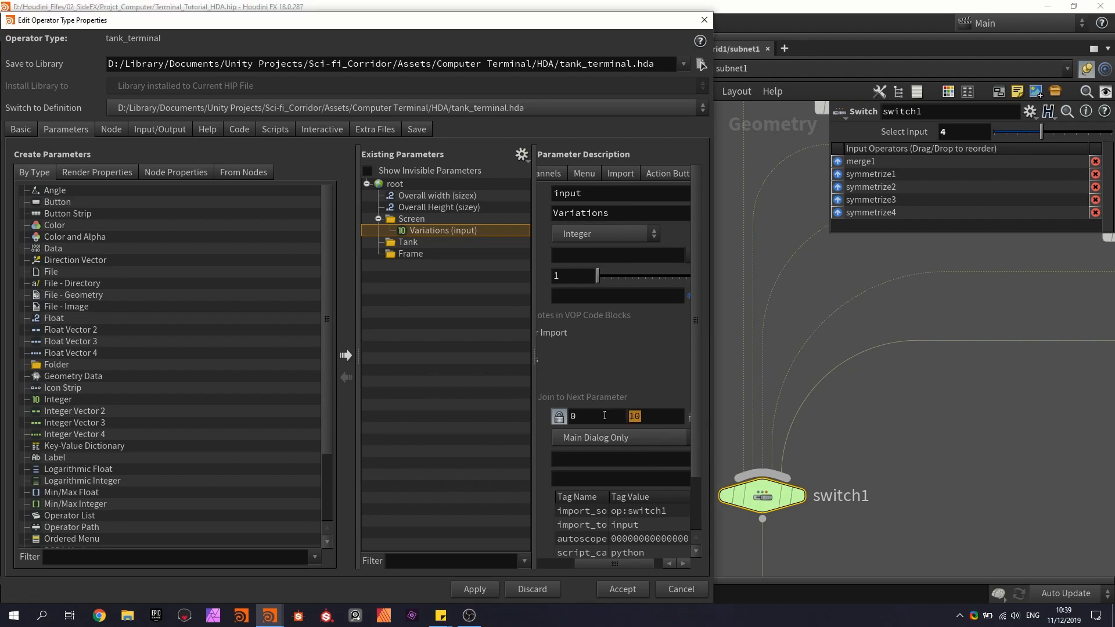
pyautogui.write('4')
pyautogui.press('Return')
pyautogui.scroll(-5, 866, 364)
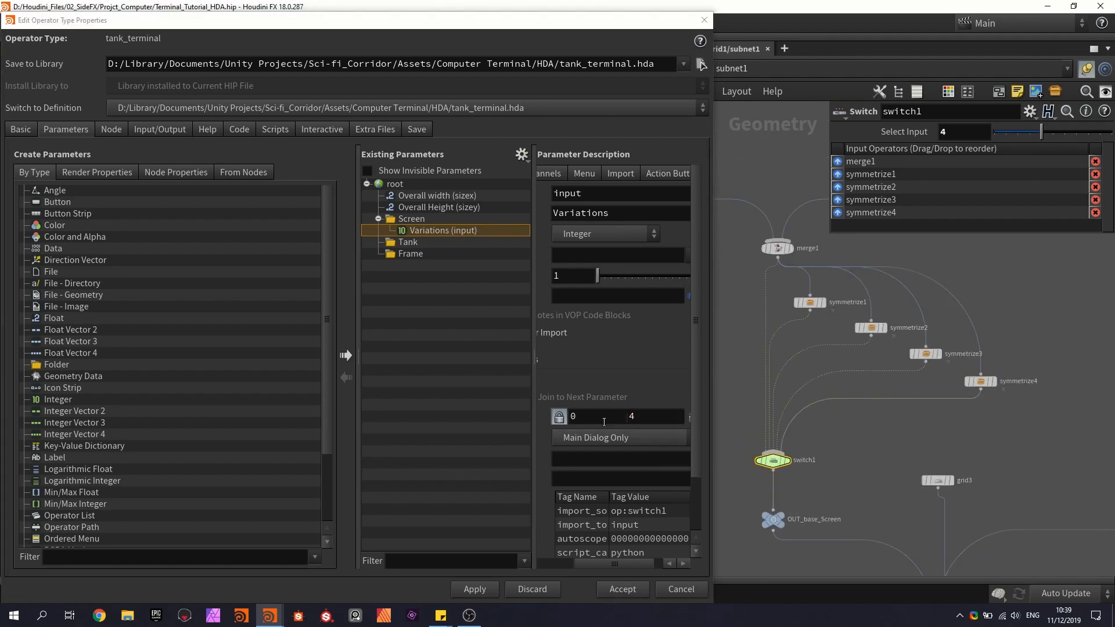
pyautogui.click(477, 588)
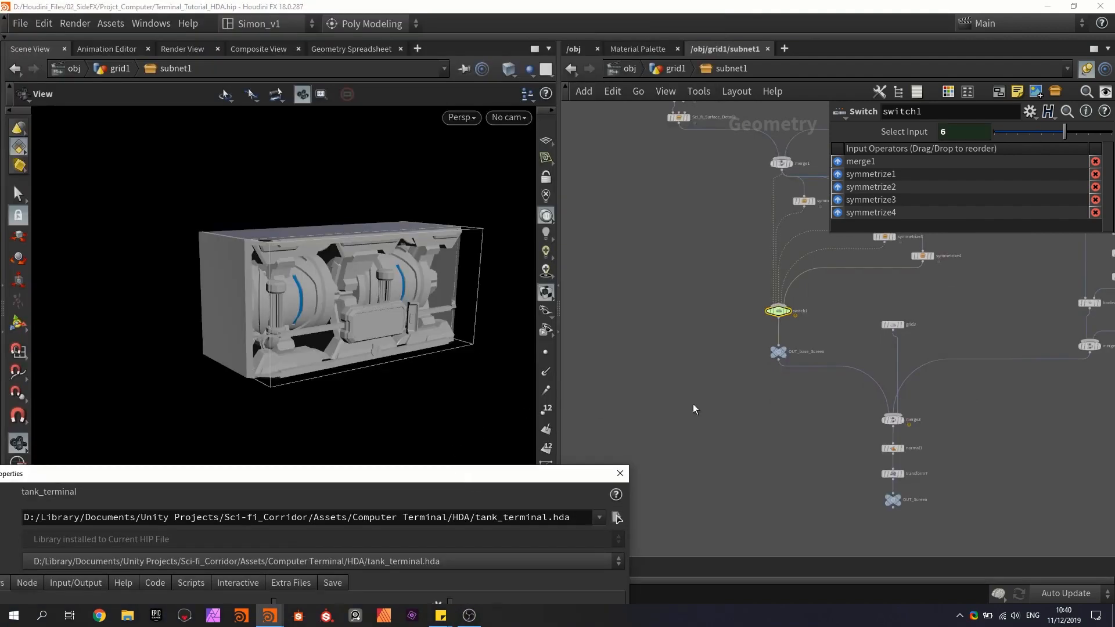
# Step: Move the screen to about 0.726 on the Y axis with the transform7 node above the OUT_Screen null
pyautogui.moveTo(692, 403); pyautogui.dragTo(830, 378, button='middle')
pyautogui.scroll(3, 738, 311)
pyautogui.click(739, 311)
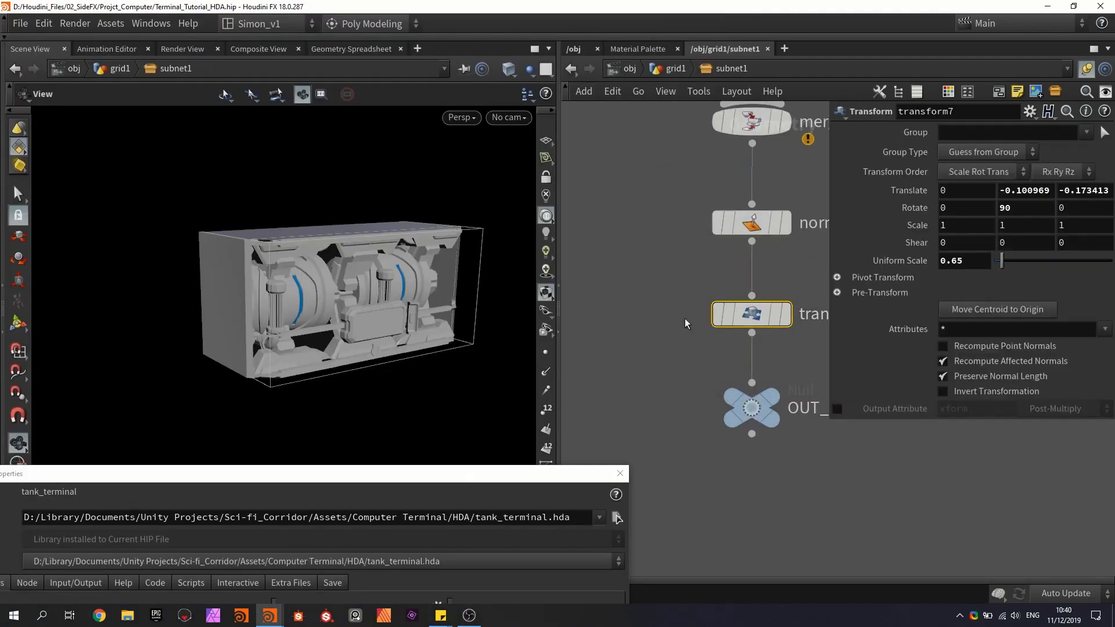
pyautogui.click(18, 323)
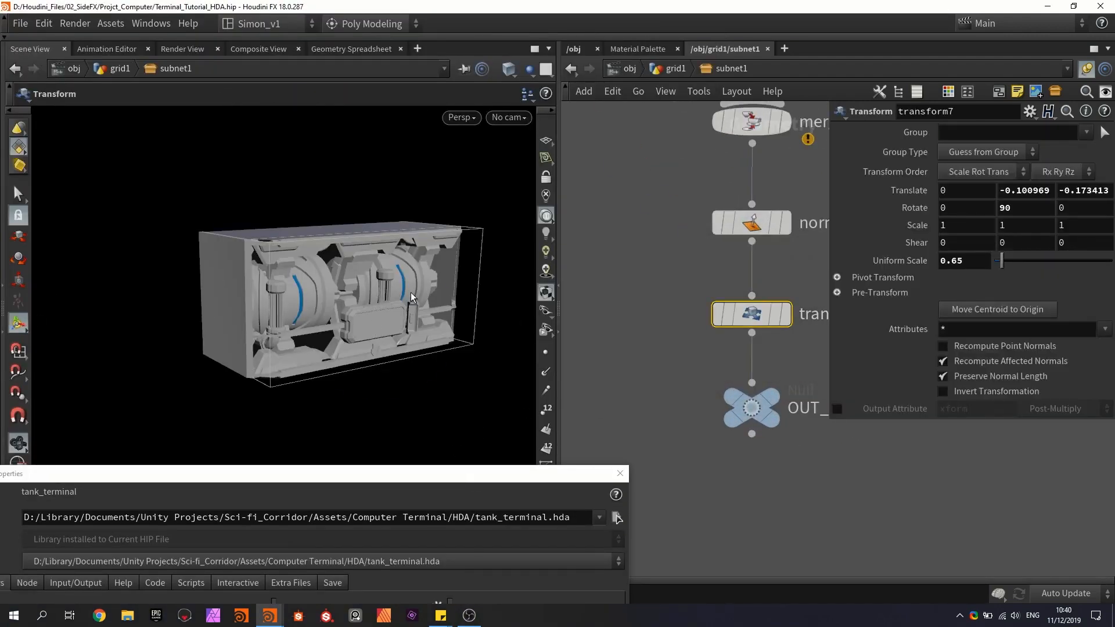
pyautogui.moveTo(378, 273)
pyautogui.mouseDown()
pyautogui.moveTo(374, 227)
pyautogui.moveTo(375, 265)
pyautogui.mouseUp()
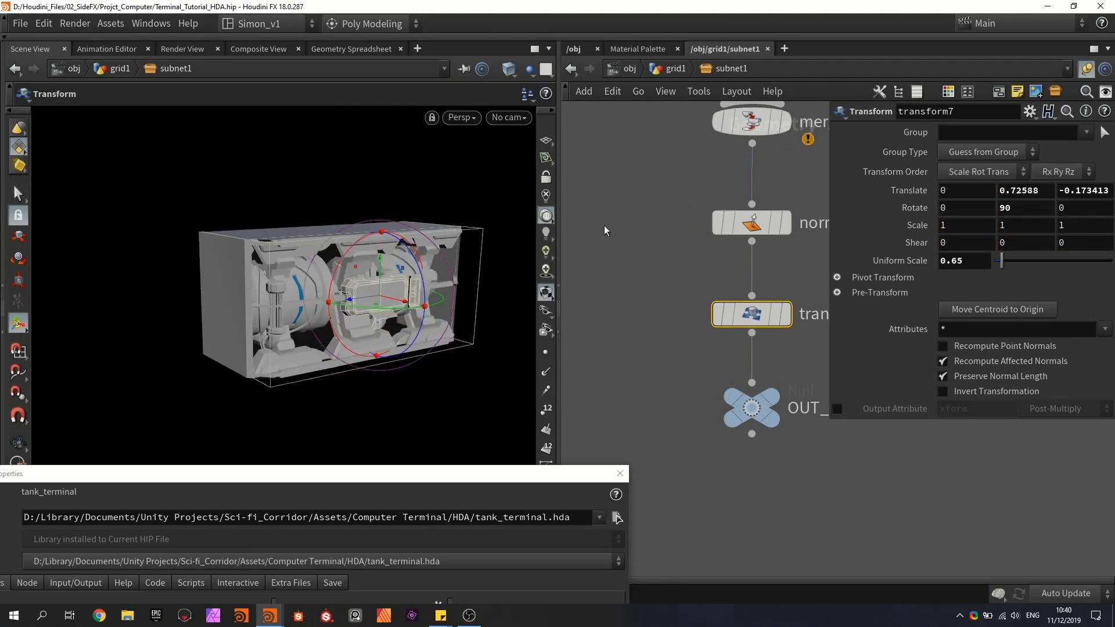
# Step: Promote the Translate Y parameter of the transform7 node into the Screen folder, below Variations
pyautogui.click(1046, 192)
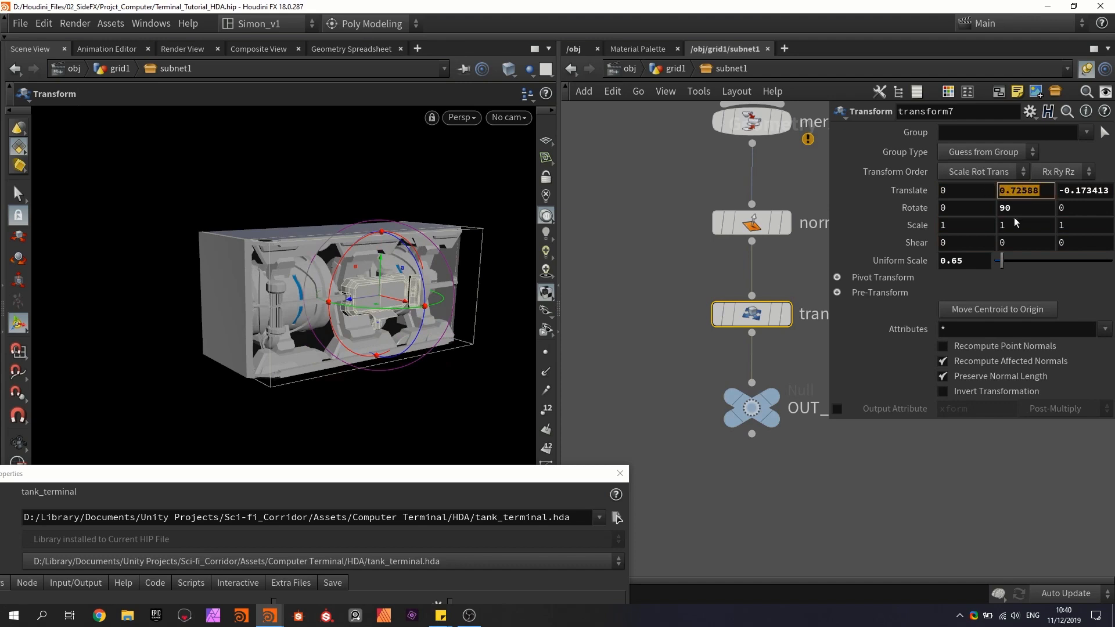
pyautogui.moveTo(402, 475); pyautogui.dragTo(473, 105)
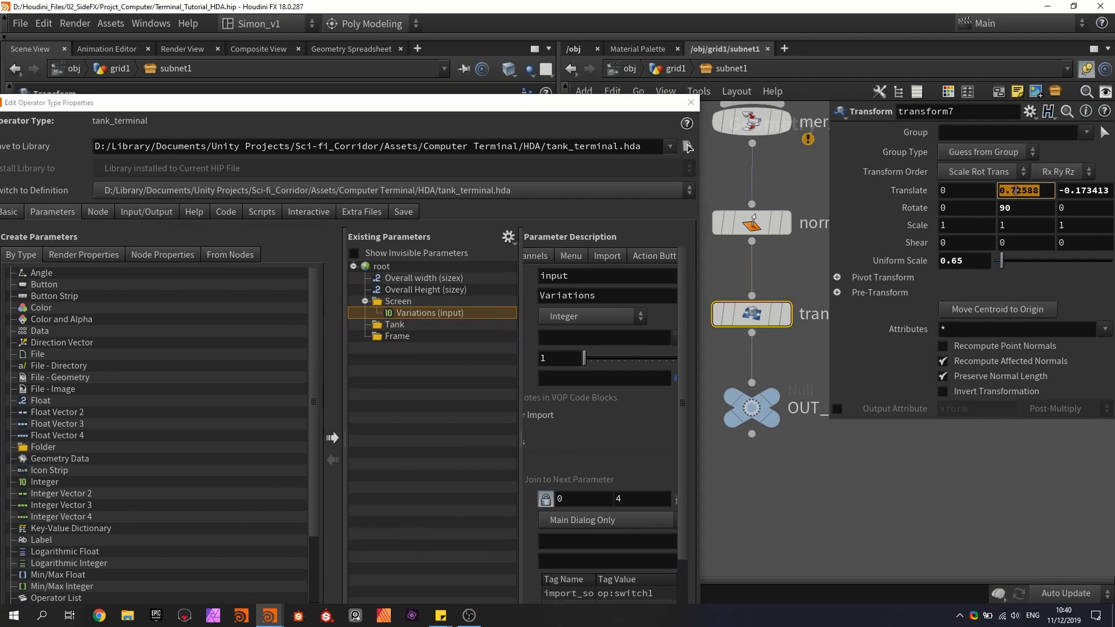
pyautogui.moveTo(1016, 190); pyautogui.dragTo(394, 310)
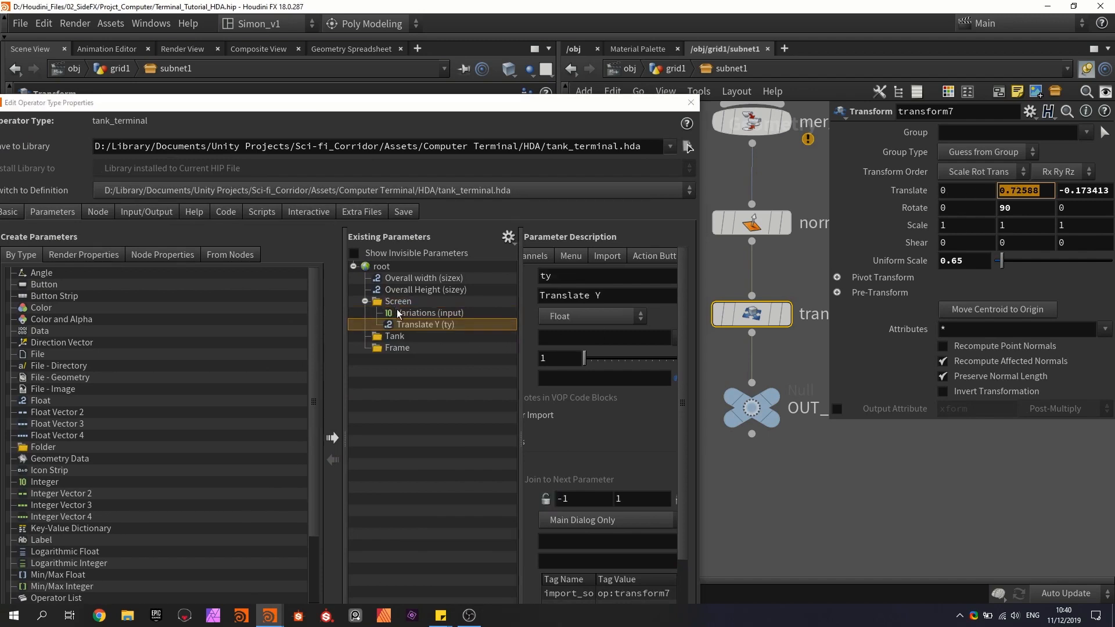
# Step: Change the label of the promoted Translate Y parameter to "Move screen up-down" and clear the dialog from the viewport
pyautogui.click(592, 295)
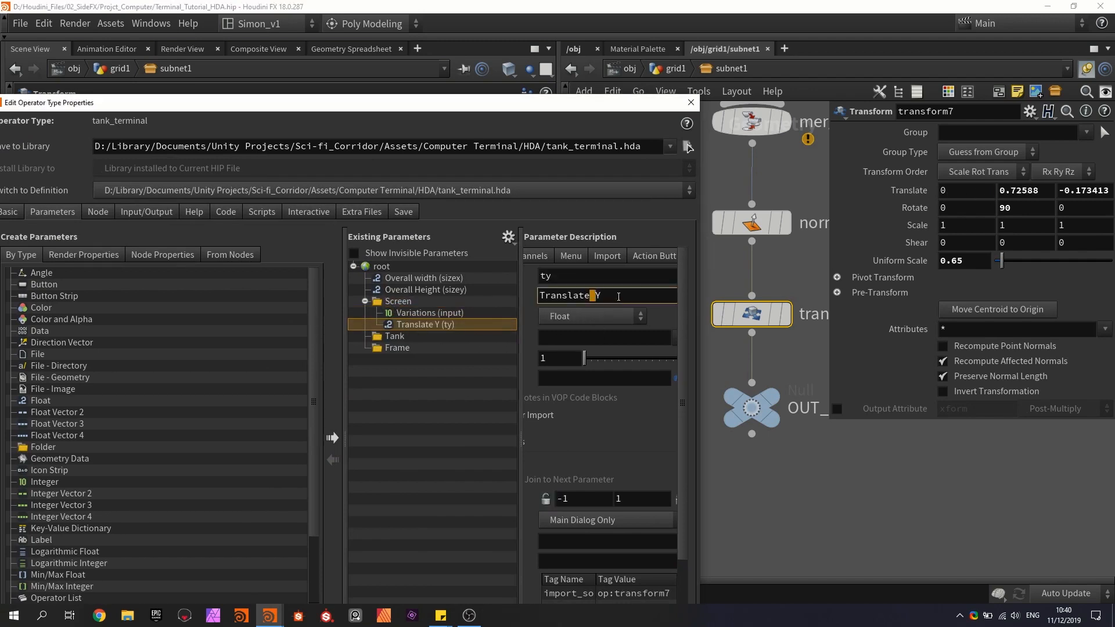
pyautogui.tripleClick(592, 295)
pyautogui.write('Move screen up-down')
pyautogui.press('Return')
pyautogui.moveTo(556, 106); pyautogui.dragTo(428, 416)
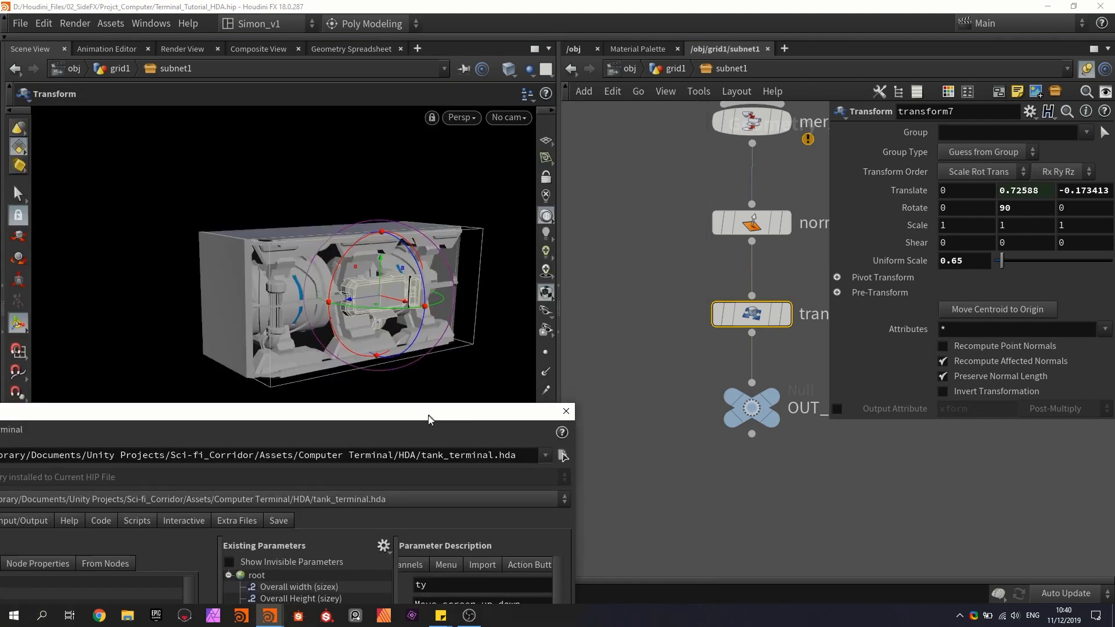
# Step: Promote the Rotate Y parameter of the transform2 node into the Screen folder and apply the asset changes
pyautogui.scroll(-6, 639, 348)
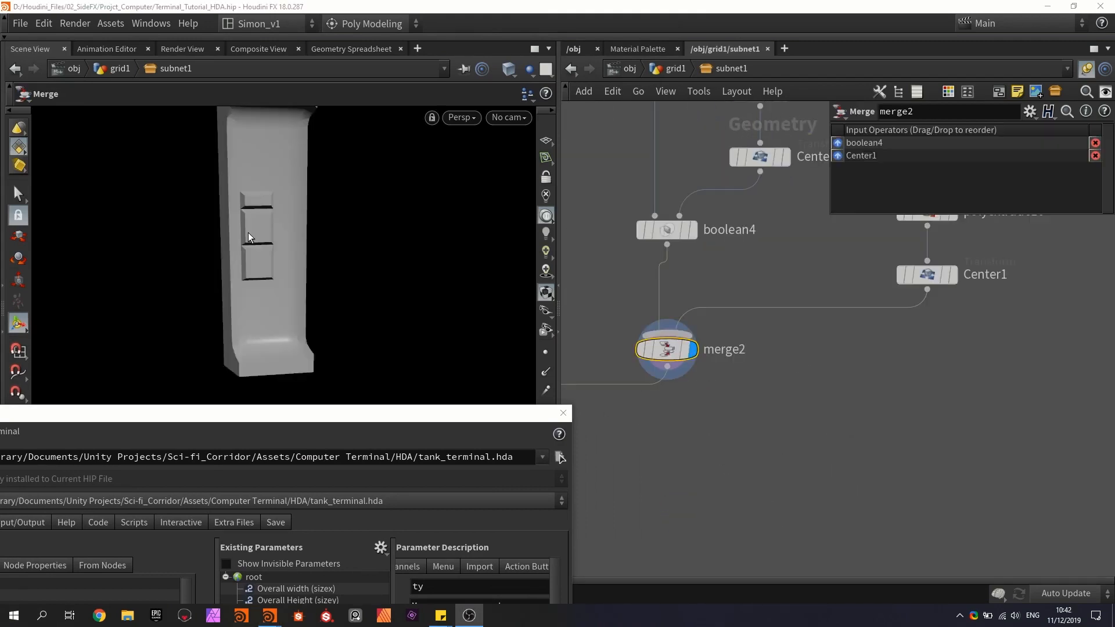
pyautogui.keyDown('alt'); pyautogui.moveTo(238, 194); pyautogui.dragTo(259, 219); pyautogui.keyUp('alt')
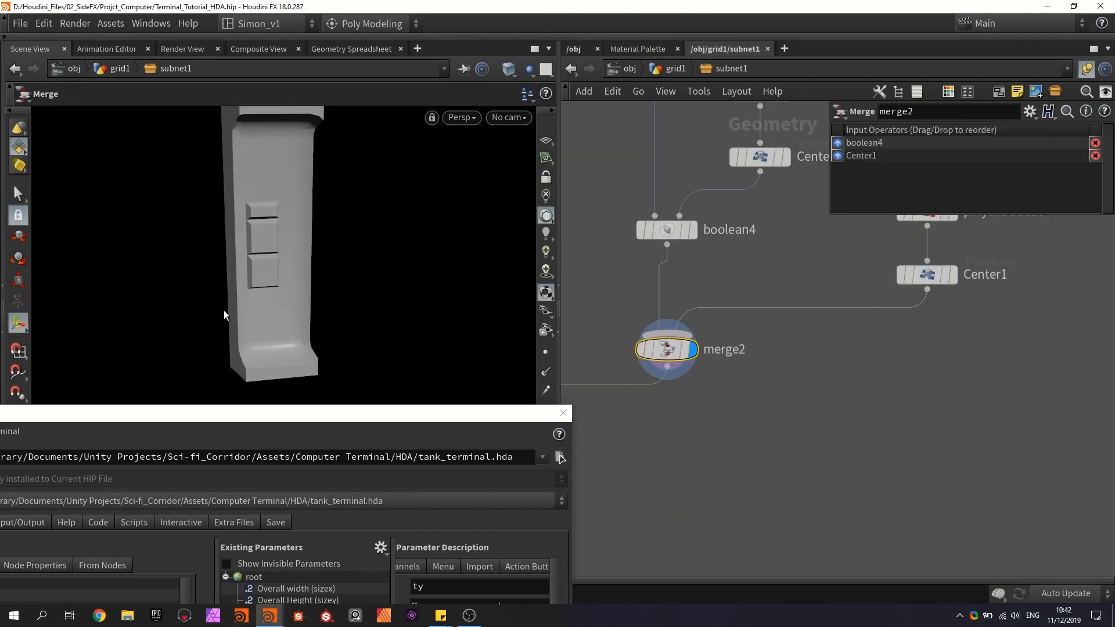
pyautogui.moveTo(300, 155); pyautogui.dragTo(383, 262)
pyautogui.press('Return')
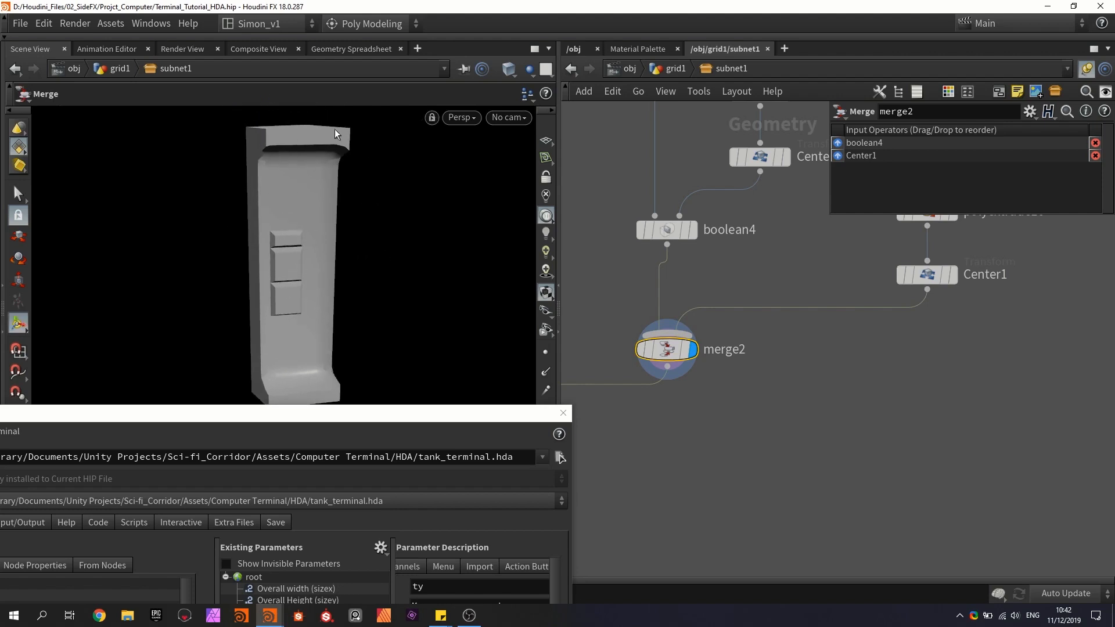
pyautogui.moveTo(620, 186); pyautogui.dragTo(598, 400, button='middle')
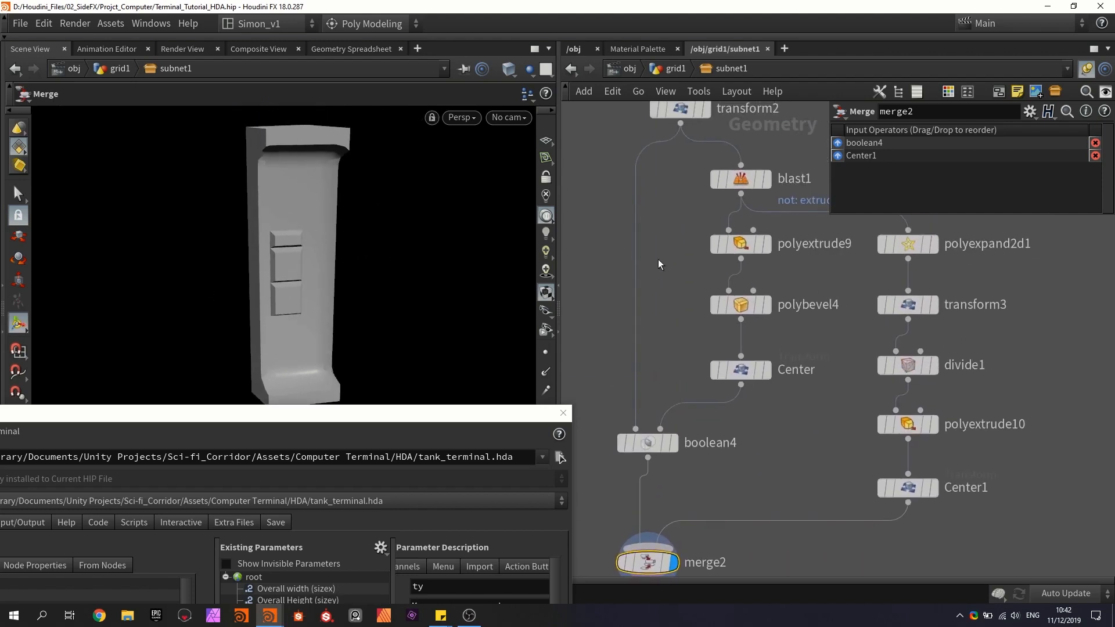
pyautogui.moveTo(671, 222); pyautogui.dragTo(686, 279, button='middle')
pyautogui.click(694, 169)
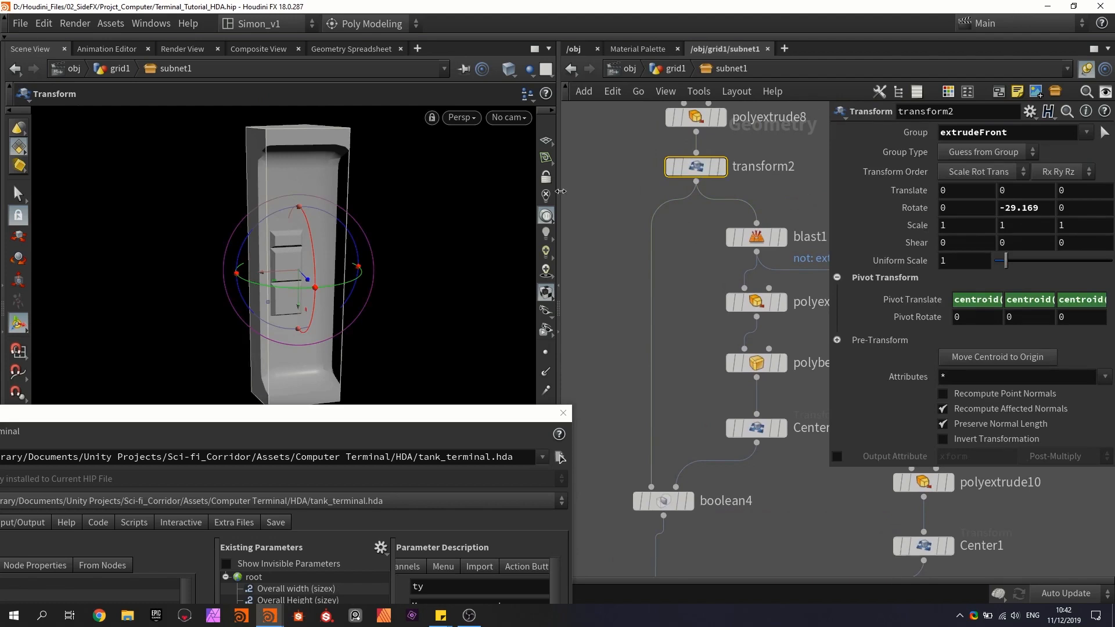
pyautogui.click(1022, 207)
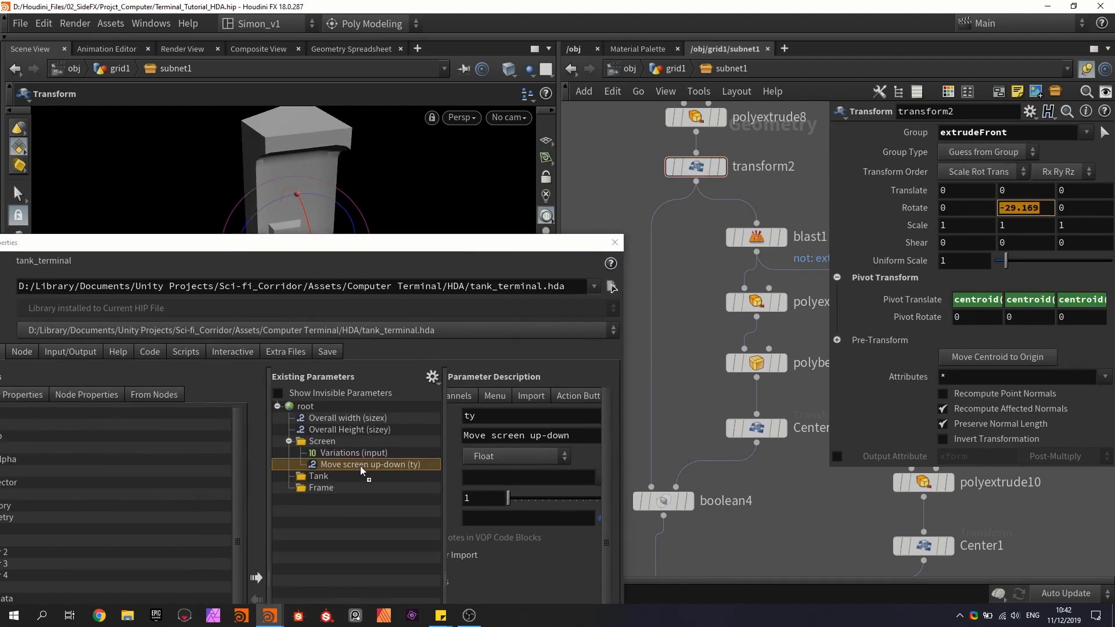
pyautogui.moveTo(315, 443); pyautogui.dragTo(314, 442)
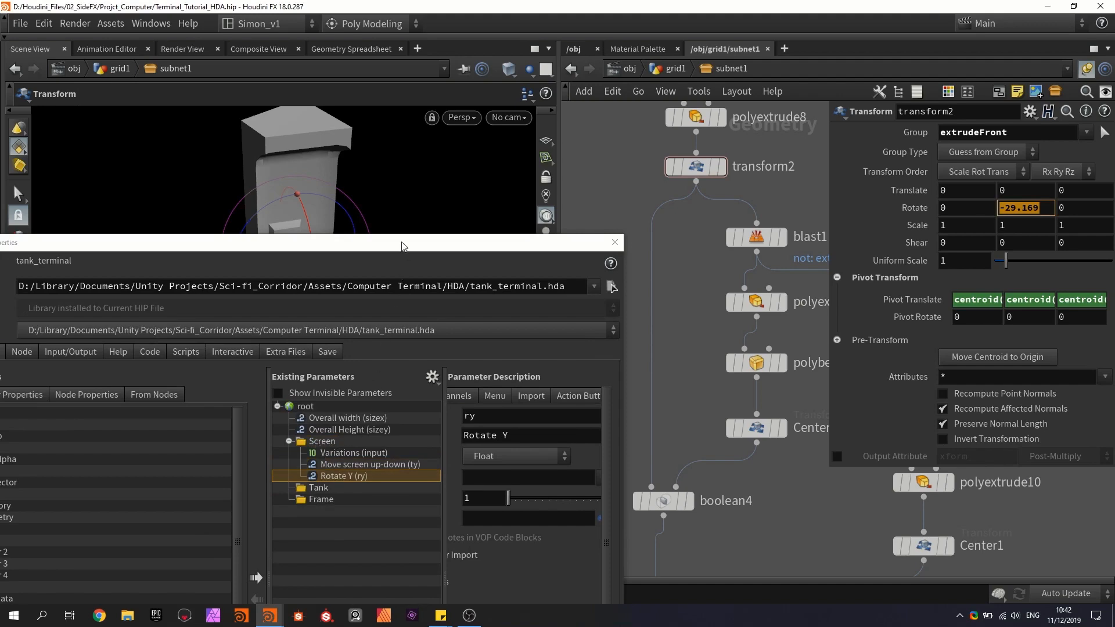
pyautogui.moveTo(404, 247); pyautogui.dragTo(427, 87)
pyautogui.moveTo(438, 23); pyautogui.dragTo(439, 25)
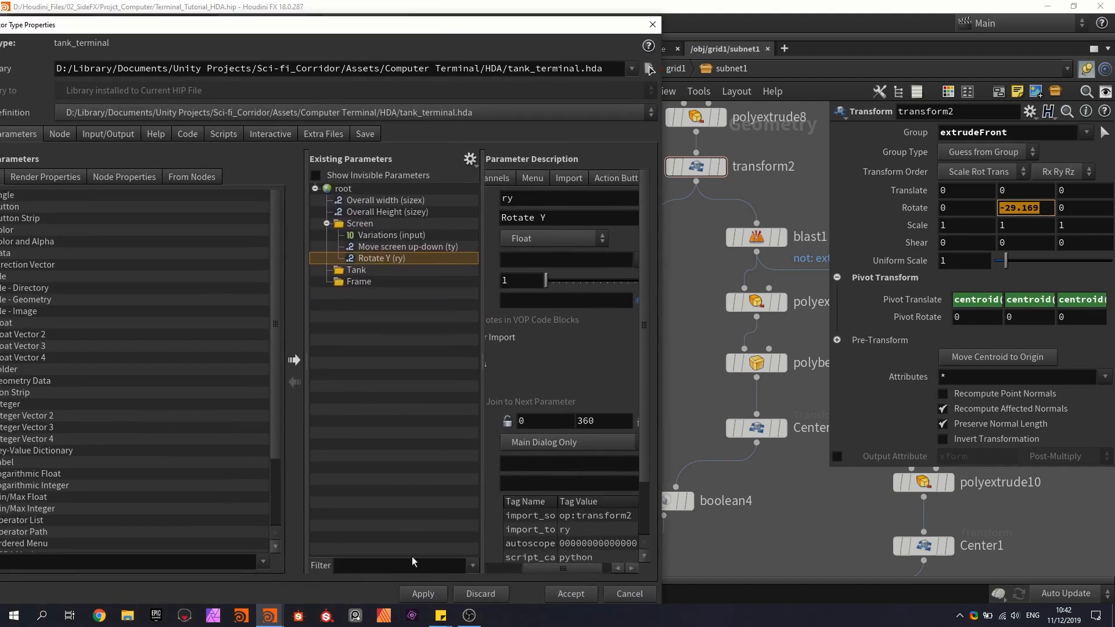
pyautogui.click(423, 594)
# Step: Display the boolean4 result with the Center transform node that feeds it selected
pyautogui.moveTo(343, 25); pyautogui.dragTo(280, 440)
pyautogui.moveTo(760, 409); pyautogui.dragTo(713, 389, button='middle')
pyautogui.scroll(2, 714, 395)
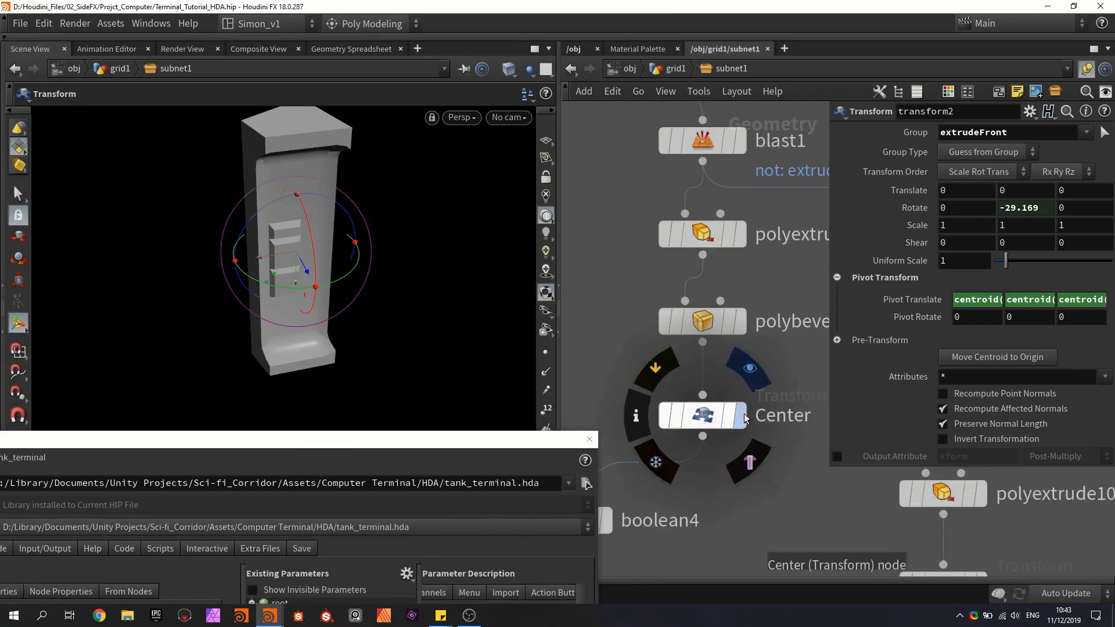
pyautogui.click(737, 415)
pyautogui.click(706, 430)
pyautogui.moveTo(707, 429); pyautogui.dragTo(771, 347, button='middle')
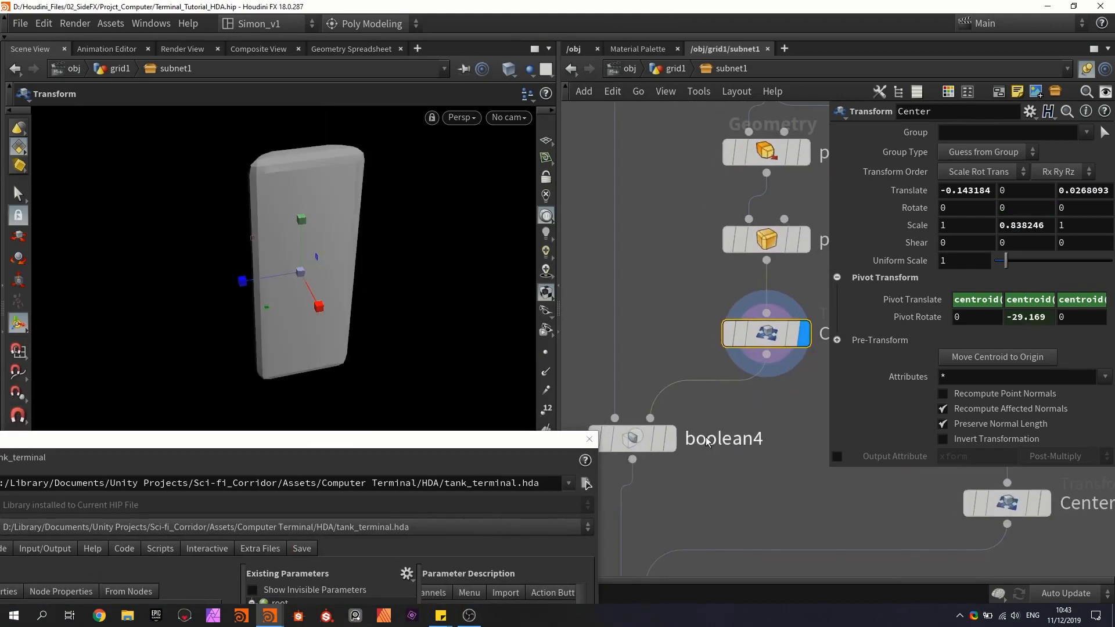
pyautogui.click(671, 439)
pyautogui.click(640, 444)
pyautogui.click(756, 343)
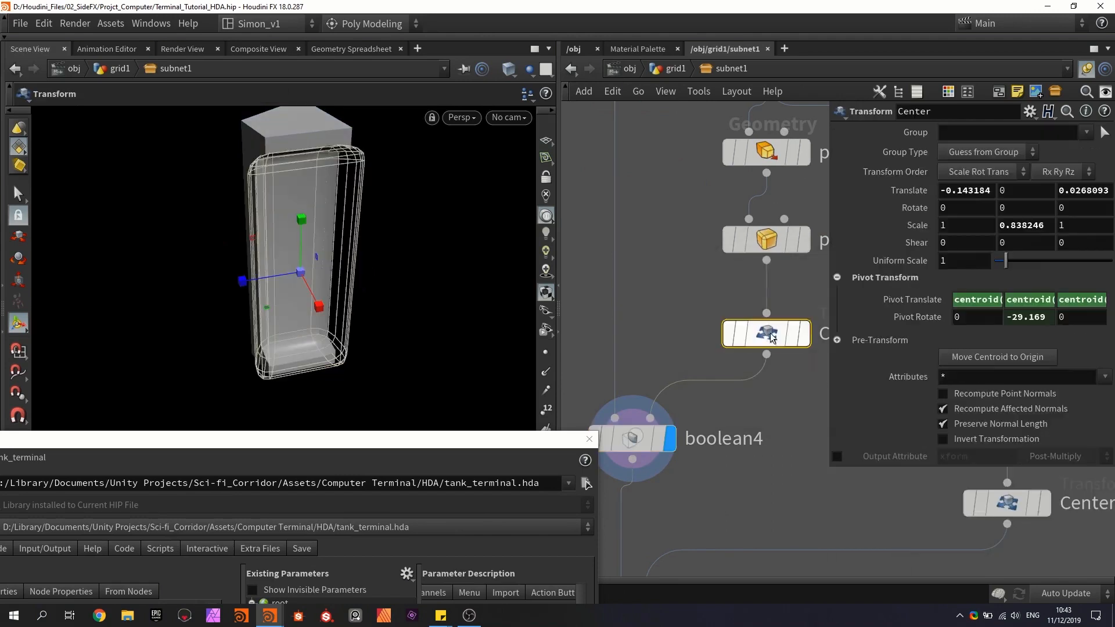
pyautogui.scroll(-3, 713, 443)
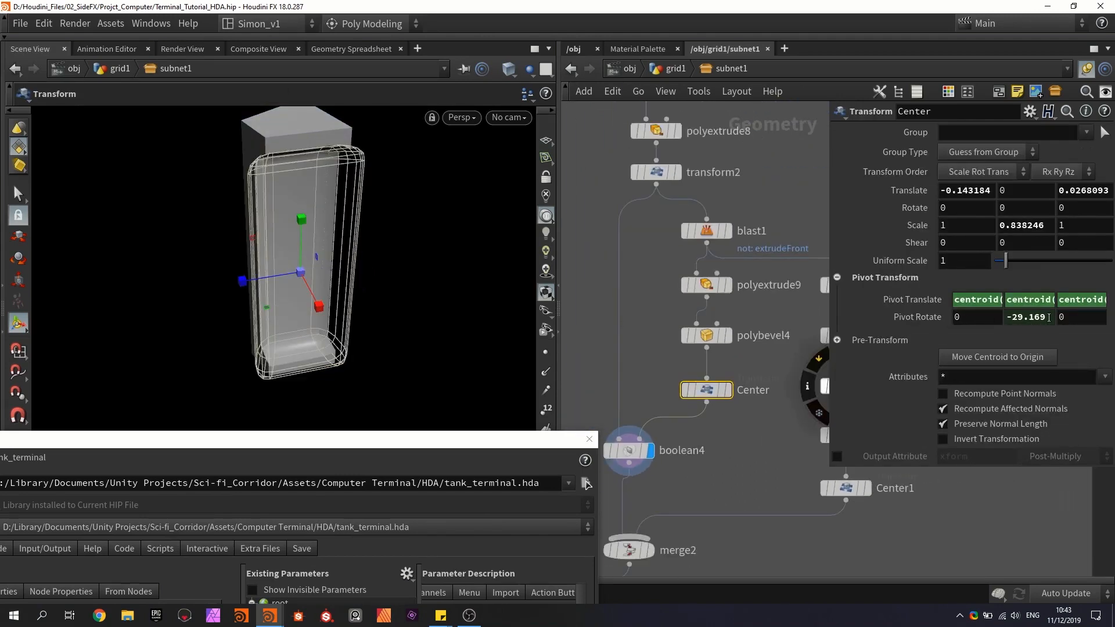
# Step: Inspect the Pivot Rotate Y field of the Center node
pyautogui.moveTo(1050, 317); pyautogui.dragTo(1004, 318)
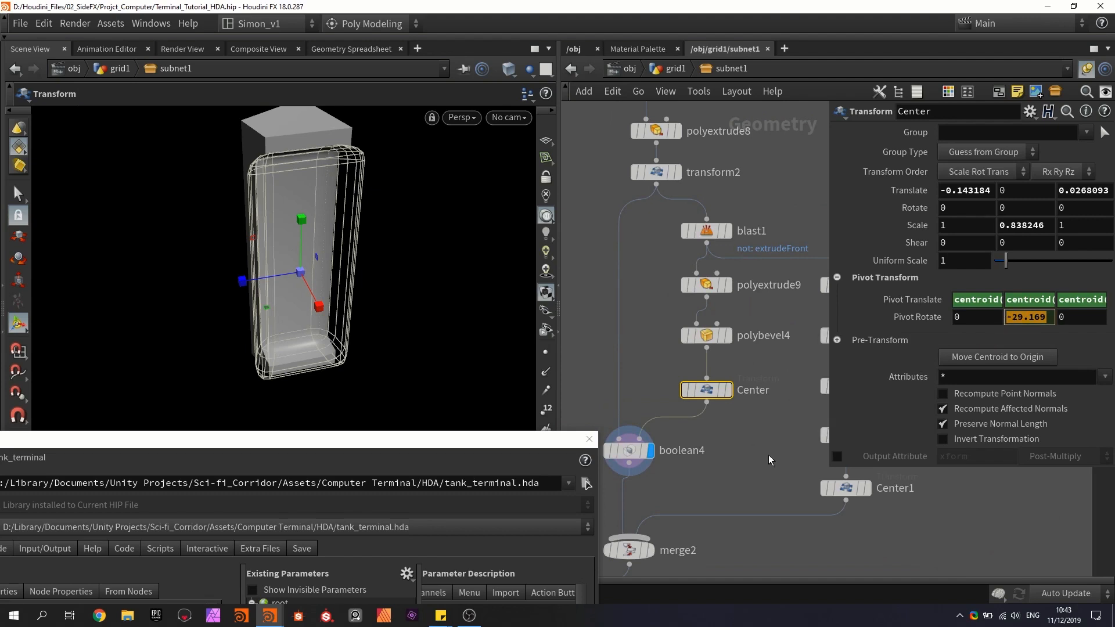
pyautogui.click(1015, 319)
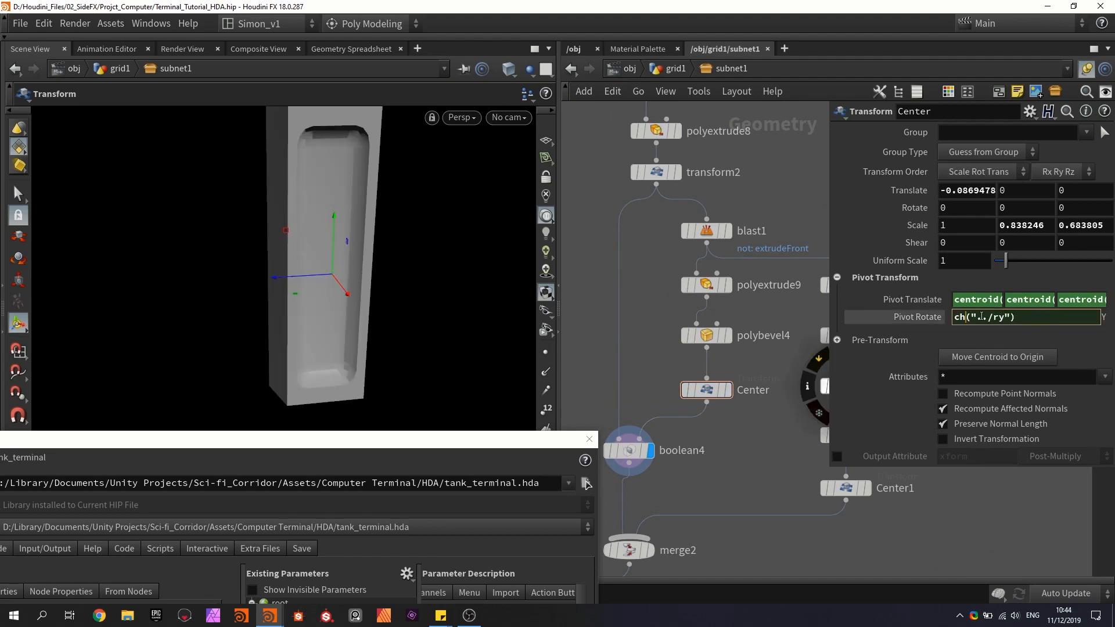
pyautogui.press('Escape')
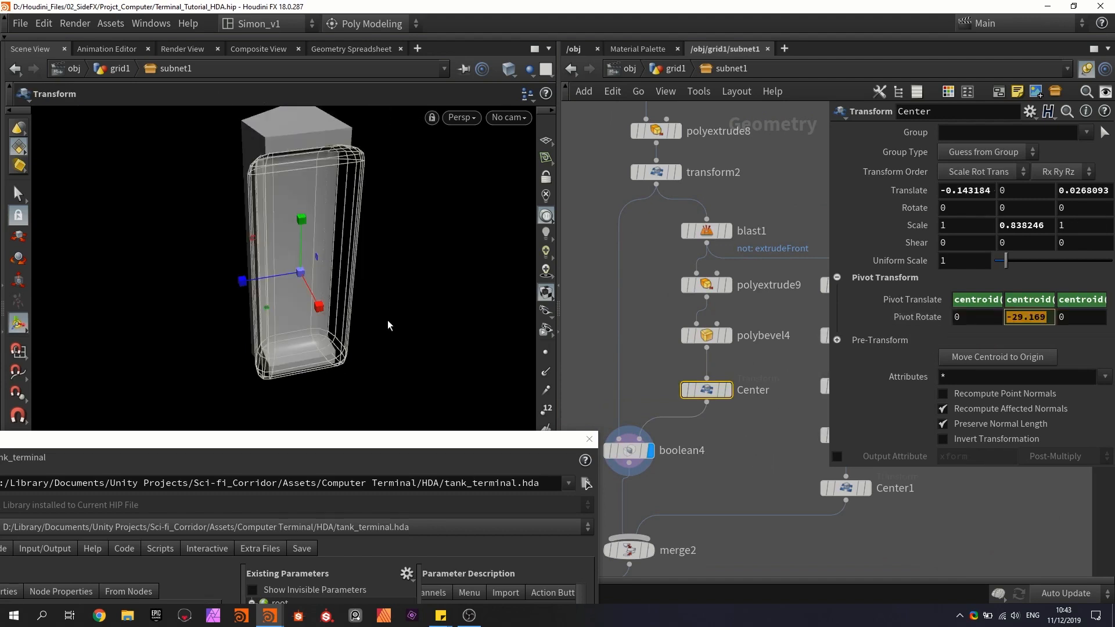
# Step: Scale the recess cutter in the Center node to about 0.684 along Z and switch to the translate handle
pyautogui.moveTo(443, 333); pyautogui.dragTo(395, 317)
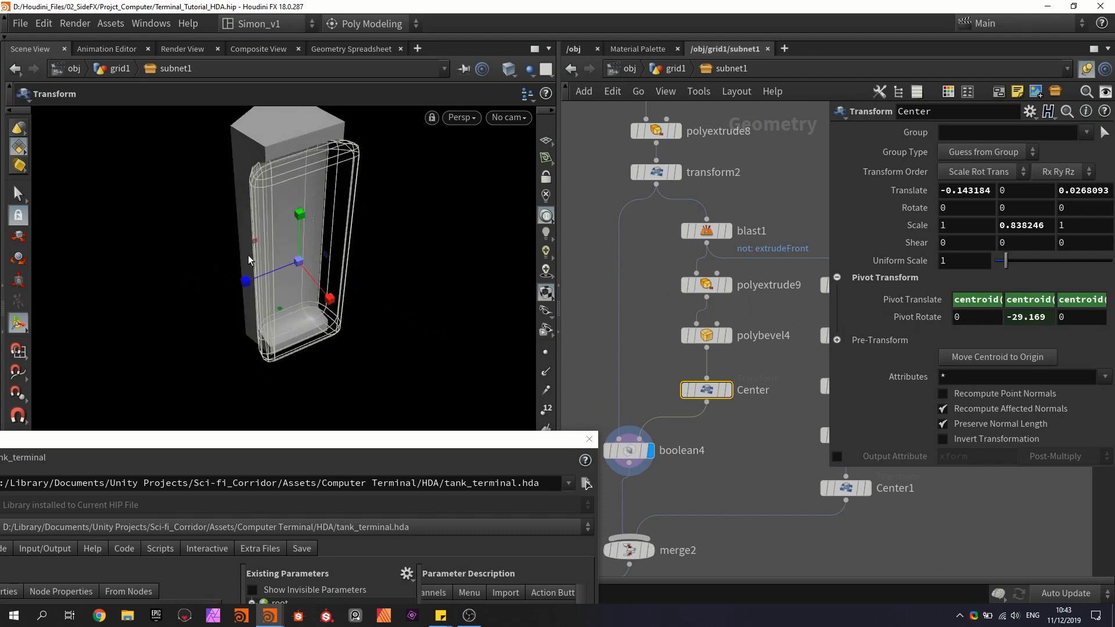
pyautogui.keyDown('alt'); pyautogui.moveTo(248, 260); pyautogui.dragTo(254, 204); pyautogui.keyUp('alt')
pyautogui.keyDown('alt'); pyautogui.scroll(3, 254, 205); pyautogui.keyUp('alt')
pyautogui.keyDown('alt'); pyautogui.moveTo(323, 236); pyautogui.dragTo(278, 259); pyautogui.keyUp('alt')
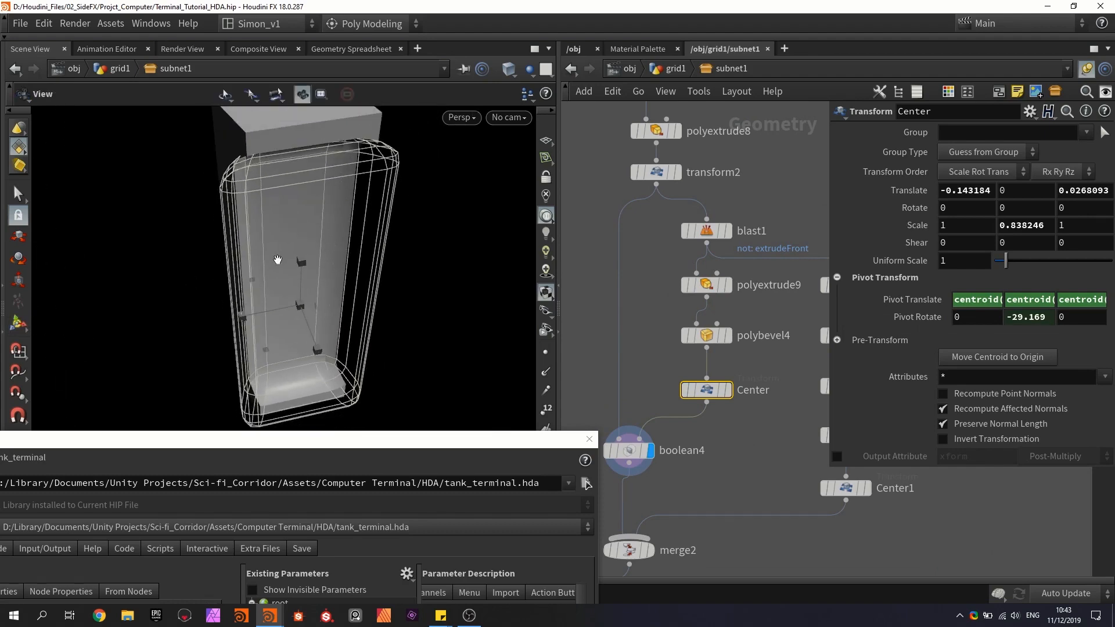
pyautogui.moveTo(244, 316)
pyautogui.mouseDown()
pyautogui.moveTo(194, 325)
pyautogui.moveTo(281, 312)
pyautogui.moveTo(190, 325)
pyautogui.moveTo(255, 313)
pyautogui.mouseUp()
pyautogui.press('t')
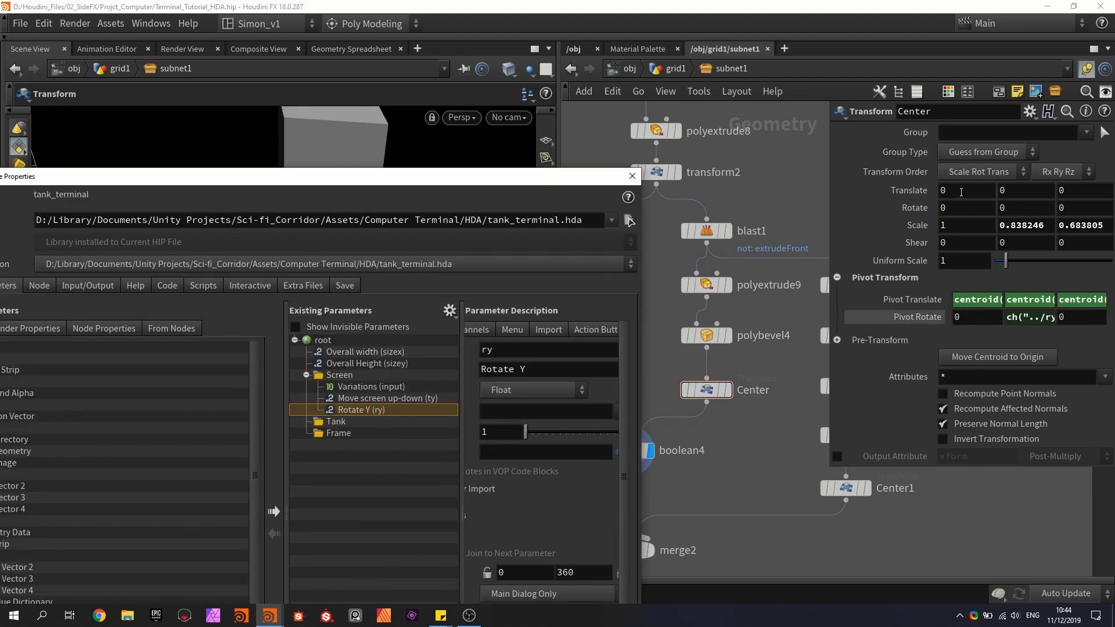
# Step: Promote the Center node's Translate X into the Screen folder labelled "Depth side panel" and relabel Rotate Y as "Rotate side panel"
pyautogui.click(943, 190)
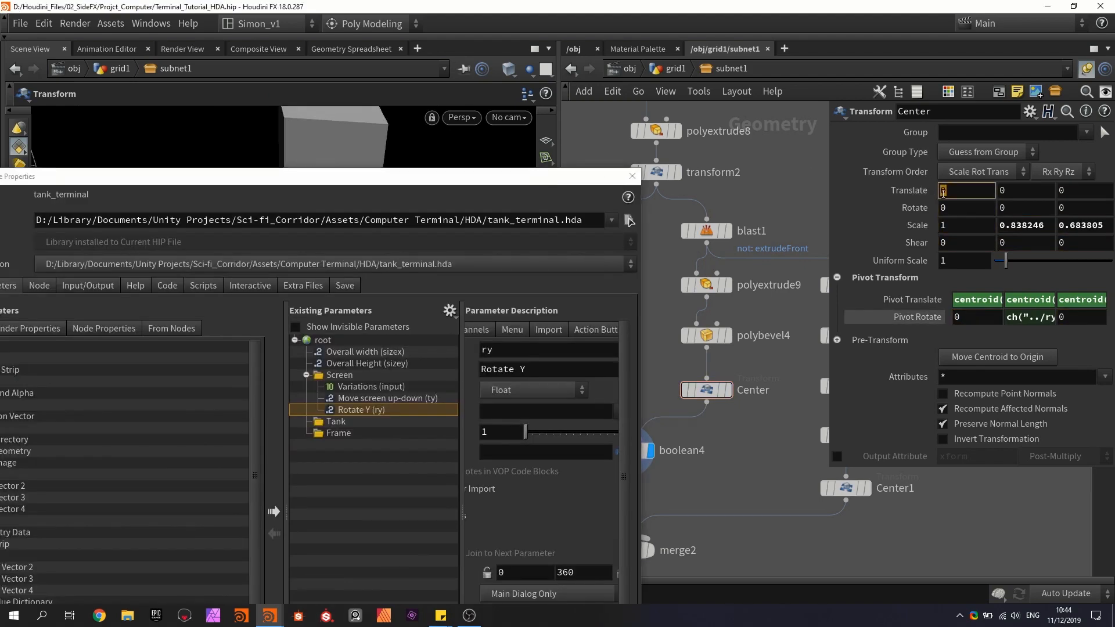
pyautogui.click(333, 376)
pyautogui.moveTo(332, 374); pyautogui.dragTo(332, 375)
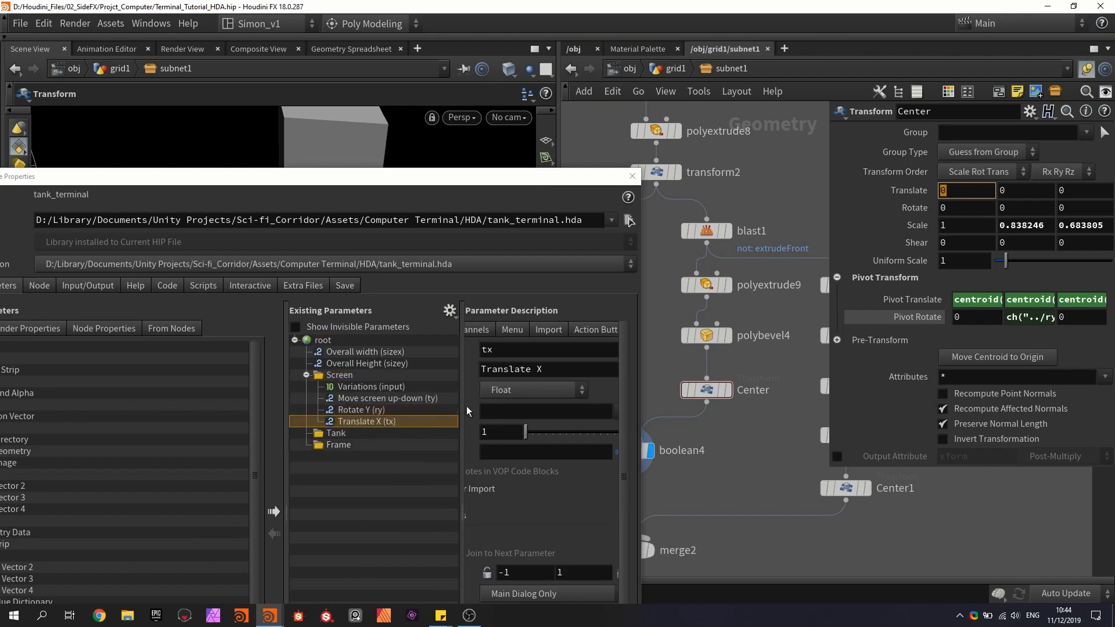
pyautogui.click(529, 368)
pyautogui.write('De')
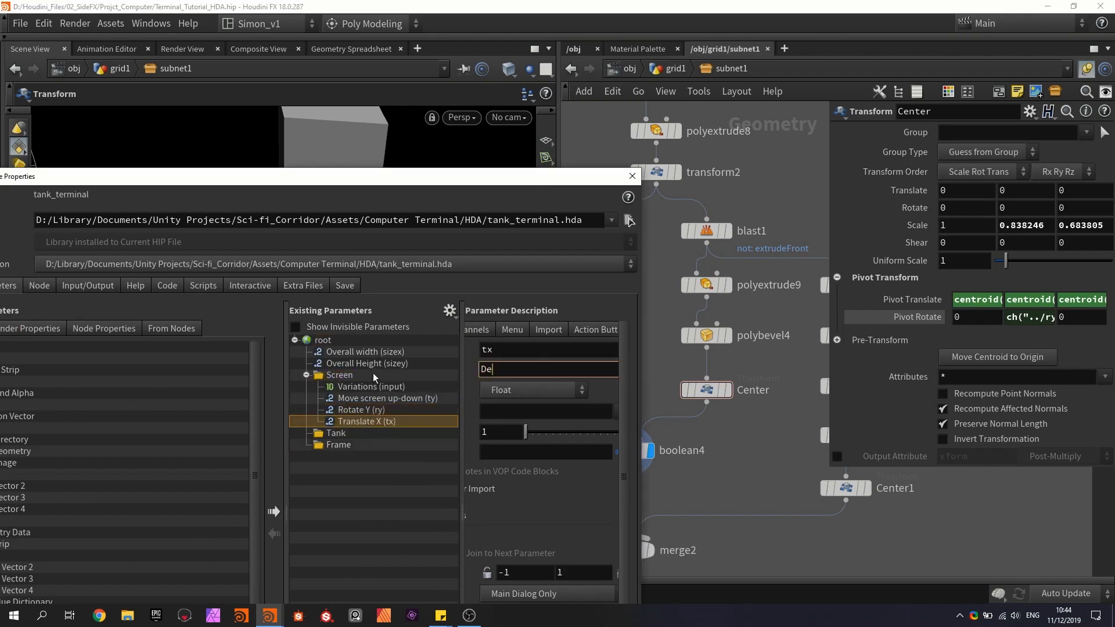
pyautogui.write('pth side panel')
pyautogui.press('Return')
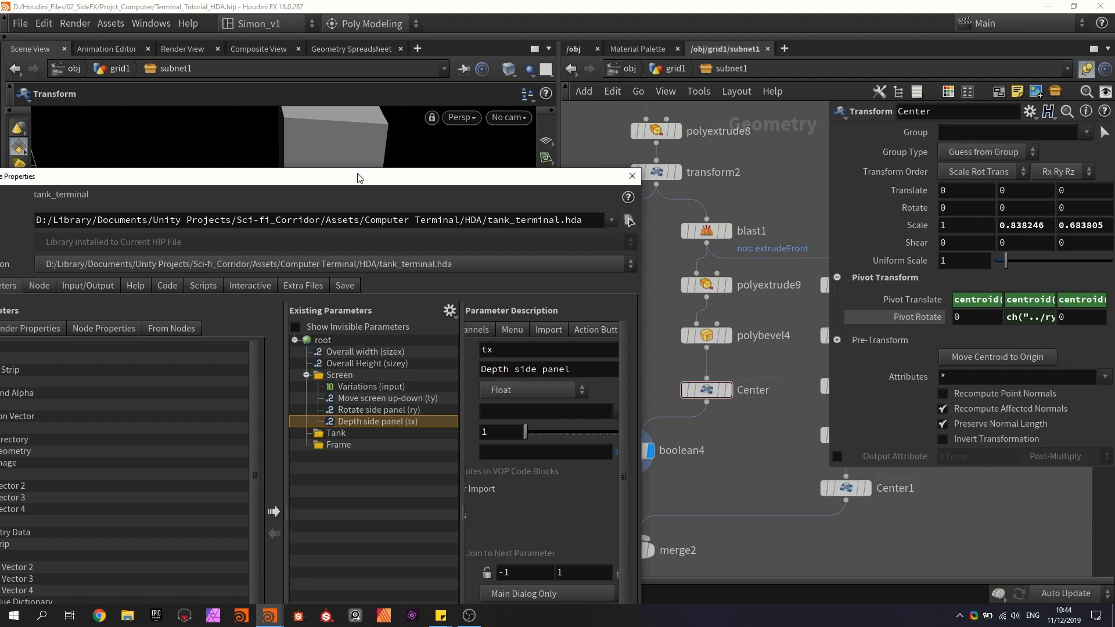
# Step: Set the default of the Depth side panel parameter to -0.15 and apply the asset changes
pyautogui.click(480, 331)
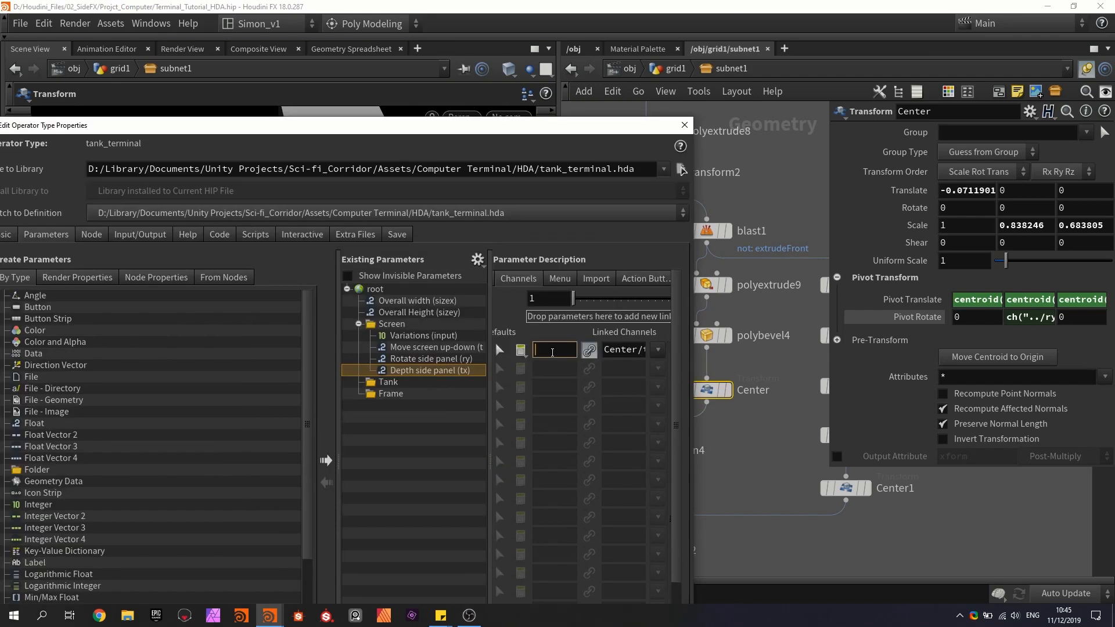
pyautogui.write('-0.15')
pyautogui.moveTo(365, 128); pyautogui.dragTo(386, 33)
pyautogui.click(480, 598)
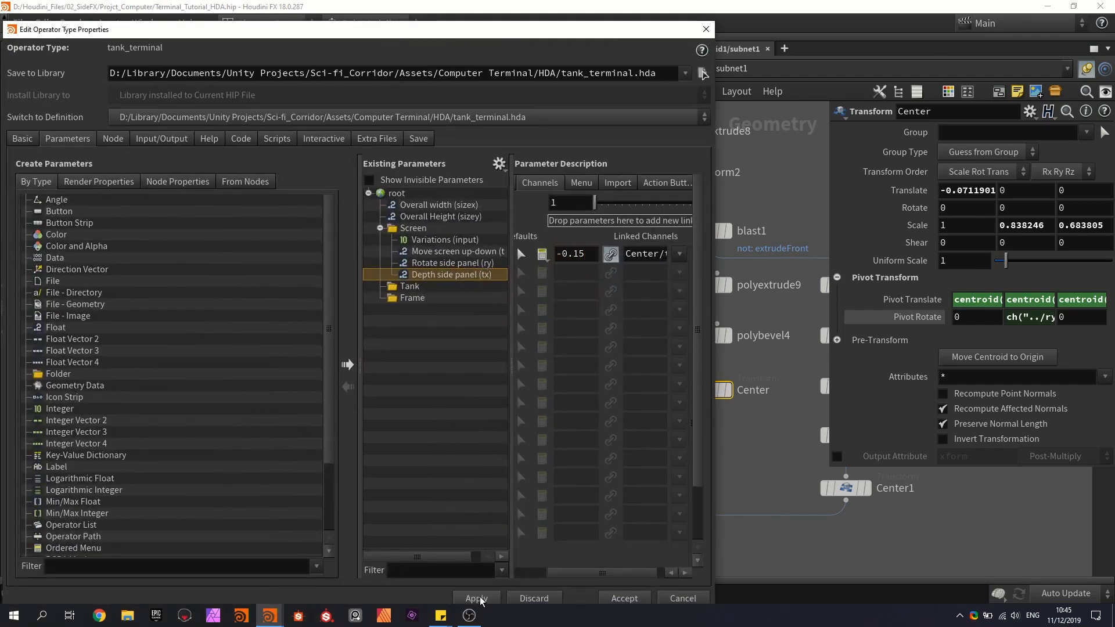
pyautogui.moveTo(521, 30); pyautogui.dragTo(493, 383)
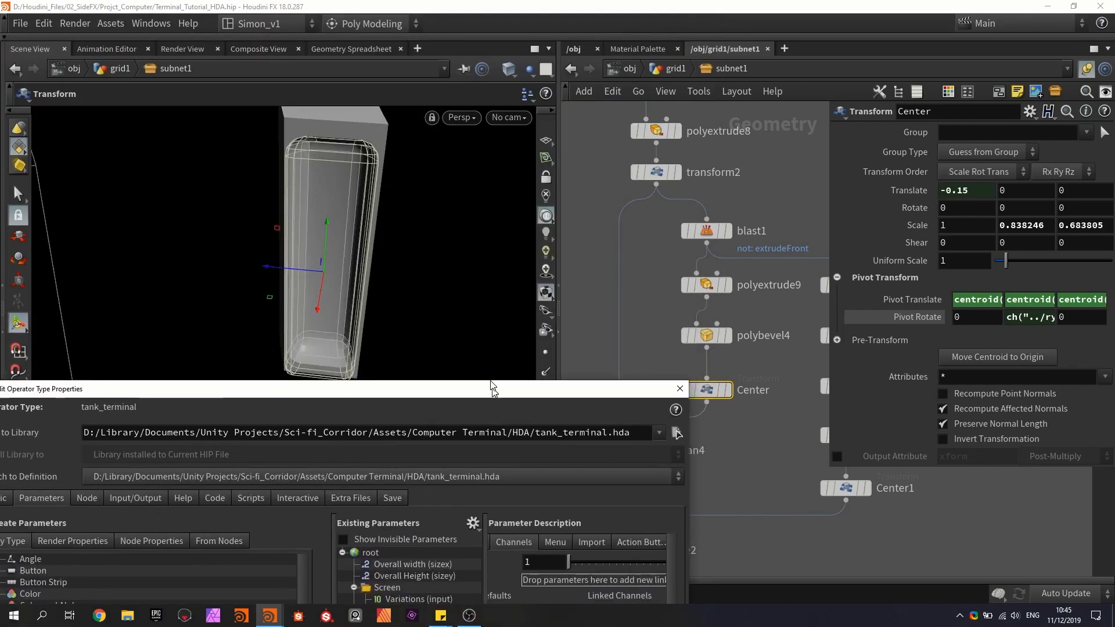
pyautogui.moveTo(396, 207)
pyautogui.keyDown('alt'); pyautogui.mouseDown()
pyautogui.moveTo(493, 169)
pyautogui.moveTo(390, 187)
pyautogui.moveTo(391, 207)
pyautogui.mouseUp(); pyautogui.keyUp('alt')
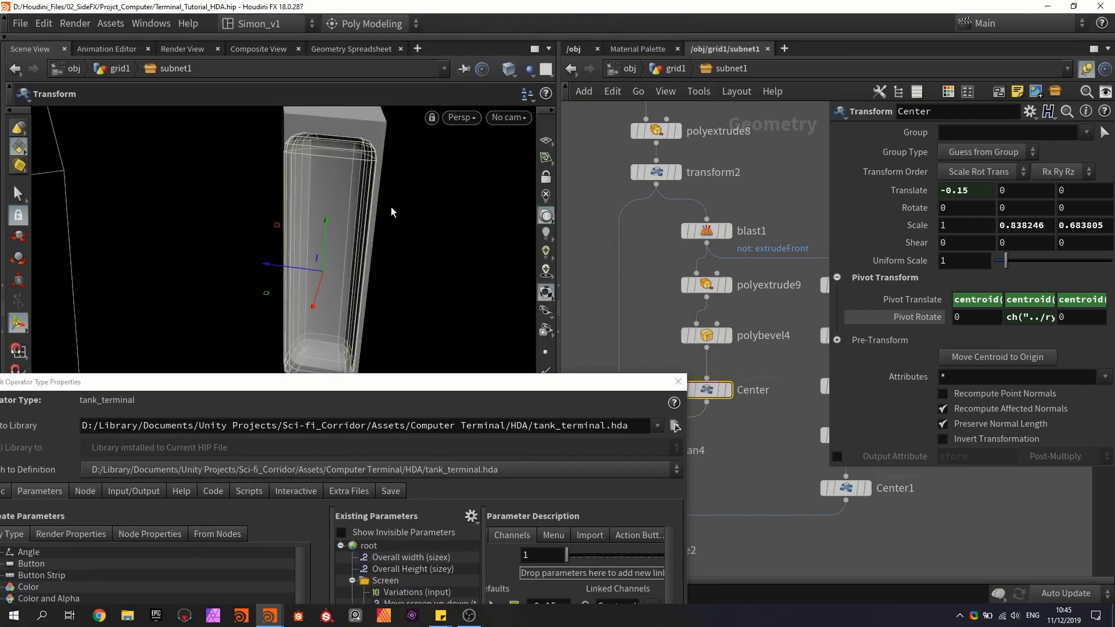
# Step: Scale the side panel's recess cutter in the Center node to about 1.55 along Z
pyautogui.press('e')
pyautogui.moveTo(277, 270); pyautogui.dragTo(350, 246)
pyautogui.moveTo(389, 382); pyautogui.dragTo(439, 131)
# Step: Promote the Center node's Scale Z into the Screen folder and set its range minimum to 0.2
pyautogui.doubleClick(1078, 226)
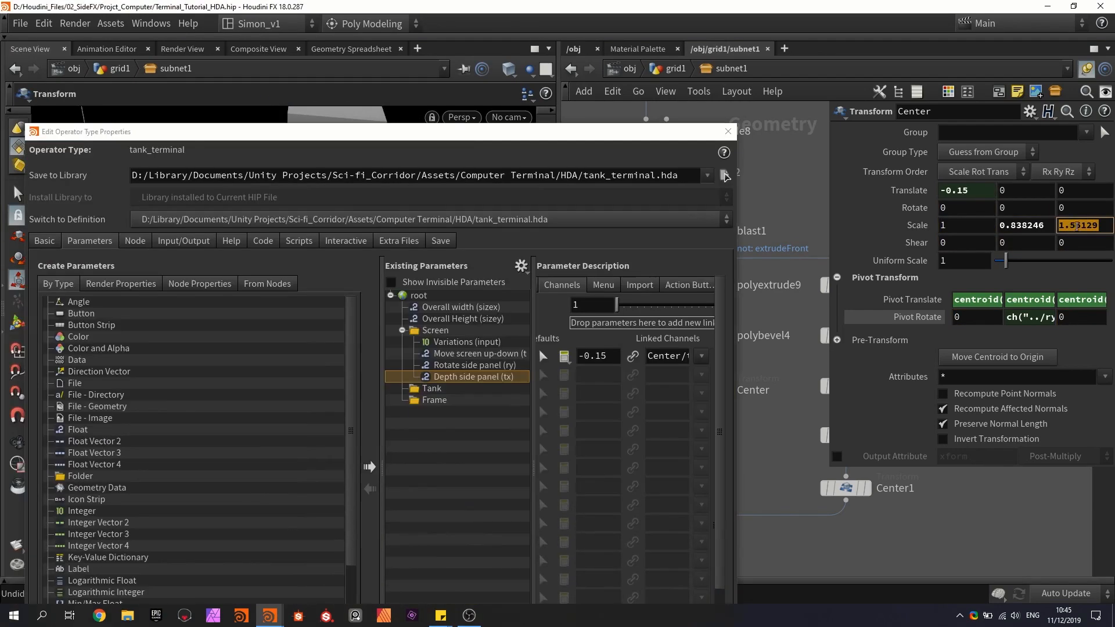
pyautogui.moveTo(1079, 225); pyautogui.dragTo(437, 338)
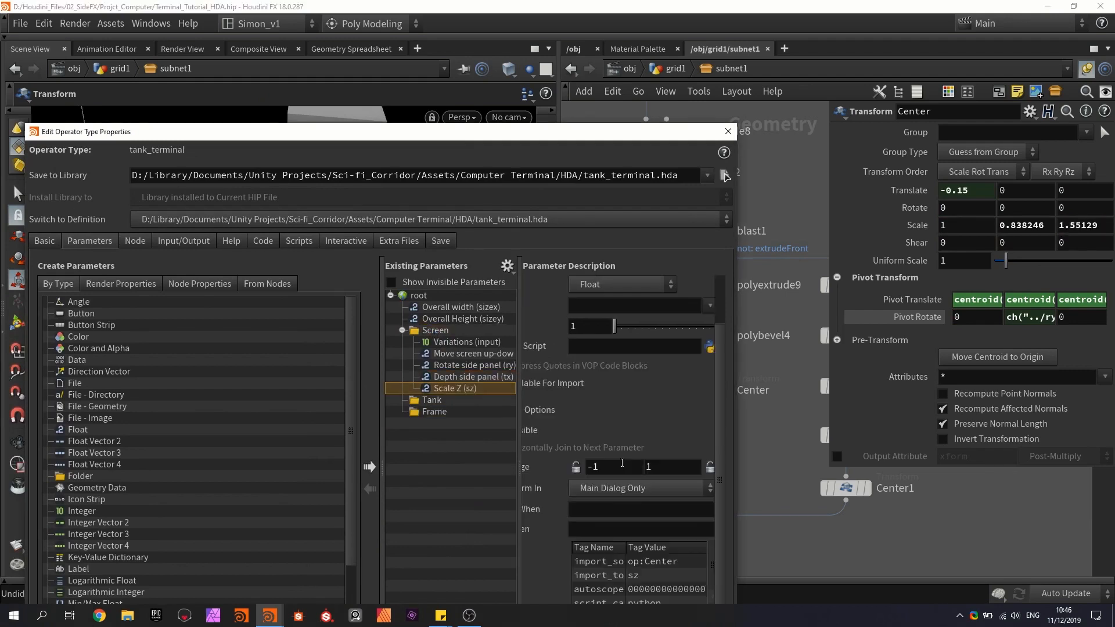
pyautogui.moveTo(611, 467); pyautogui.dragTo(551, 469)
pyautogui.write('.2')
pyautogui.press('Return')
# Step: Label the promoted Scale Z parameter "Scale side panel"
pyautogui.scroll(1, 585, 297)
pyautogui.click(609, 325)
pyautogui.press('BackSpace')
pyautogui.press('BackSpace')
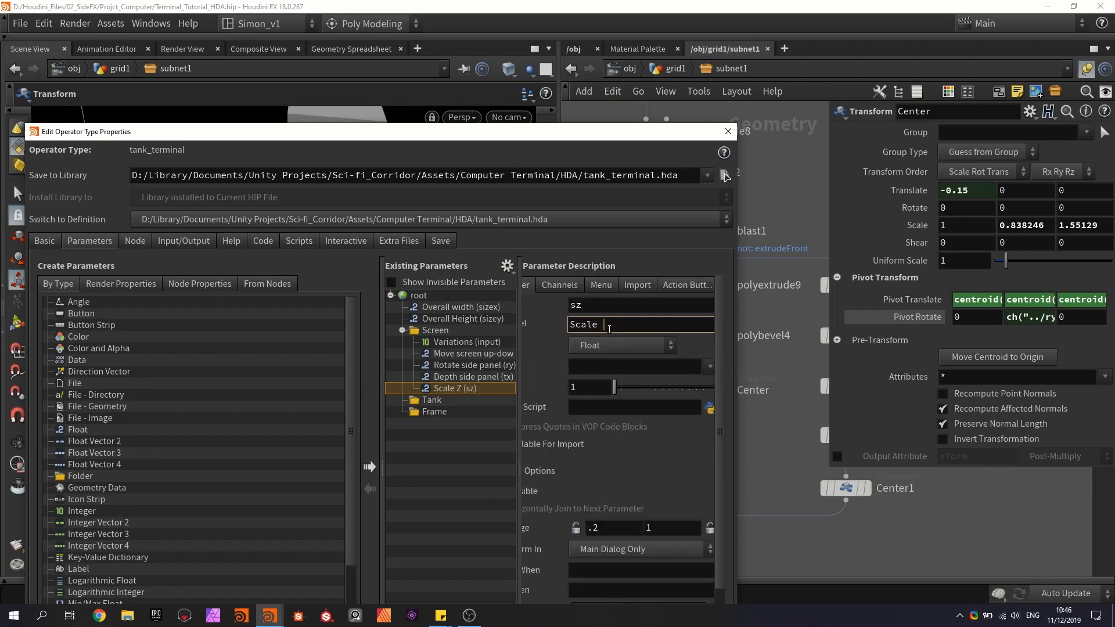
pyautogui.write('side panel')
pyautogui.press('Return')
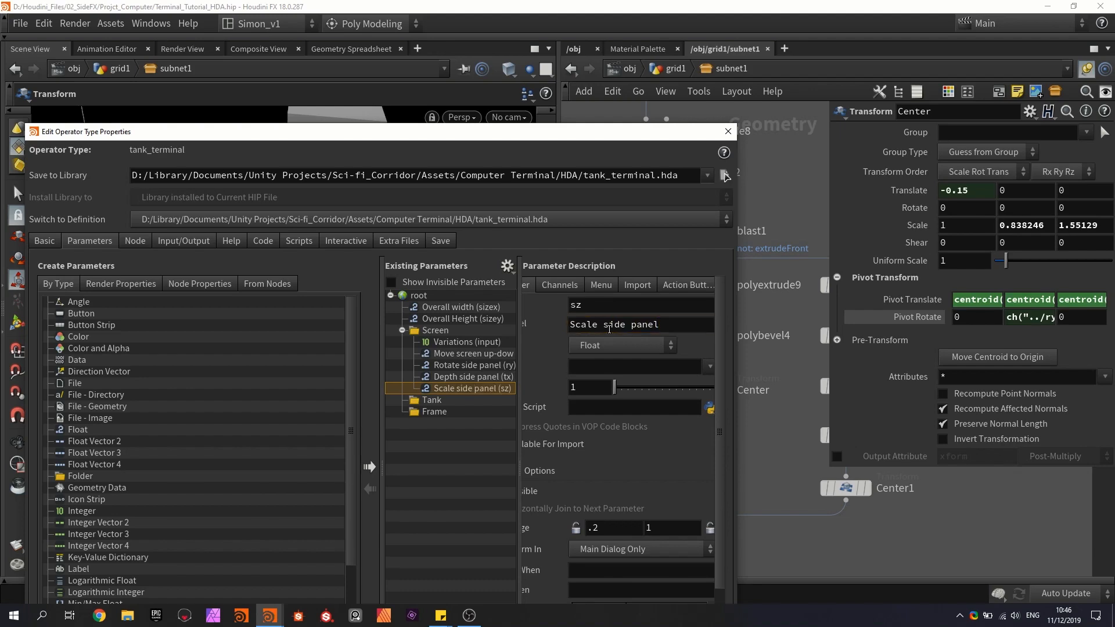
# Step: Examine the whole side panel and the transform2 node that rotates it
pyautogui.moveTo(615, 132); pyautogui.dragTo(576, 476)
pyautogui.keyDown('alt'); pyautogui.moveTo(410, 356); pyautogui.dragTo(458, 349); pyautogui.keyUp('alt')
pyautogui.scroll(-1, 729, 427)
pyautogui.moveTo(733, 435); pyautogui.dragTo(748, 246, button='middle')
pyautogui.scroll(1, 679, 336)
pyautogui.click(677, 334)
pyautogui.moveTo(348, 314); pyautogui.dragTo(389, 336)
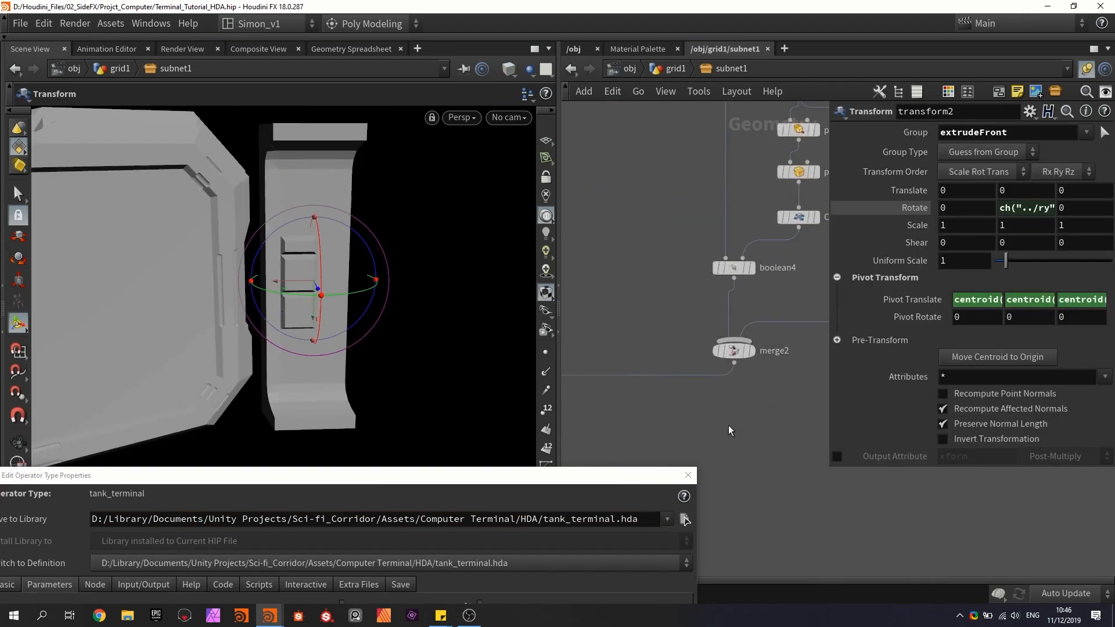
pyautogui.press('Tab')
pyautogui.write('trans')
pyautogui.click(852, 76)
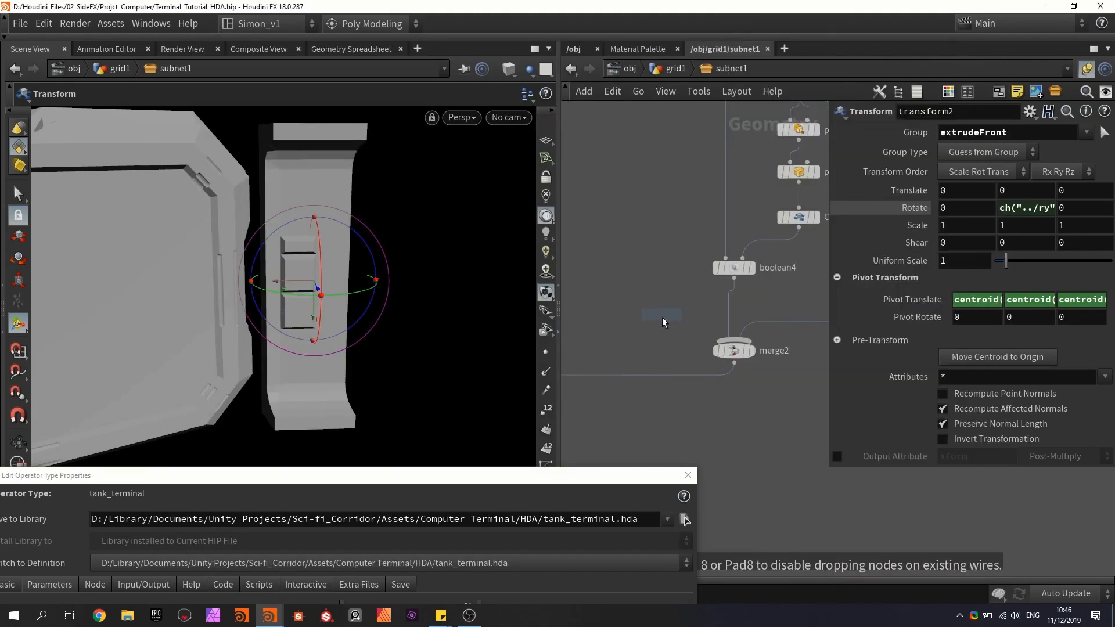
pyautogui.click(667, 374)
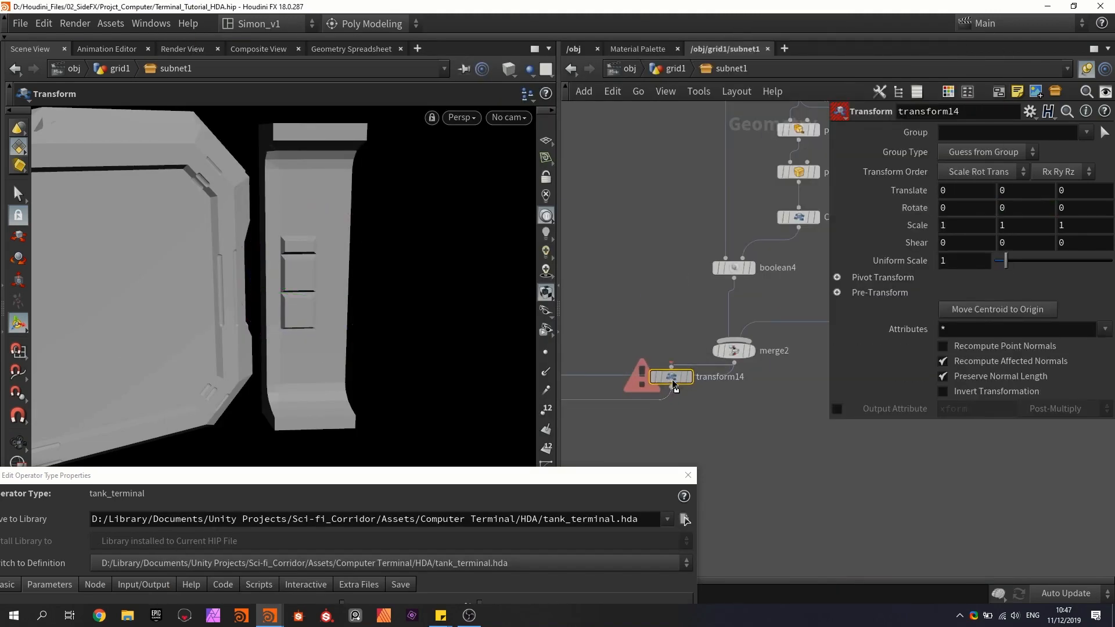
pyautogui.moveTo(674, 400); pyautogui.dragTo(737, 406)
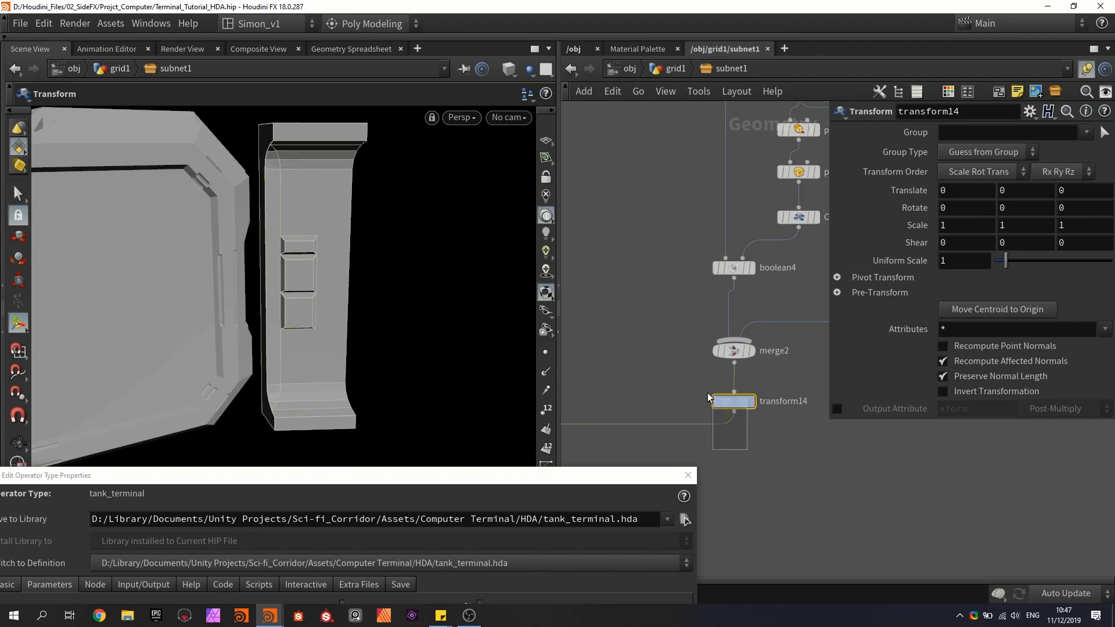
# Step: Insert a Center transform node on the wire after merge2 and align it below that node
pyautogui.press('Tab')
pyautogui.write('cent')
pyautogui.press('Return')
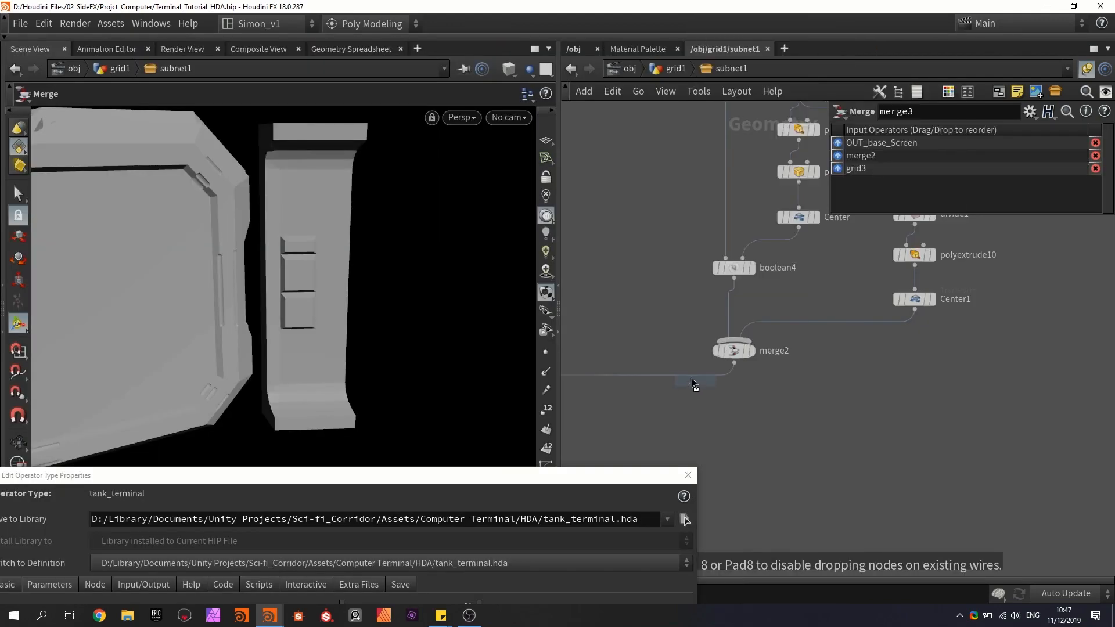
pyautogui.click(688, 384)
pyautogui.moveTo(668, 394); pyautogui.dragTo(736, 402)
# Step: Try moving the side panel along Z with the new Center node, then reset its Translate Z to 0
pyautogui.moveTo(289, 285)
pyautogui.mouseDown()
pyautogui.moveTo(306, 282)
pyautogui.moveTo(273, 287)
pyautogui.moveTo(283, 320)
pyautogui.moveTo(259, 322)
pyautogui.moveTo(287, 284)
pyautogui.mouseUp()
pyautogui.press('r')
pyautogui.press('e')
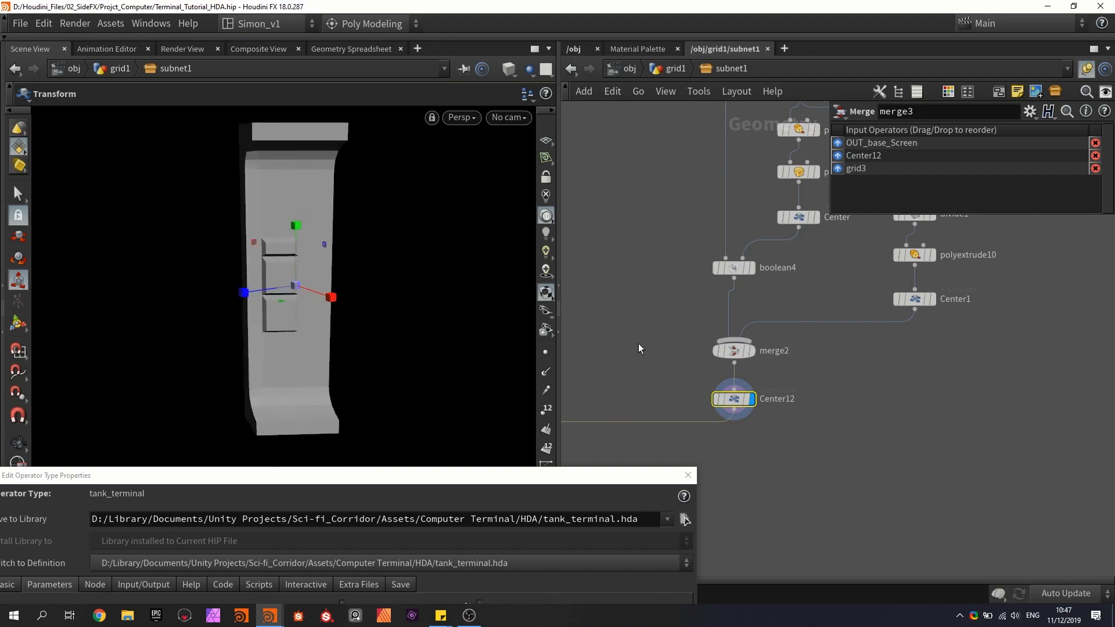
pyautogui.click(733, 399)
pyautogui.press('t')
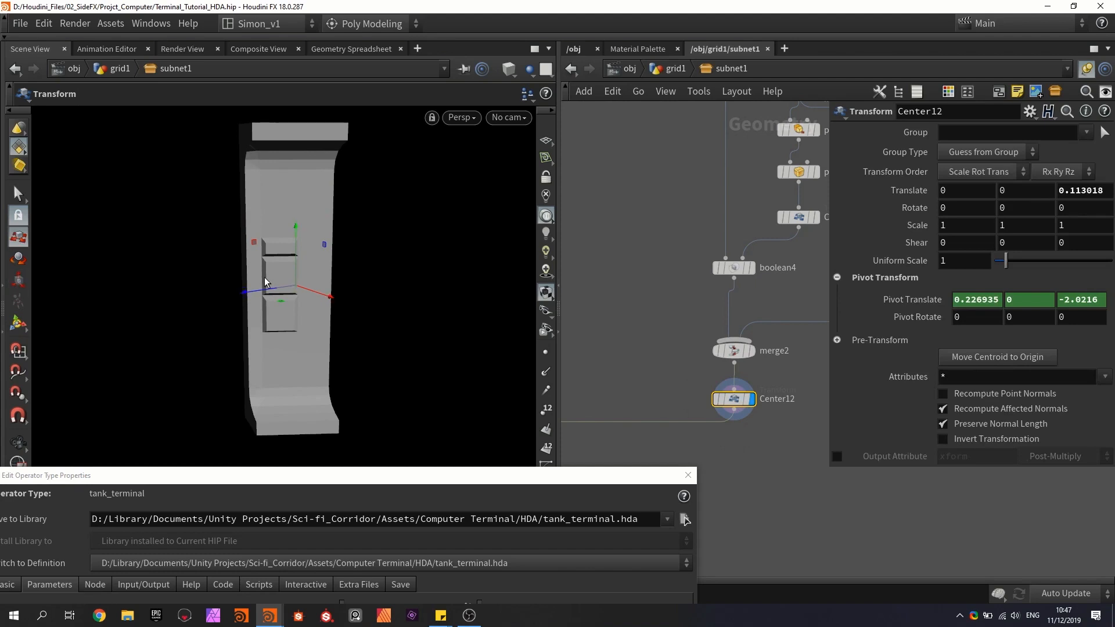
pyautogui.moveTo(259, 288); pyautogui.dragTo(197, 299)
pyautogui.hotkey('ctrl', 'z')
pyautogui.keyDown('ctrl'); pyautogui.middleClick(1094, 191); pyautogui.keyUp('ctrl')
pyautogui.moveTo(1072, 187); pyautogui.dragTo(1047, 186)
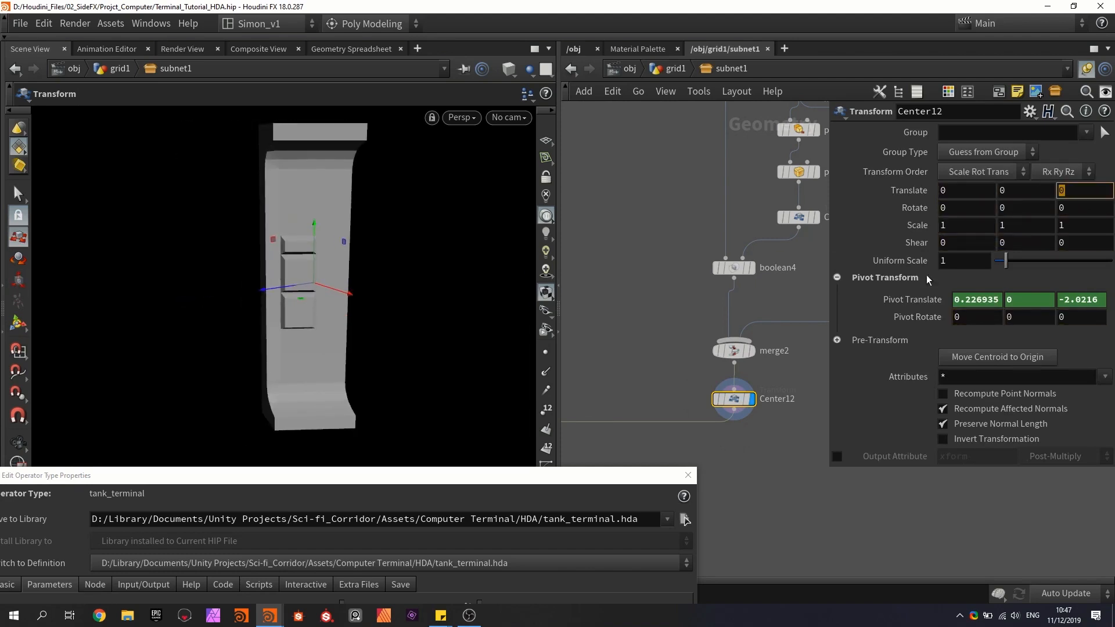
# Step: Promote Translate Z of the Center node below merge2 into the Screen folder and label it "Offset side panel"
pyautogui.moveTo(587, 476); pyautogui.dragTo(647, 127)
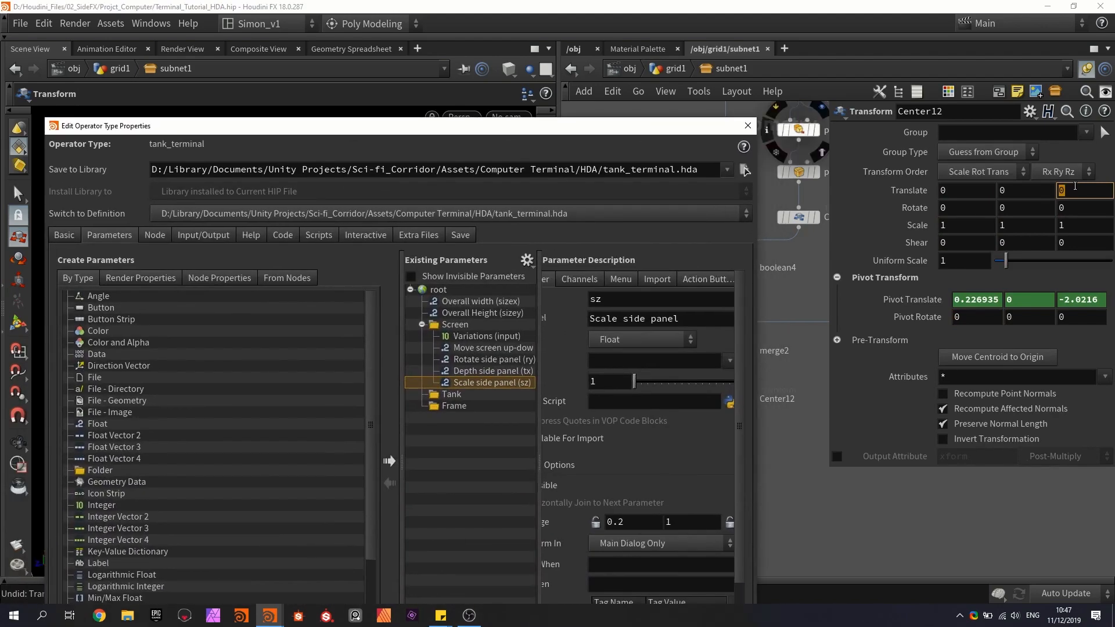
pyautogui.moveTo(1063, 191); pyautogui.dragTo(534, 382)
pyautogui.moveTo(652, 318); pyautogui.dragTo(512, 309)
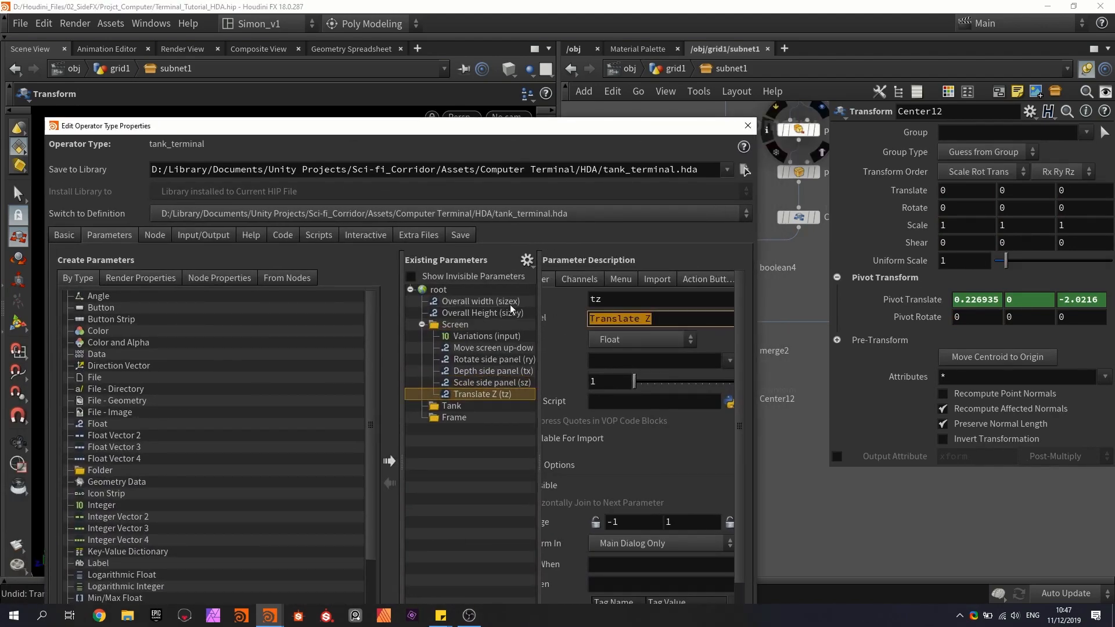
pyautogui.write('Offse')
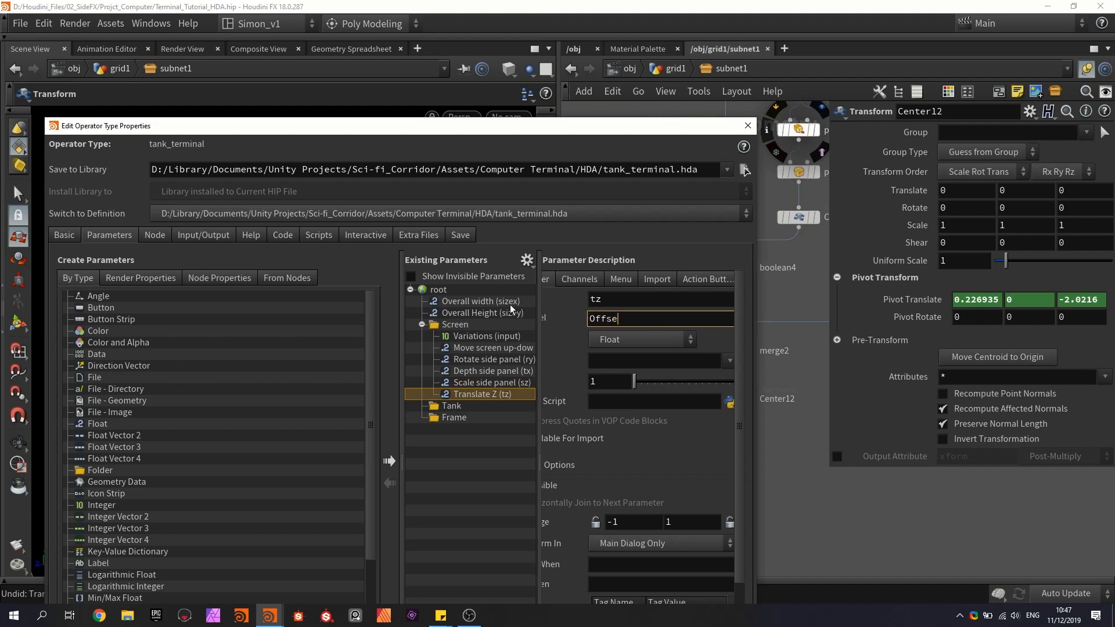
pyautogui.write('t side panel')
pyautogui.press('Return')
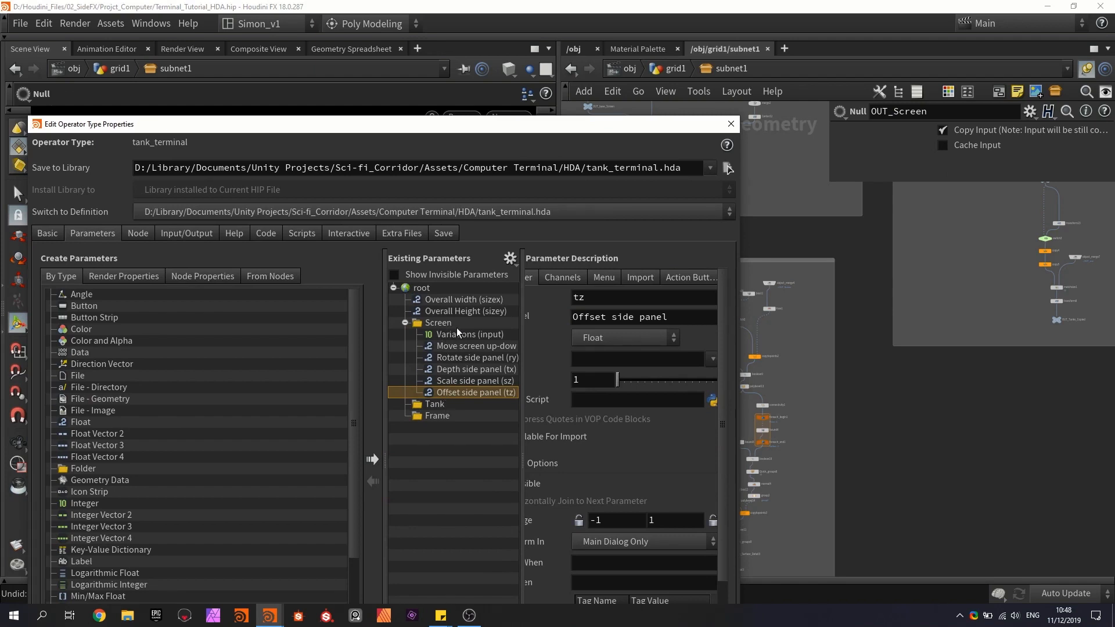
# Step: Collapse the Screen folder in the asset's parameter list and select the Tank folder
pyautogui.click(405, 322)
pyautogui.click(434, 334)
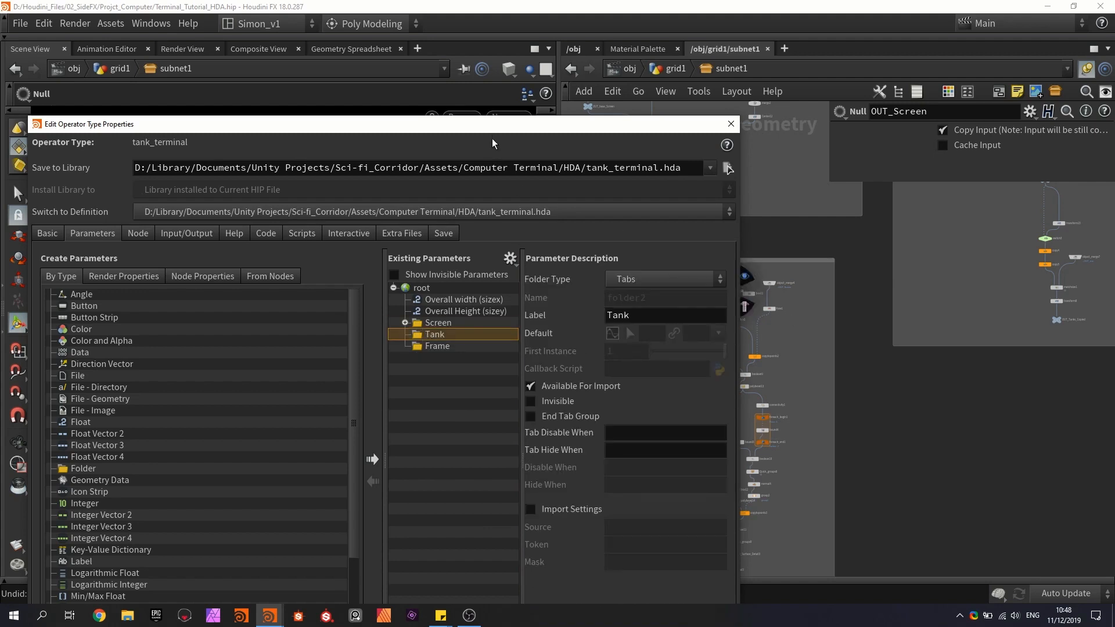
pyautogui.moveTo(487, 129); pyautogui.dragTo(482, 405)
# Step: Locate polyextrude14 in the tank network and promote its Distance parameter into the Tank folder
pyautogui.scroll(-5, 772, 254)
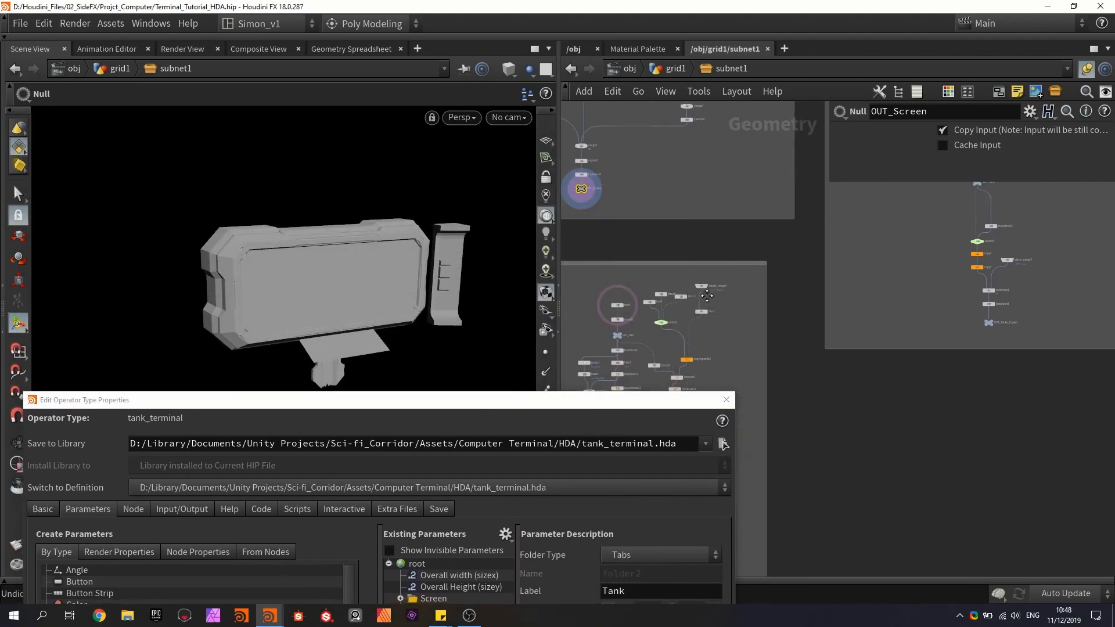
pyautogui.scroll(8, 767, 254)
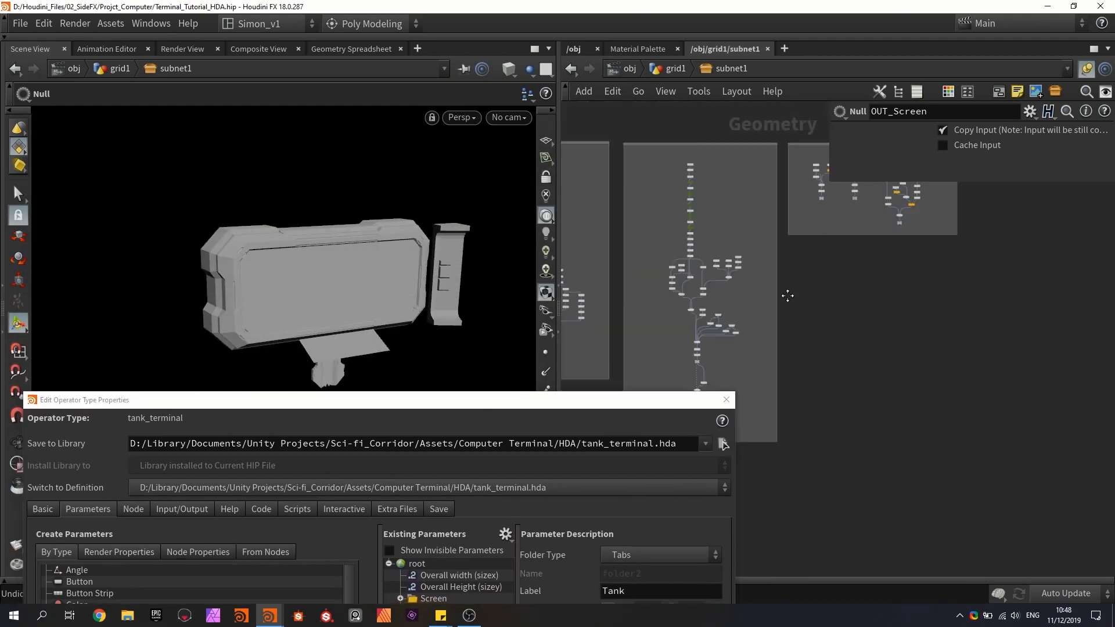
pyautogui.scroll(6, 749, 262)
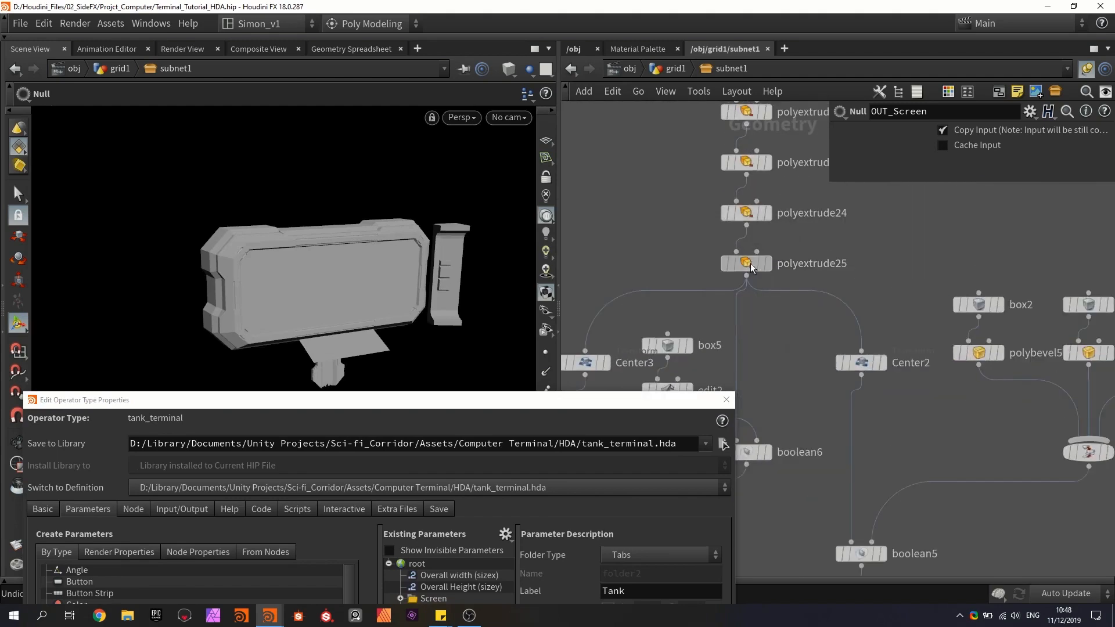
pyautogui.click(747, 263)
pyautogui.scroll(-4, 681, 299)
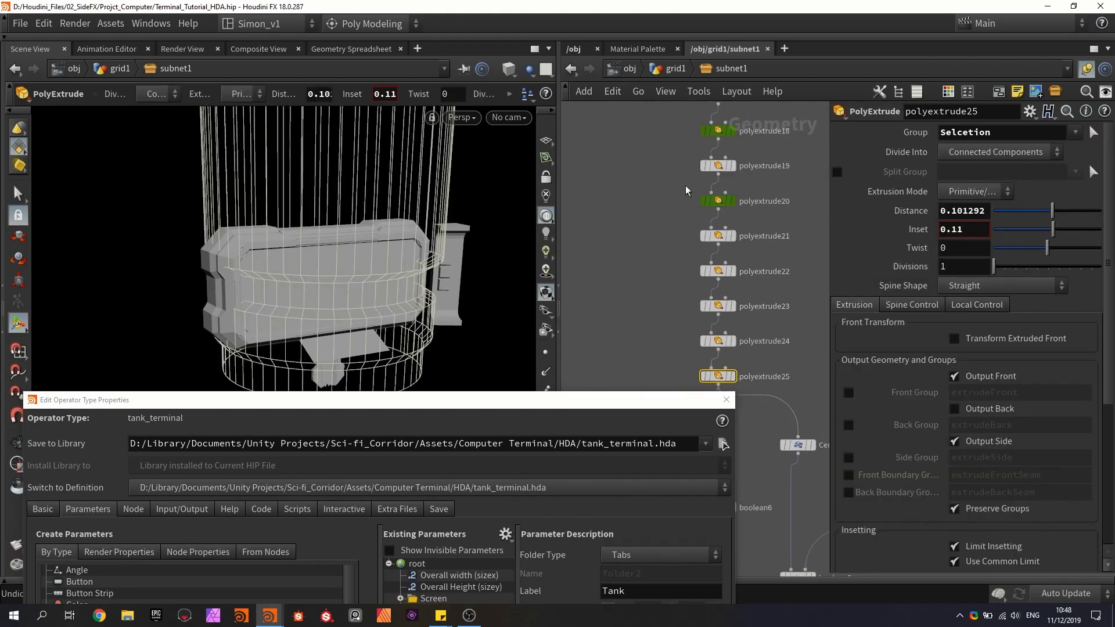
pyautogui.scroll(2, 680, 299)
pyautogui.click(735, 139)
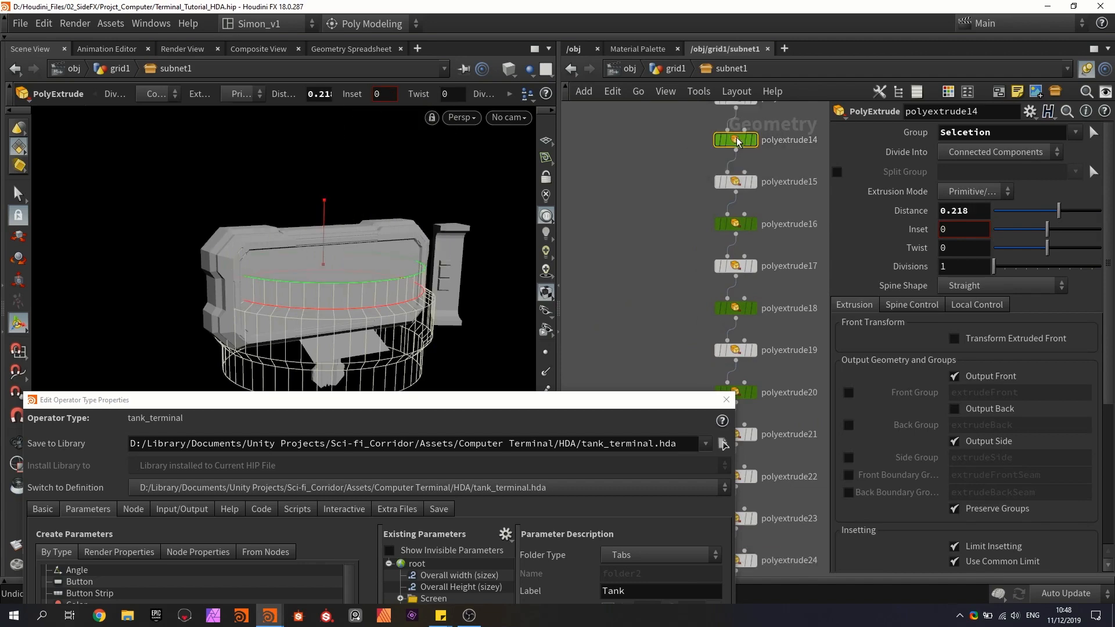
pyautogui.moveTo(521, 404); pyautogui.dragTo(435, 131)
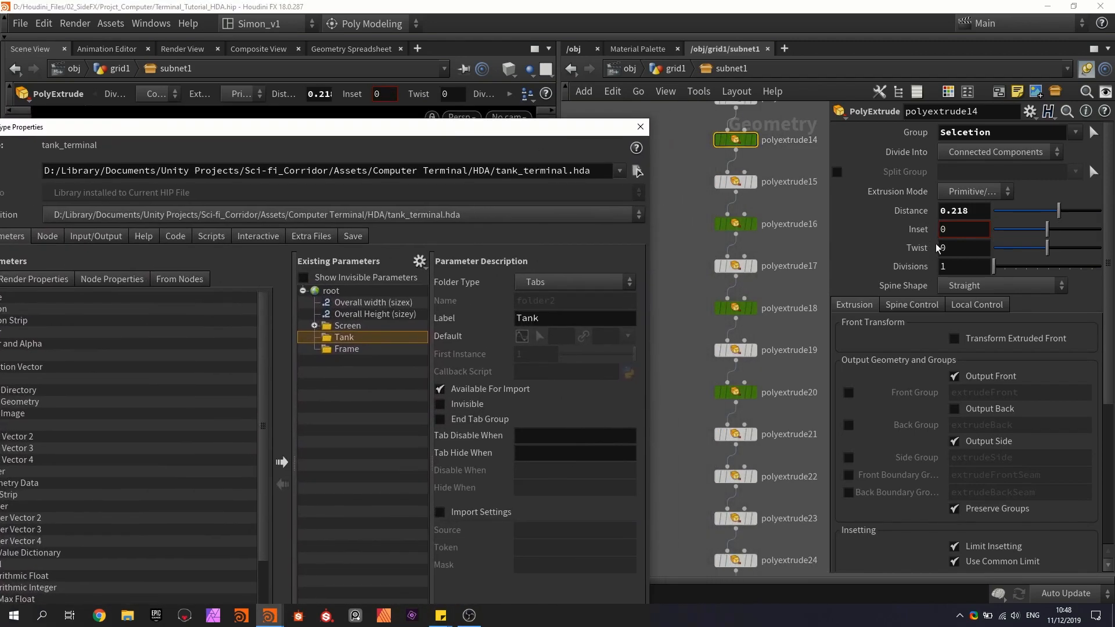
pyautogui.moveTo(909, 210); pyautogui.dragTo(351, 340)
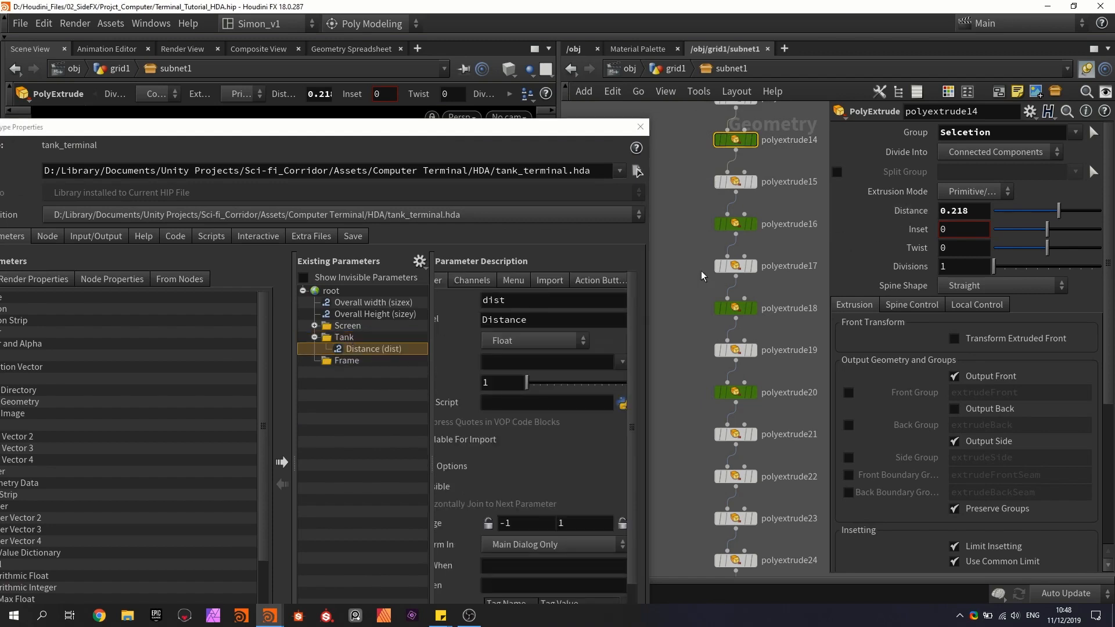
# Step: Promote the Distance parameters of polyextrude16, polyextrude18 and polyextrude20 into the Tank folder
pyautogui.click(735, 224)
pyautogui.moveTo(909, 210); pyautogui.dragTo(356, 346)
pyautogui.click(736, 307)
pyautogui.moveTo(909, 211); pyautogui.dragTo(355, 346)
pyautogui.click(735, 392)
pyautogui.moveTo(909, 210); pyautogui.dragTo(365, 360)
# Step: Promote the Radius Scale of tube1 into the Tank folder, above the Distance parameters
pyautogui.moveTo(689, 230); pyautogui.dragTo(672, 428, button='middle')
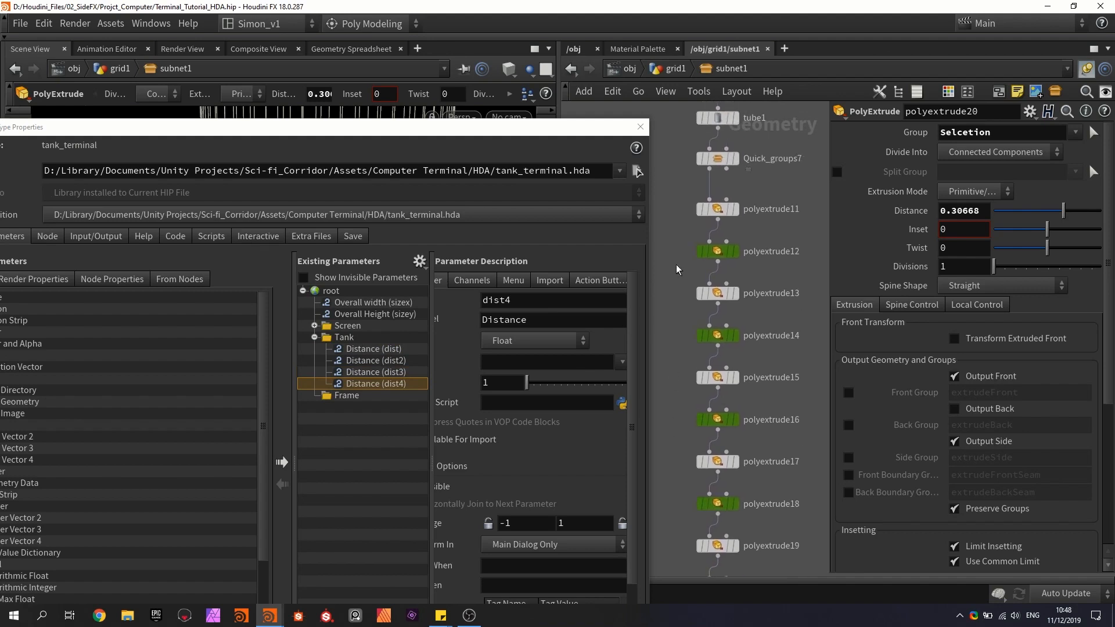
pyautogui.moveTo(676, 257); pyautogui.dragTo(706, 415, button='middle')
pyautogui.click(754, 281)
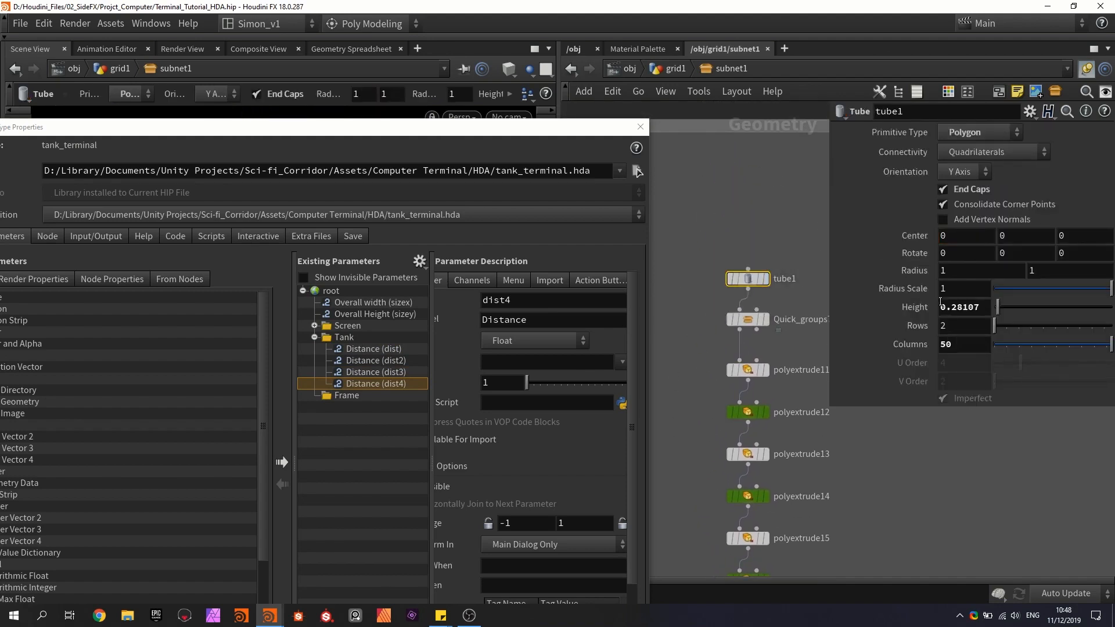
pyautogui.moveTo(915, 289); pyautogui.dragTo(343, 349)
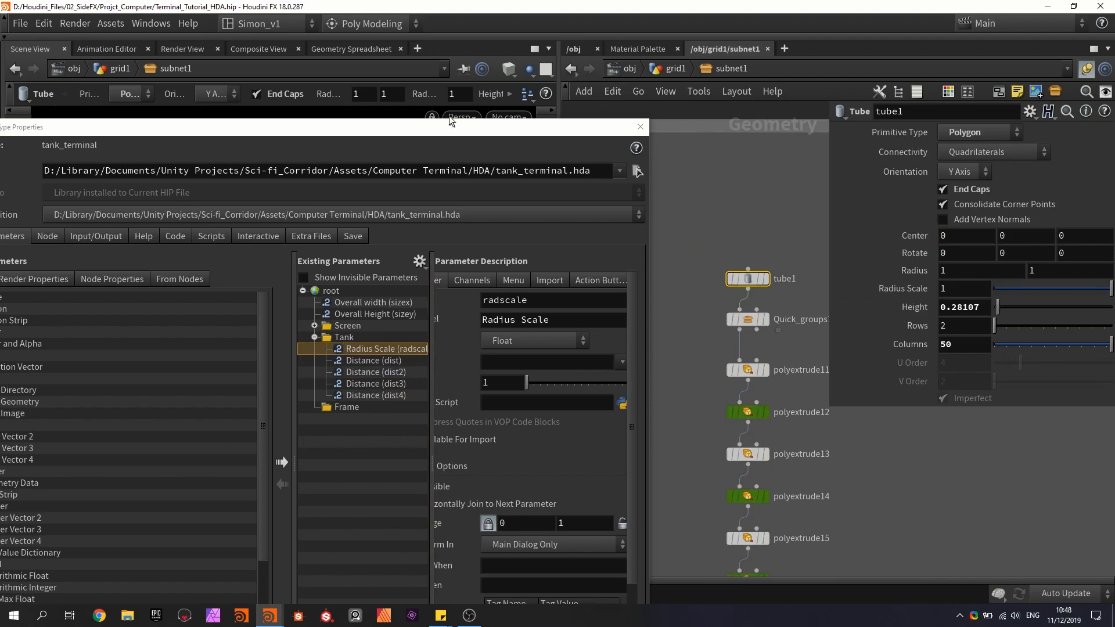
# Step: Relabel the tank's Radius Scale as Overall Radius and its first two Distance parameters as Distance 1 and Distance 2
pyautogui.moveTo(455, 133); pyautogui.dragTo(493, 56)
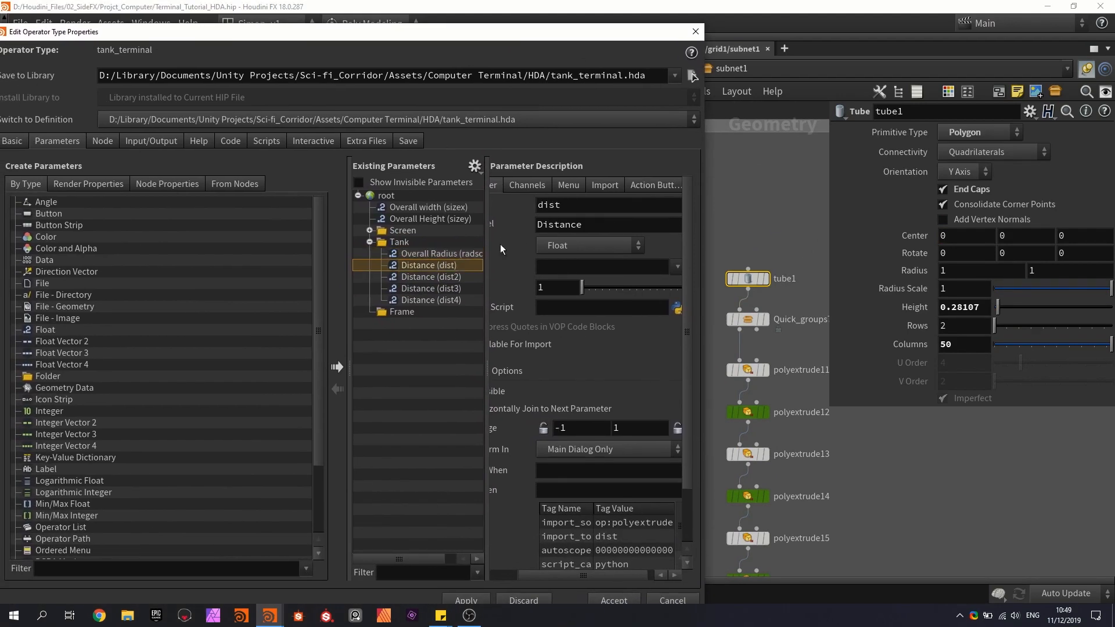
pyautogui.click(590, 226)
pyautogui.write('1')
pyautogui.press('Return')
pyautogui.click(407, 277)
pyautogui.click(614, 225)
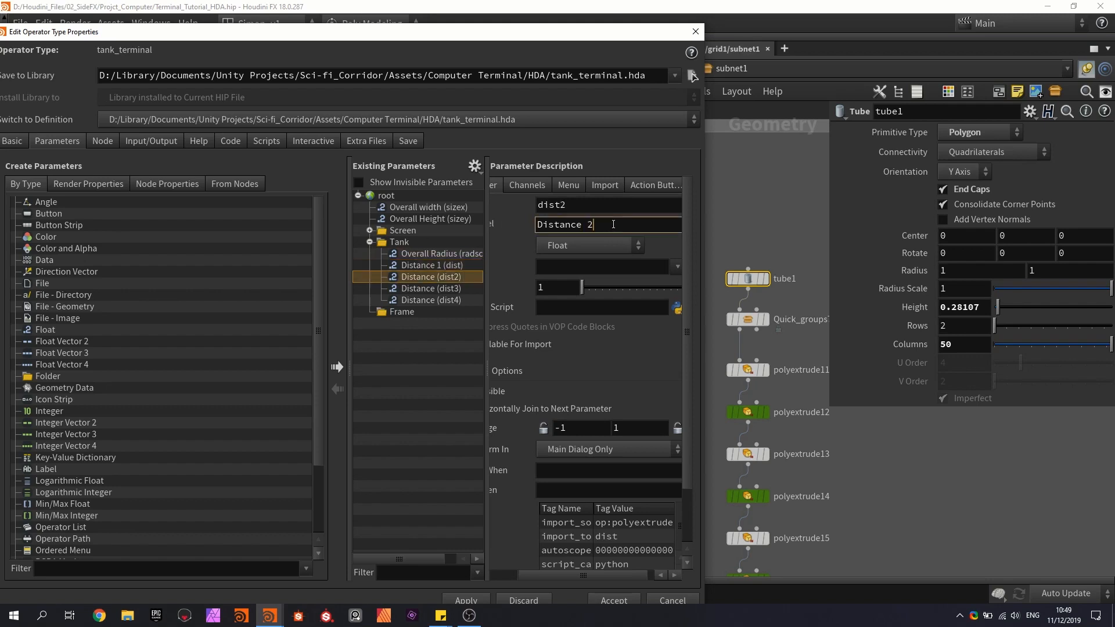
pyautogui.write('2')
pyautogui.press('Return')
# Step: Relabel the tank parameters dist3 and dist4 as Distance 3 and Distance 4
pyautogui.click(458, 288)
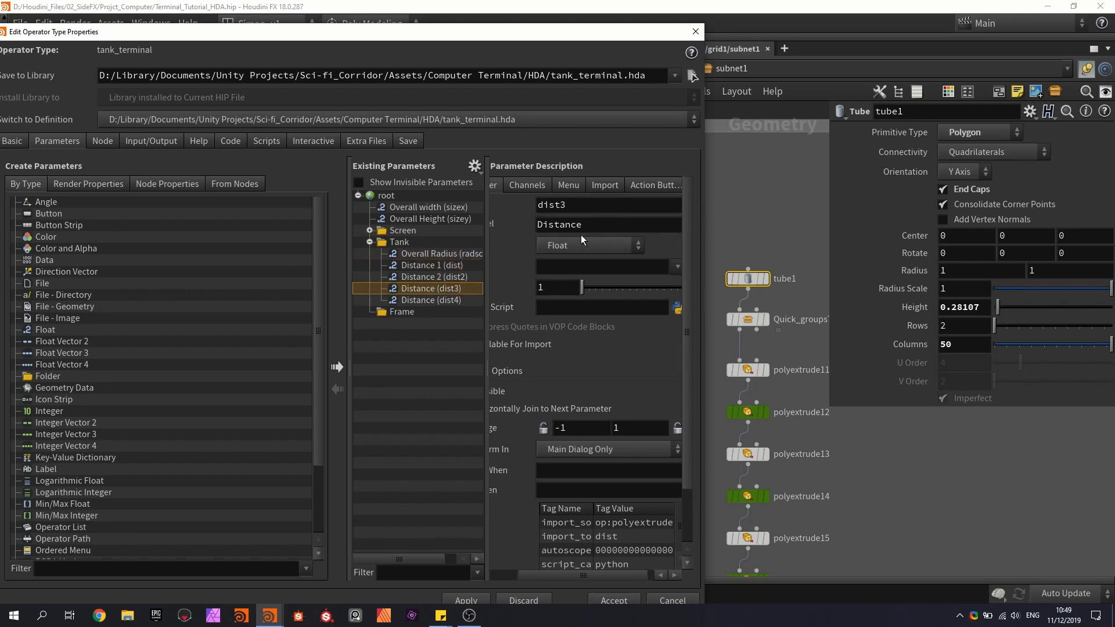
pyautogui.click(604, 223)
pyautogui.write('3')
pyautogui.press('Return')
pyautogui.click(433, 299)
pyautogui.click(601, 223)
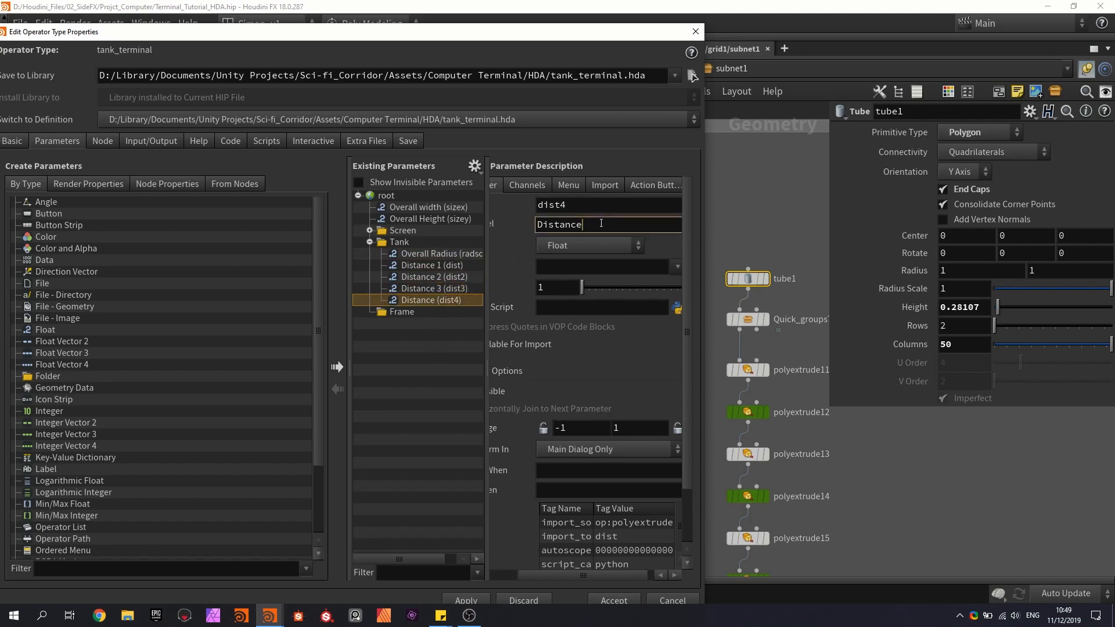
pyautogui.write('4')
pyautogui.press('Return')
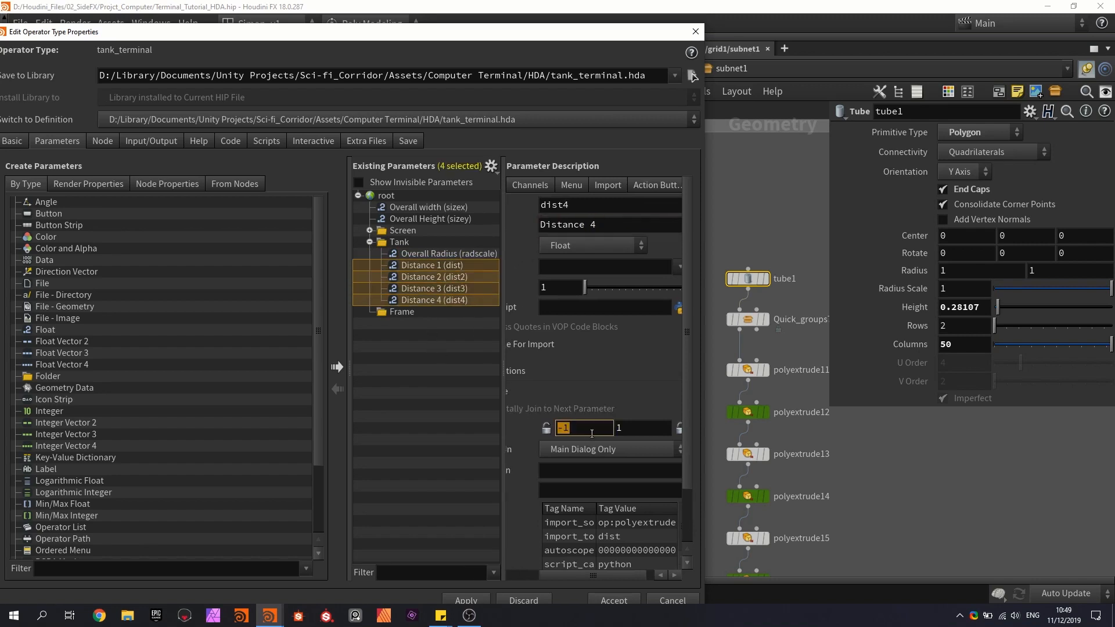
# Step: Set the range minimum of all four tank Distance parameters to 0
pyautogui.write('0')
pyautogui.press('Return')
pyautogui.click(450, 288)
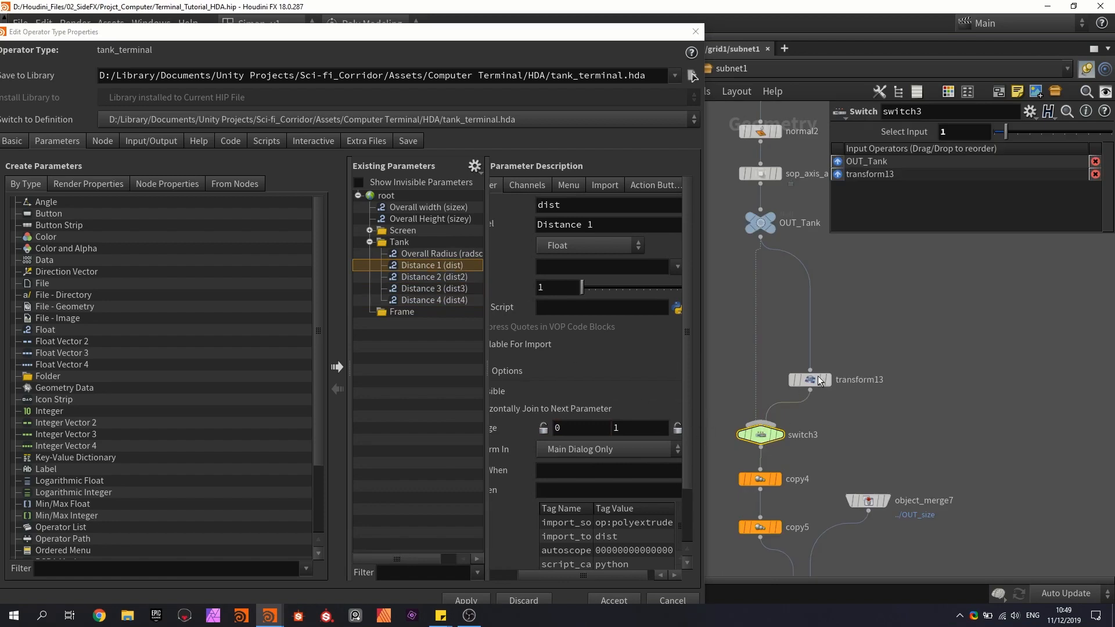
# Step: Set the Z rotation of transform13, feeding switch3, to 90
pyautogui.click(820, 381)
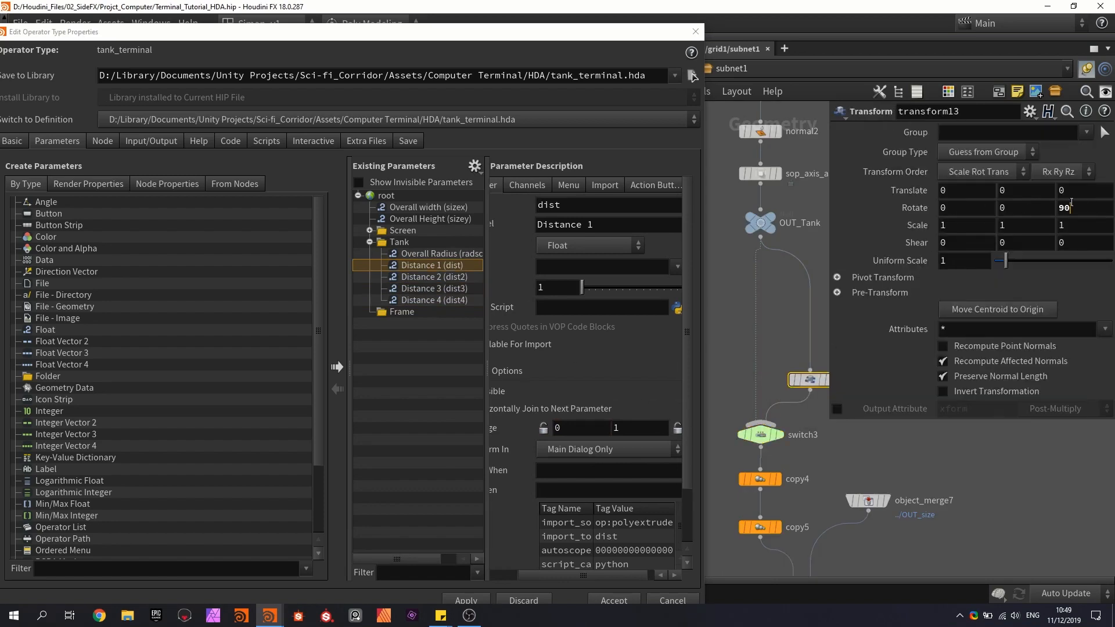
pyautogui.click(1071, 203)
pyautogui.write('90')
pyautogui.press('Return')
# Step: Add a toggle parameter as the first entry of the Tank folder and label it Rotate Tank
pyautogui.click(784, 340)
pyautogui.scroll(-3, 114, 513)
pyautogui.moveTo(45, 530); pyautogui.dragTo(456, 248)
pyautogui.doubleClick(586, 226)
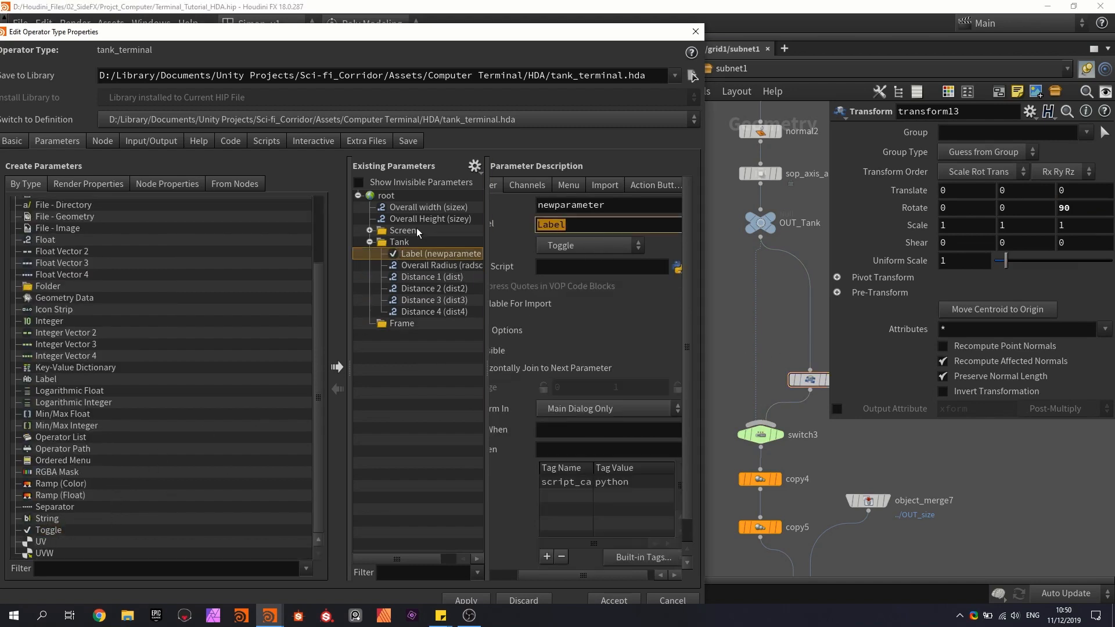
pyautogui.write('Rotate Tank')
pyautogui.press('Return')
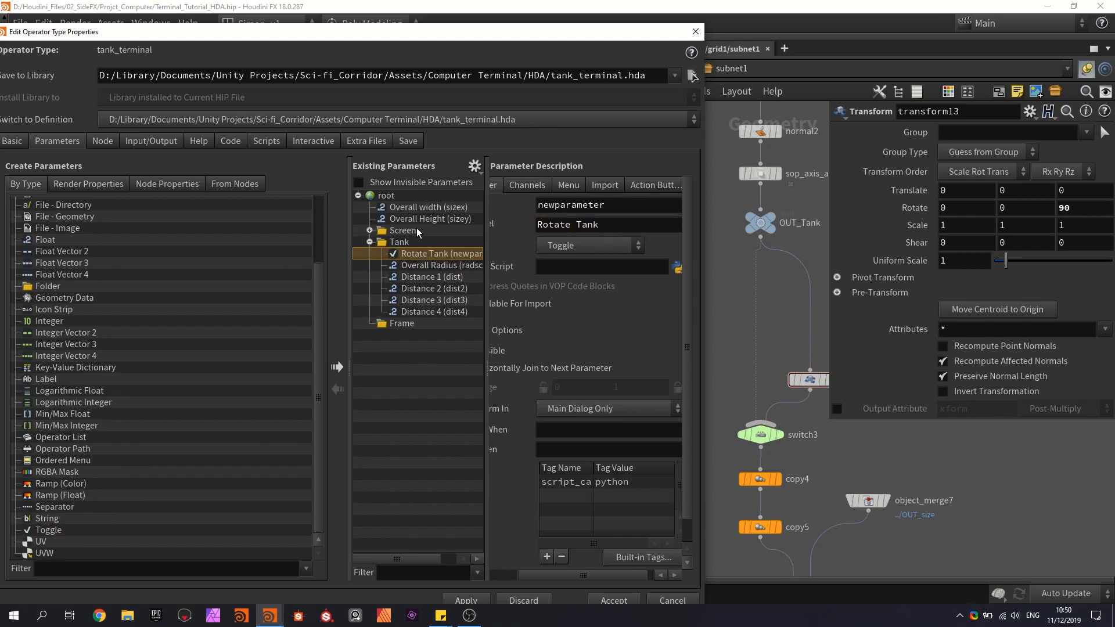
# Step: Set the internal name of the Rotate Tank toggle to T_Rot_Tank
pyautogui.hotkey('shift', 'Tab')
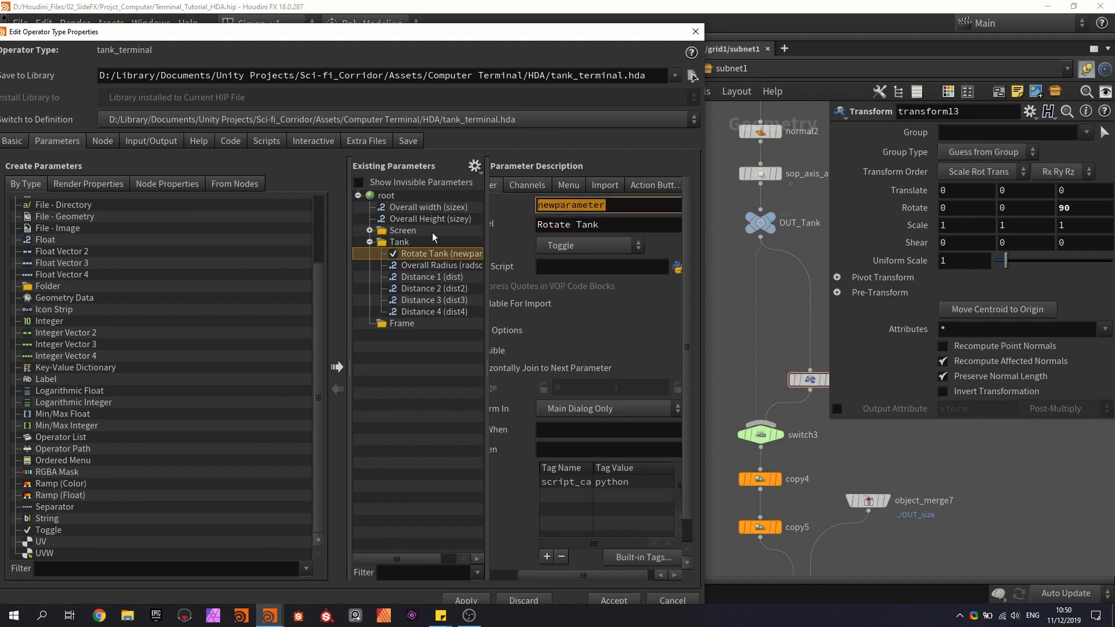
pyautogui.write('T_')
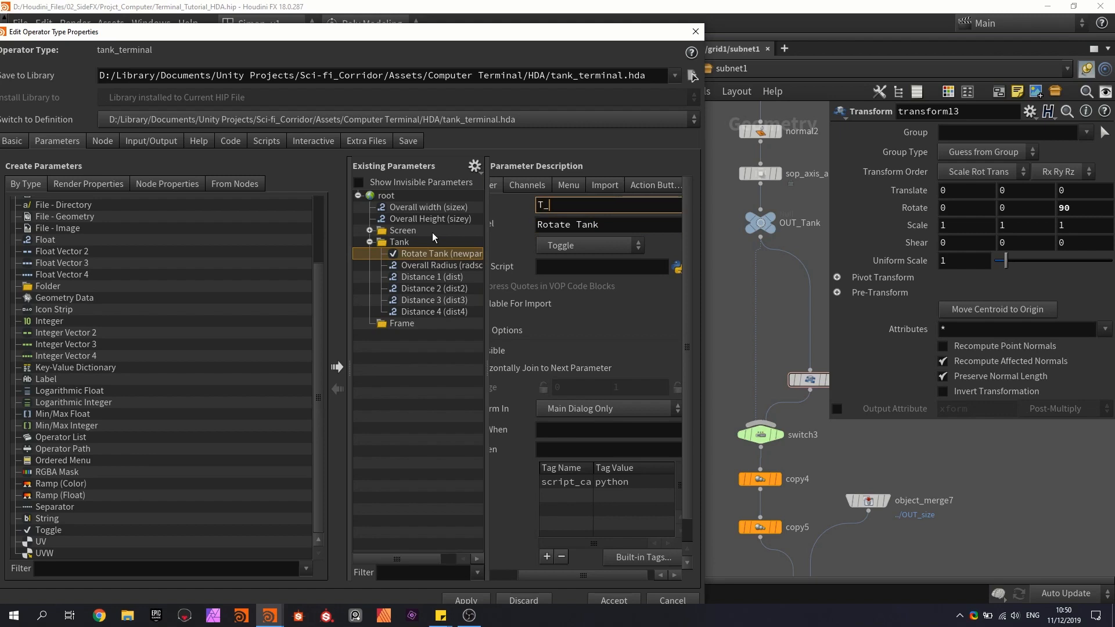
pyautogui.write('Rot_Tank')
pyautogui.press('Return')
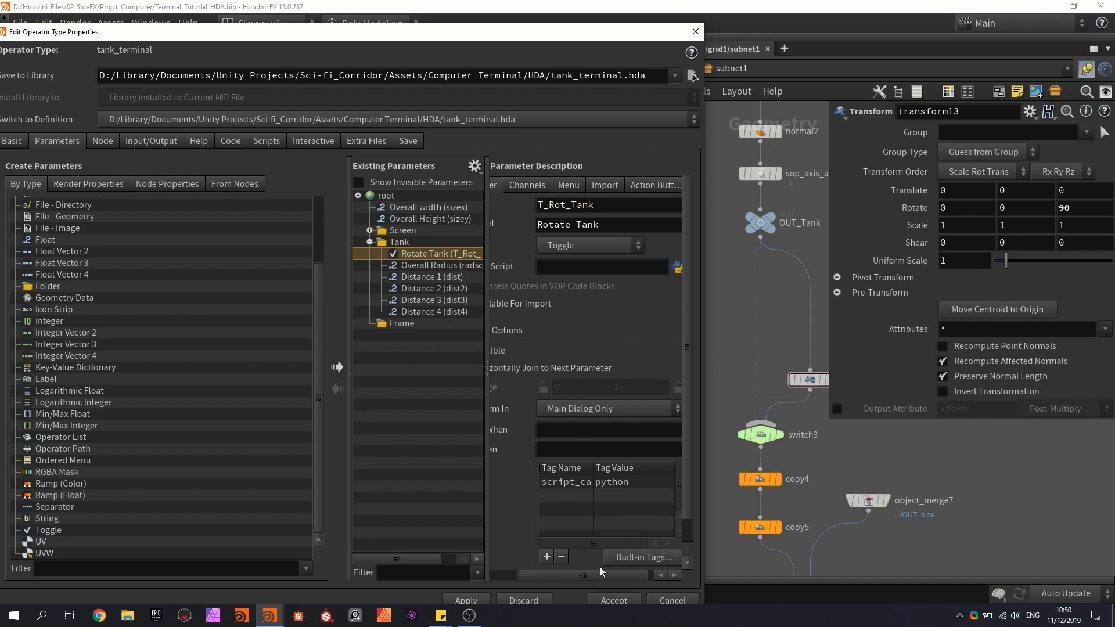
# Step: Drive switch3's Select Input with the expression ch("../T_Rot_Tank")
pyautogui.click(760, 434)
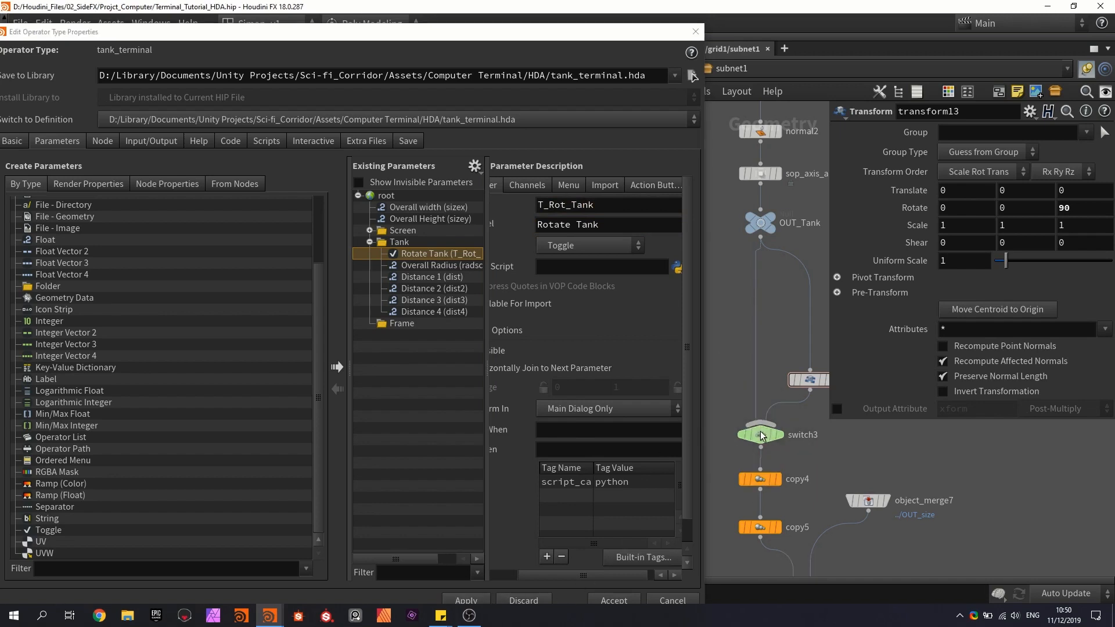
pyautogui.moveTo(954, 133); pyautogui.dragTo(888, 137)
pyautogui.write('ch')
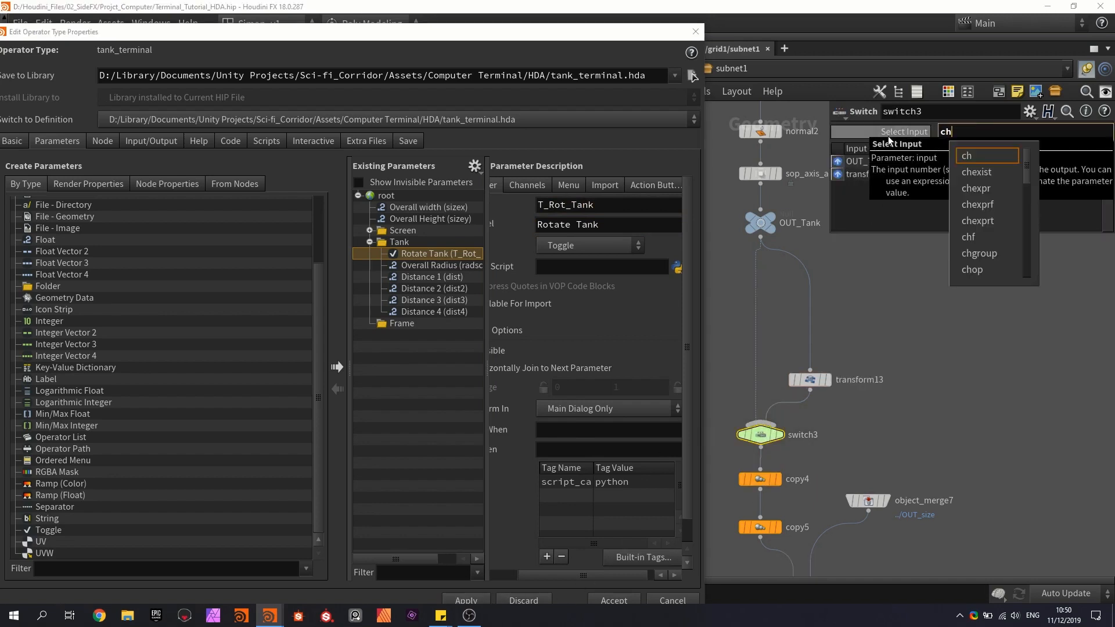
pyautogui.write('("../')
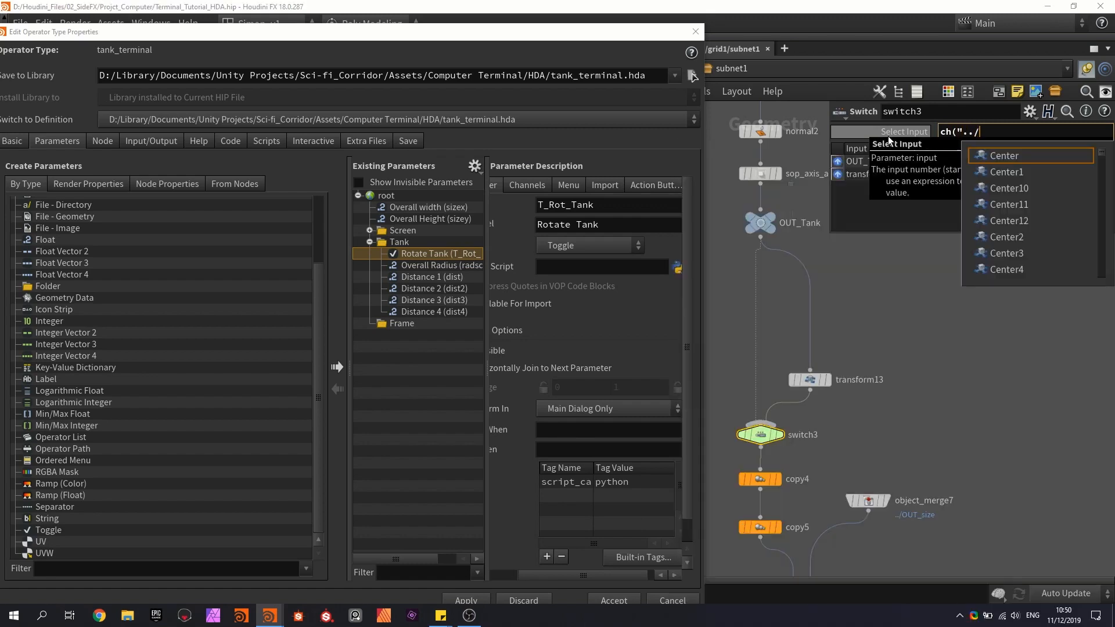
pyautogui.write('T')
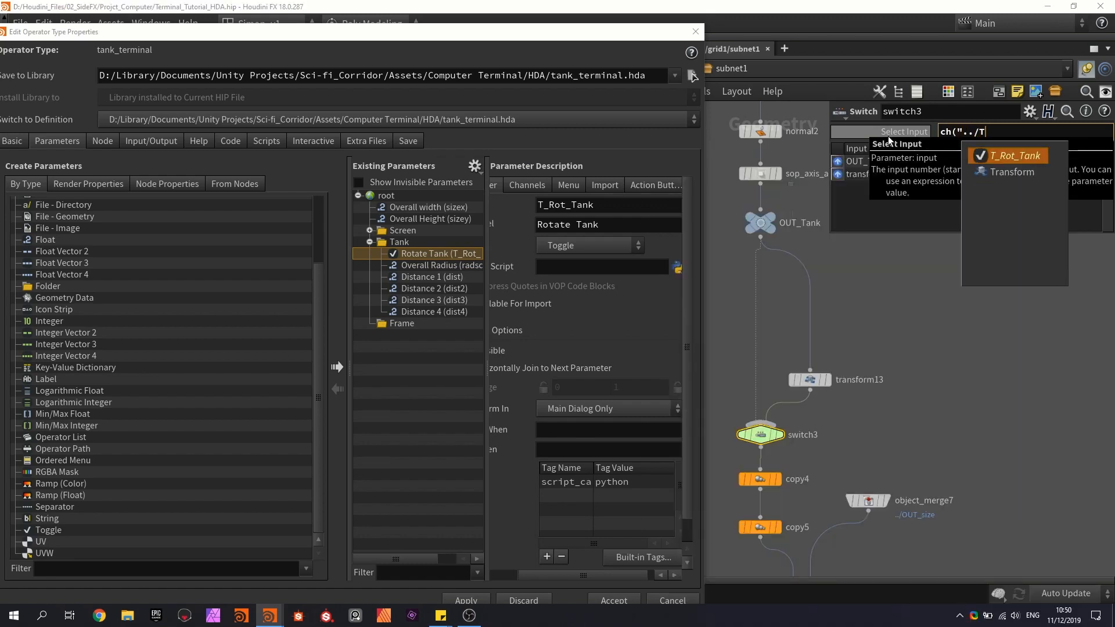
pyautogui.press('Return')
pyautogui.write('")')
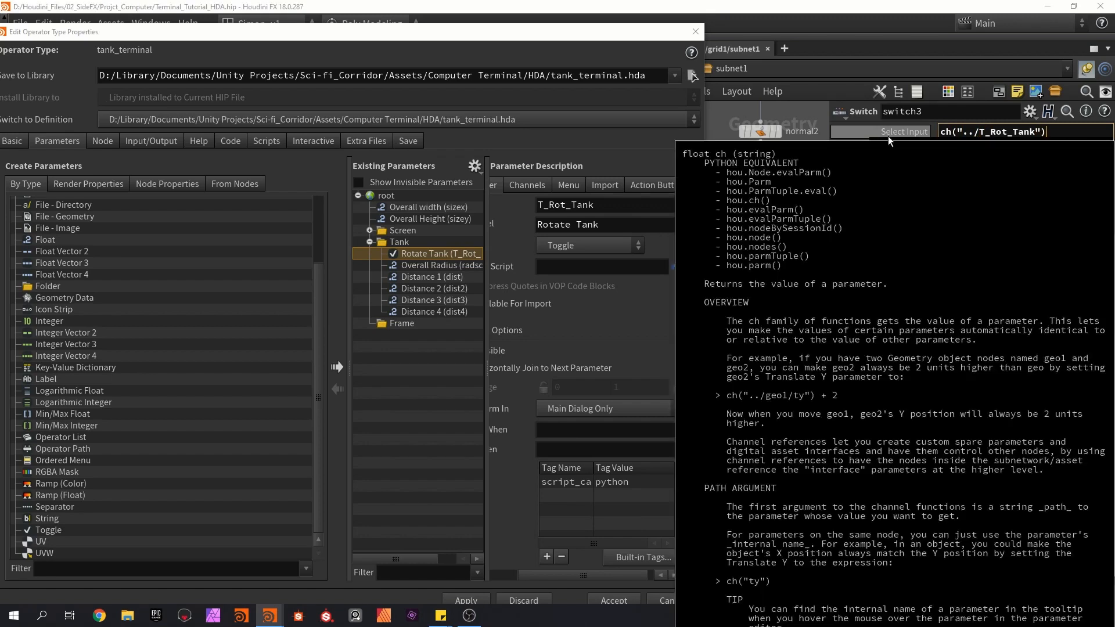
# Step: Insert a Transform node between merge11 and normal2 in the tank network
pyautogui.scroll(-10, 782, 360)
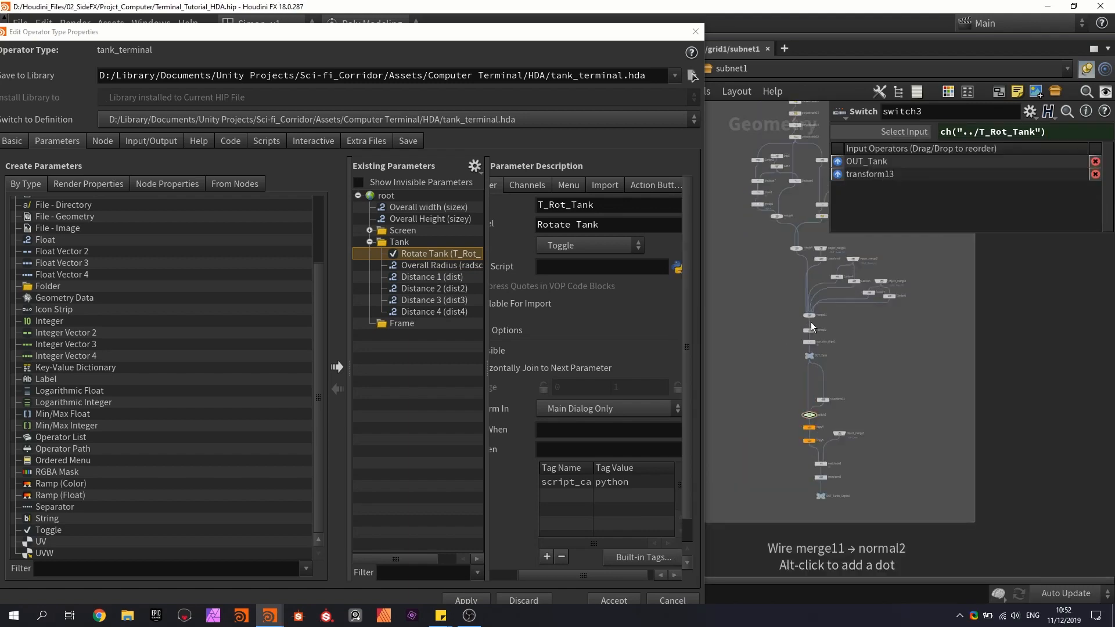
pyautogui.scroll(10, 809, 321)
pyautogui.click(807, 293)
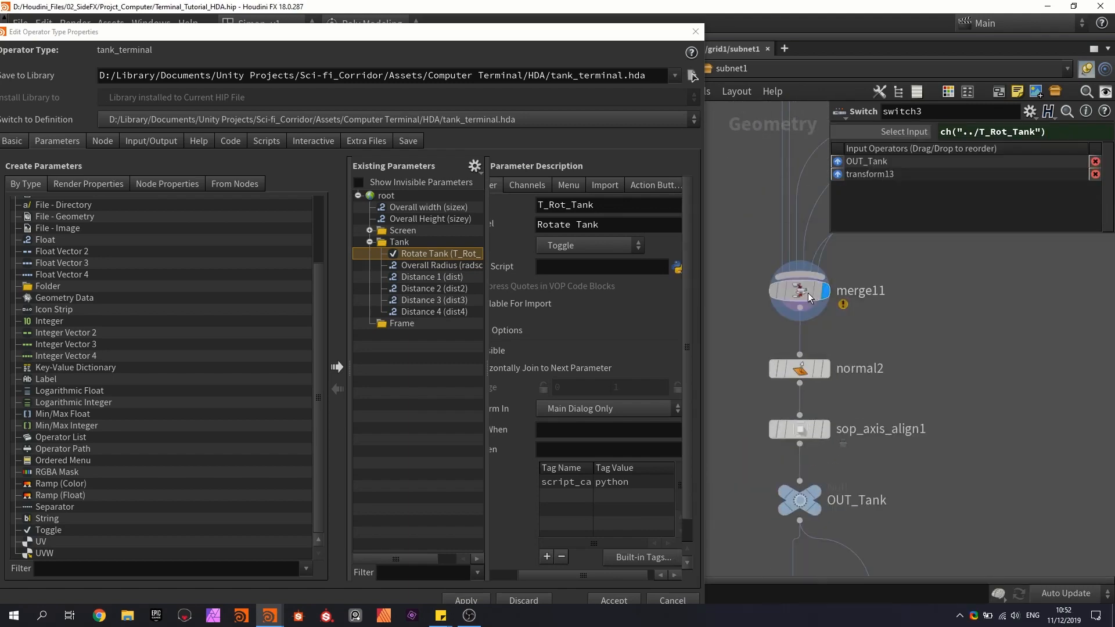
pyautogui.moveTo(578, 35); pyautogui.dragTo(574, 462)
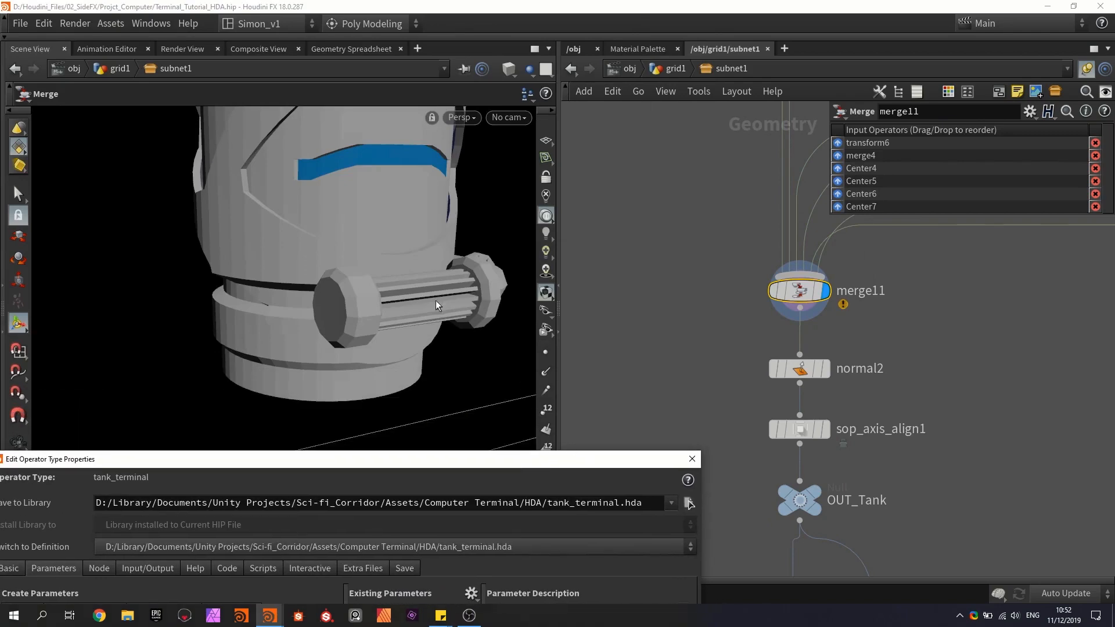
pyautogui.moveTo(372, 220); pyautogui.dragTo(430, 209)
pyautogui.press('Tab')
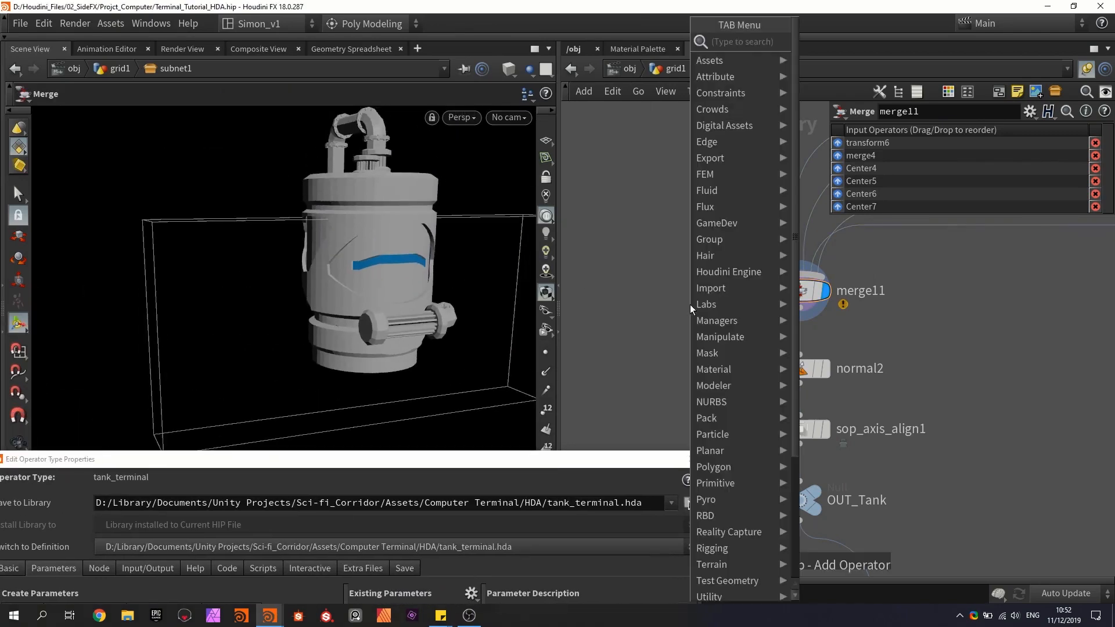
pyautogui.write('tra')
pyautogui.click(835, 75)
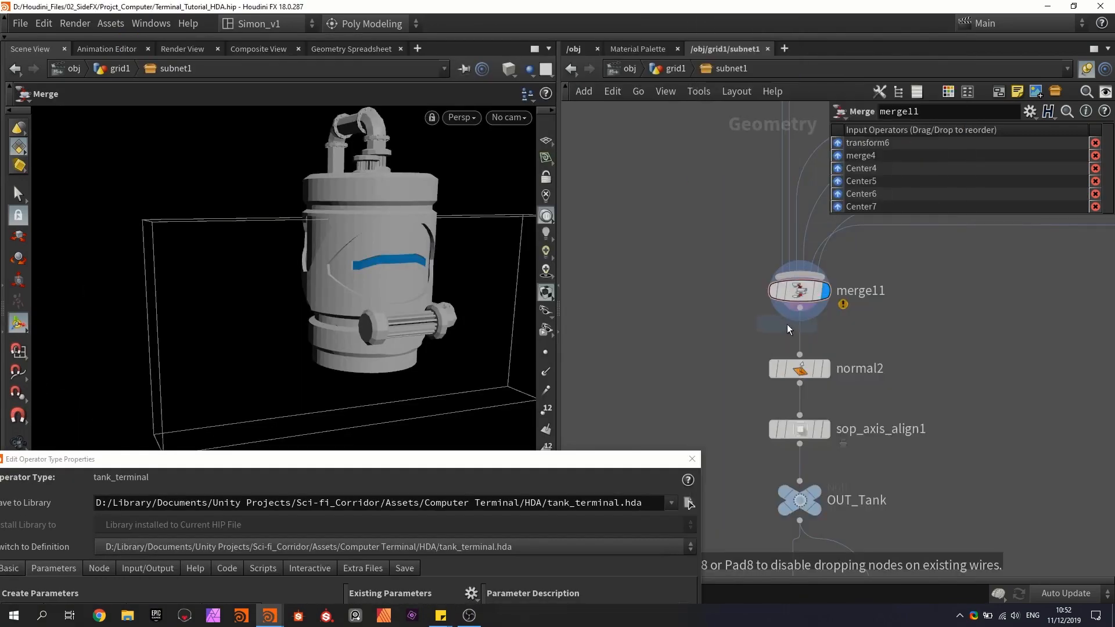
pyautogui.click(803, 337)
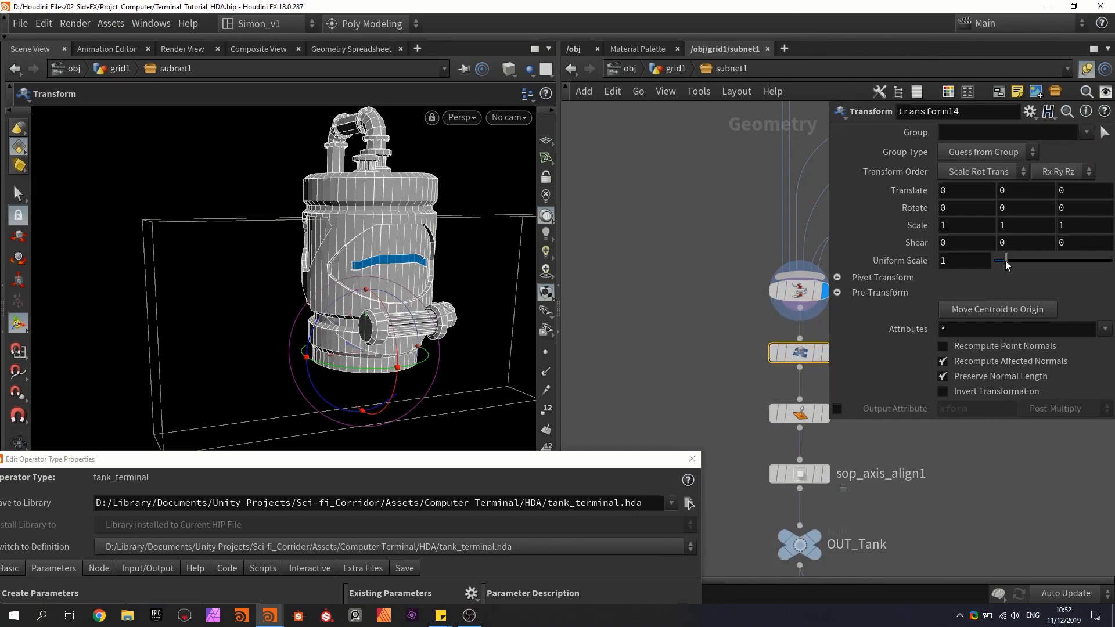
# Step: Promote transform14's Uniform Scale into the Tank folder below Rotate Tank and label it Overall Scale
pyautogui.moveTo(1007, 265)
pyautogui.mouseDown()
pyautogui.moveTo(1042, 266)
pyautogui.moveTo(1005, 266)
pyautogui.moveTo(1021, 264)
pyautogui.mouseUp()
pyautogui.hotkey('ctrl', 'z')
pyautogui.moveTo(874, 258); pyautogui.dragTo(804, 255)
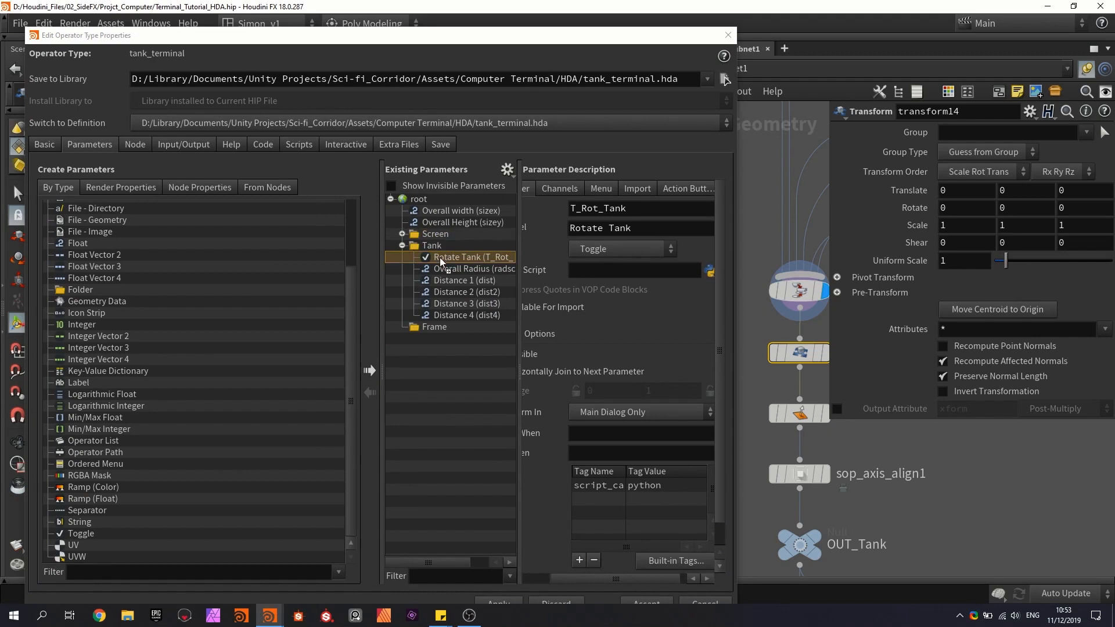
pyautogui.moveTo(440, 257); pyautogui.dragTo(440, 260)
pyautogui.doubleClick(604, 228)
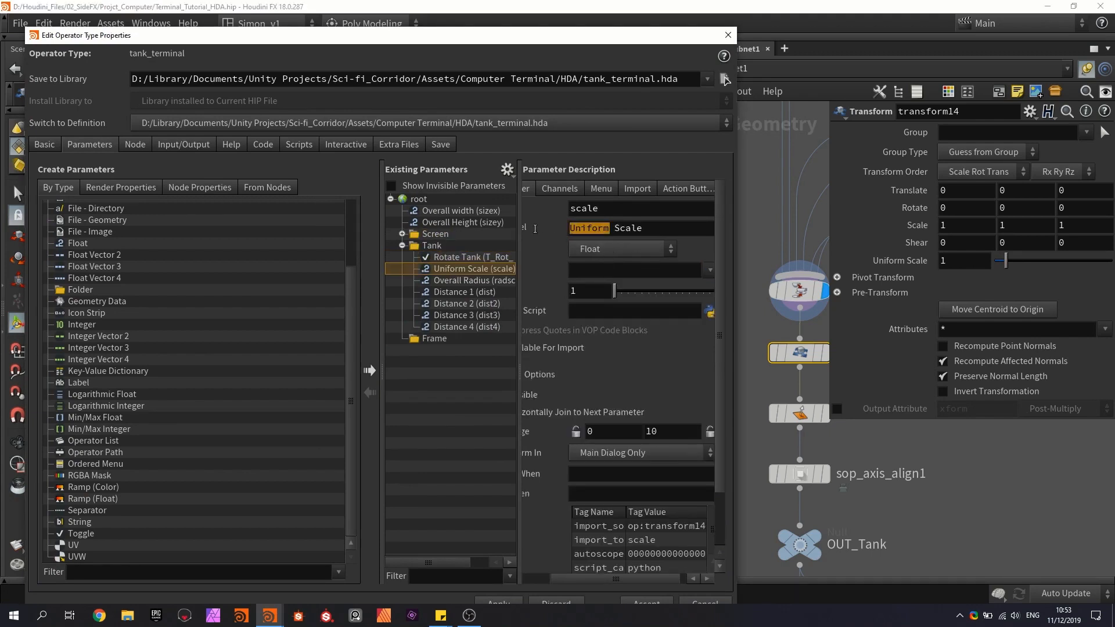
pyautogui.write('Ove')
pyautogui.write('rall')
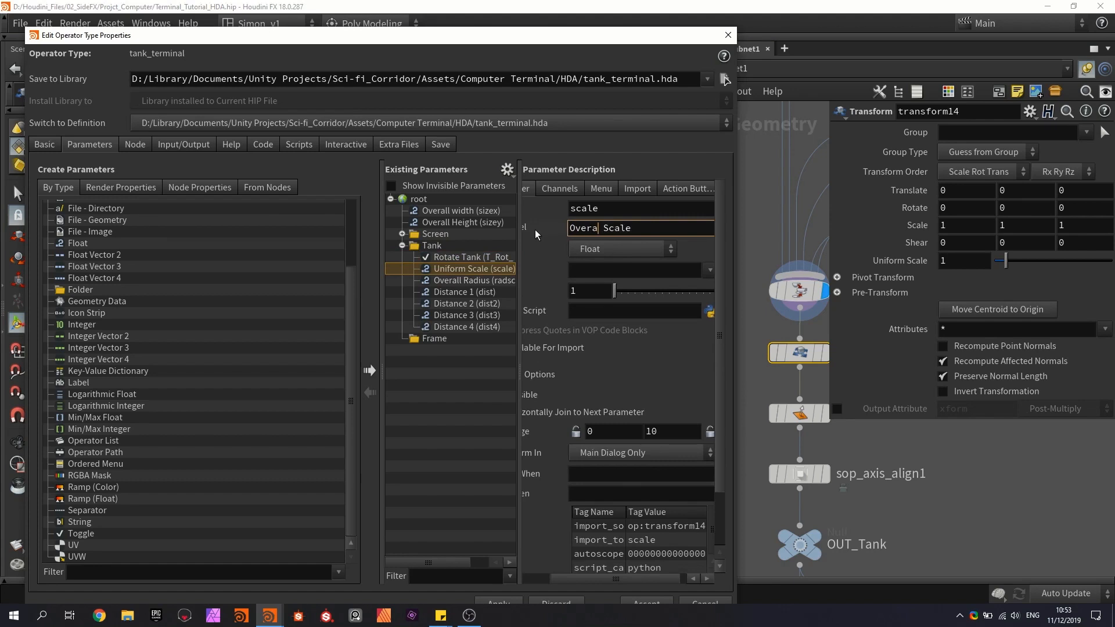
pyautogui.press('Return')
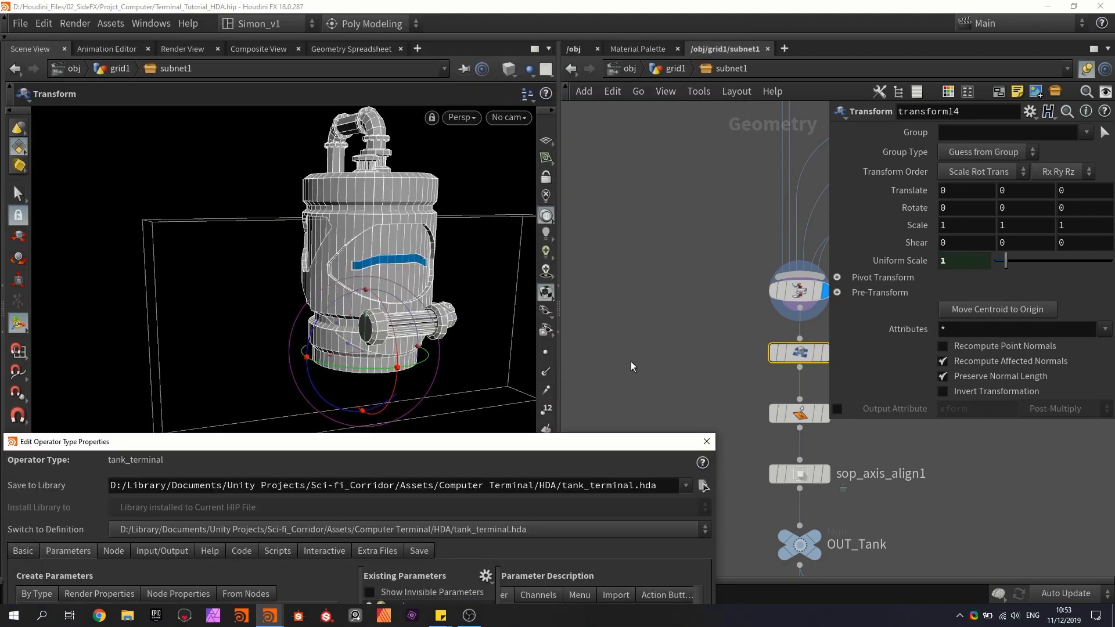
# Step: Locate and select transform8 below copy5, near the end of the tank network
pyautogui.scroll(-4, 672, 377)
pyautogui.moveTo(674, 380); pyautogui.dragTo(691, 214, button='middle')
pyautogui.moveTo(710, 361); pyautogui.dragTo(688, 129, button='middle')
pyautogui.scroll(2, 749, 369)
pyautogui.scroll(3, 754, 365)
pyautogui.click(766, 308)
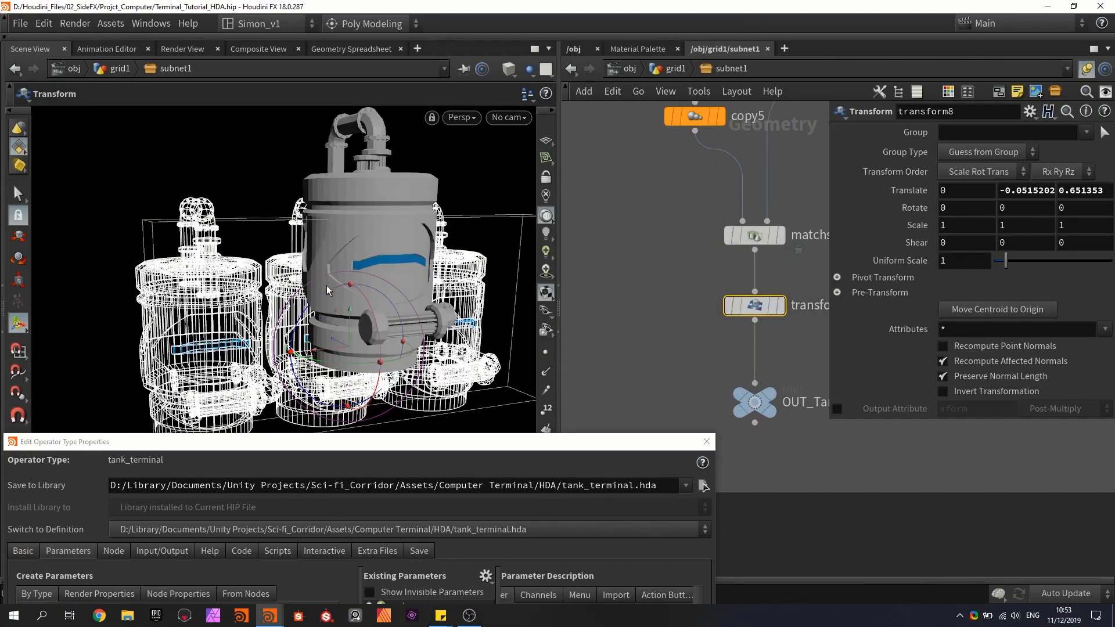
# Step: Try moving the tank copies vertically with the transform8 handle
pyautogui.moveTo(349, 317); pyautogui.dragTo(351, 297)
pyautogui.hotkey('ctrl', 'z')
pyautogui.moveTo(339, 344); pyautogui.dragTo(355, 292)
pyautogui.hotkey('ctrl', 'z')
pyautogui.hotkey('ctrl', 'z')
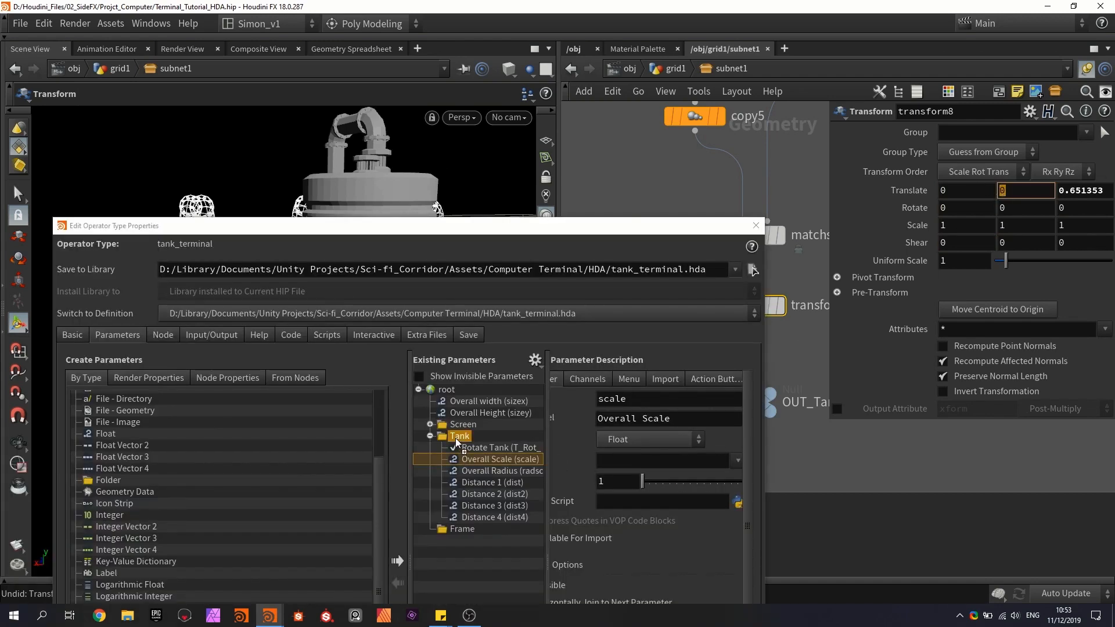
# Step: Promote transform8's Translate Y into the Tank folder and label it Tank pos Heigth
pyautogui.moveTo(455, 438); pyautogui.dragTo(458, 434)
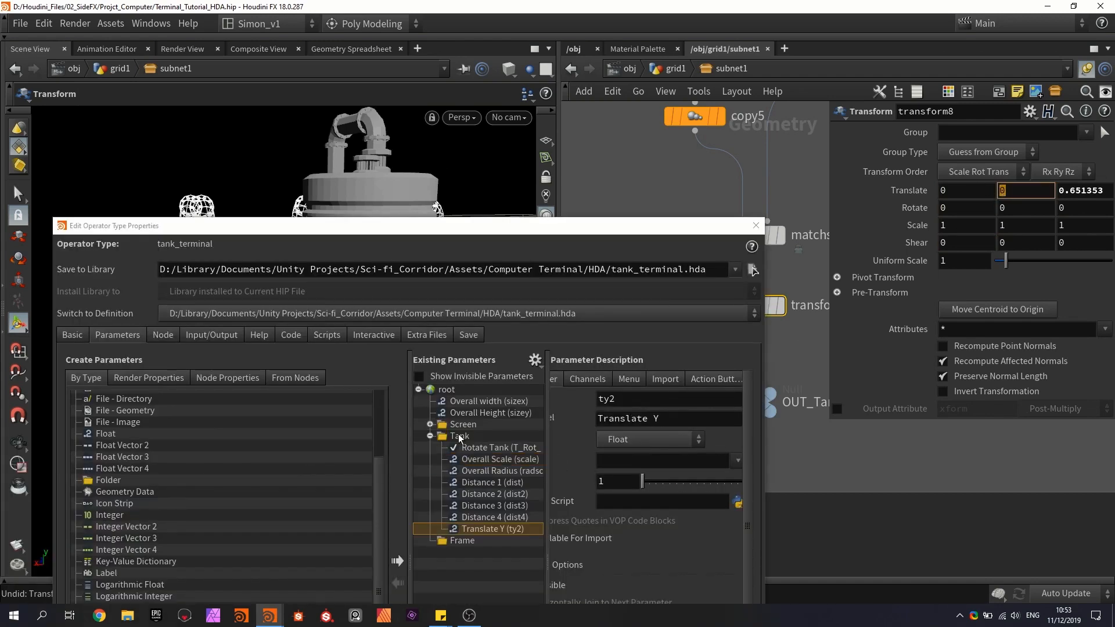
pyautogui.tripleClick(668, 418)
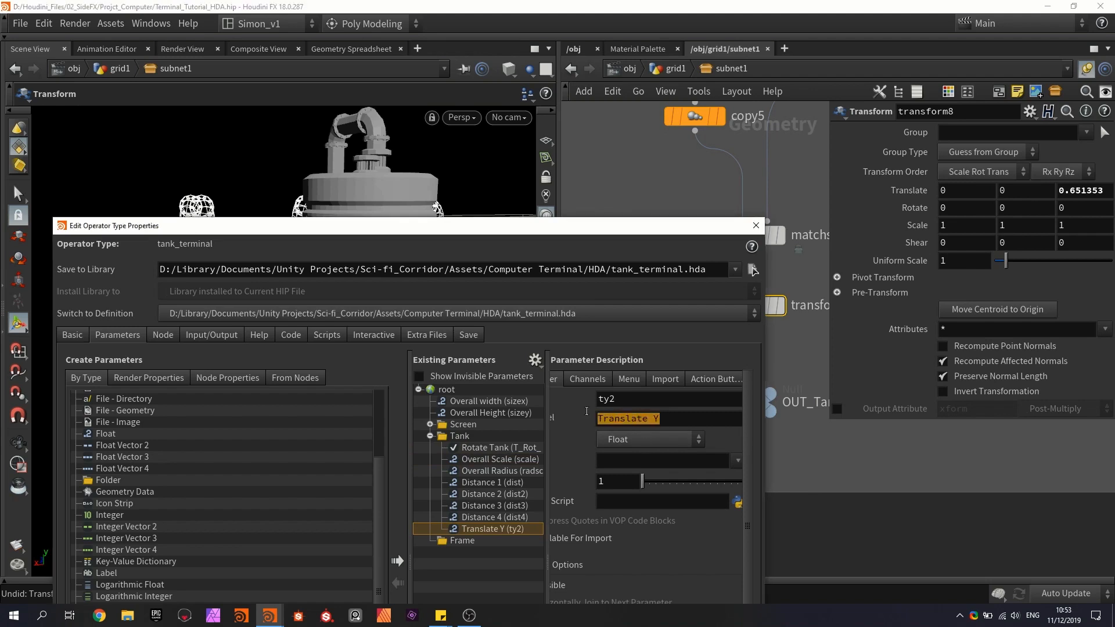
pyautogui.write('Tank ')
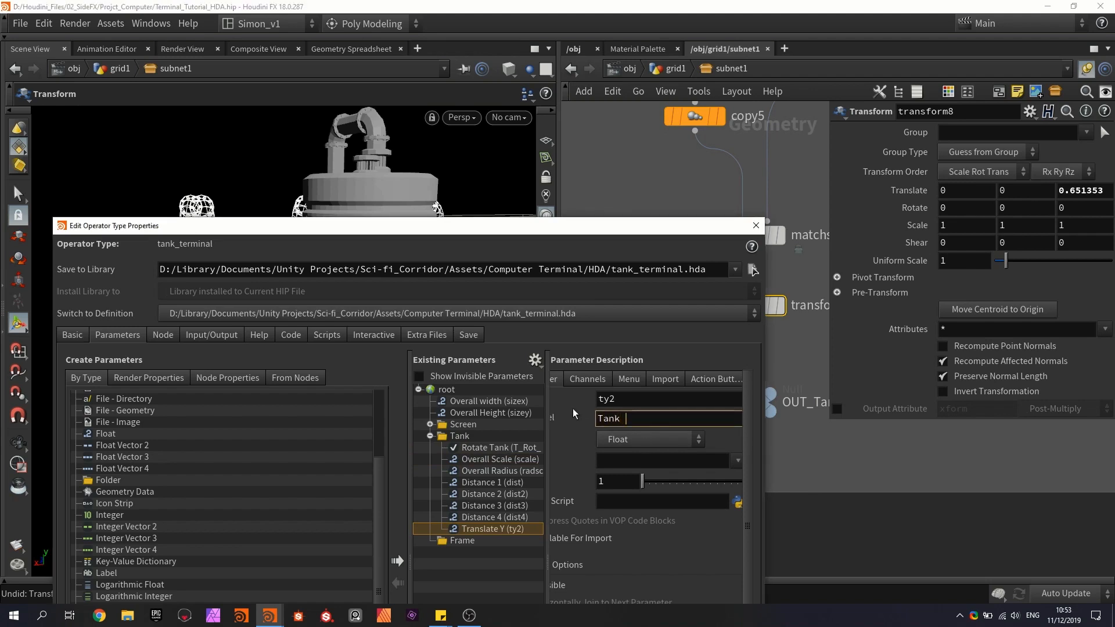
pyautogui.write('pos height')
# Step: Try shifting the three tank copies in the viewport with the transform8 handle
pyautogui.moveTo(563, 226); pyautogui.dragTo(540, 450)
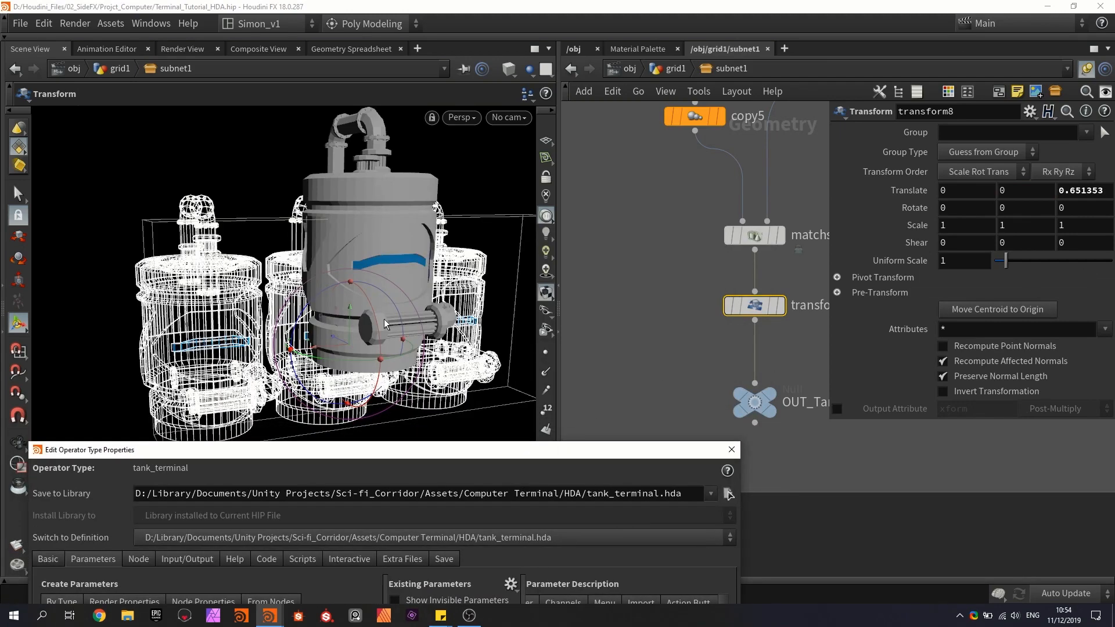
pyautogui.moveTo(334, 343); pyautogui.dragTo(360, 333)
pyautogui.hotkey('ctrl', 'z')
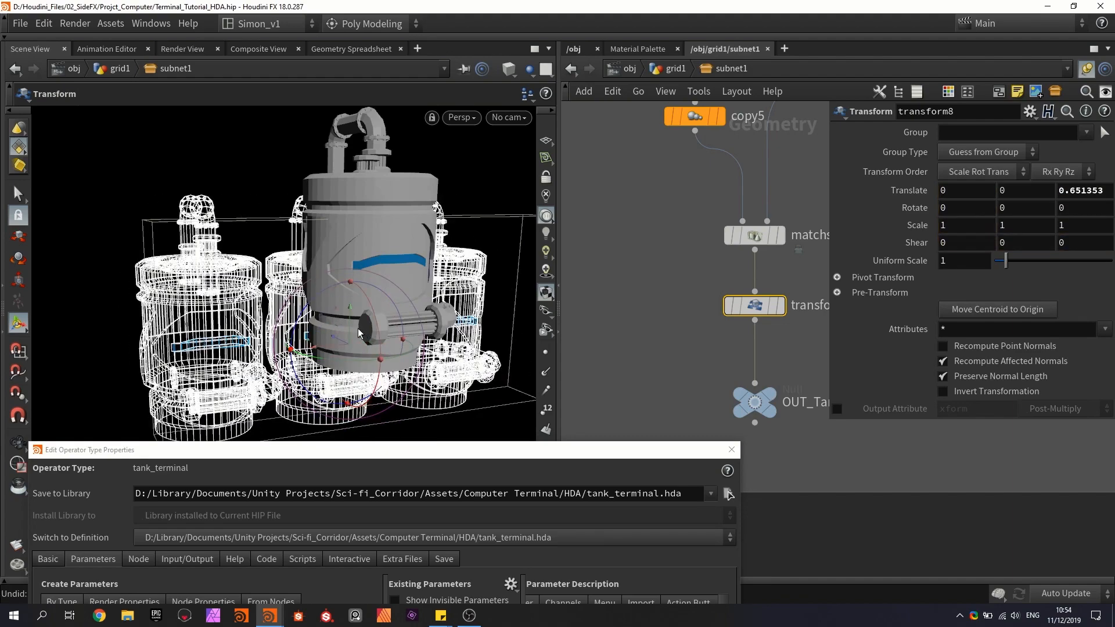
# Step: Set transform8's Translate Z to 0
pyautogui.moveTo(378, 452); pyautogui.dragTo(440, 307)
pyautogui.moveTo(1106, 191); pyautogui.dragTo(1015, 189)
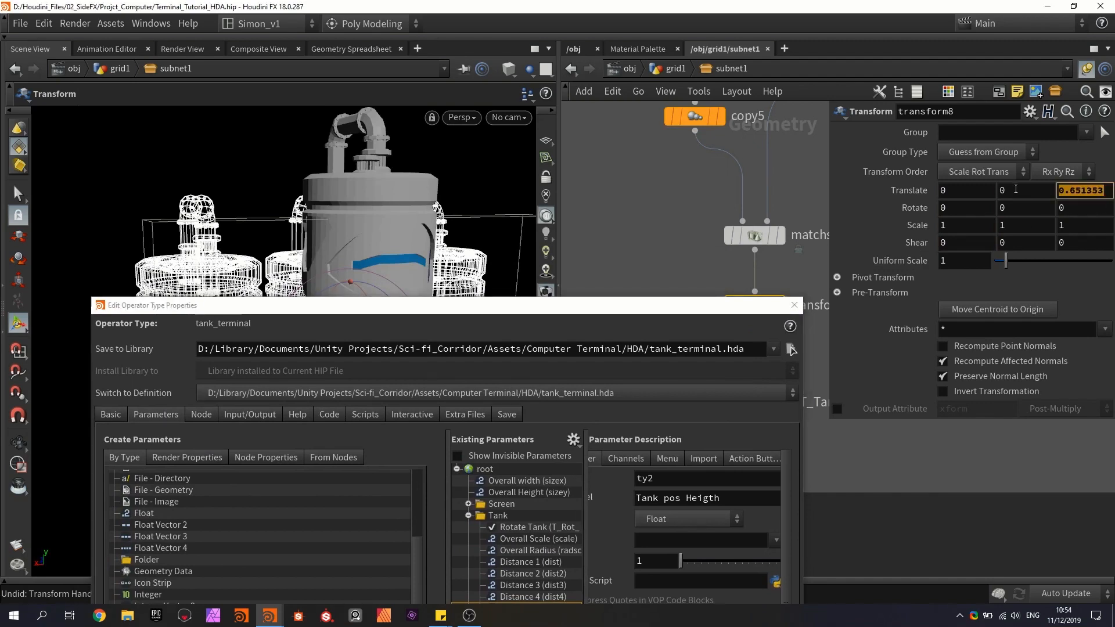
pyautogui.write('0')
pyautogui.press('Return')
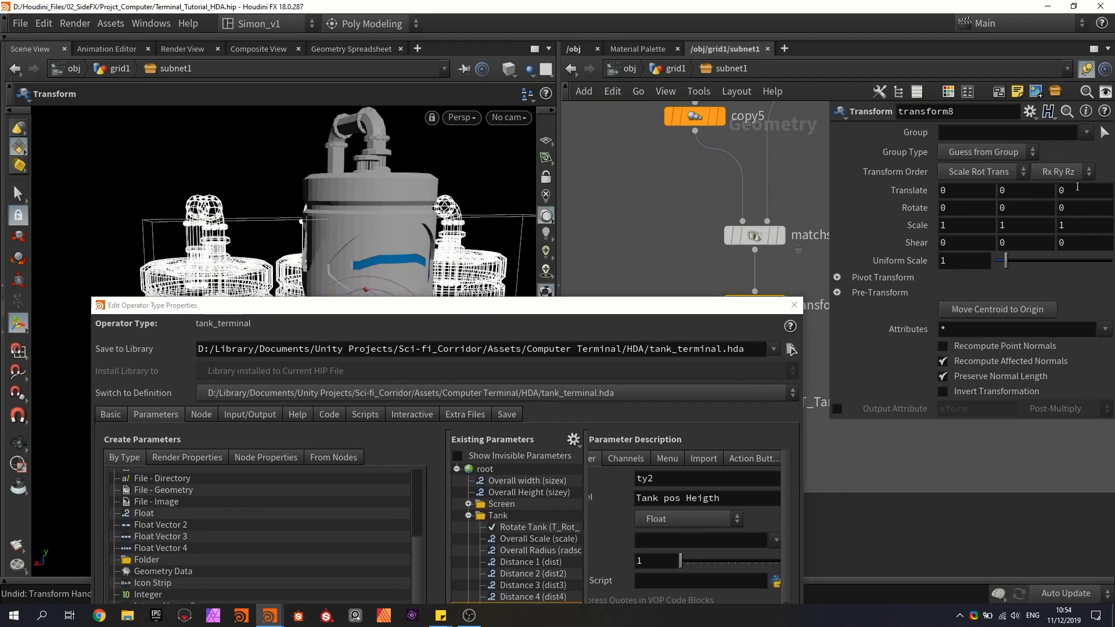
# Step: Promote transform8's Translate Z into the Tank folder, label it Push back, and apply the asset changes
pyautogui.moveTo(1077, 187); pyautogui.dragTo(1062, 195)
pyautogui.moveTo(970, 259); pyautogui.dragTo(508, 515)
pyautogui.moveTo(499, 312); pyautogui.dragTo(427, 86)
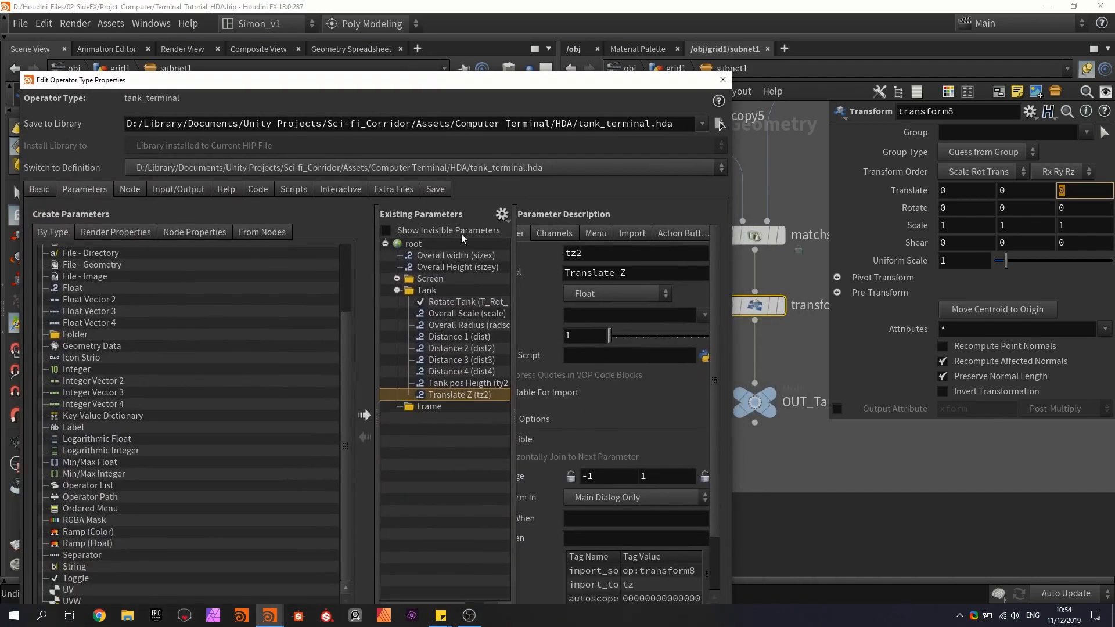
pyautogui.tripleClick(581, 272)
pyautogui.write('Push back')
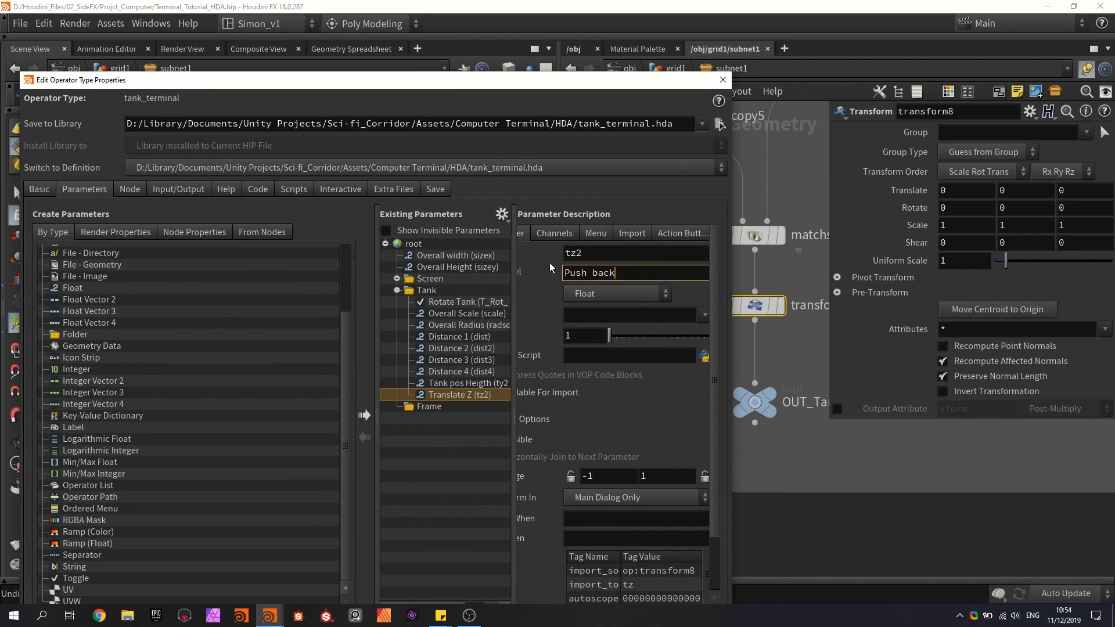
pyautogui.press('Return')
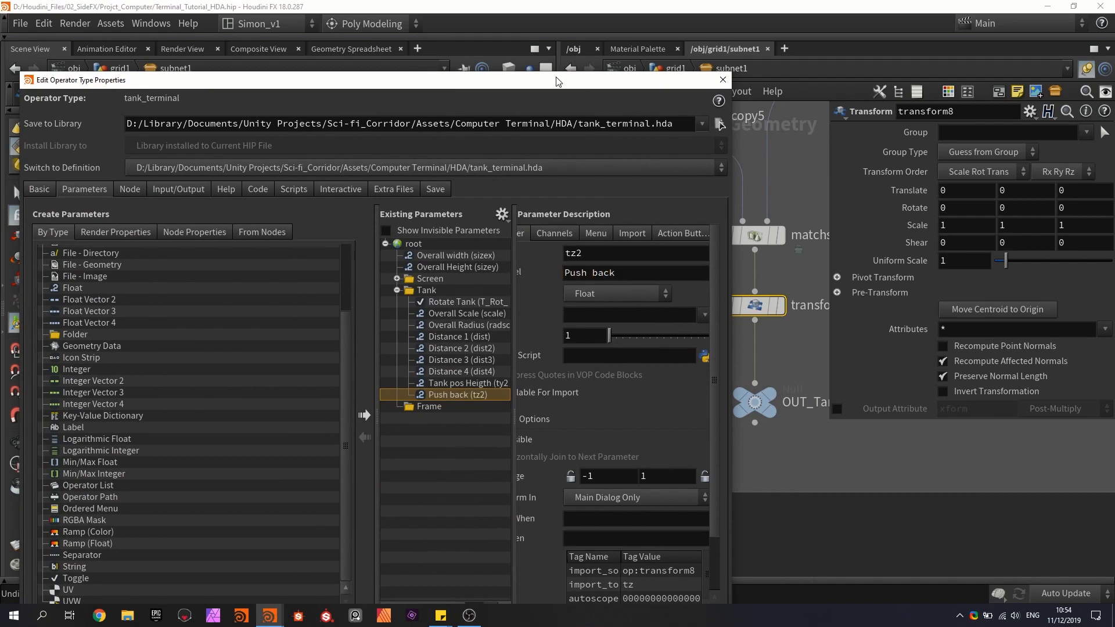
pyautogui.moveTo(558, 82); pyautogui.dragTo(550, 33)
pyautogui.click(487, 601)
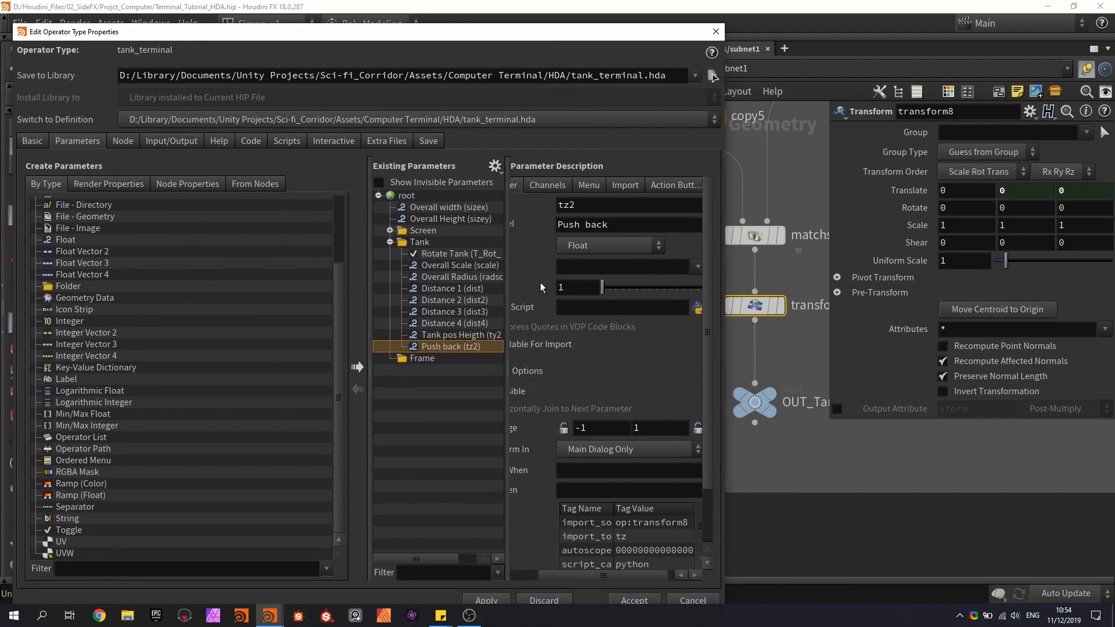
# Step: Extend transform8's Translate Z expression so that it adds 0.651353 to the ch("../tz2") reference
pyautogui.moveTo(542, 39); pyautogui.dragTo(550, 327)
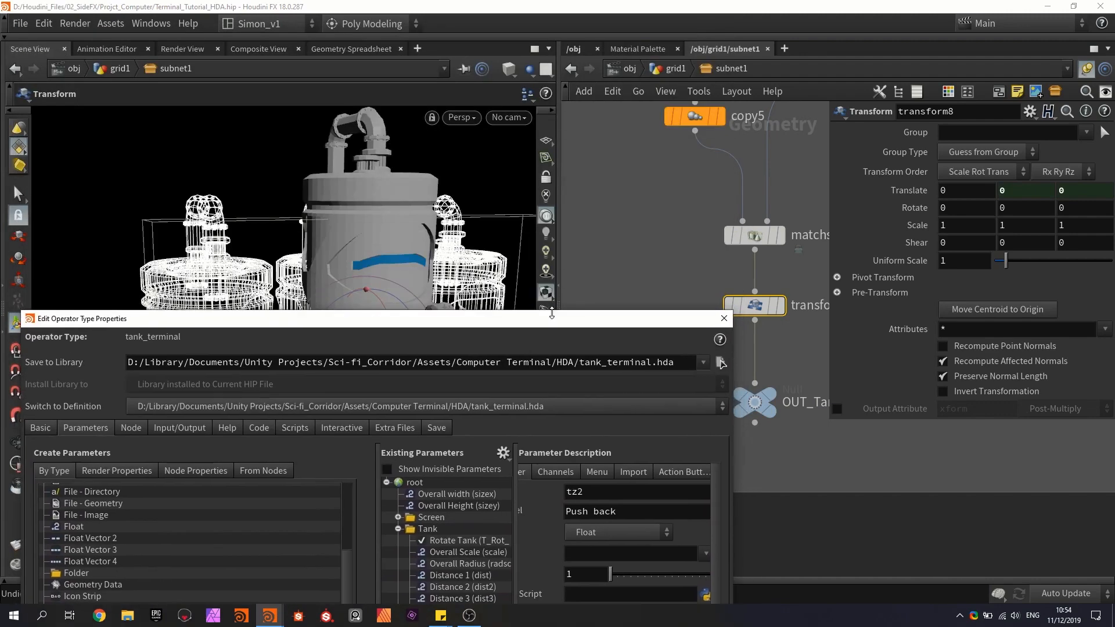
pyautogui.click(924, 190)
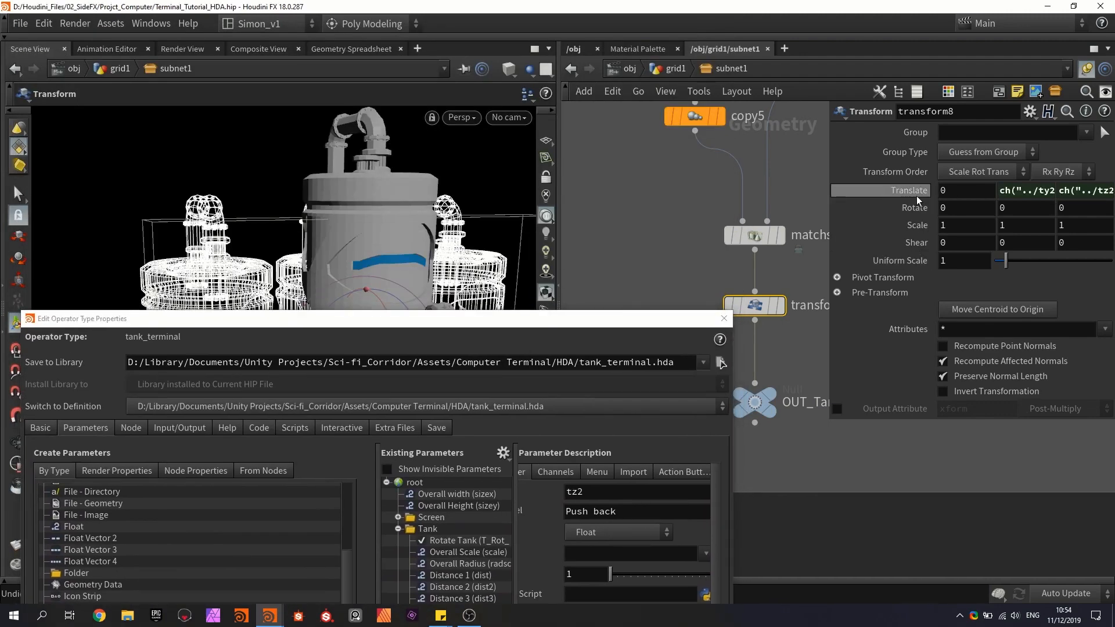
pyautogui.click(1080, 187)
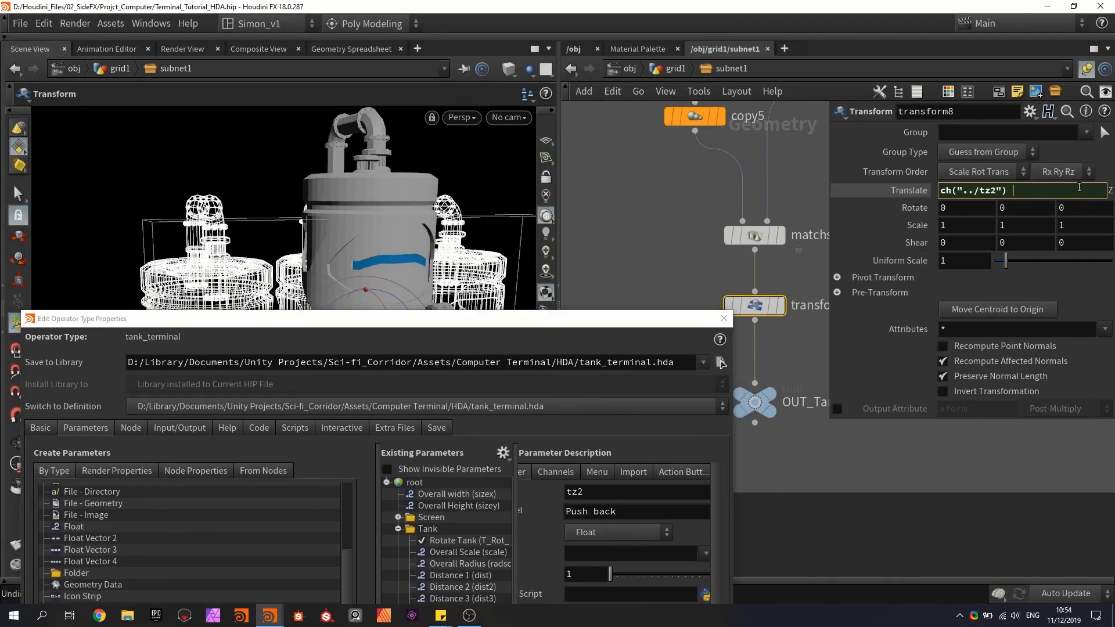
pyautogui.write('+')
pyautogui.write('0.051103')
pyautogui.click(657, 190)
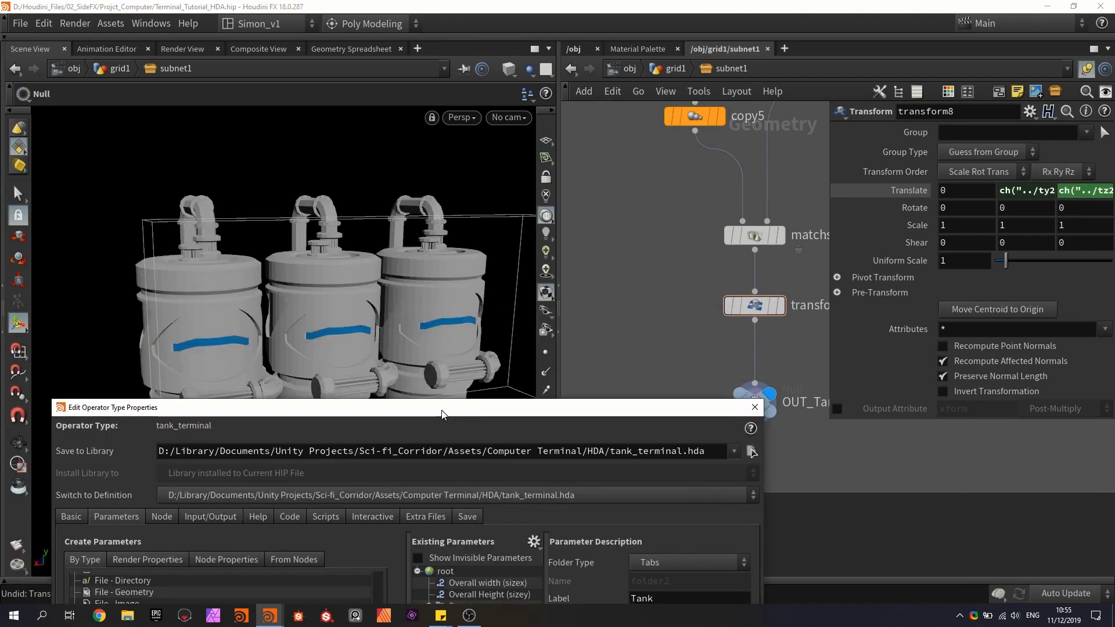
# Step: Display the normal3 node at the end of the frame network, below the surface detail node
pyautogui.moveTo(444, 411); pyautogui.dragTo(442, 403)
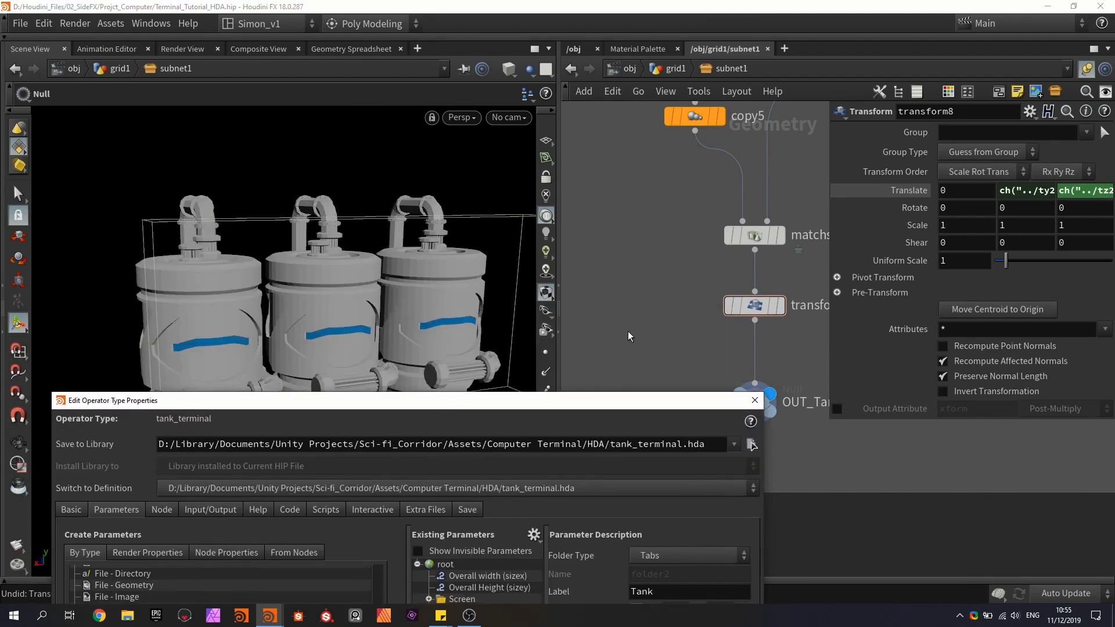
pyautogui.scroll(-8, 680, 306)
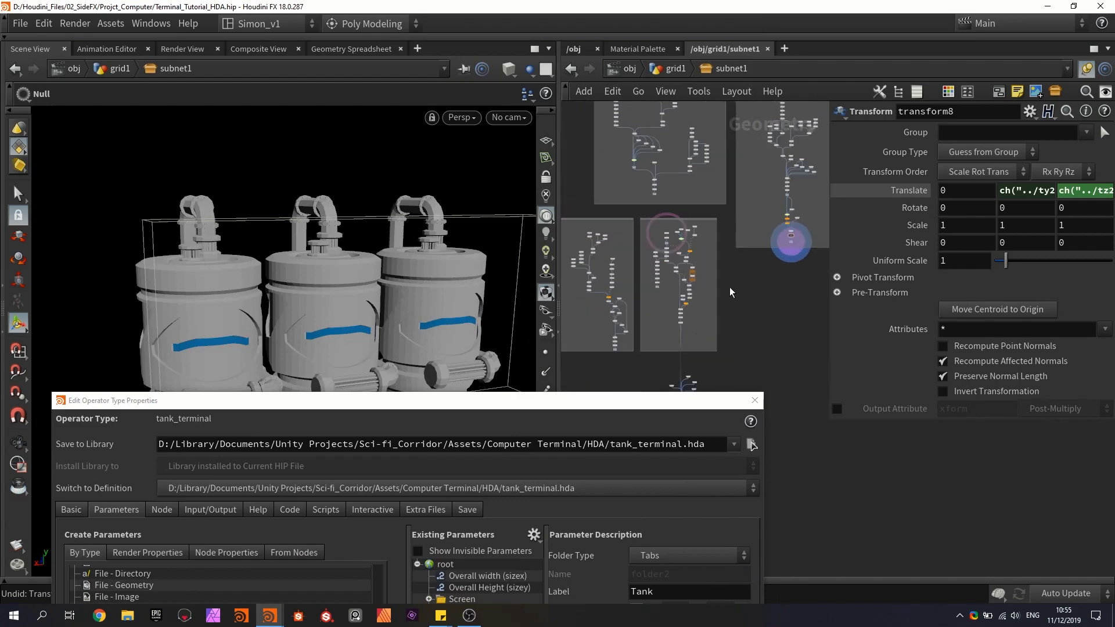
pyautogui.moveTo(567, 404); pyautogui.dragTo(542, 438)
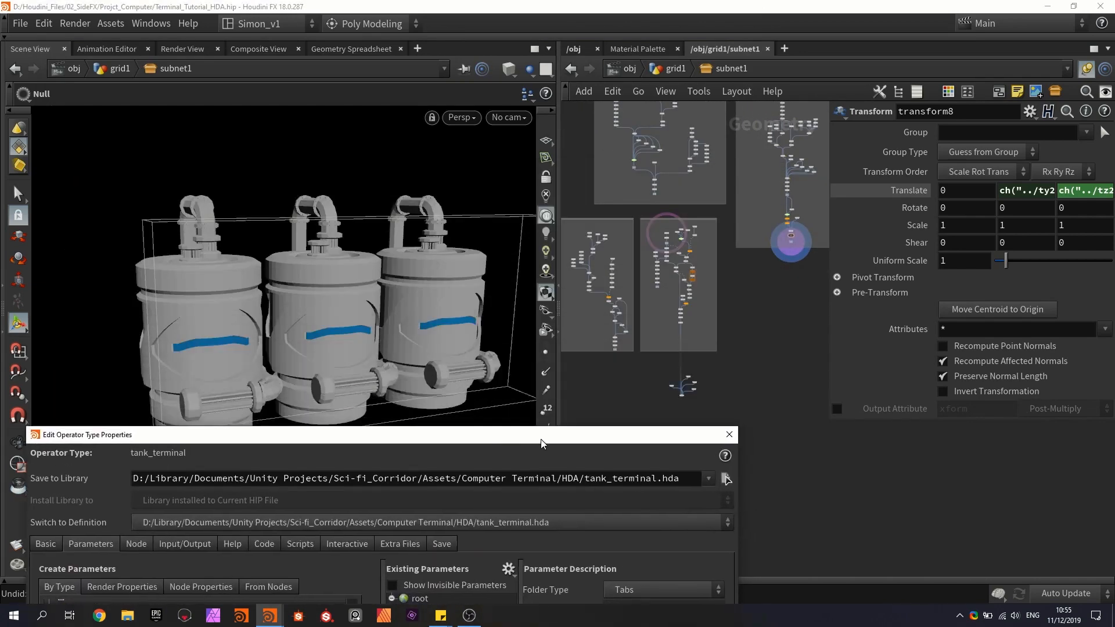
pyautogui.scroll(5, 669, 315)
pyautogui.scroll(3, 681, 331)
pyautogui.click(696, 335)
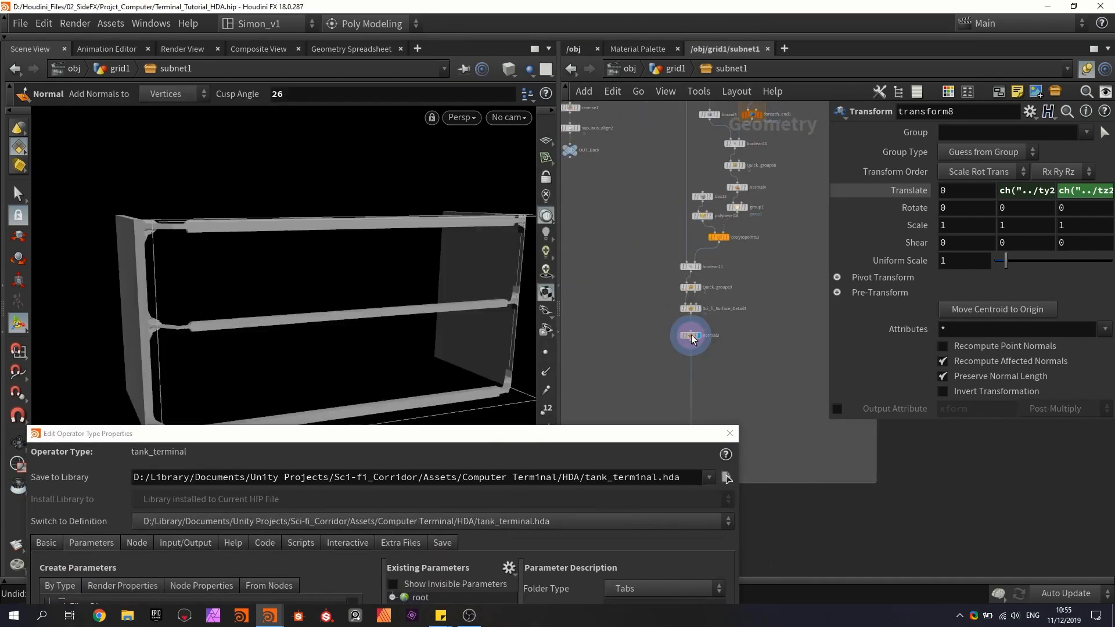
pyautogui.keyDown('alt'); pyautogui.moveTo(304, 262); pyautogui.dragTo(333, 285); pyautogui.keyUp('alt')
# Step: Select transform9 below OUT_size, try shifting its face with the viewport handle, and undo the move
pyautogui.moveTo(594, 225); pyautogui.dragTo(629, 297, button='middle')
pyautogui.scroll(-5, 629, 297)
pyautogui.scroll(6, 663, 187)
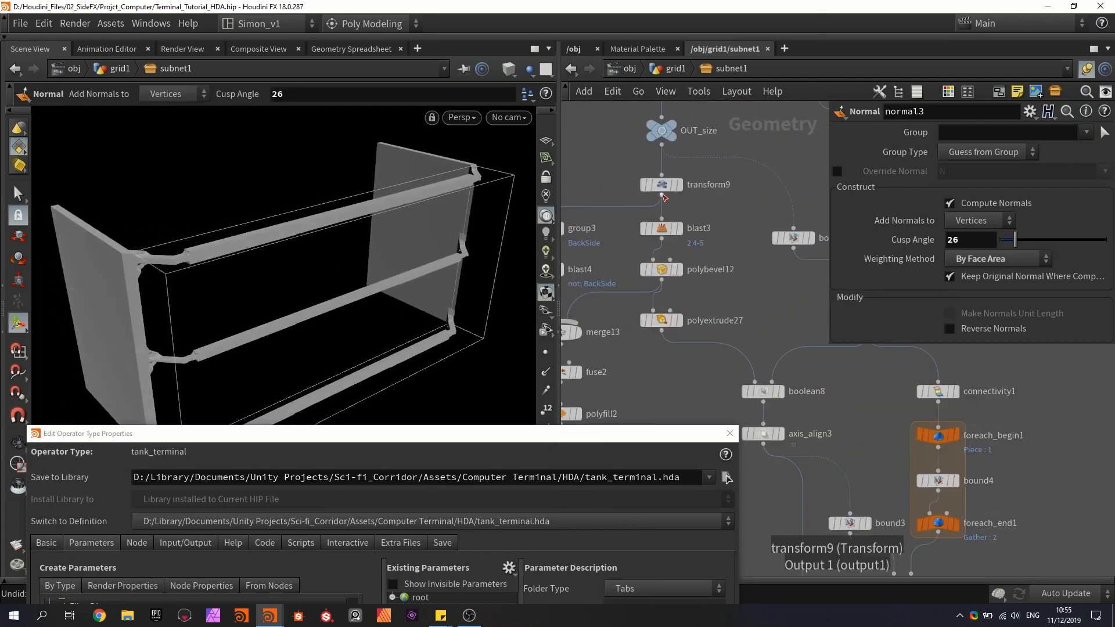
pyautogui.click(662, 184)
pyautogui.moveTo(266, 287); pyautogui.dragTo(277, 189)
pyautogui.hotkey('ctrl', 'z')
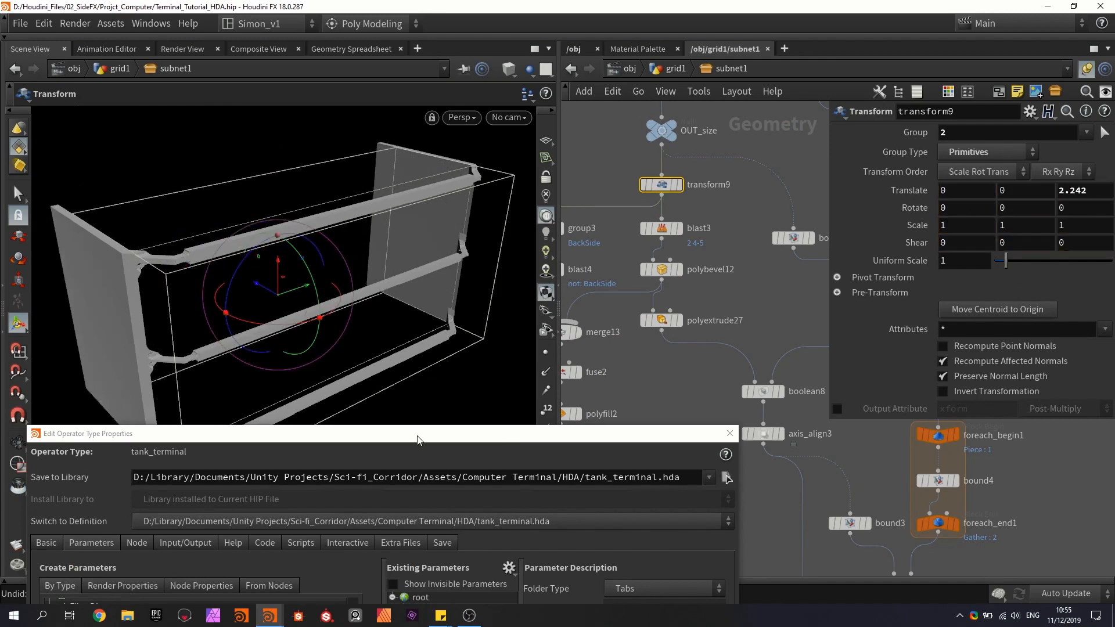
# Step: Set transform9's Translate Z to 0
pyautogui.moveTo(417, 440); pyautogui.dragTo(361, 213)
pyautogui.doubleClick(1073, 191)
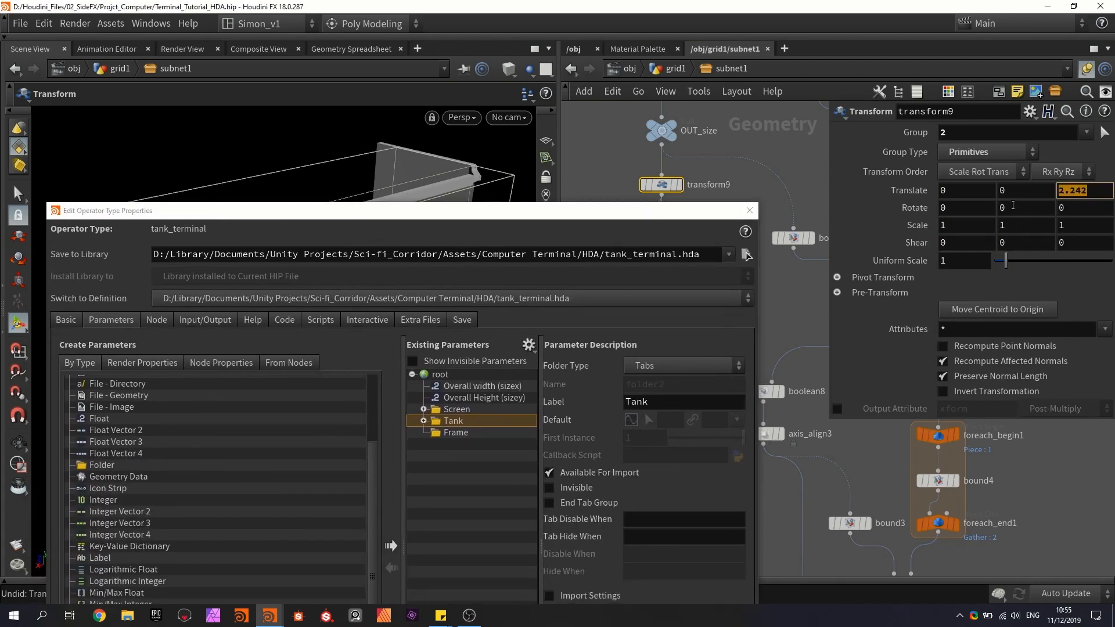
pyautogui.write('0')
pyautogui.press('Return')
# Step: Promote transform9's Translate Z into the Frame folder and label it Depth Cage
pyautogui.doubleClick(1060, 190)
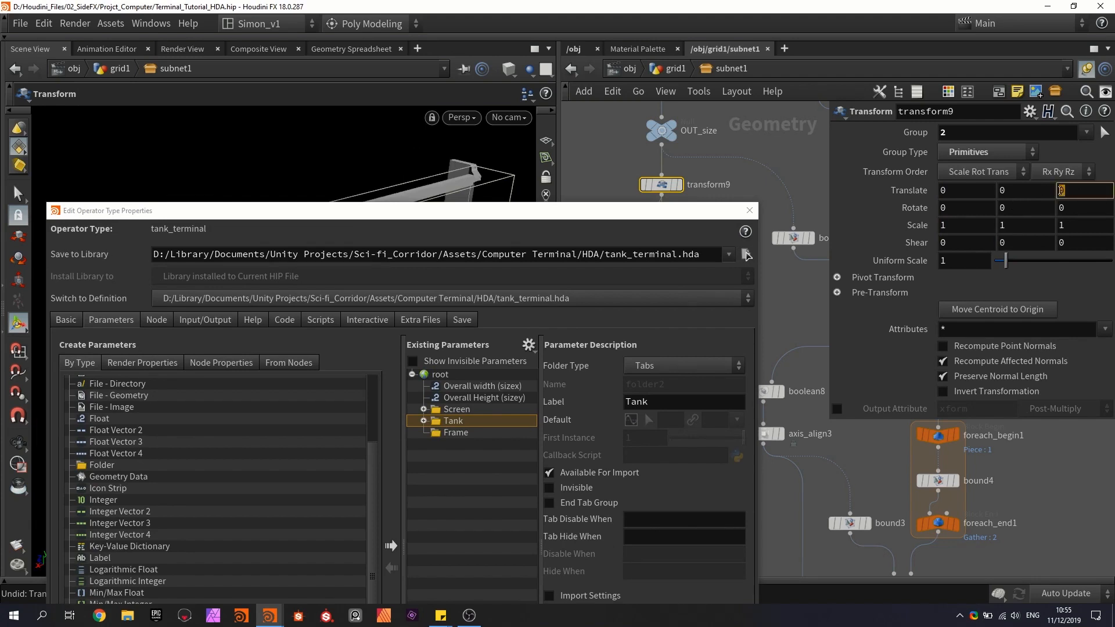
pyautogui.moveTo(749, 365); pyautogui.dragTo(453, 432)
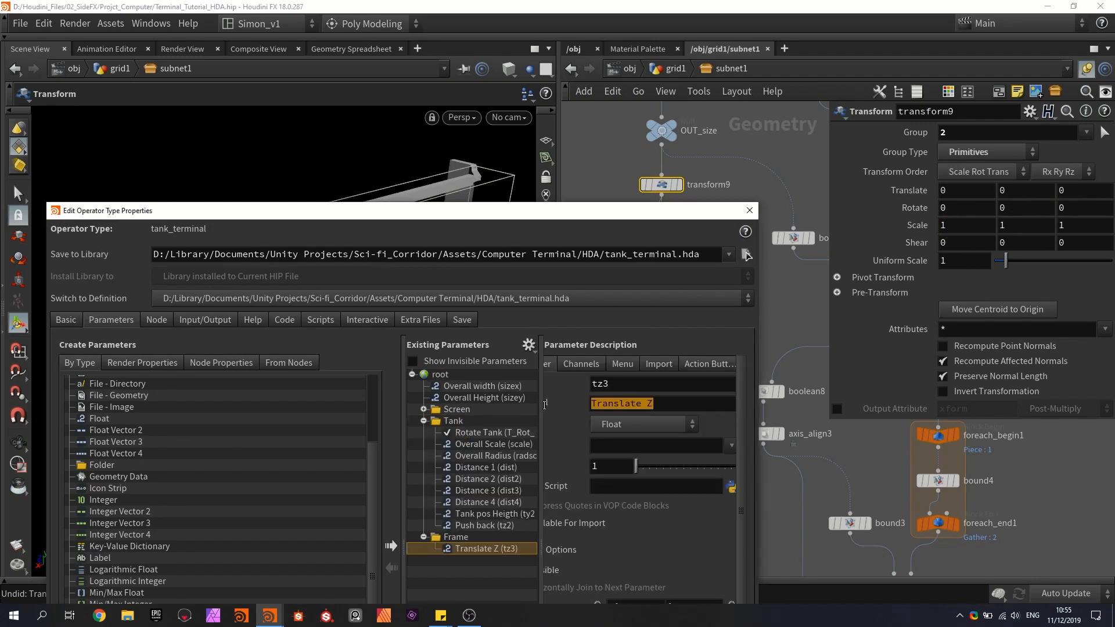
pyautogui.write('Dapt')
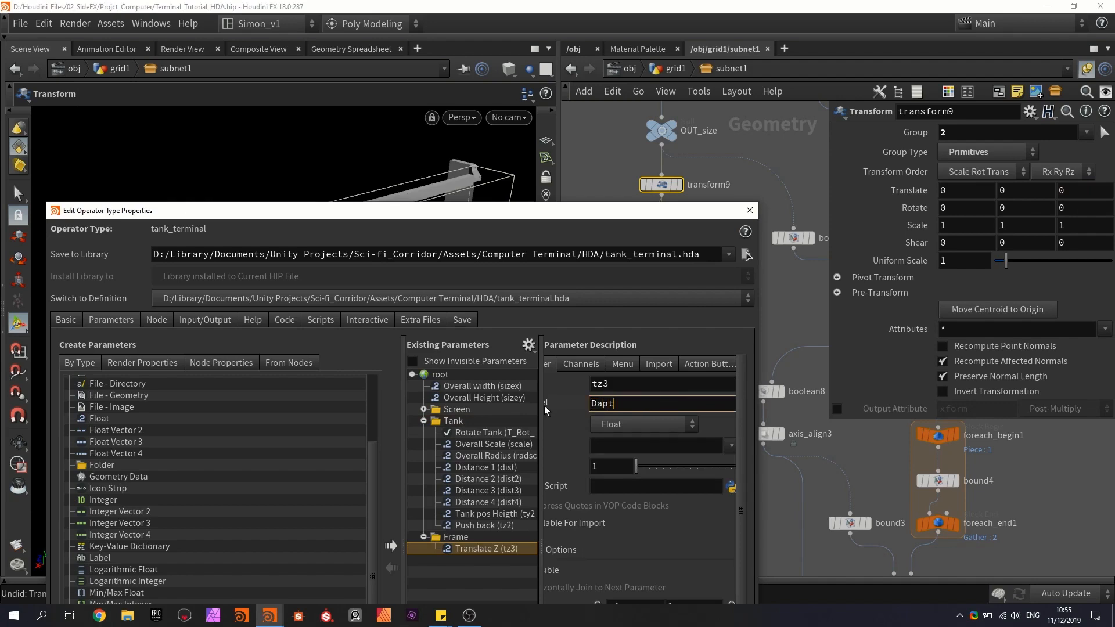
pyautogui.press('BackSpace')
pyautogui.press('BackSpace')
pyautogui.press('BackSpace')
pyautogui.write('epth Cage')
pyautogui.press('Return')
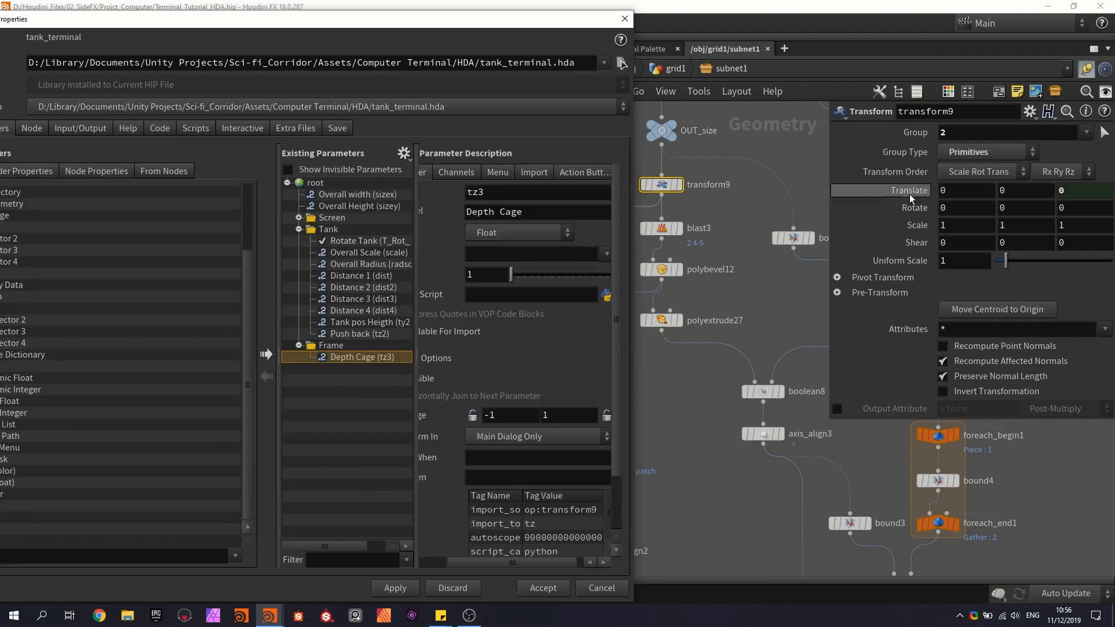
# Step: Extend transform9's Translate Z expression so that it adds 2.242 to the ch("../tz3") reference
pyautogui.click(916, 195)
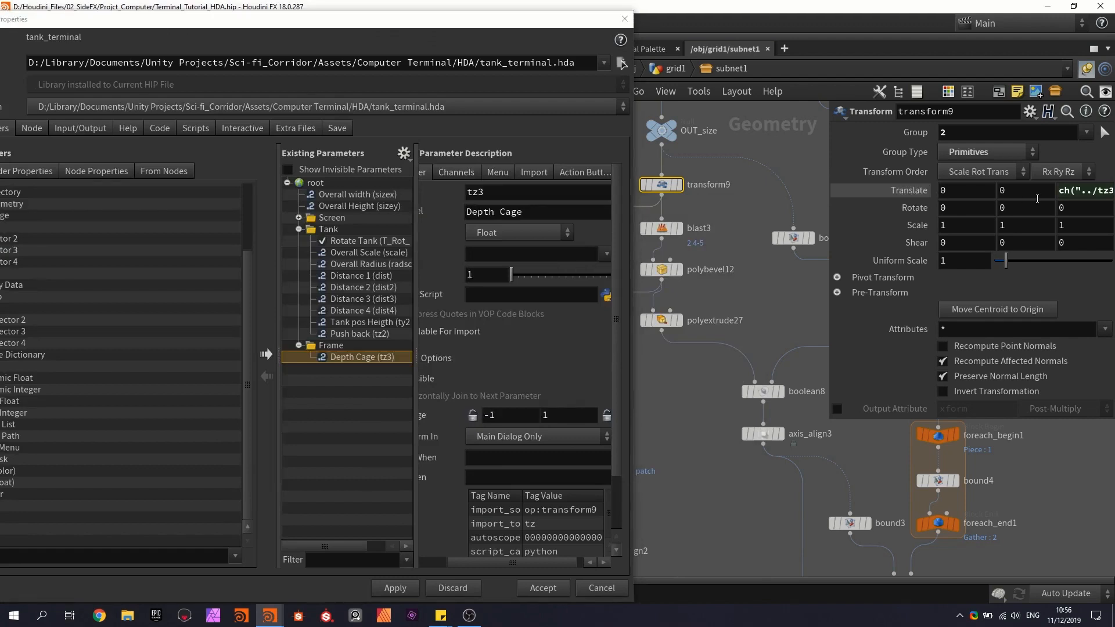
pyautogui.click(1068, 197)
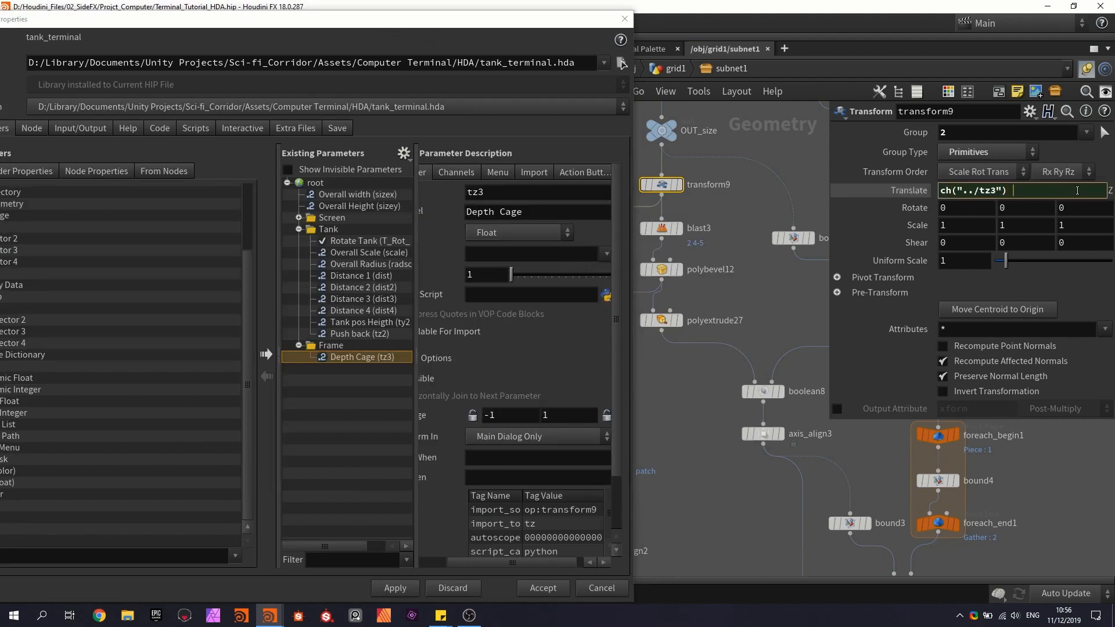
pyautogui.write('+ 2.242')
pyautogui.press('Return')
pyautogui.moveTo(497, 21); pyautogui.dragTo(581, 462)
# Step: Select polybevel12 below blast3 and try a different number of fillet Divisions on the frame corners
pyautogui.keyDown('alt'); pyautogui.moveTo(425, 323); pyautogui.dragTo(436, 290); pyautogui.keyUp('alt')
pyautogui.scroll(2, 665, 385)
pyautogui.click(661, 268)
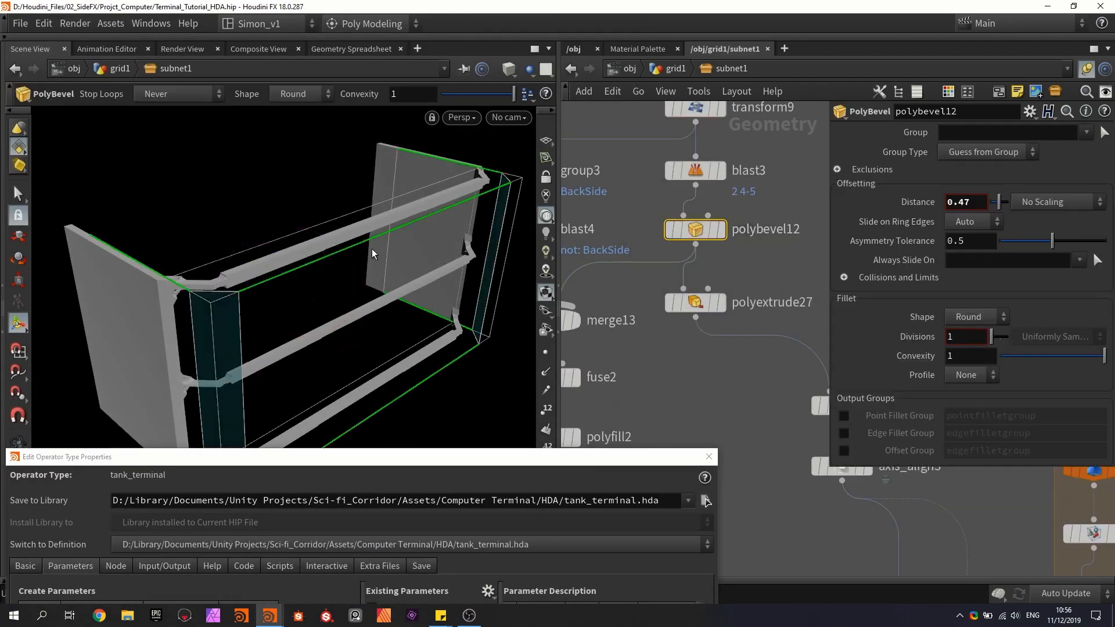
pyautogui.keyDown('alt'); pyautogui.moveTo(371, 248); pyautogui.dragTo(157, 334); pyautogui.keyUp('alt')
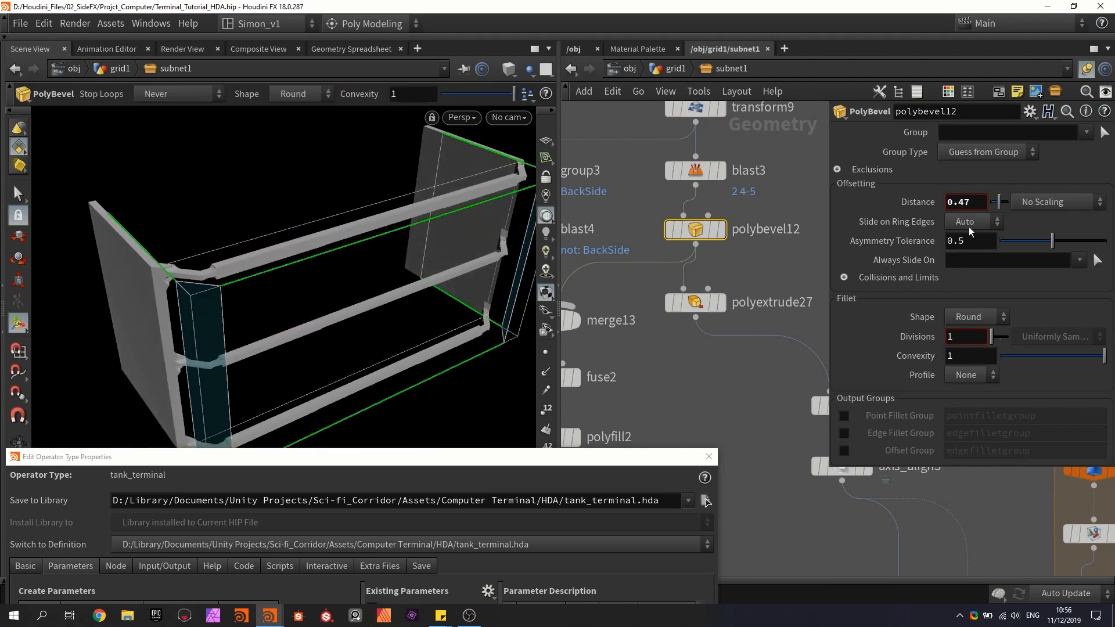
pyautogui.moveTo(993, 337); pyautogui.dragTo(996, 337)
pyautogui.keyDown('alt'); pyautogui.moveTo(366, 225); pyautogui.dragTo(238, 328); pyautogui.keyUp('alt')
pyautogui.scroll(5, 219, 352)
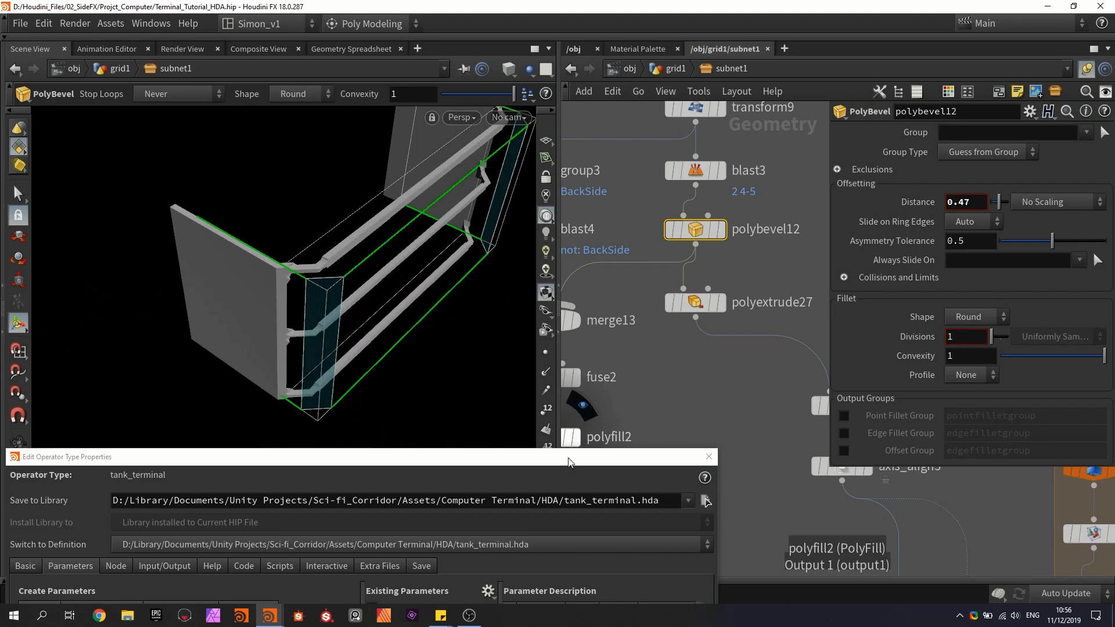
# Step: Promote polybevel12's Divisions parameter into the Frame folder of the asset
pyautogui.moveTo(569, 461); pyautogui.dragTo(604, 134)
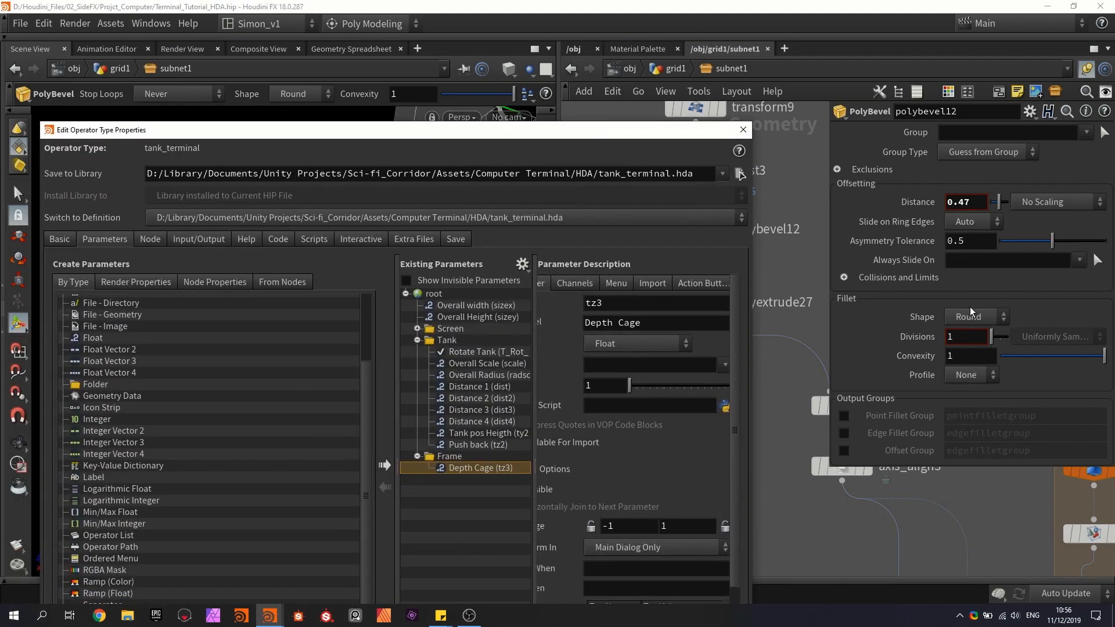
pyautogui.moveTo(580, 454); pyautogui.dragTo(454, 457)
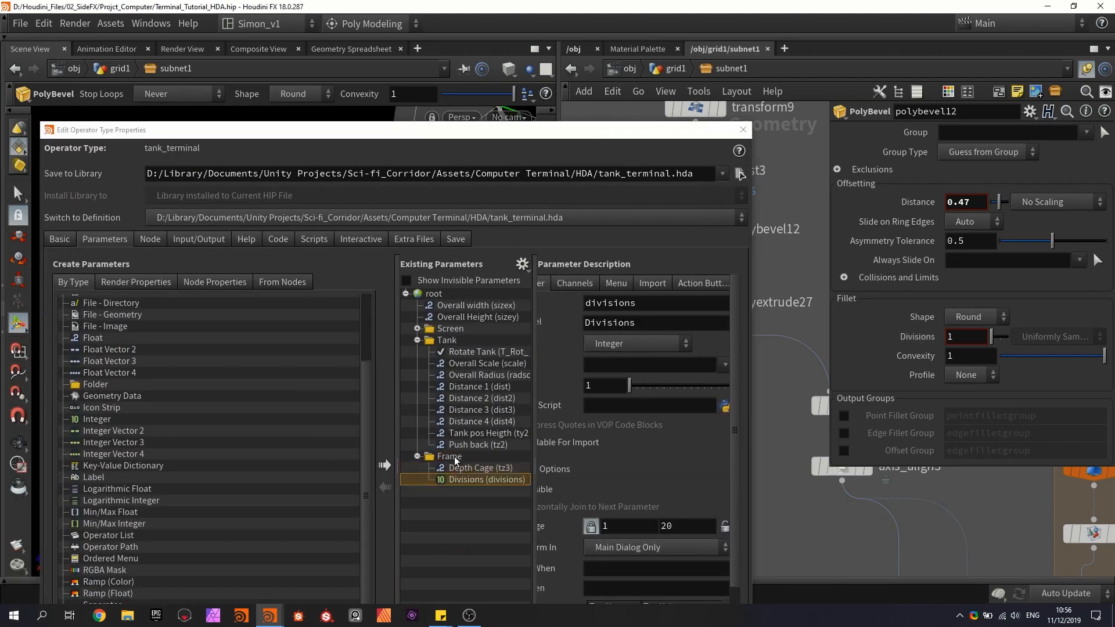
pyautogui.click(645, 324)
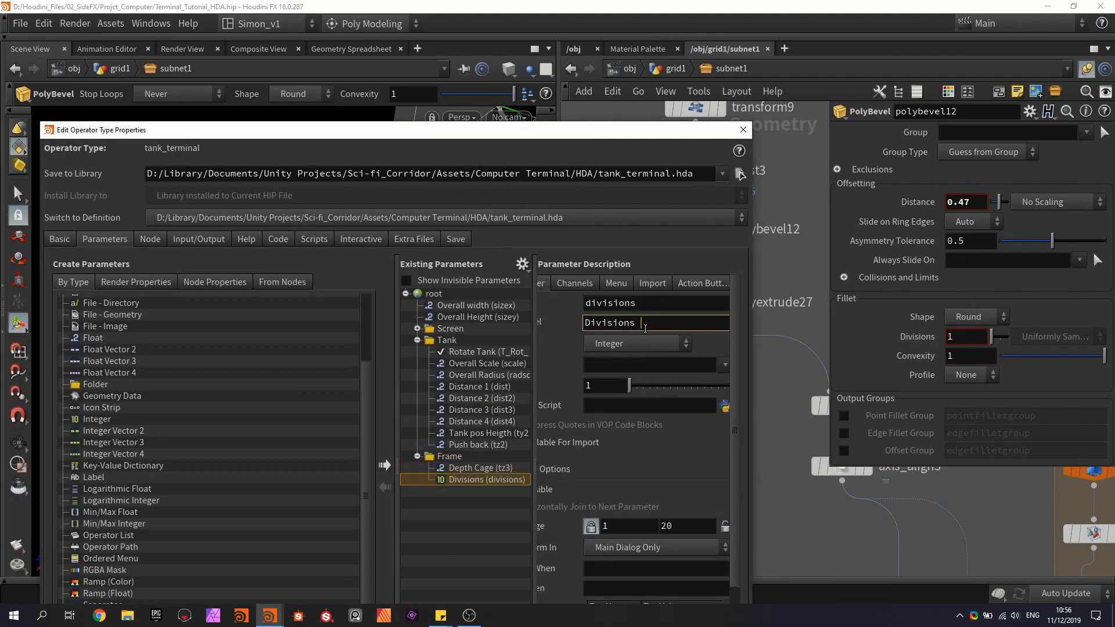
pyautogui.press('Return')
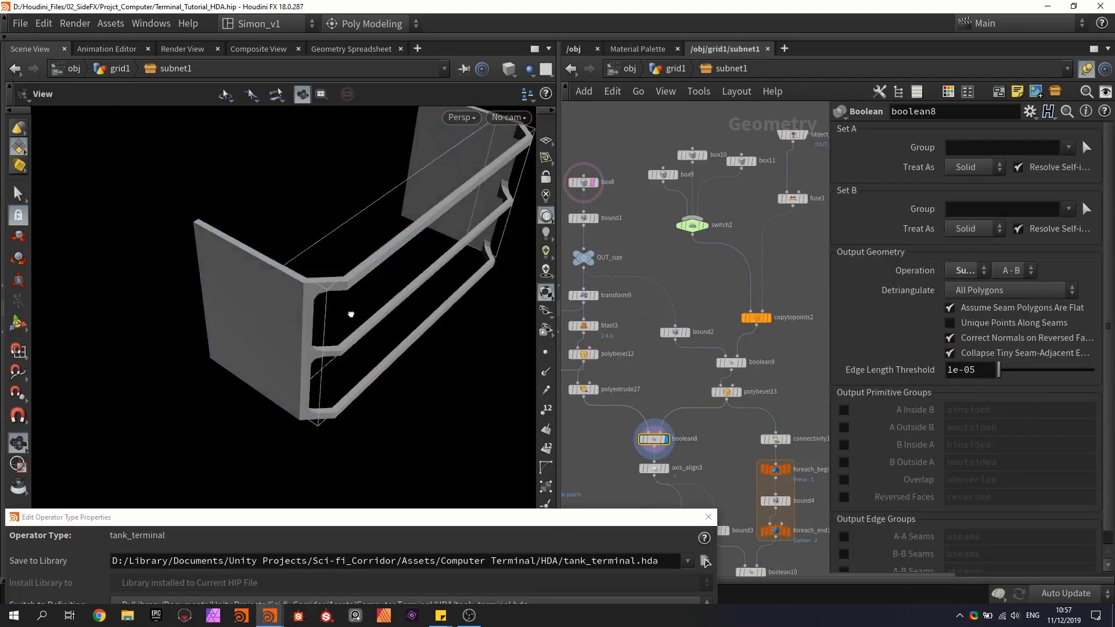
# Step: Select switch2 and try another Select Input value to compare the frame opening variants
pyautogui.click(692, 225)
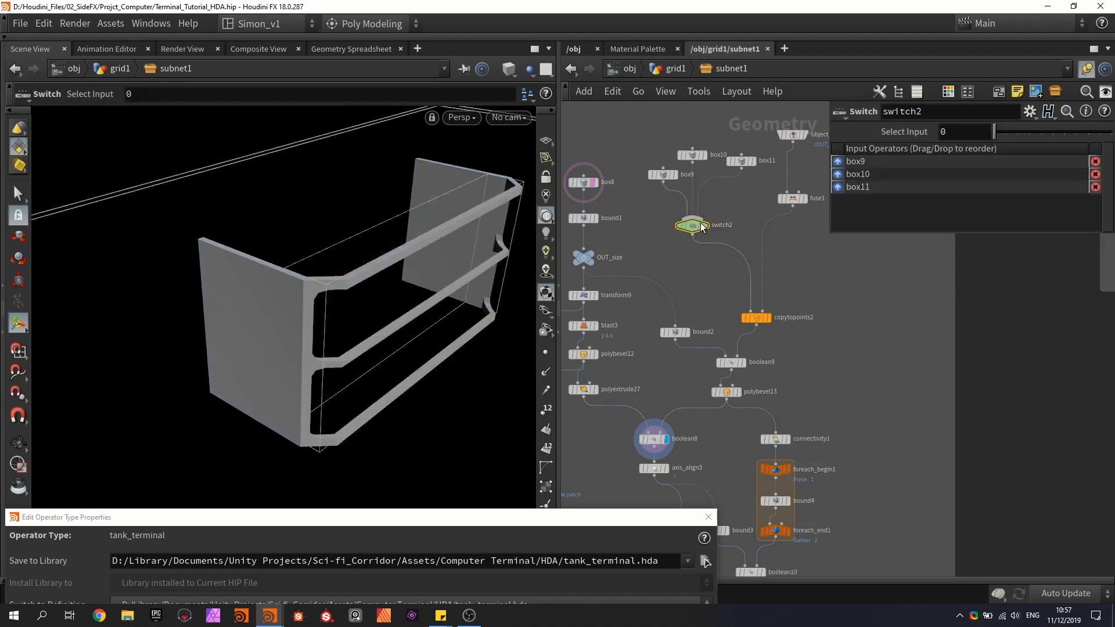
pyautogui.moveTo(994, 133); pyautogui.dragTo(1025, 136)
pyautogui.keyDown('alt'); pyautogui.moveTo(352, 244); pyautogui.dragTo(386, 271); pyautogui.keyUp('alt')
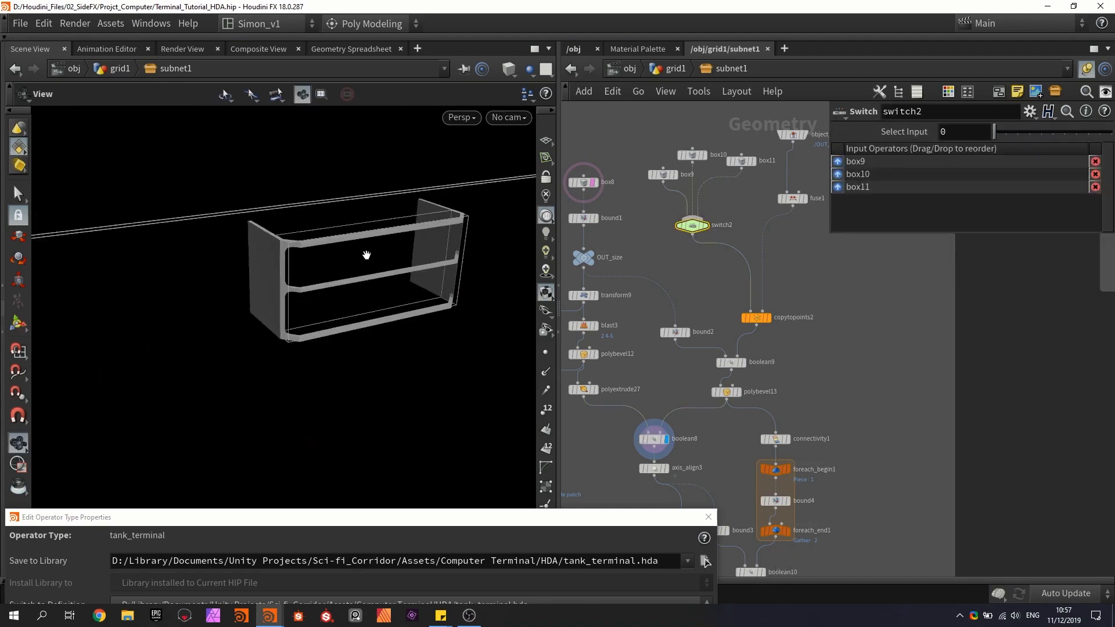
# Step: Select box9 above switch2 and widen it to about 65.45 along X
pyautogui.scroll(-1, 385, 271)
pyautogui.scroll(-3, 378, 294)
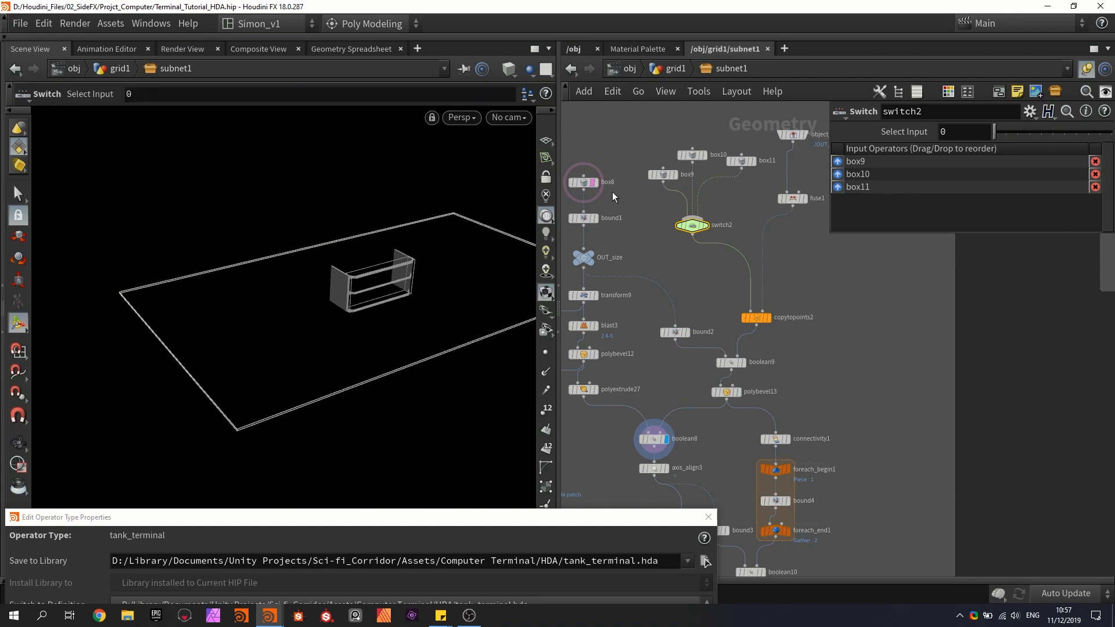
pyautogui.click(664, 174)
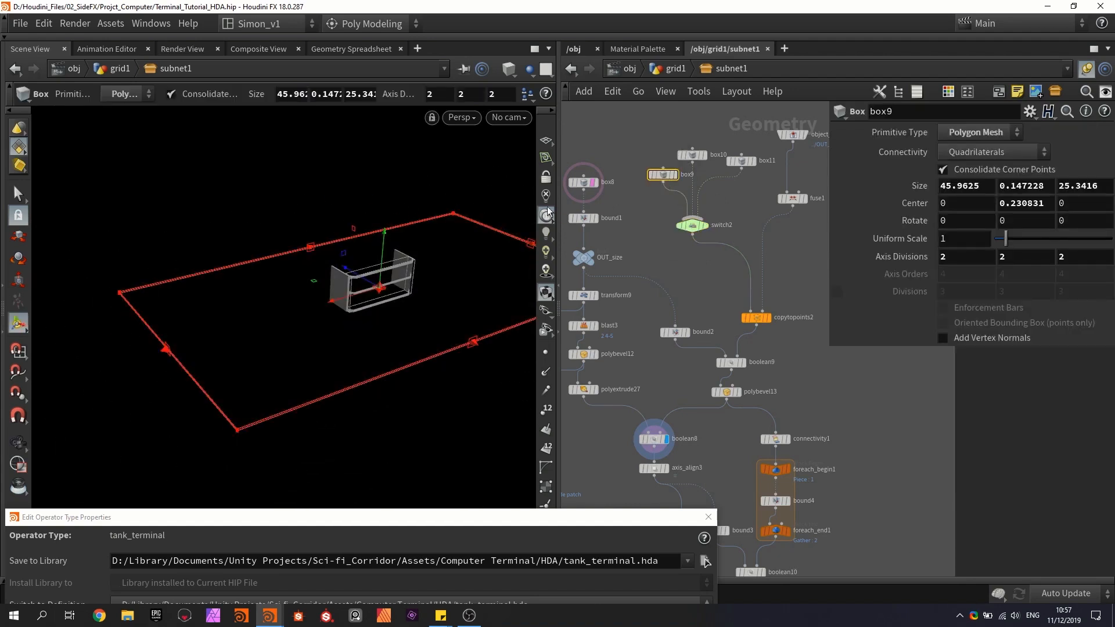
pyautogui.moveTo(167, 349); pyautogui.dragTo(47, 383)
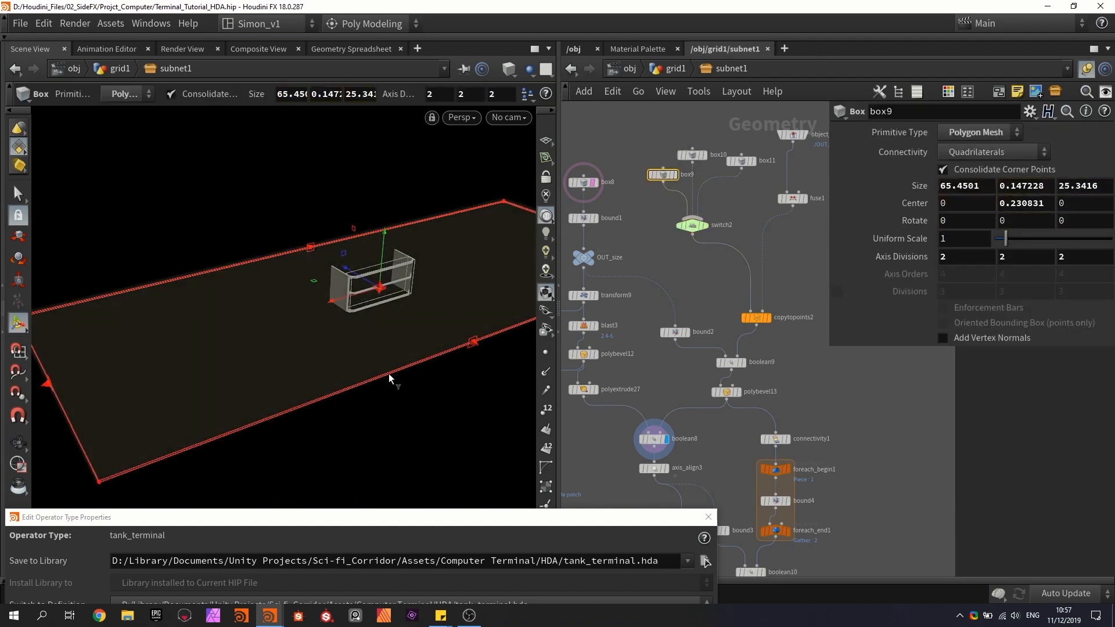
# Step: Enlarge box9 to about 46.1 along Z
pyautogui.moveTo(474, 345); pyautogui.dragTo(587, 429)
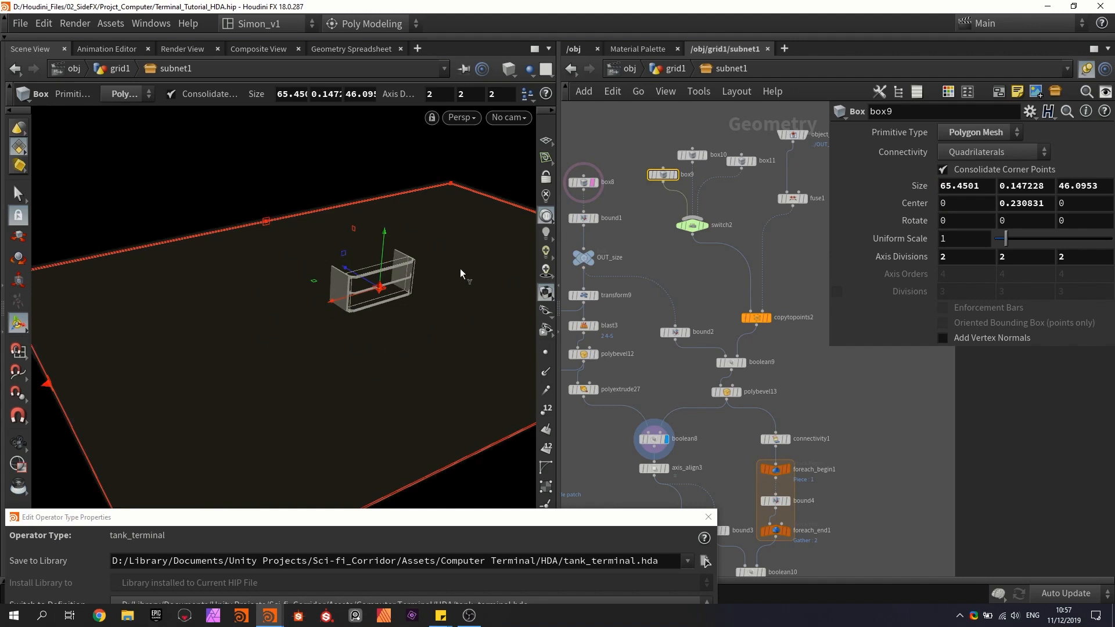
pyautogui.moveTo(662, 176)
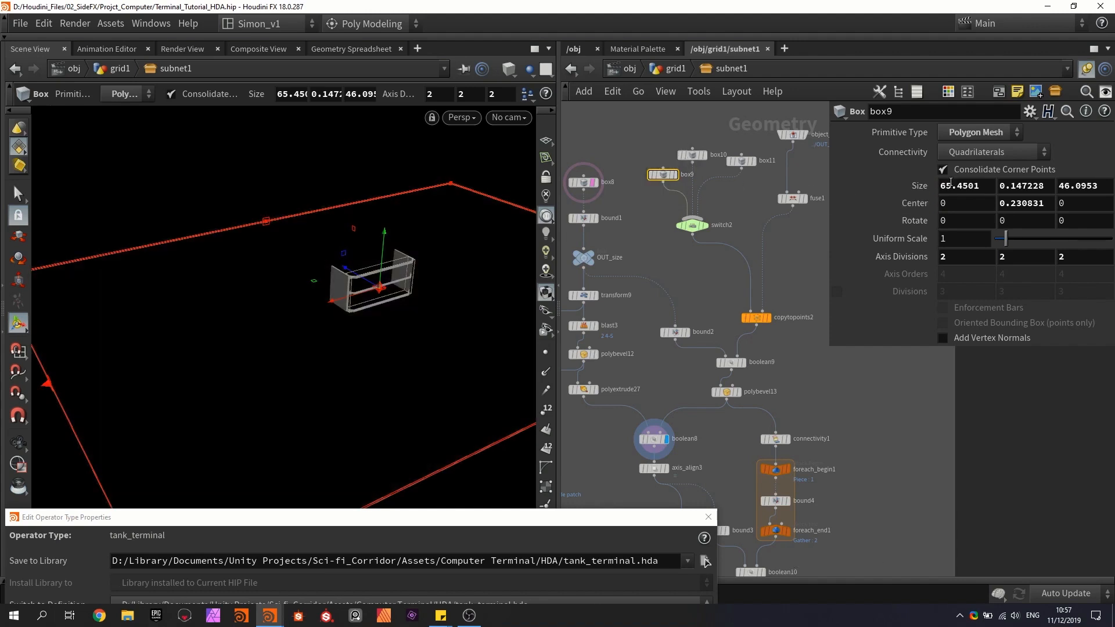
pyautogui.click(983, 186)
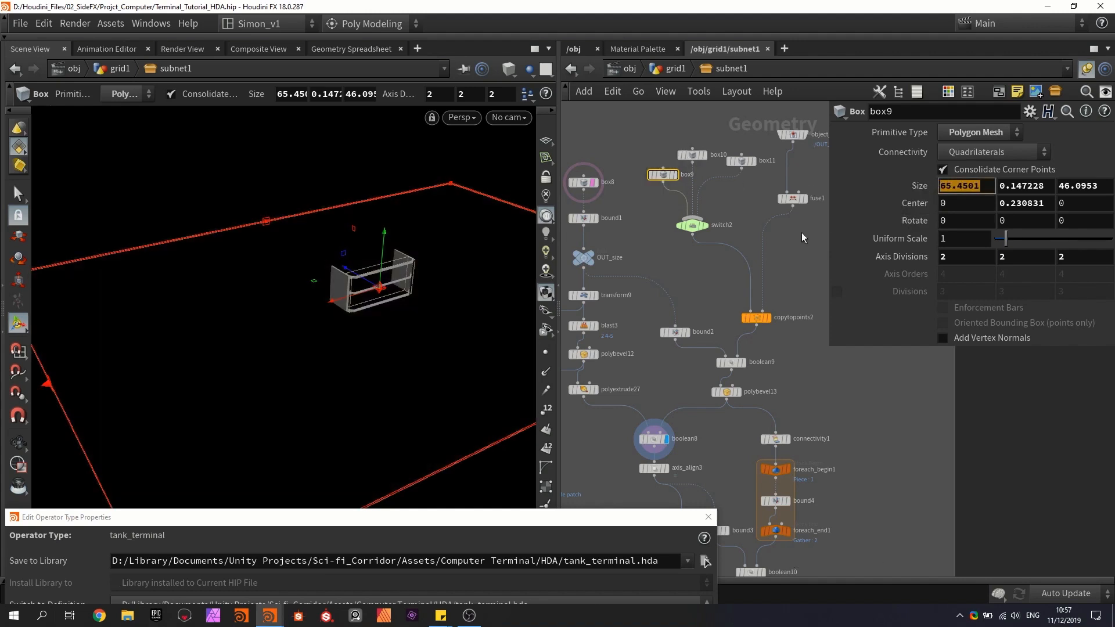
pyautogui.scroll(-2, 645, 208)
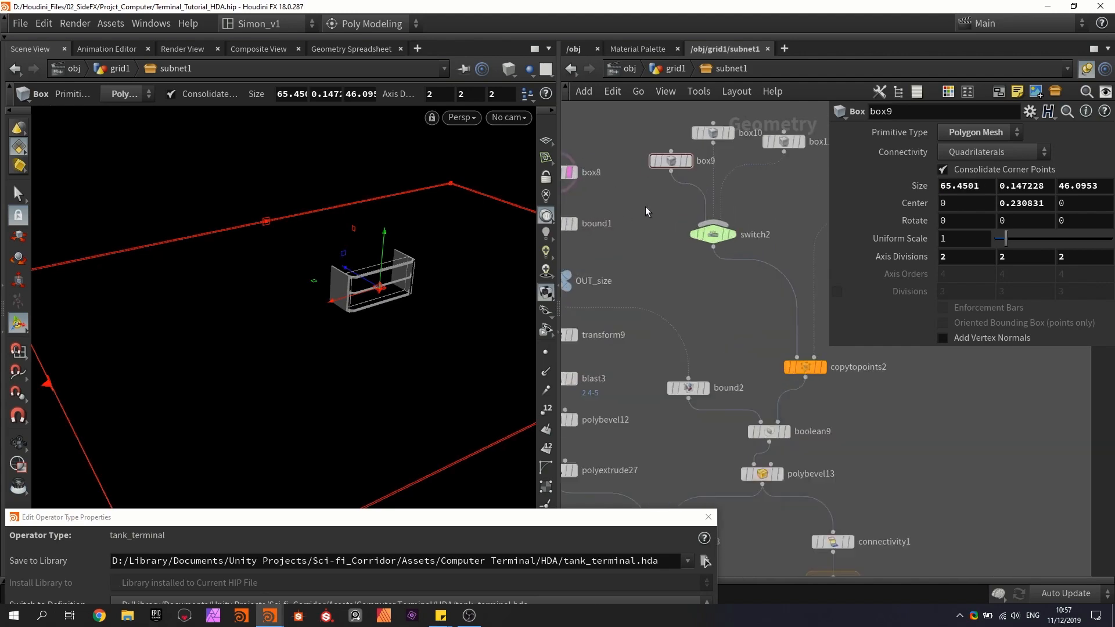
pyautogui.scroll(4, 645, 207)
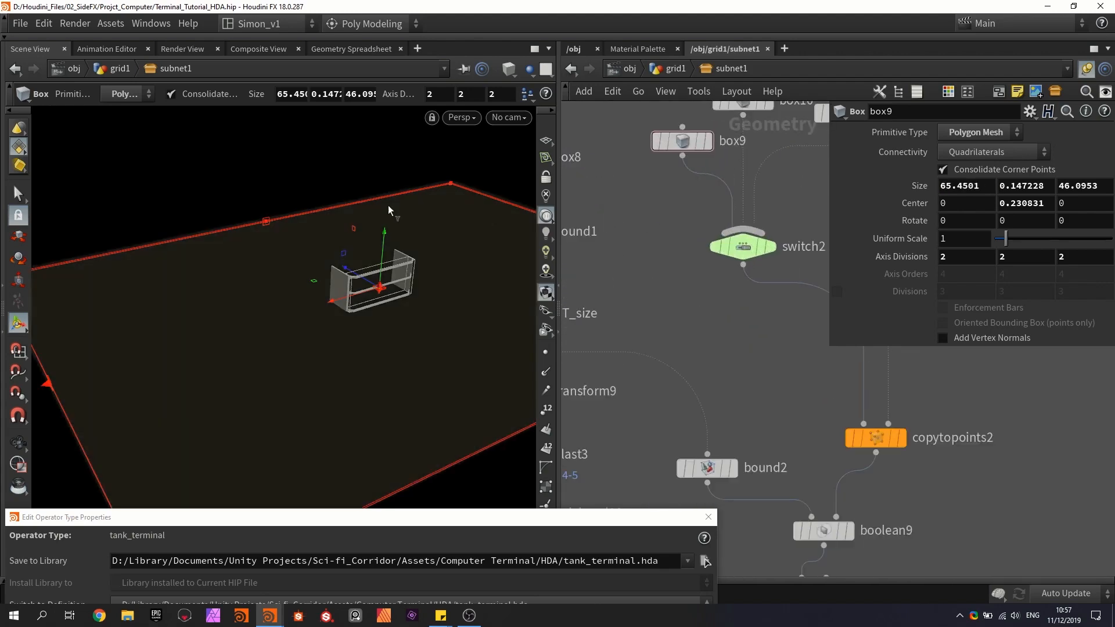
pyautogui.moveTo(395, 302)
pyautogui.keyDown('alt'); pyautogui.mouseDown()
pyautogui.moveTo(420, 250)
pyautogui.moveTo(402, 315)
pyautogui.mouseUp(); pyautogui.keyUp('alt')
# Step: Promote switch2's Select Input parameter into the Frame folder of the asset
pyautogui.moveTo(536, 517); pyautogui.dragTo(428, 22)
pyautogui.click(745, 249)
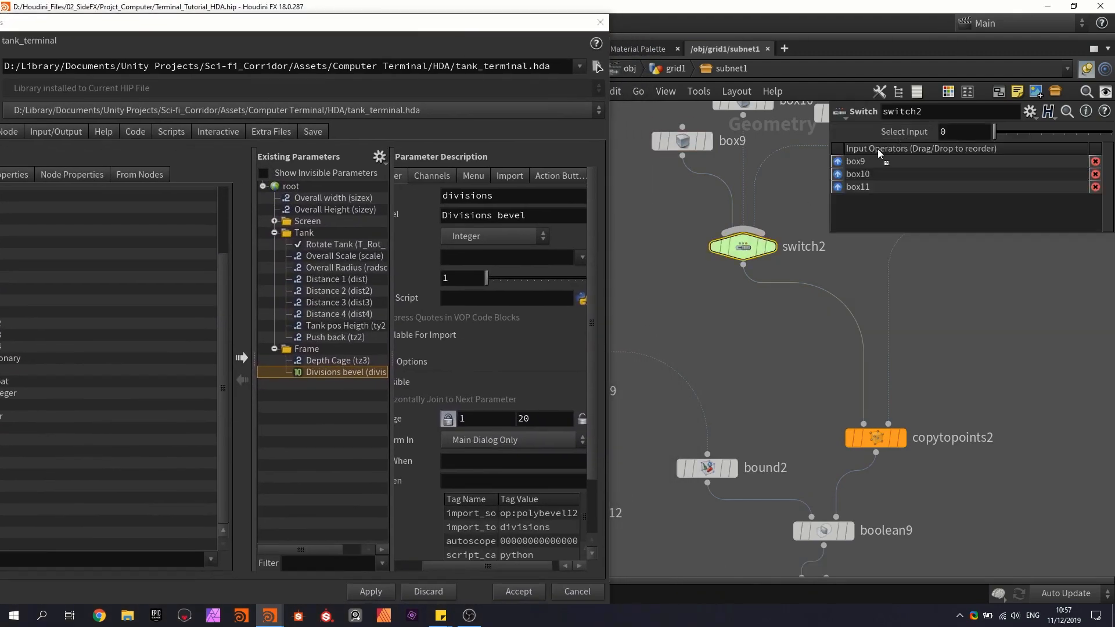
pyautogui.moveTo(328, 372); pyautogui.dragTo(301, 350)
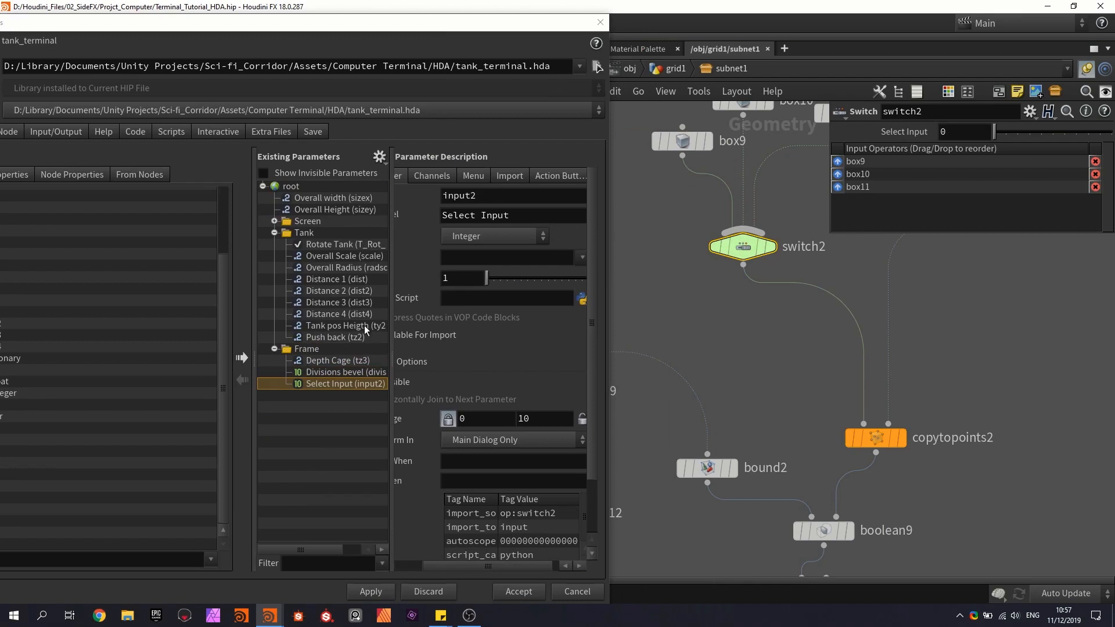
# Step: Enable a menu for the promoted Select Input parameter and add item 0 labelled Open
pyautogui.click(473, 176)
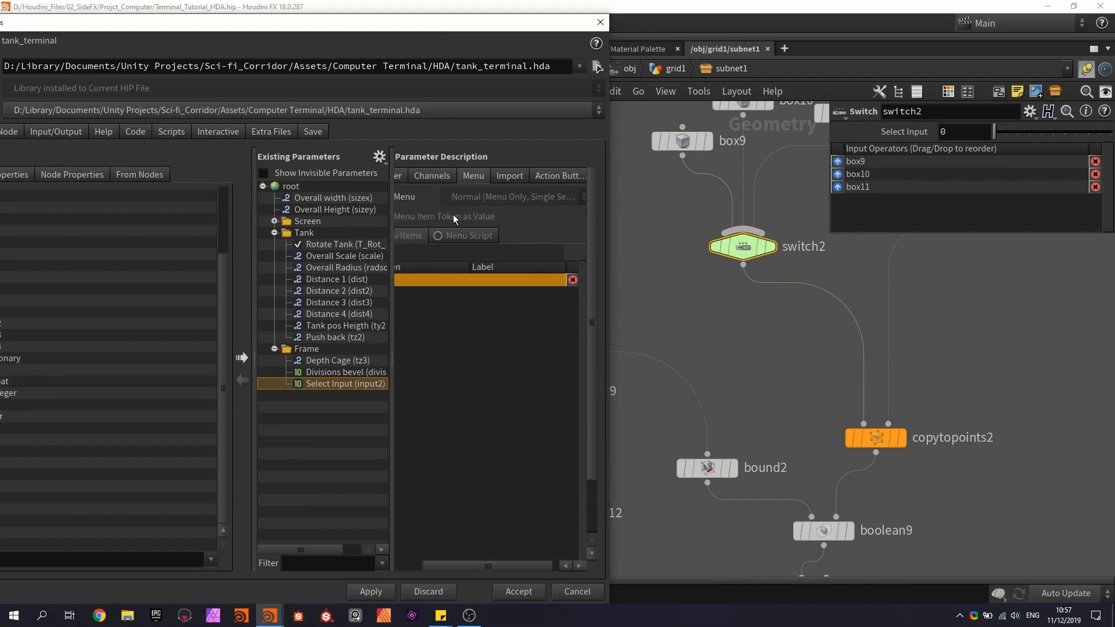
pyautogui.moveTo(610, 225); pyautogui.dragTo(742, 224)
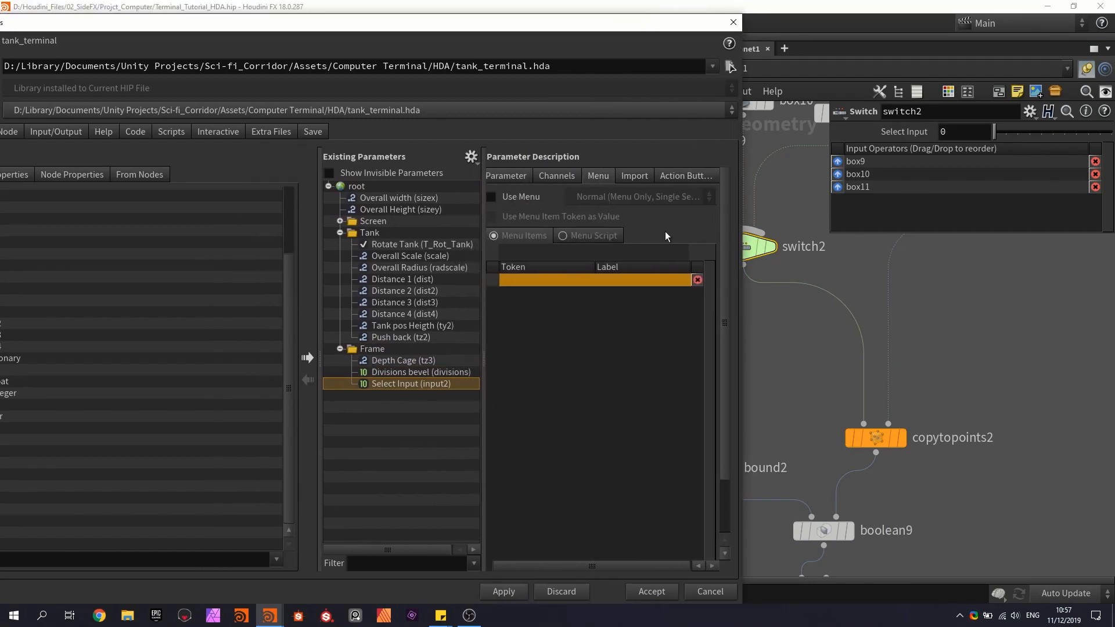
pyautogui.click(491, 196)
pyautogui.click(527, 253)
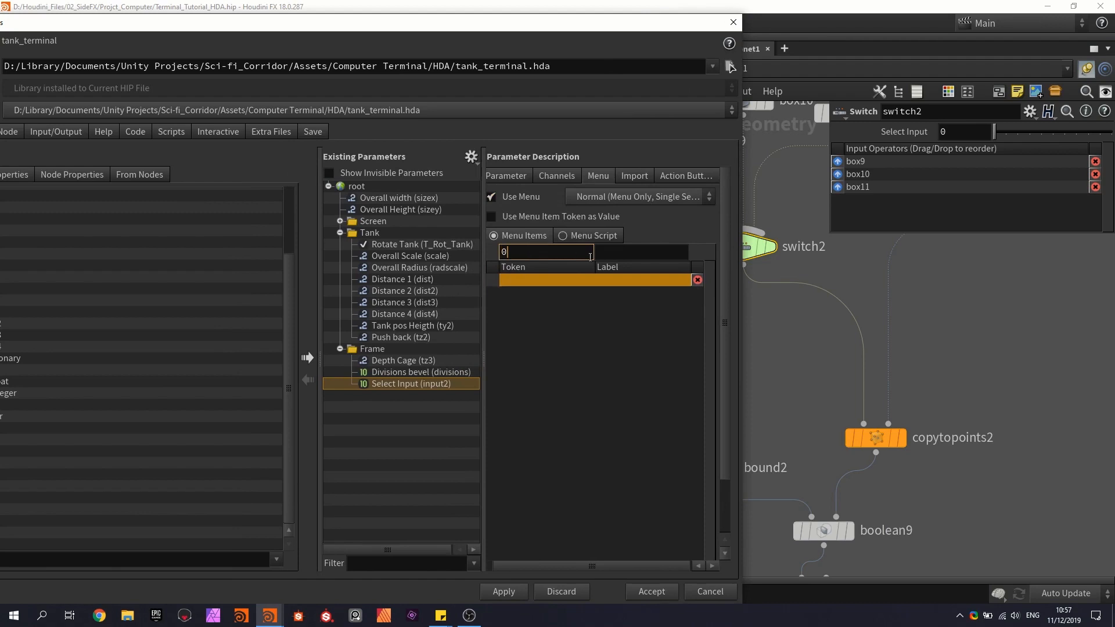
pyautogui.click(618, 254)
pyautogui.write('Pen')
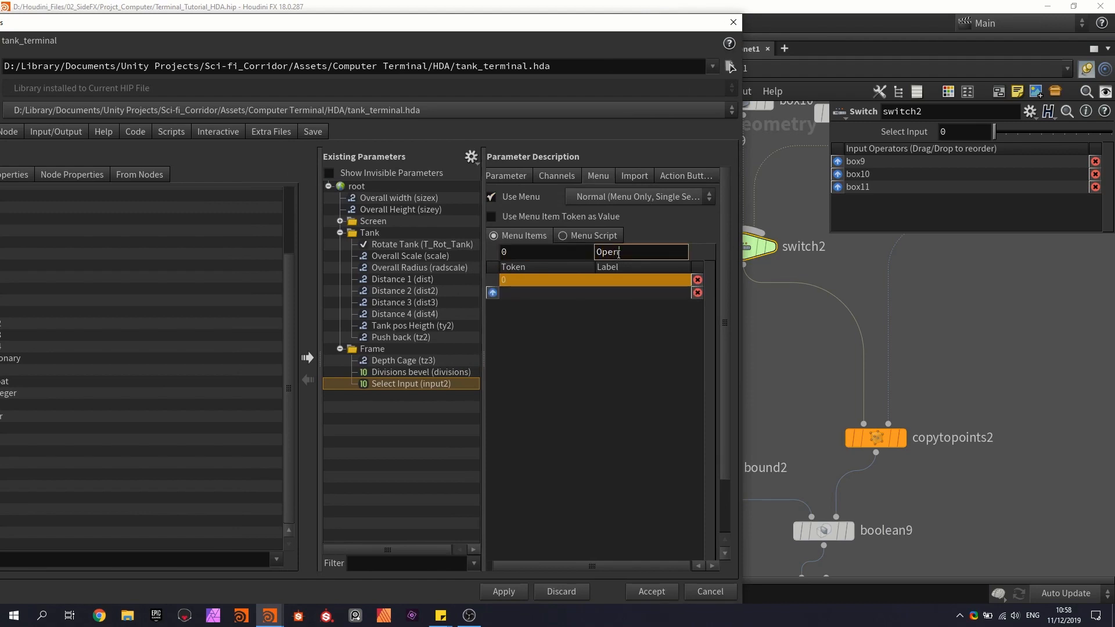
pyautogui.press('Return')
# Step: Add menu item 1 labelled Closed bottom to the Select Input parameter
pyautogui.click(581, 255)
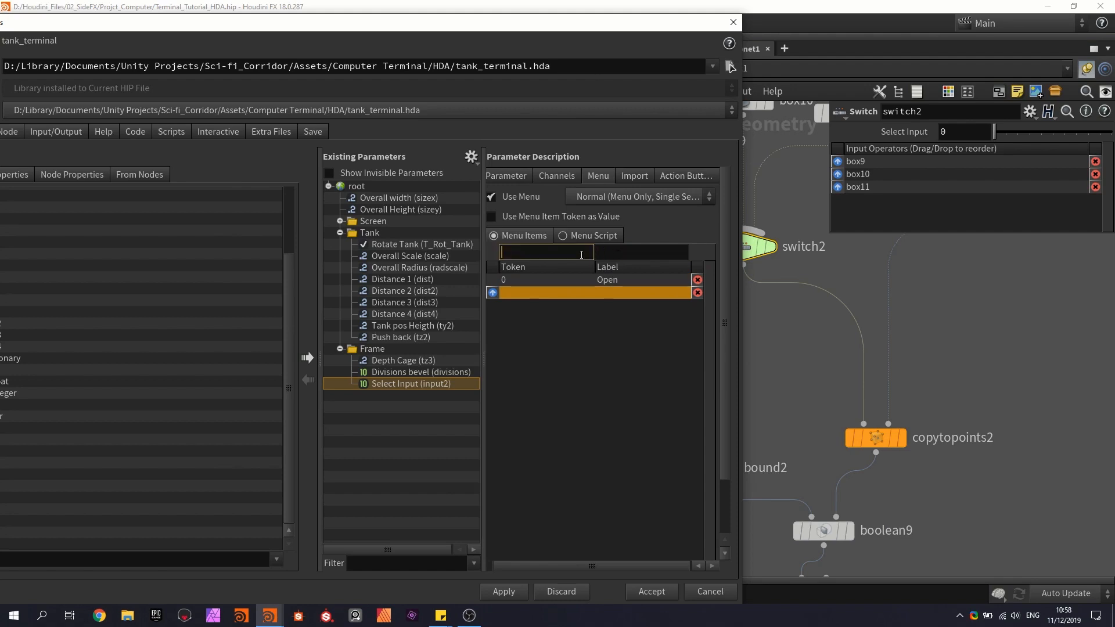
pyautogui.write('1')
pyautogui.click(612, 250)
pyautogui.write('Clos')
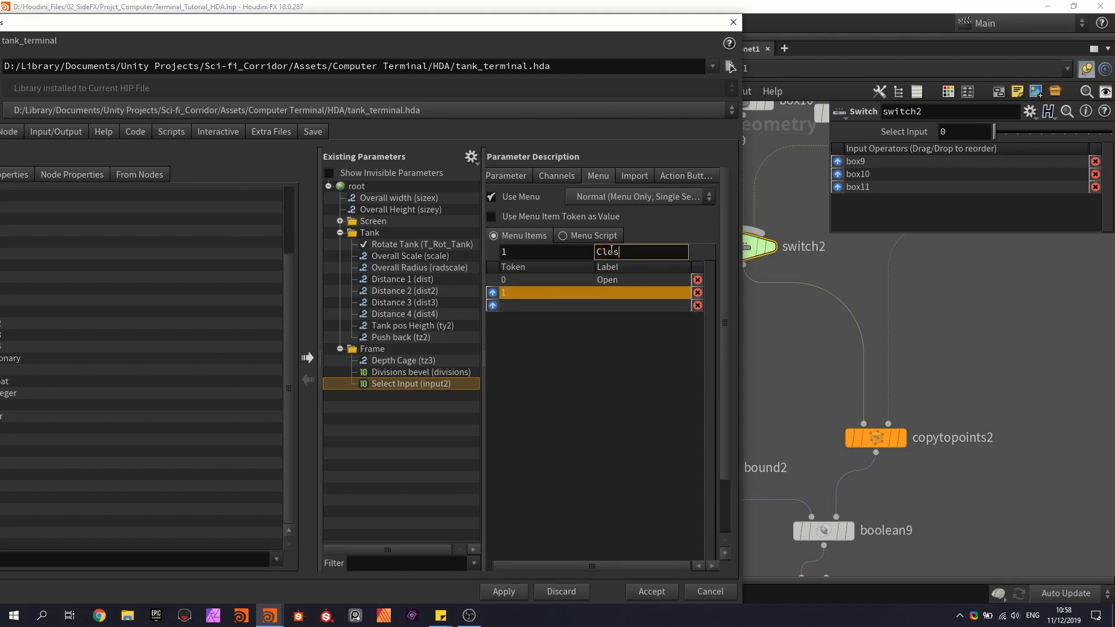
pyautogui.write('ed bottom')
pyautogui.press('Return')
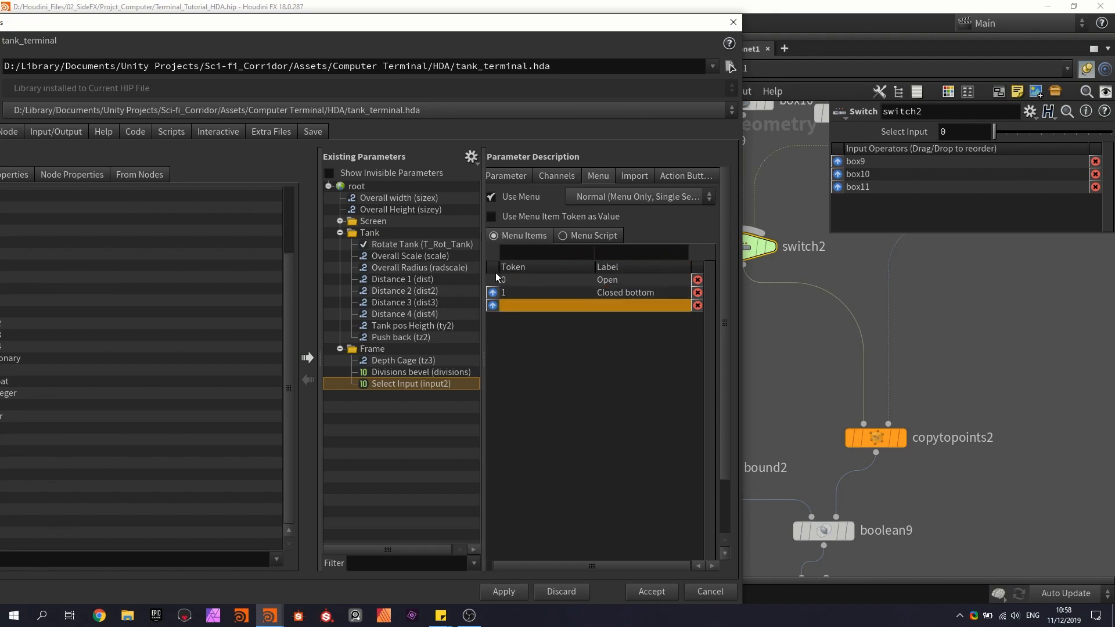
# Step: Add menu item 2 labelled Closed top to Select Input and apply the asset changes
pyautogui.click(521, 254)
pyautogui.write('2')
pyautogui.click(618, 251)
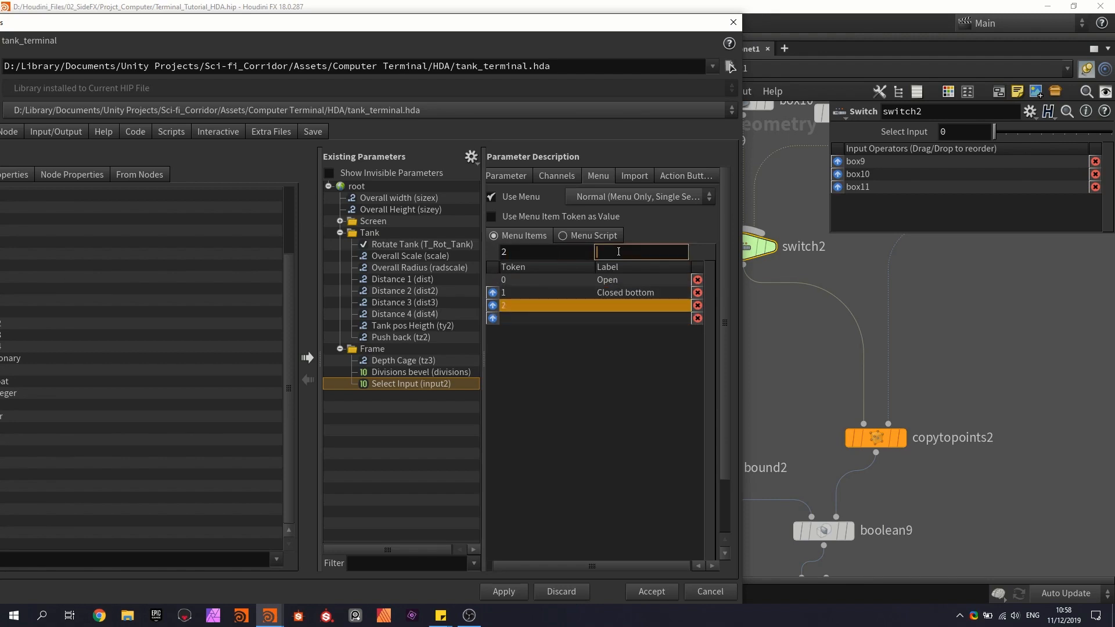
pyautogui.write('Closed top')
pyautogui.press('Return')
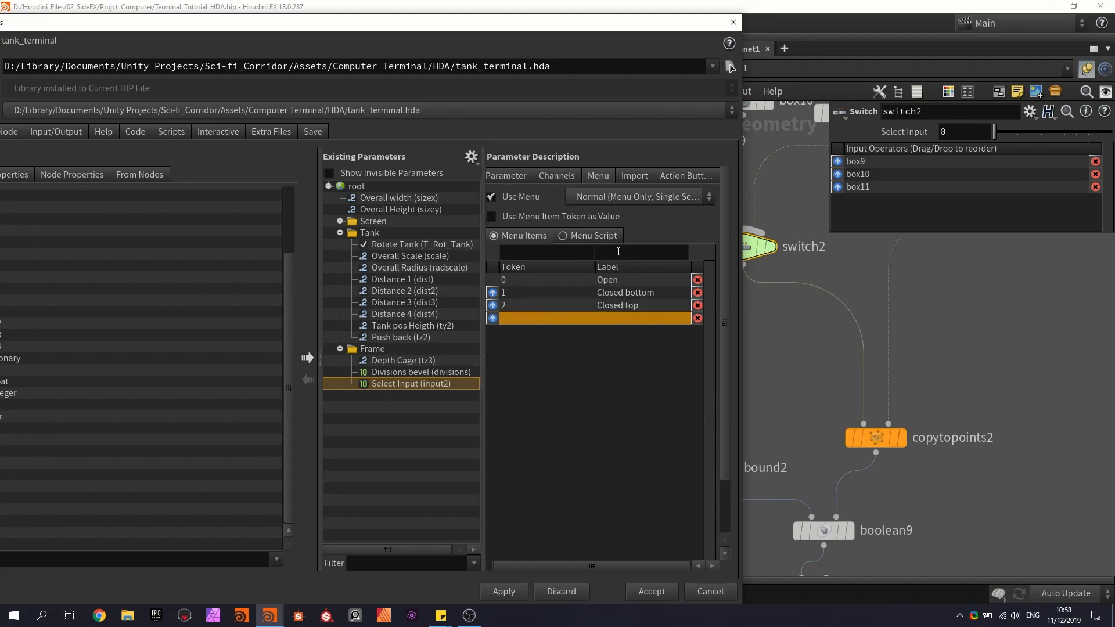
pyautogui.click(503, 591)
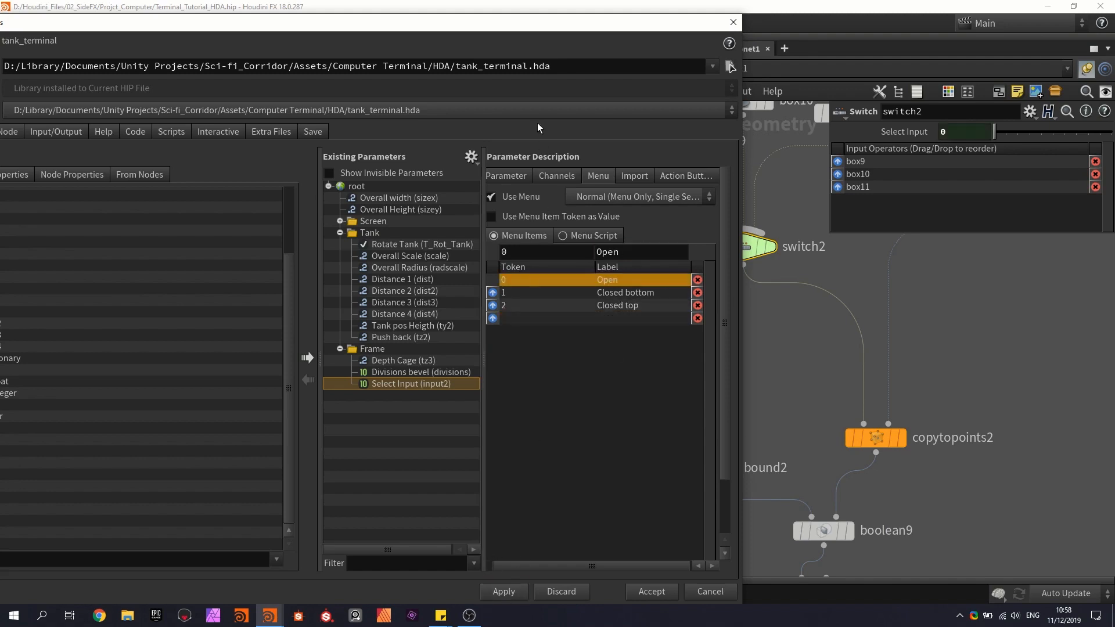
# Step: Select box12 above boolean11, reduce its Y size to about 1.26 and try different Center Z offsets for the side cuts
pyautogui.moveTo(528, 28); pyautogui.dragTo(392, 427)
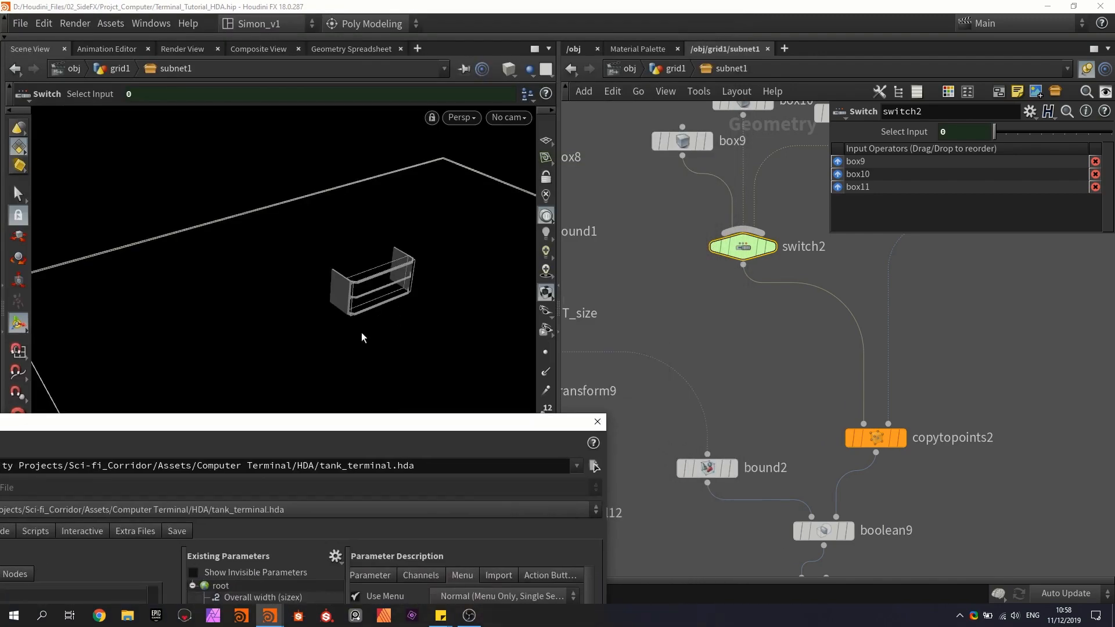
pyautogui.scroll(-3, 726, 366)
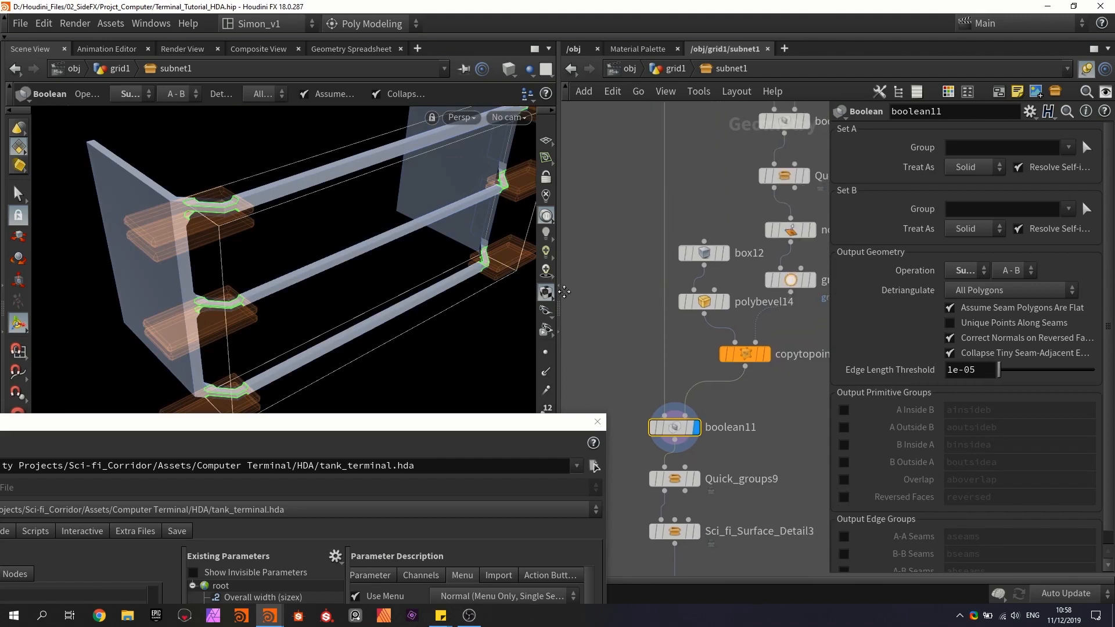
pyautogui.click(692, 256)
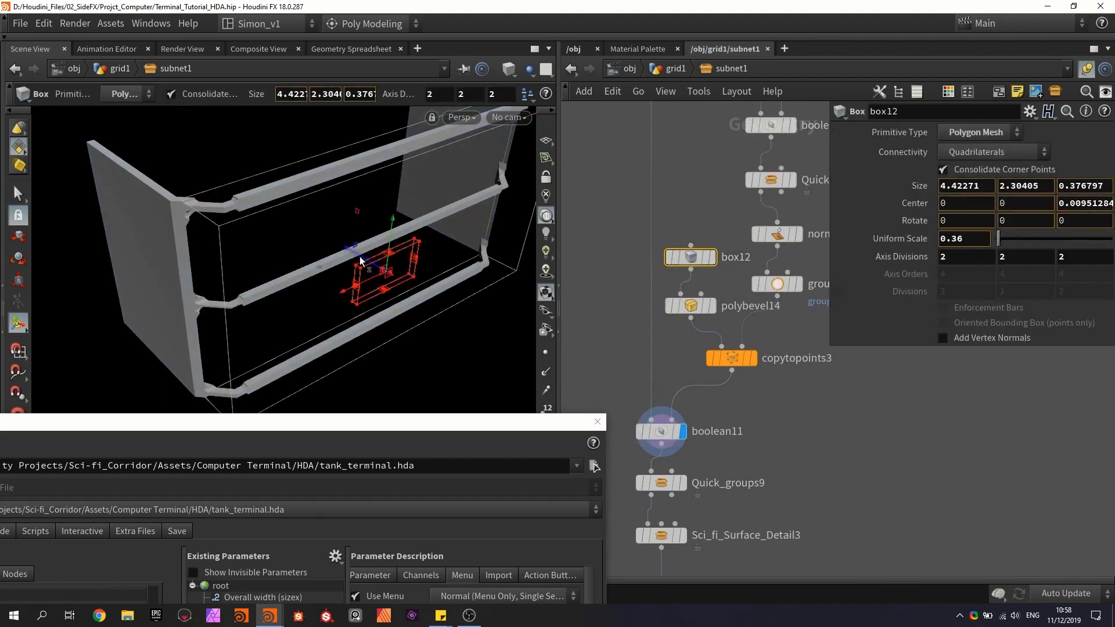
pyautogui.moveTo(357, 253); pyautogui.dragTo(362, 259)
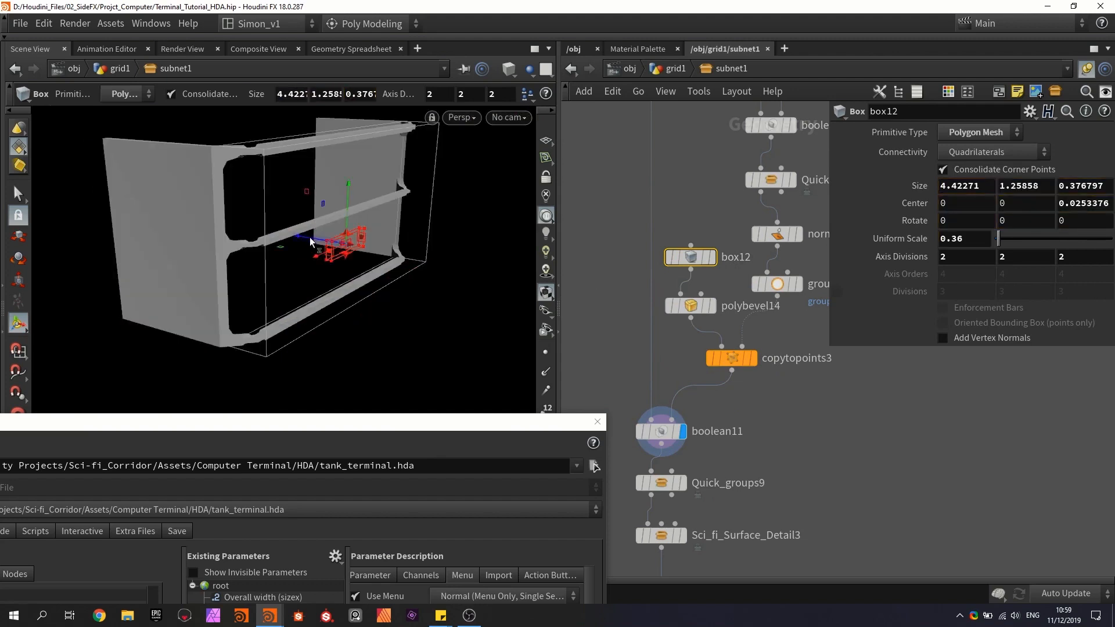
pyautogui.moveTo(309, 237)
pyautogui.mouseDown()
pyautogui.moveTo(277, 210)
pyautogui.moveTo(228, 206)
pyautogui.moveTo(315, 243)
pyautogui.mouseUp()
pyautogui.hotkey('ctrl', 'z')
# Step: Promote box12's Center Z into the Frame folder and label it Side cuts depth
pyautogui.moveTo(468, 429); pyautogui.dragTo(496, 98)
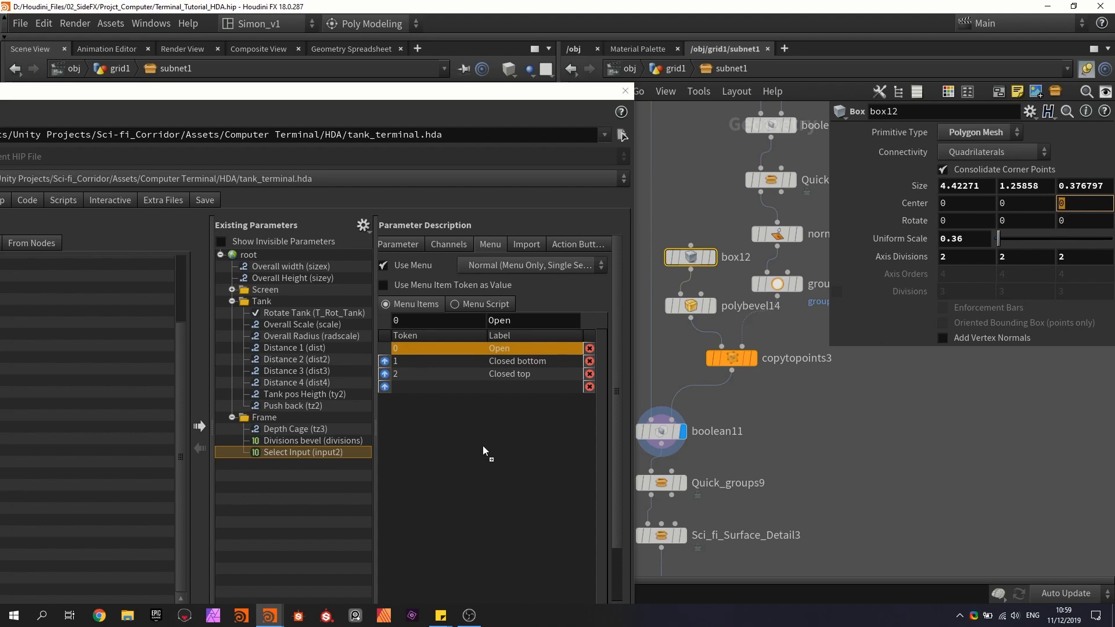
pyautogui.moveTo(269, 423); pyautogui.dragTo(263, 417)
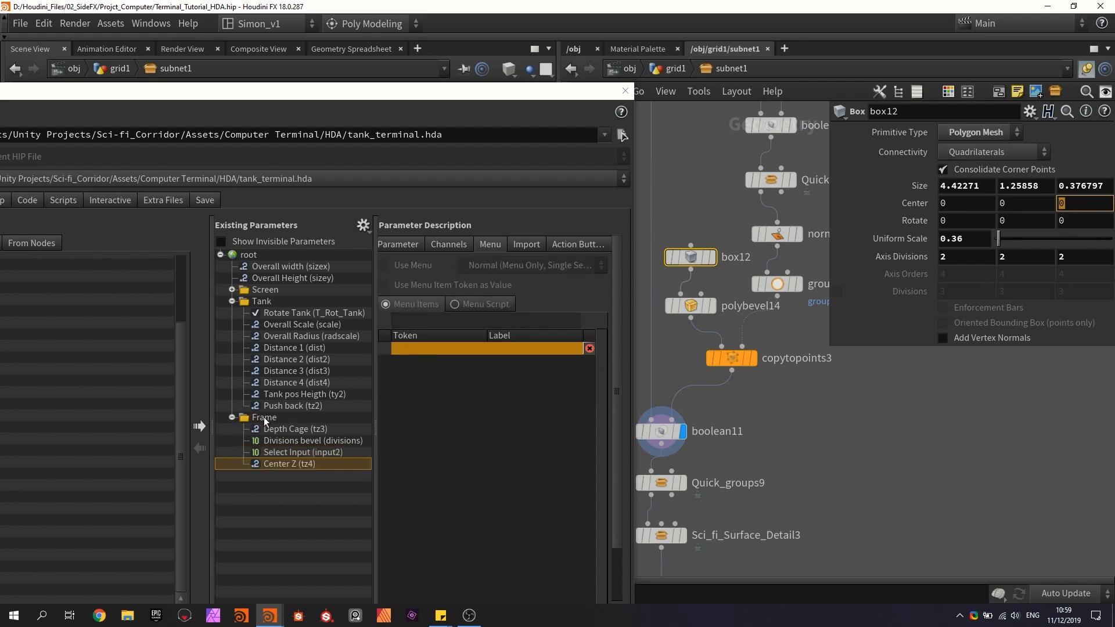
pyautogui.doubleClick(531, 291)
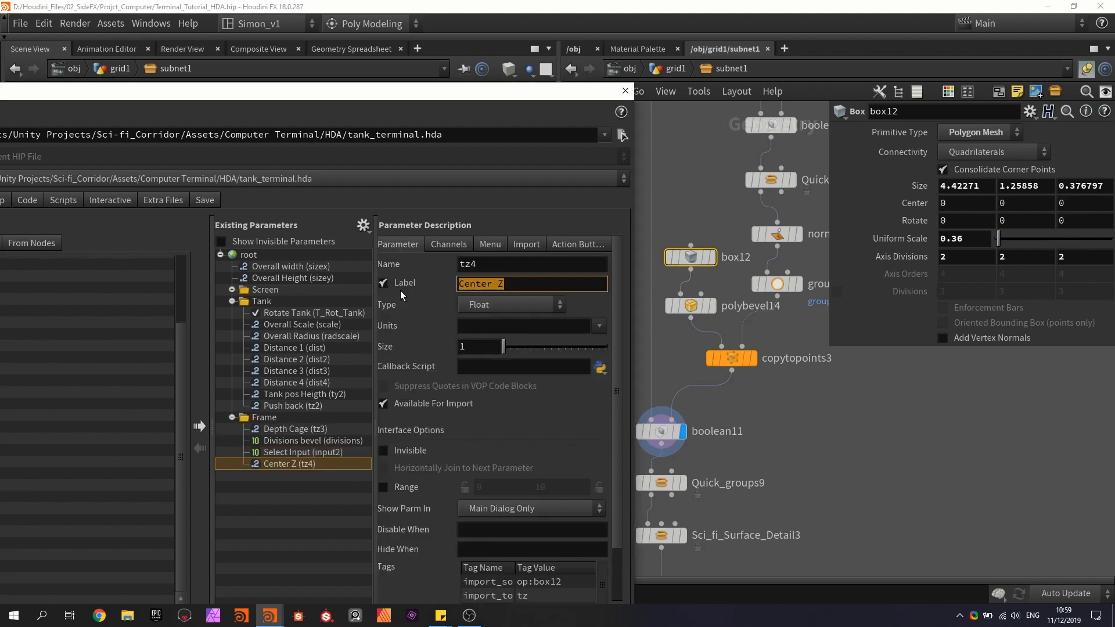
pyautogui.write('Side cuts')
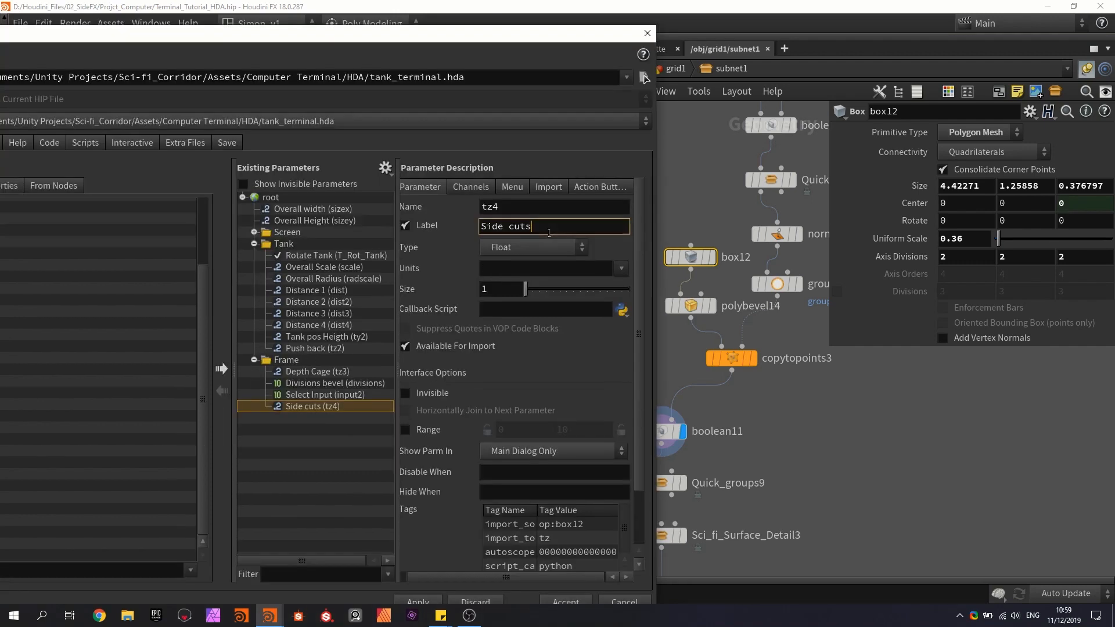
pyautogui.write(' depth')
pyautogui.press('Return')
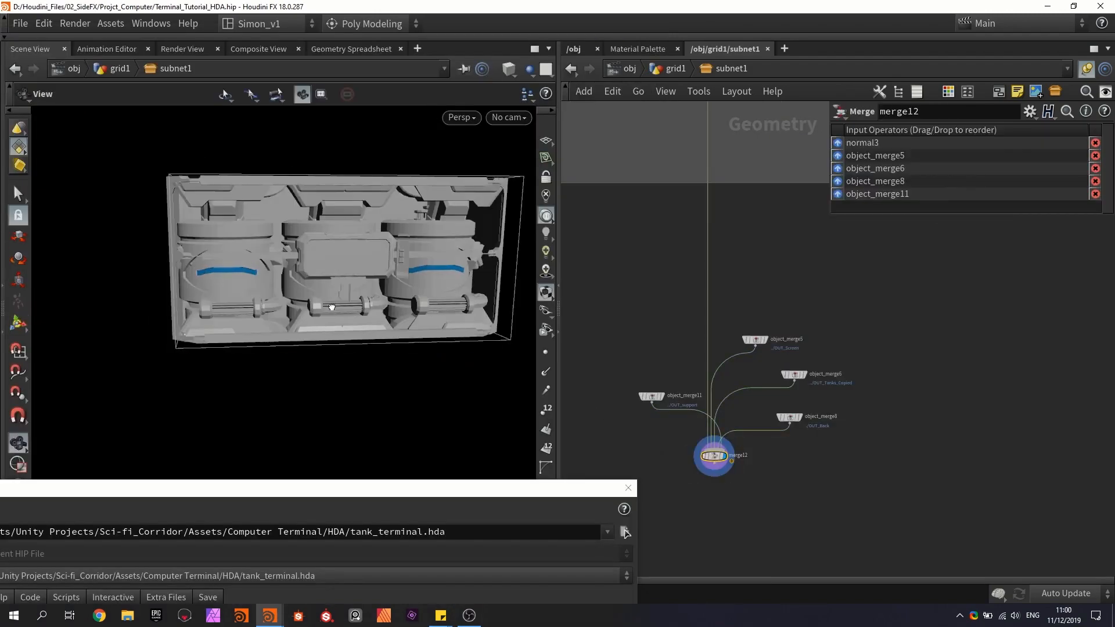
pyautogui.moveTo(332, 307)
pyautogui.mouseDown()
pyautogui.moveTo(222, 239)
pyautogui.moveTo(459, 254)
pyautogui.moveTo(280, 273)
pyautogui.moveTo(389, 313)
pyautogui.moveTo(290, 318)
pyautogui.moveTo(323, 378)
pyautogui.moveTo(324, 299)
pyautogui.mouseUp()
pyautogui.press('Escape')
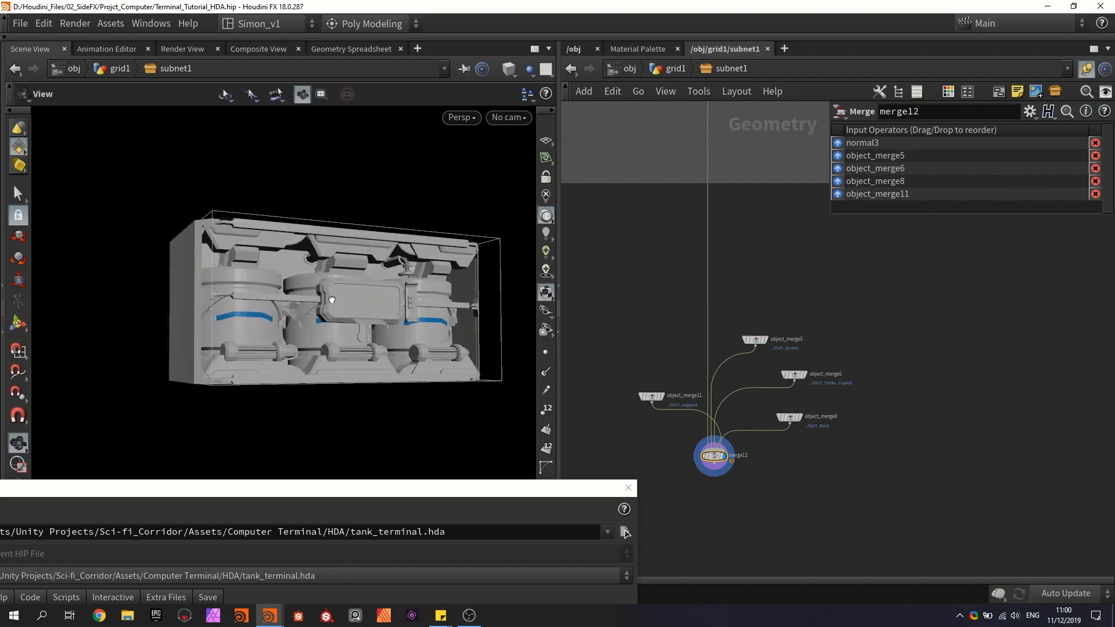
pyautogui.press('Return')
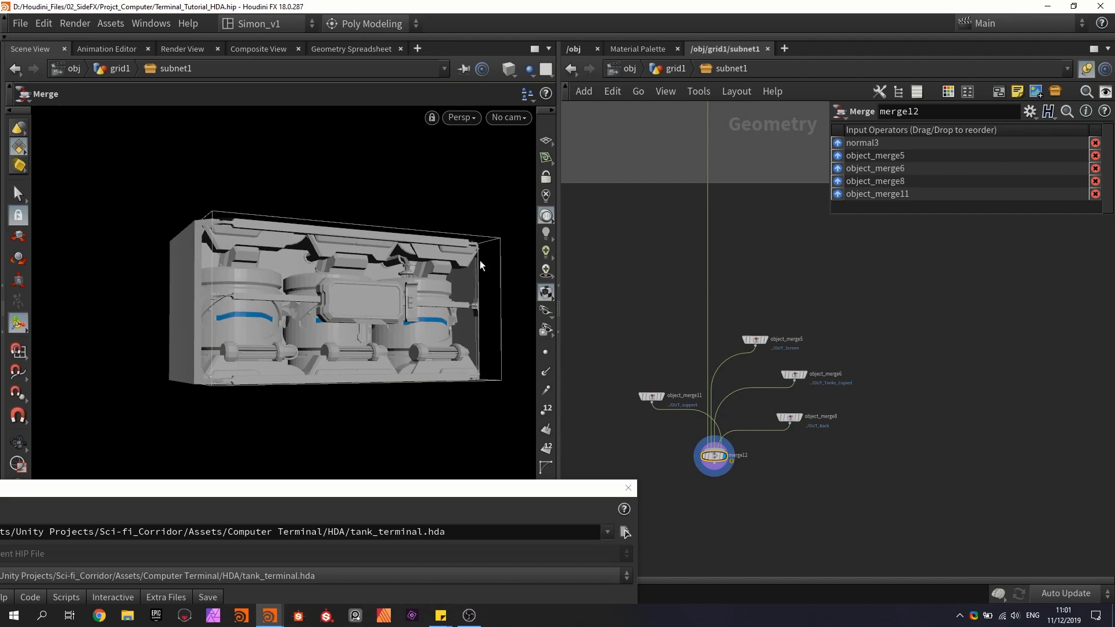
pyautogui.keyDown('alt'); pyautogui.moveTo(480, 261); pyautogui.dragTo(472, 289); pyautogui.keyUp('alt')
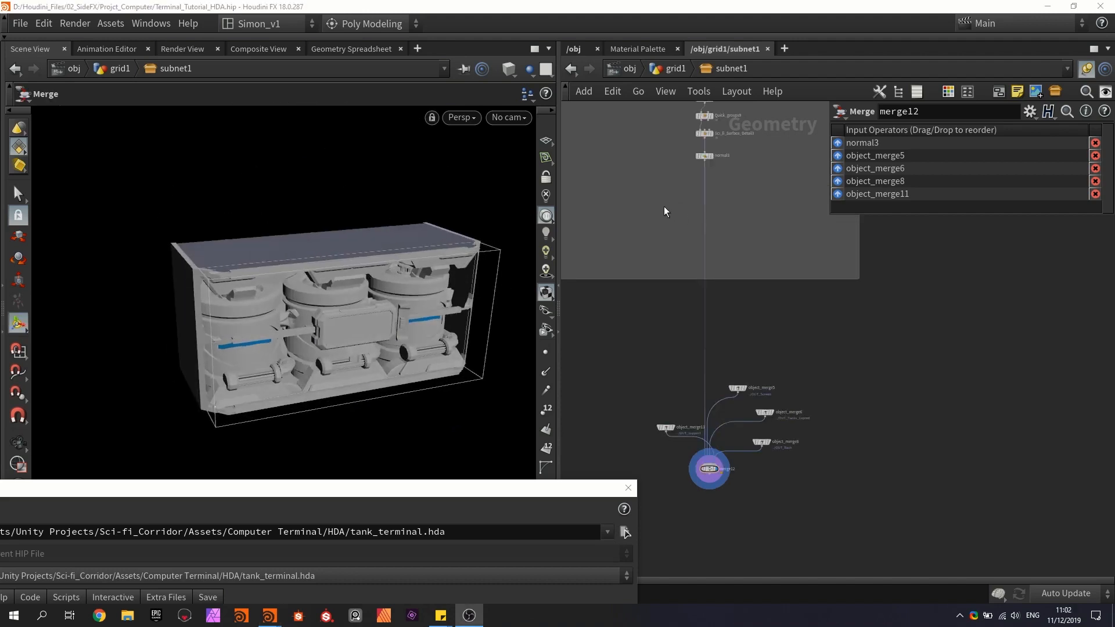
# Step: Insert a Merge node on the connection between polybevel13 and boolean8
pyautogui.moveTo(658, 189)
pyautogui.mouseDown(button='middle')
pyautogui.moveTo(673, 303)
pyautogui.moveTo(646, 313)
pyautogui.mouseUp(button='middle')
pyautogui.scroll(-1, 673, 303)
pyautogui.moveTo(674, 250)
pyautogui.mouseDown(button='middle')
pyautogui.moveTo(671, 305)
pyautogui.moveTo(644, 291)
pyautogui.mouseUp(button='middle')
pyautogui.scroll(5, 671, 287)
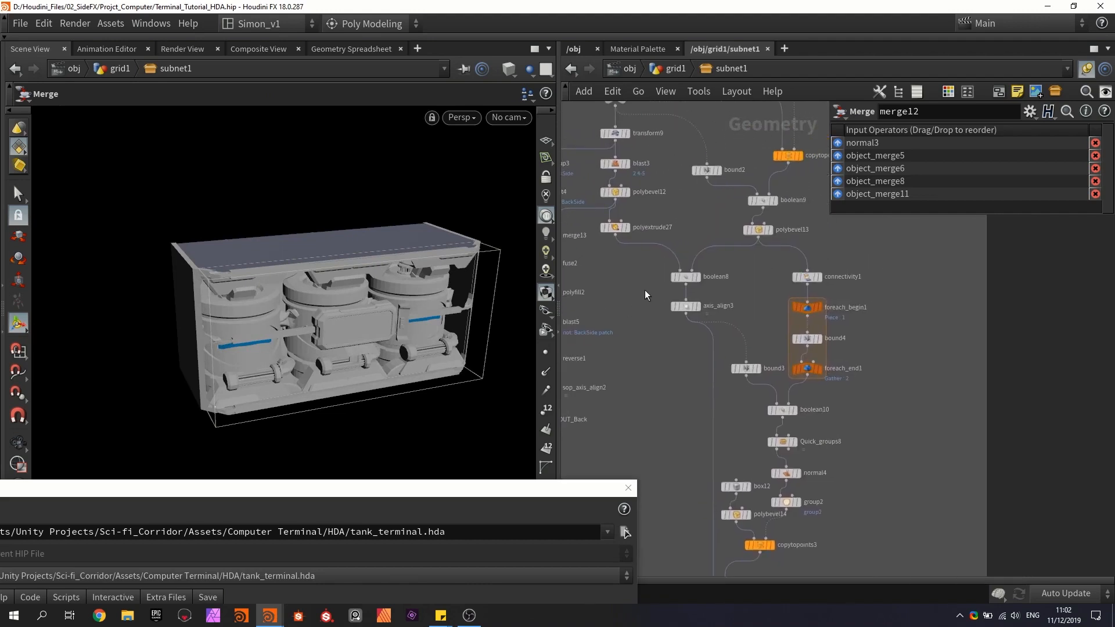
pyautogui.scroll(1, 644, 287)
pyautogui.moveTo(652, 285); pyautogui.dragTo(665, 350)
pyautogui.click(711, 274)
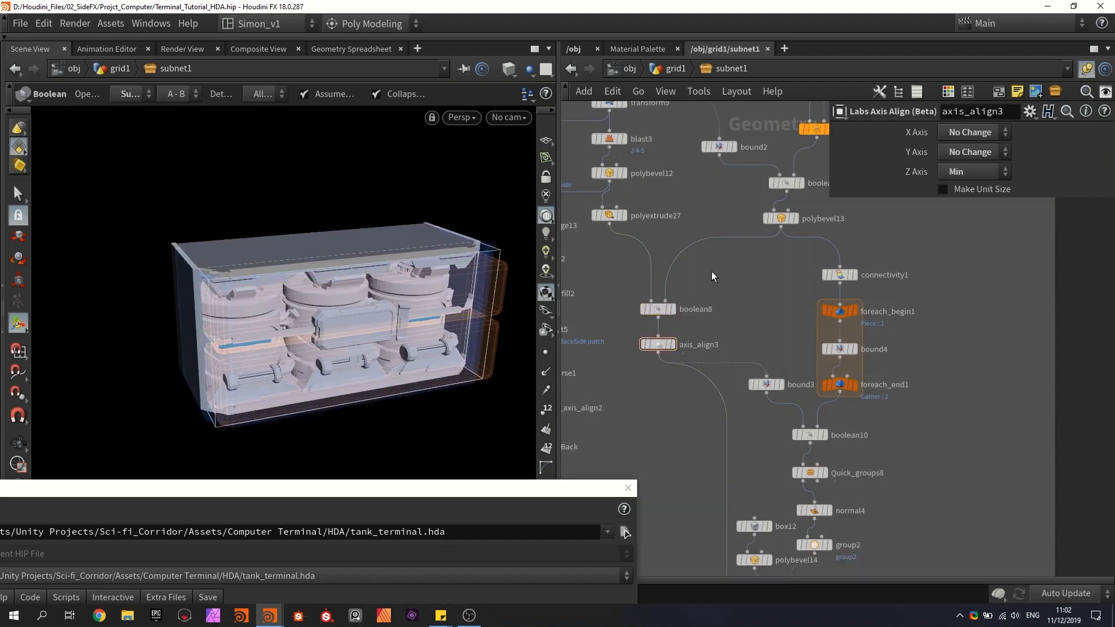
pyautogui.moveTo(730, 264); pyautogui.dragTo(707, 311, button='middle')
pyautogui.press('Tab')
pyautogui.write('mer')
pyautogui.press('Return')
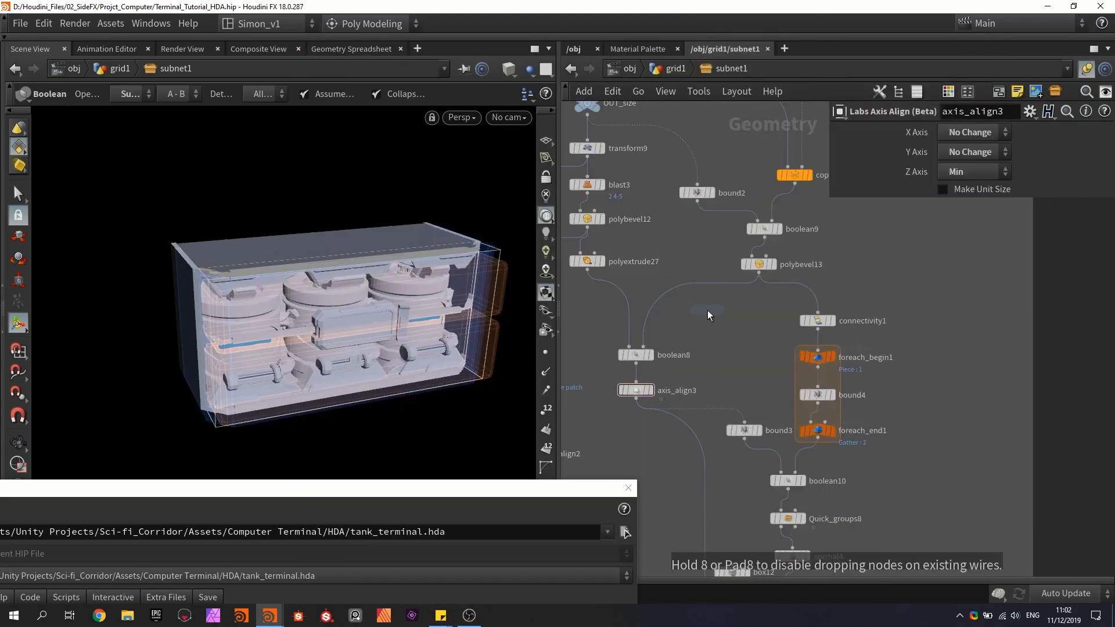
pyautogui.click(708, 310)
pyautogui.scroll(3, 705, 314)
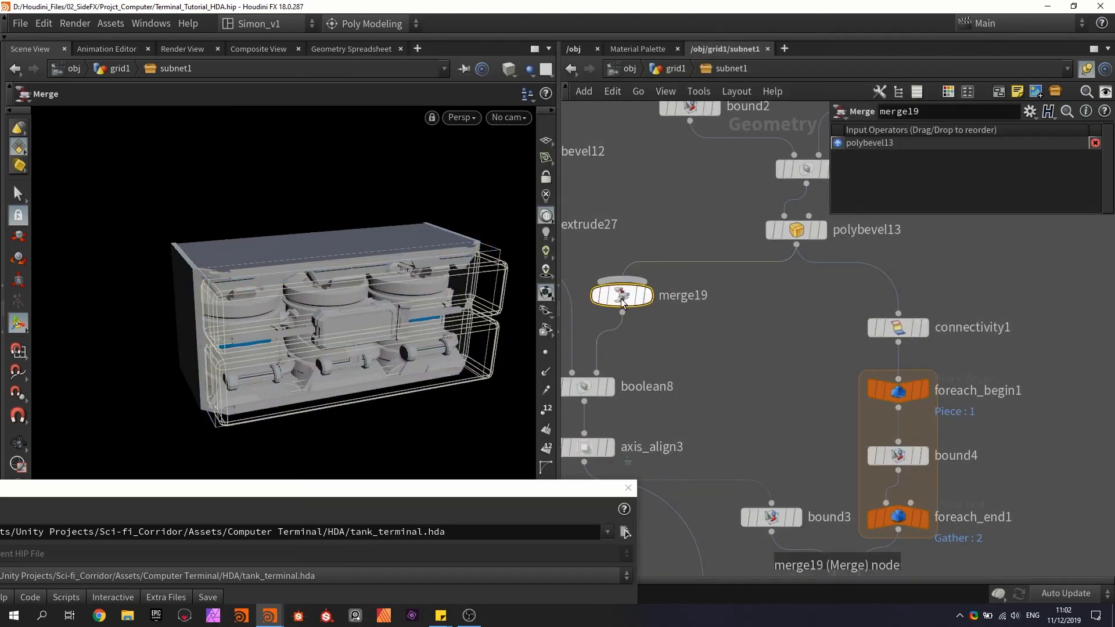
# Step: Add a Box node beside the new merge and connect its output into that merge
pyautogui.press('Tab')
pyautogui.write('box')
pyautogui.press('Return')
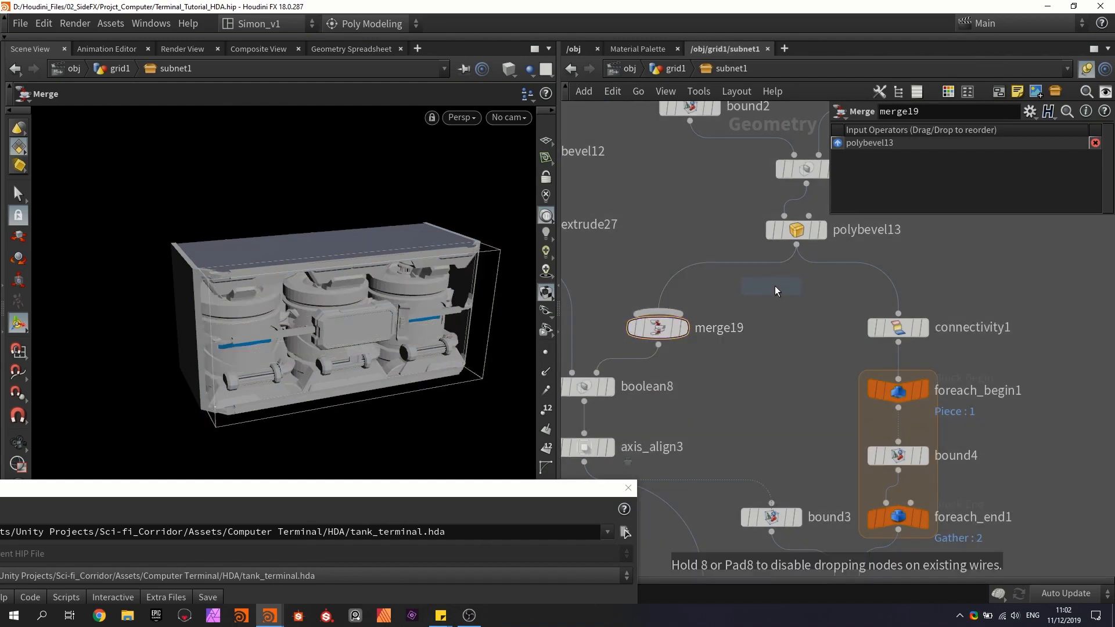
pyautogui.click(777, 287)
pyautogui.moveTo(771, 301); pyautogui.dragTo(705, 314)
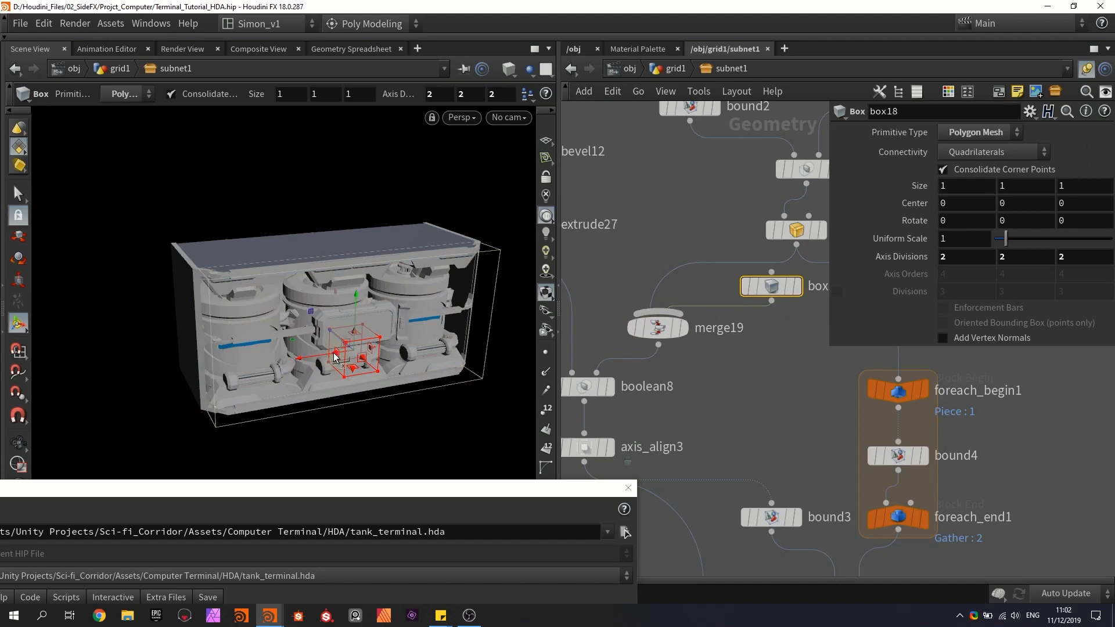
# Step: Stretch box18 to about 11.35 in X and 14.07 in Z, and raise its Center Y to about 2.41
pyautogui.moveTo(335, 357); pyautogui.dragTo(141, 380)
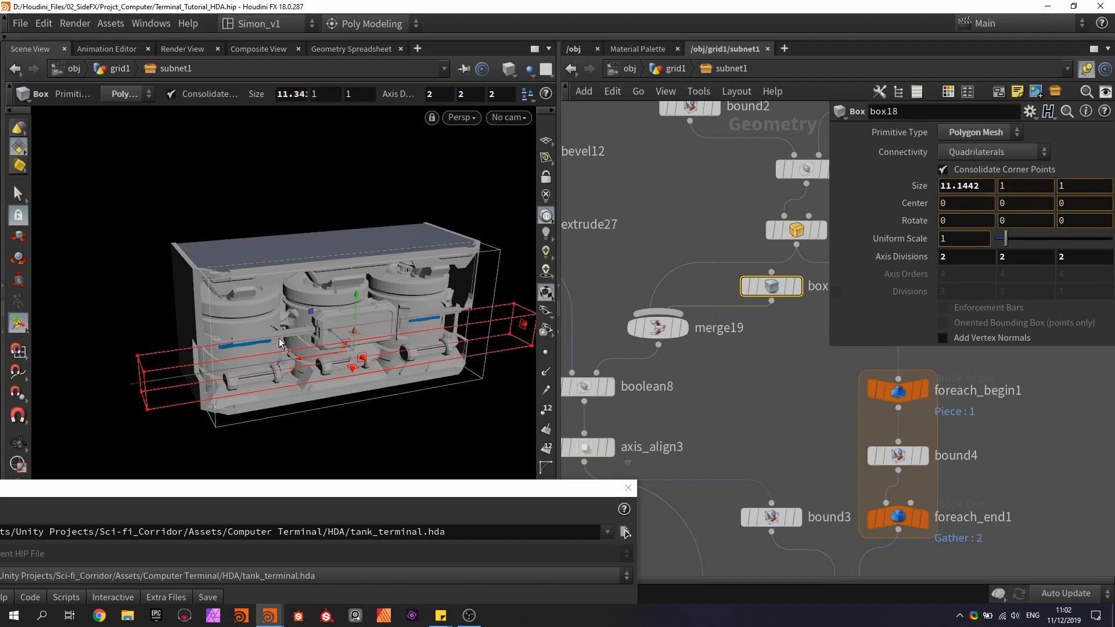
pyautogui.keyDown('alt'); pyautogui.moveTo(279, 338); pyautogui.dragTo(332, 338); pyautogui.keyUp('alt')
pyautogui.scroll(-2, 332, 338)
pyautogui.keyDown('alt'); pyautogui.moveTo(332, 338); pyautogui.dragTo(372, 292, button='middle'); pyautogui.keyUp('alt')
pyautogui.moveTo(354, 295); pyautogui.dragTo(346, 140)
pyautogui.keyDown('alt'); pyautogui.moveTo(374, 197); pyautogui.dragTo(300, 201); pyautogui.keyUp('alt')
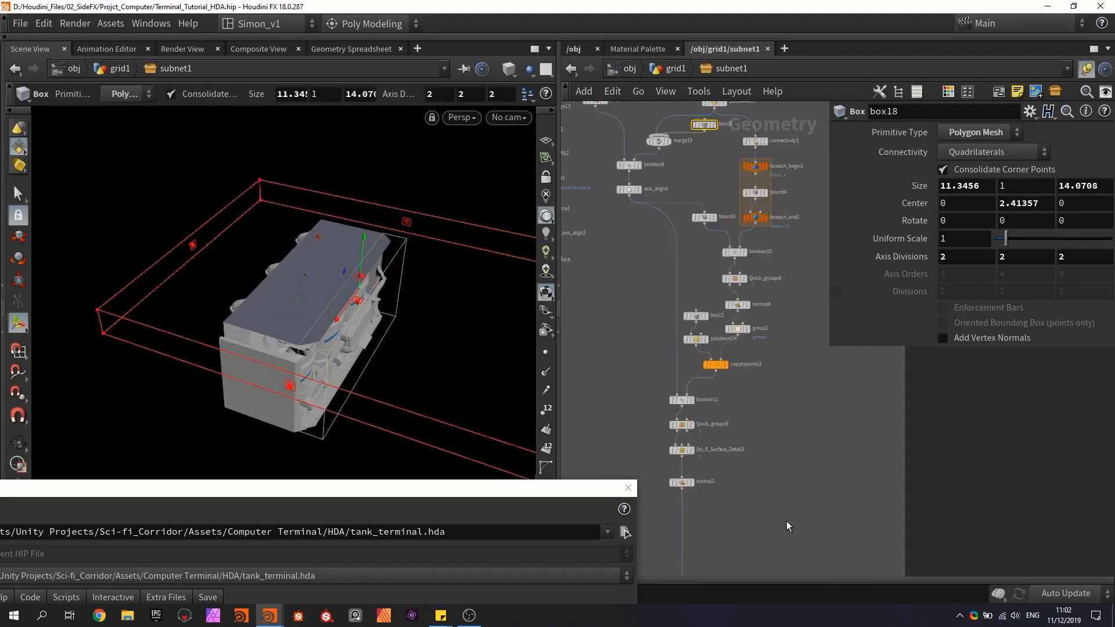
# Step: Insert a Switch node on the connection between box18 and merge19, moving merge19 away to make room
pyautogui.moveTo(799, 521); pyautogui.dragTo(654, 256)
pyautogui.moveTo(691, 296); pyautogui.dragTo(695, 302)
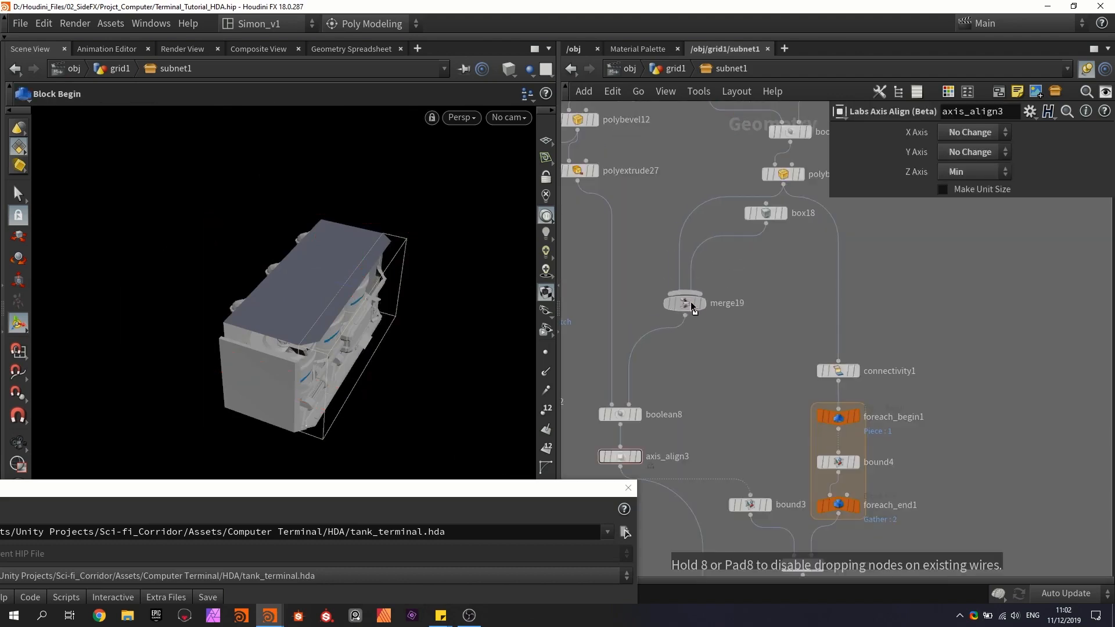
pyautogui.press('Tab')
pyautogui.write('swi')
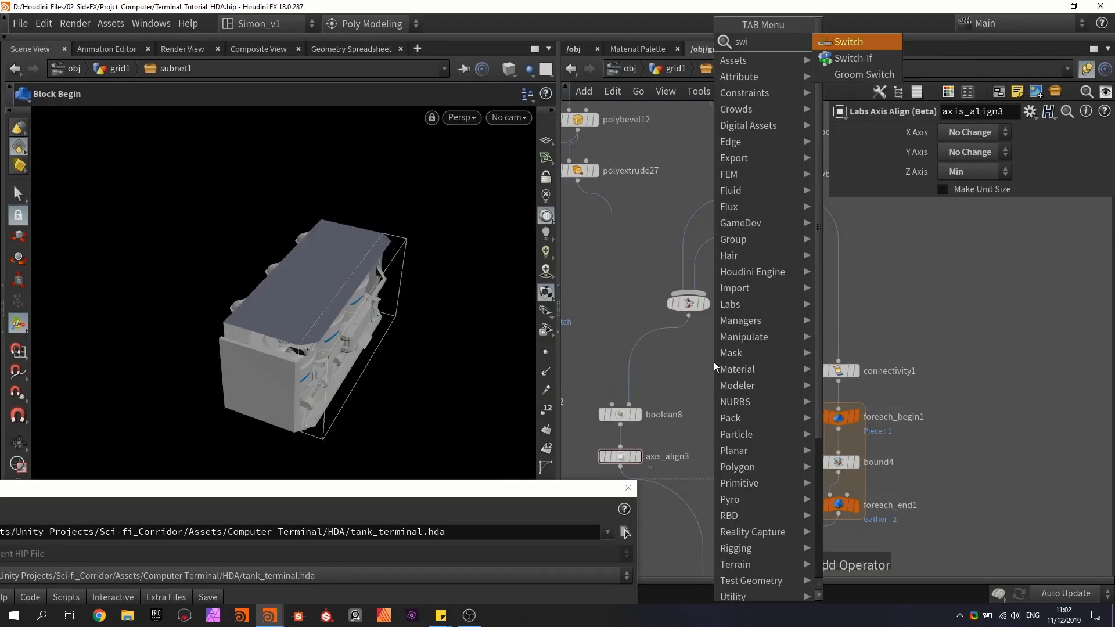
pyautogui.click(851, 42)
pyautogui.click(711, 256)
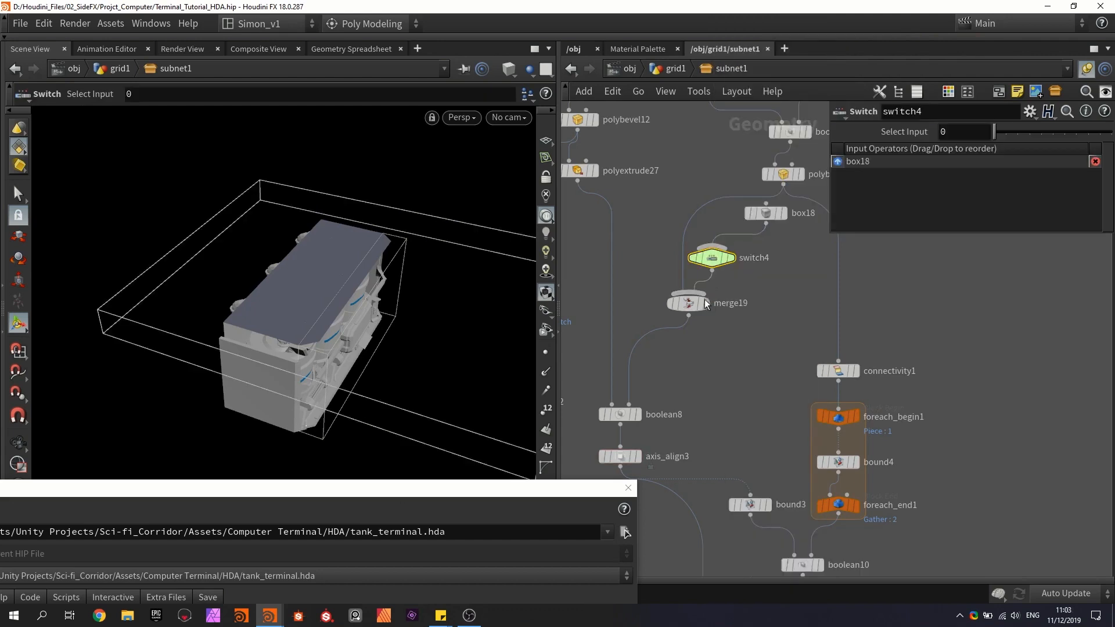
pyautogui.moveTo(706, 304); pyautogui.dragTo(674, 351)
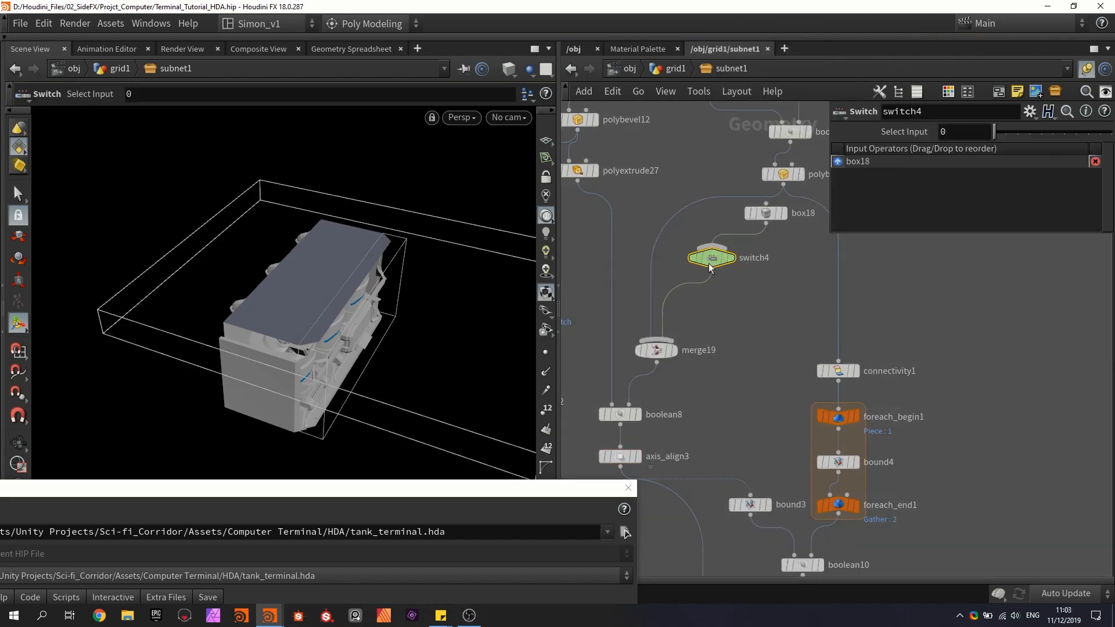
# Step: Add a Null node beside box18 and connect it as another input of switch4
pyautogui.moveTo(709, 265); pyautogui.dragTo(753, 300)
pyautogui.press('Tab')
pyautogui.write('nu')
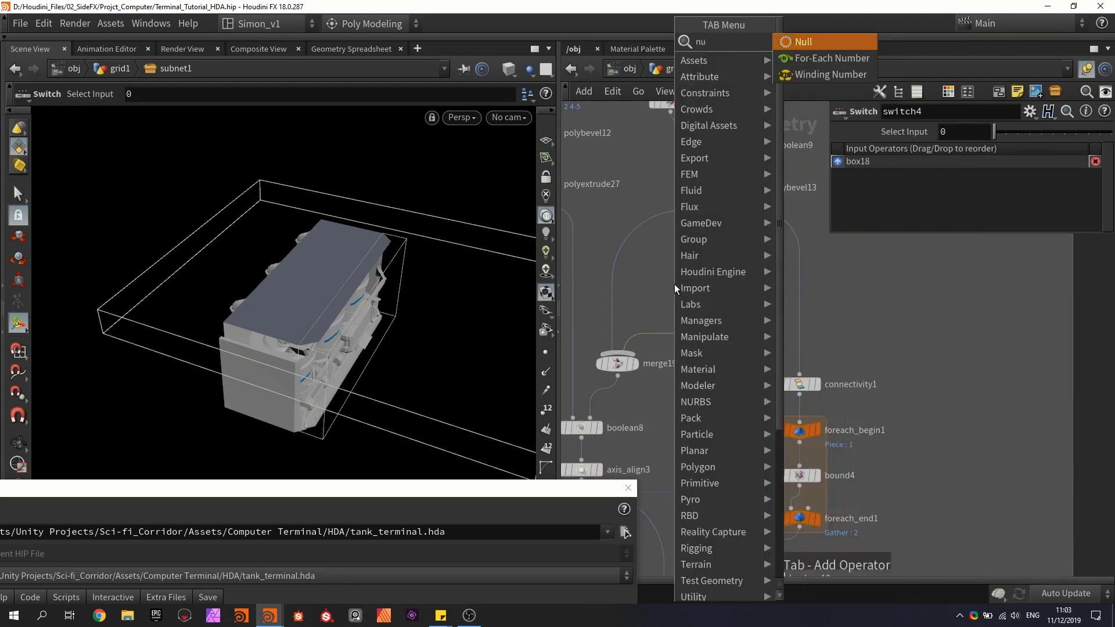
pyautogui.press('Return')
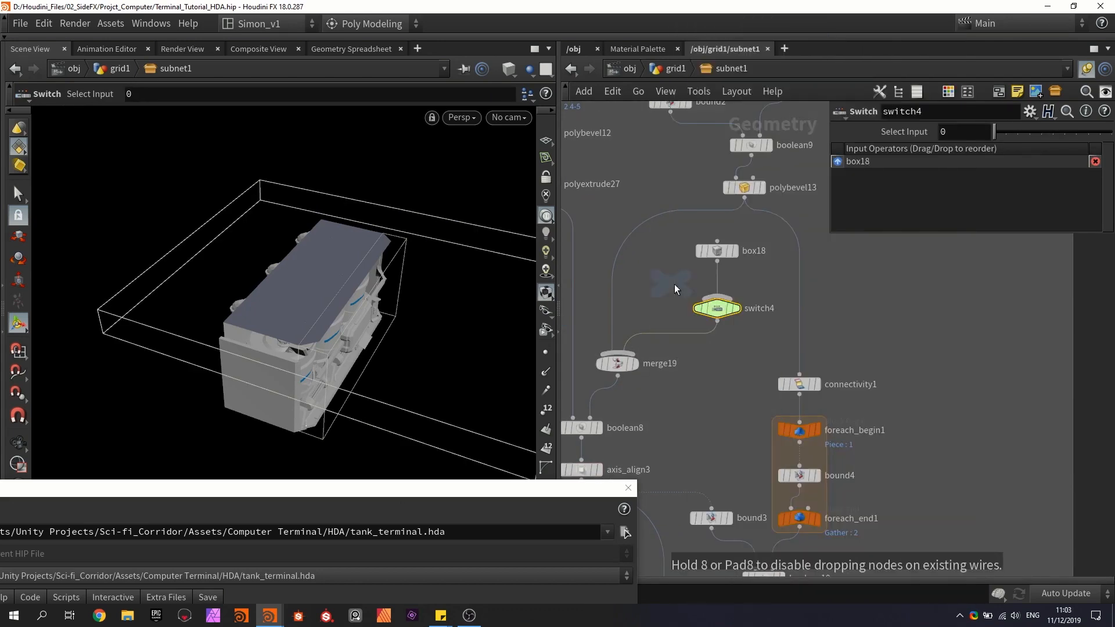
pyautogui.click(664, 266)
pyautogui.click(665, 269)
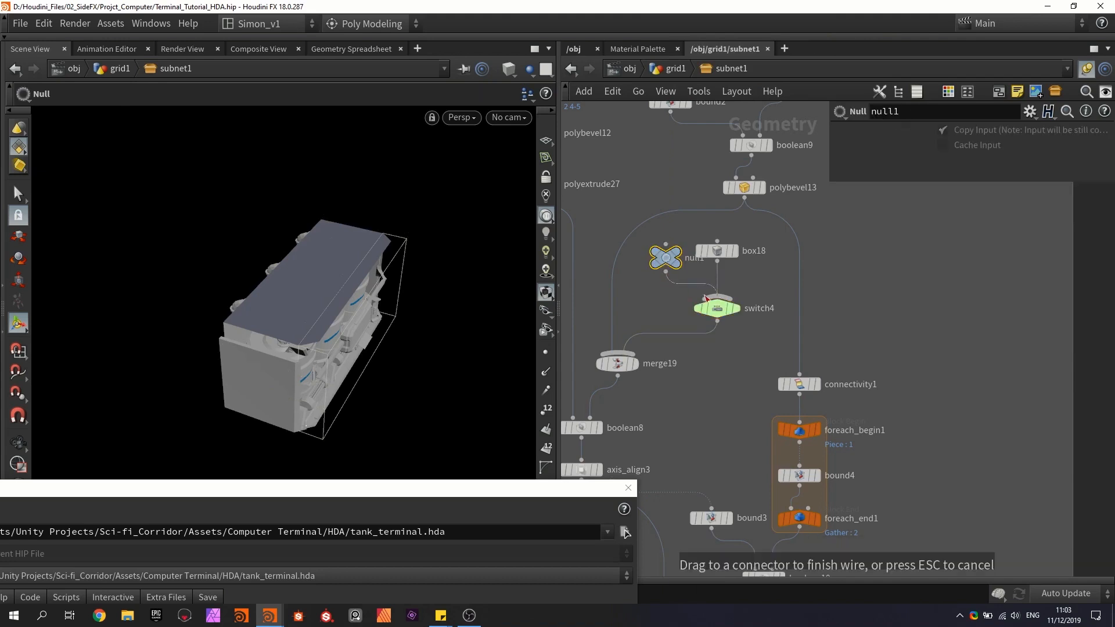
pyautogui.moveTo(719, 253); pyautogui.dragTo(744, 256)
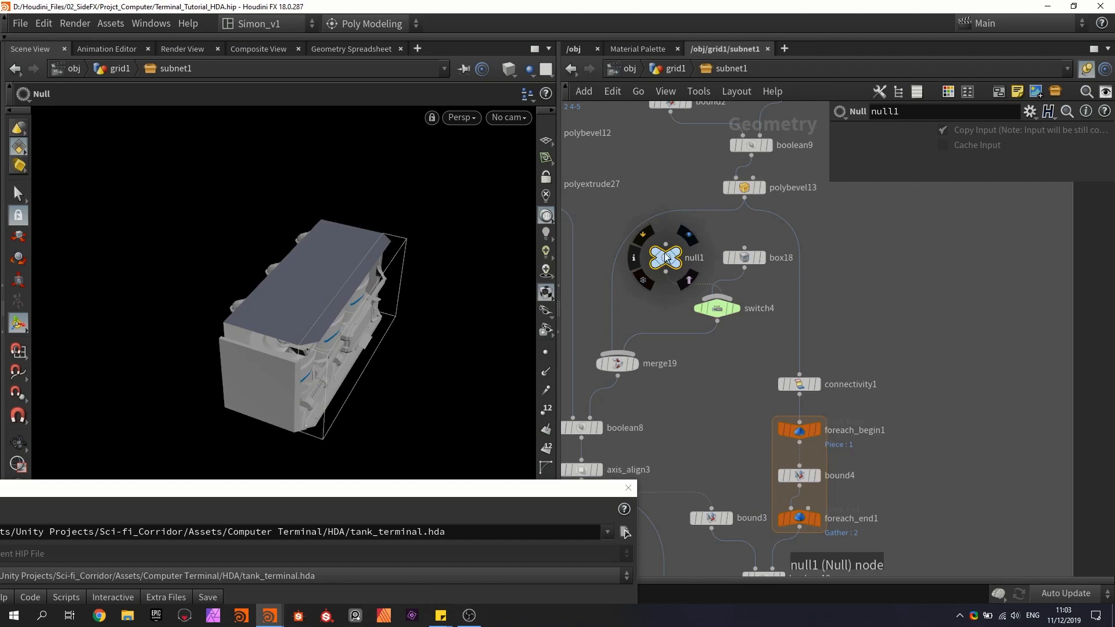
# Step: Add a spare input to box18 and point it at polybevel13
pyautogui.click(748, 257)
pyautogui.moveTo(796, 234); pyautogui.dragTo(740, 309, button='middle')
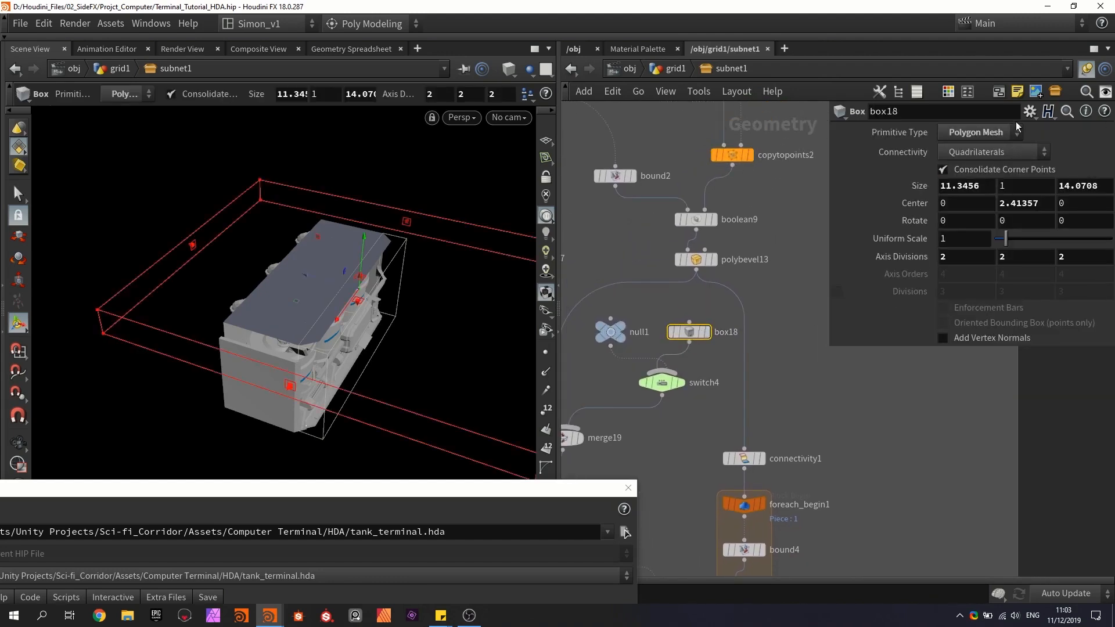
pyautogui.moveTo(266, 398)
pyautogui.mouseDown()
pyautogui.moveTo(264, 426)
pyautogui.moveTo(277, 403)
pyautogui.mouseUp()
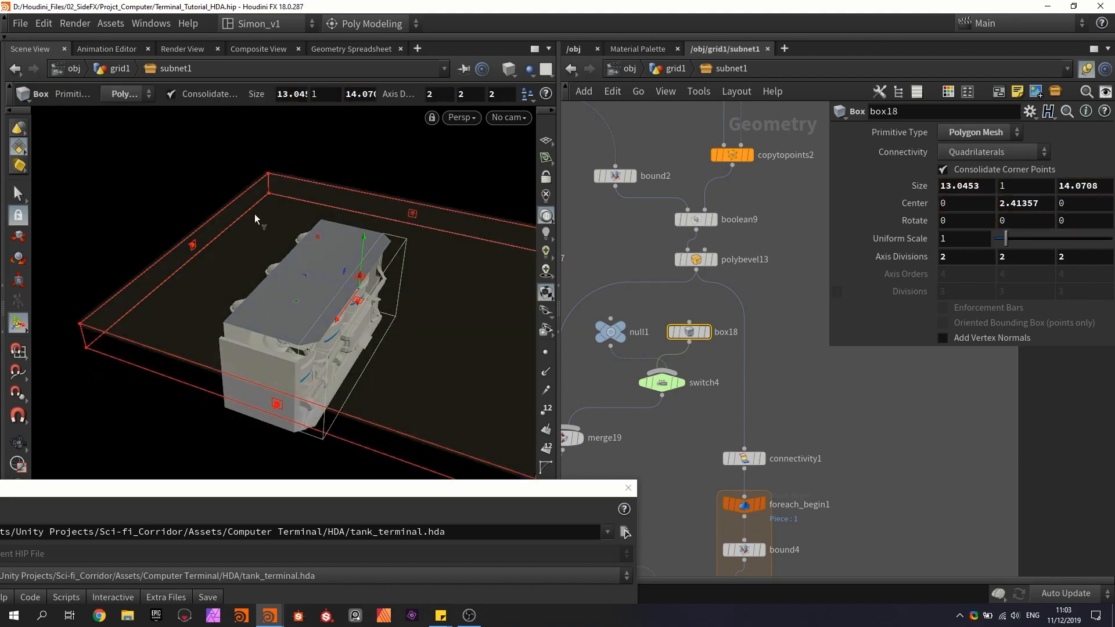
pyautogui.click(1029, 113)
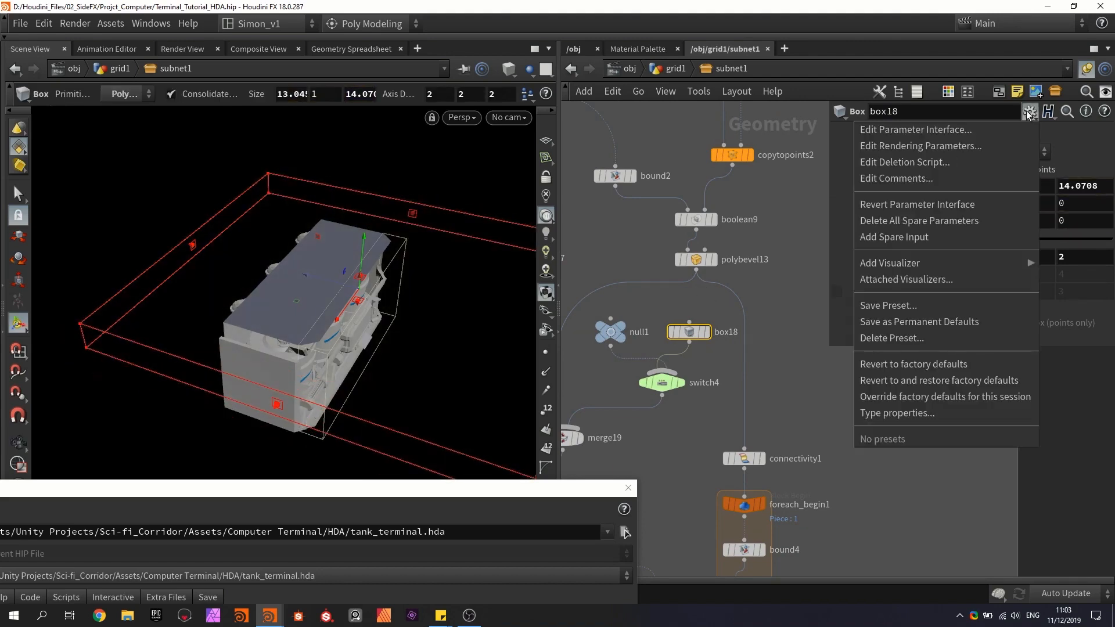
pyautogui.click(942, 235)
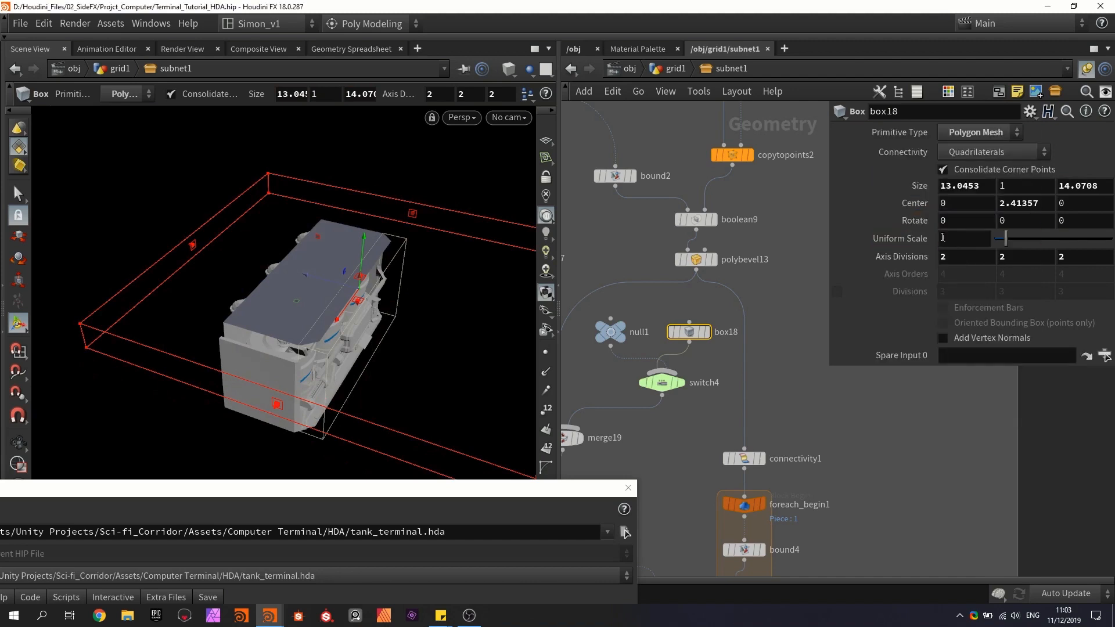
pyautogui.moveTo(697, 259); pyautogui.dragTo(977, 353)
# Step: Set box18's X size to the expression bbox(-1, D_XSIZE) *3
pyautogui.moveTo(982, 186); pyautogui.dragTo(905, 190)
pyautogui.write('bbo')
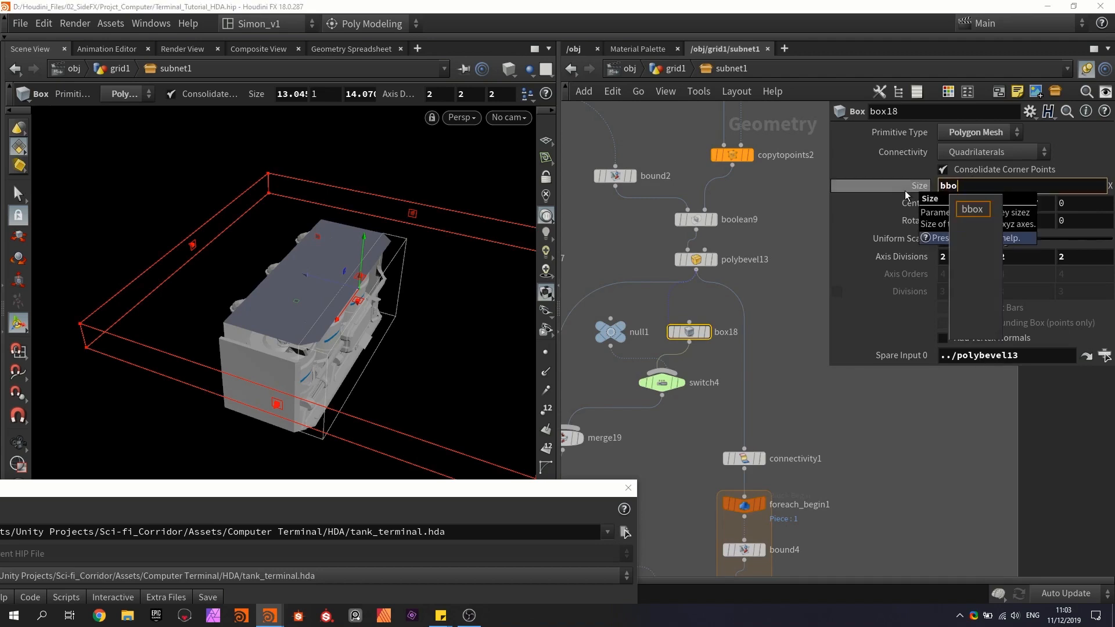
pyautogui.write('x(-1')
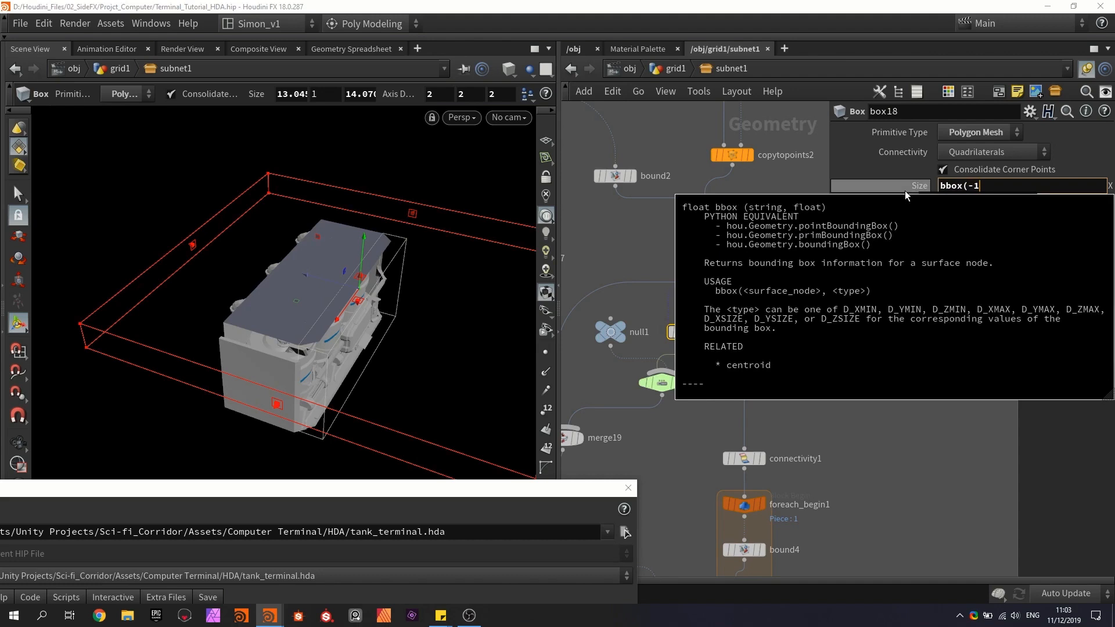
pyautogui.write(', D_S')
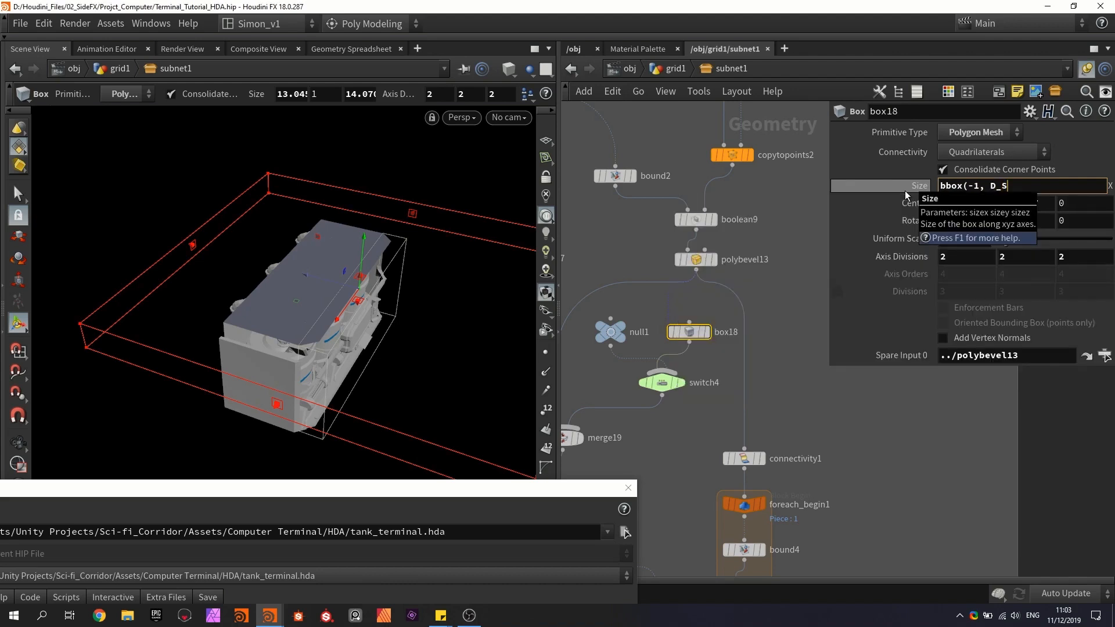
pyautogui.press('BackSpace')
pyautogui.write('XSIZE) *')
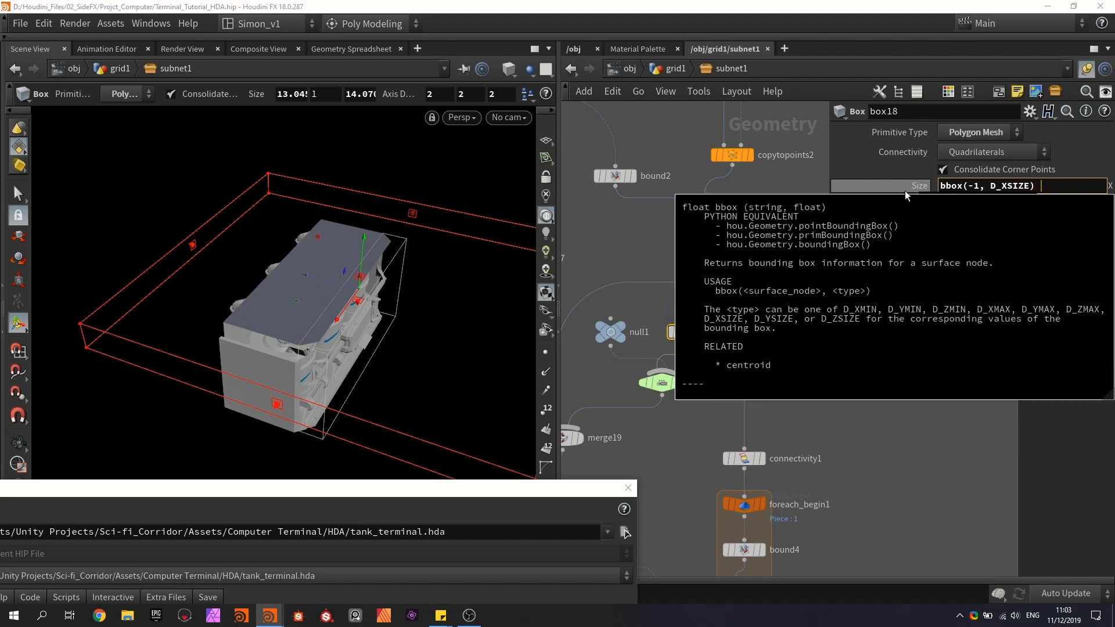
pyautogui.write('2')
pyautogui.press('Return')
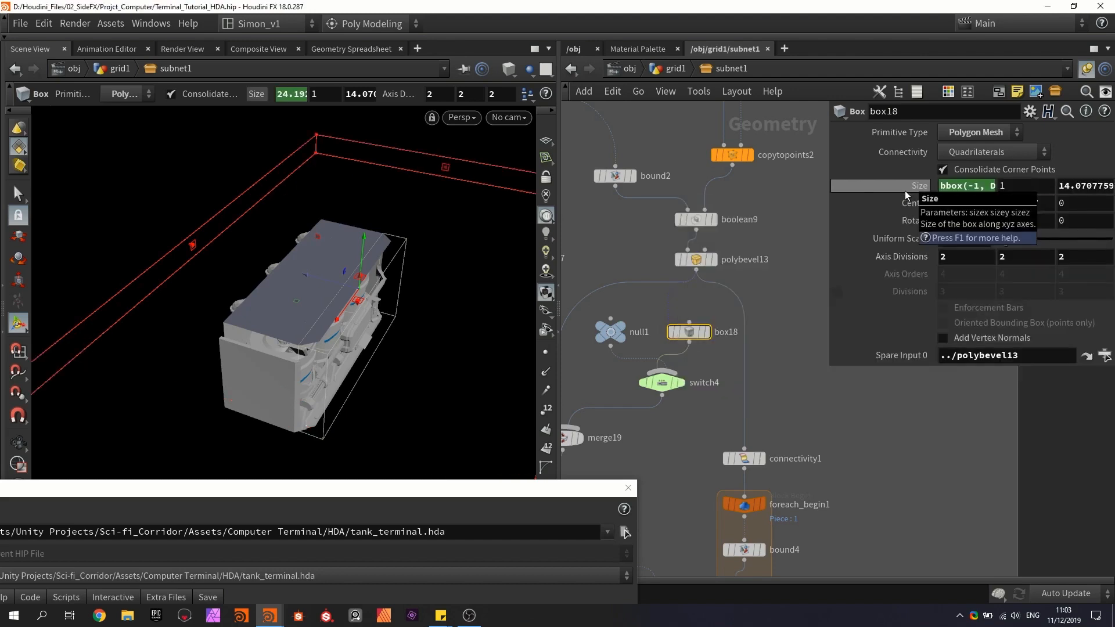
# Step: Copy the X size expression into box18's Z size and change its type to D_ZSIZE
pyautogui.click(964, 185)
pyautogui.hotkey('ctrl', 'c')
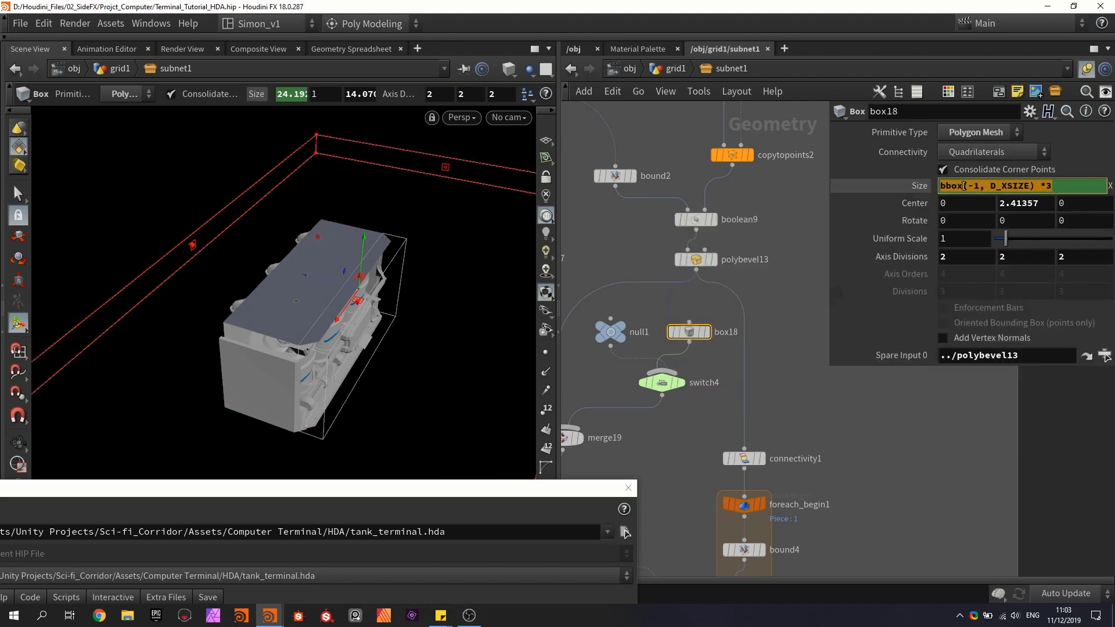
pyautogui.click(892, 445)
pyautogui.click(1091, 185)
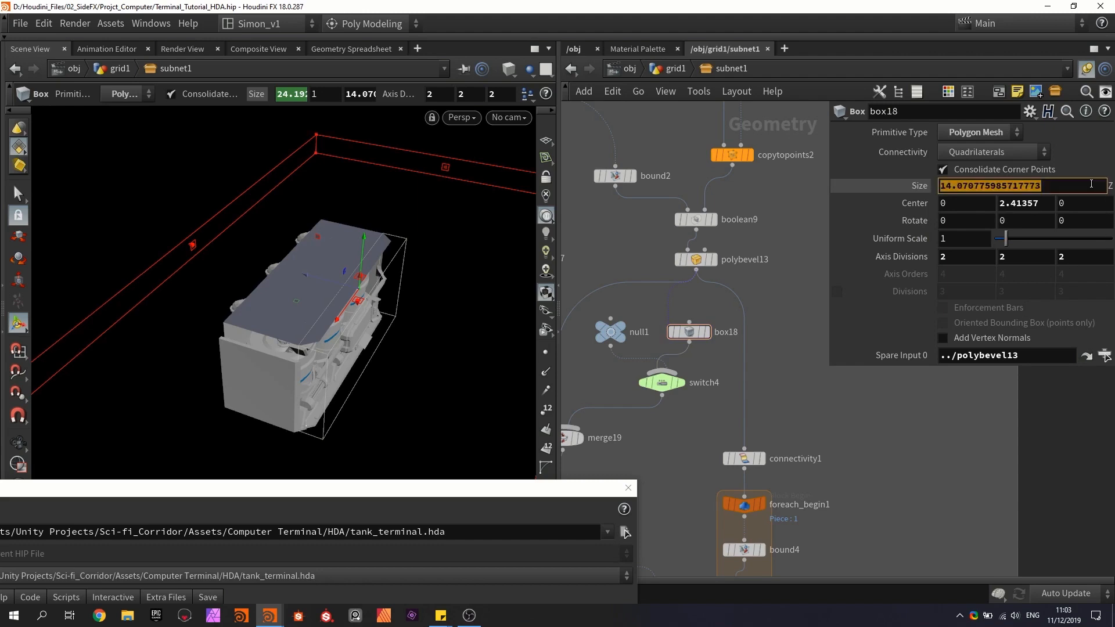
pyautogui.hotkey('ctrl', 'v')
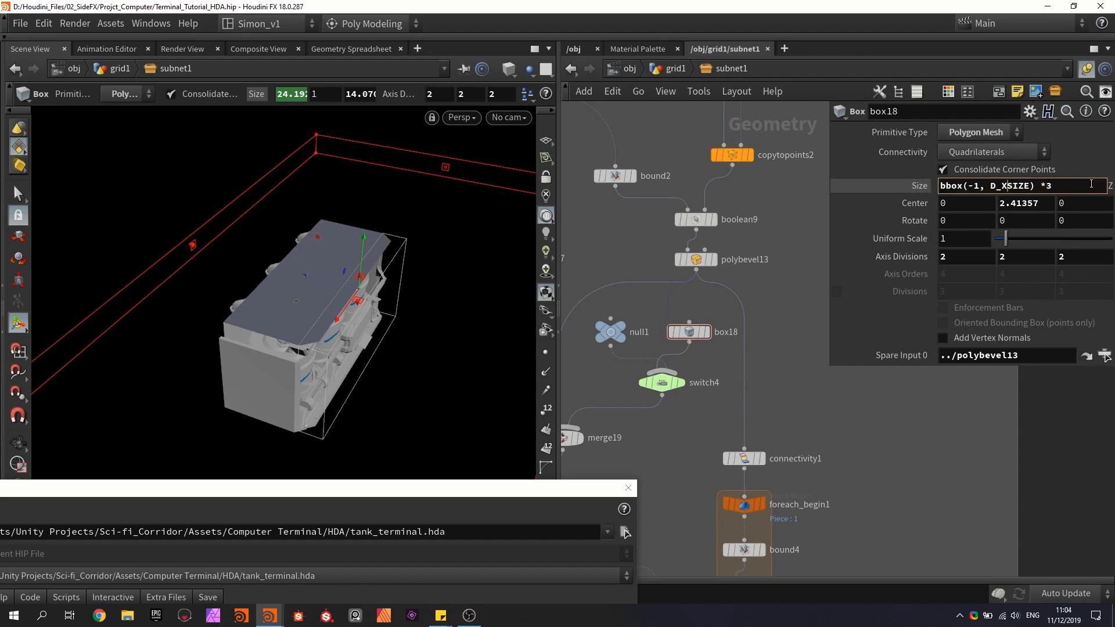
pyautogui.press('BackSpace')
pyautogui.write('Z')
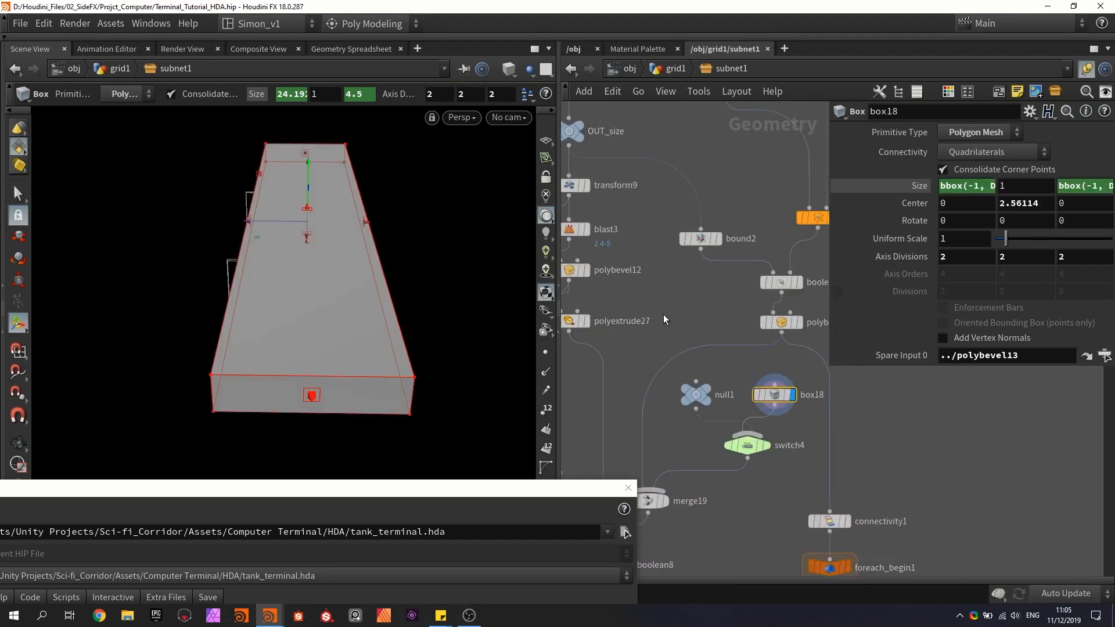
# Step: Replace box18's spare input reference with polyextrude27
pyautogui.click(693, 316)
pyautogui.moveTo(989, 417); pyautogui.dragTo(1045, 409, button='middle')
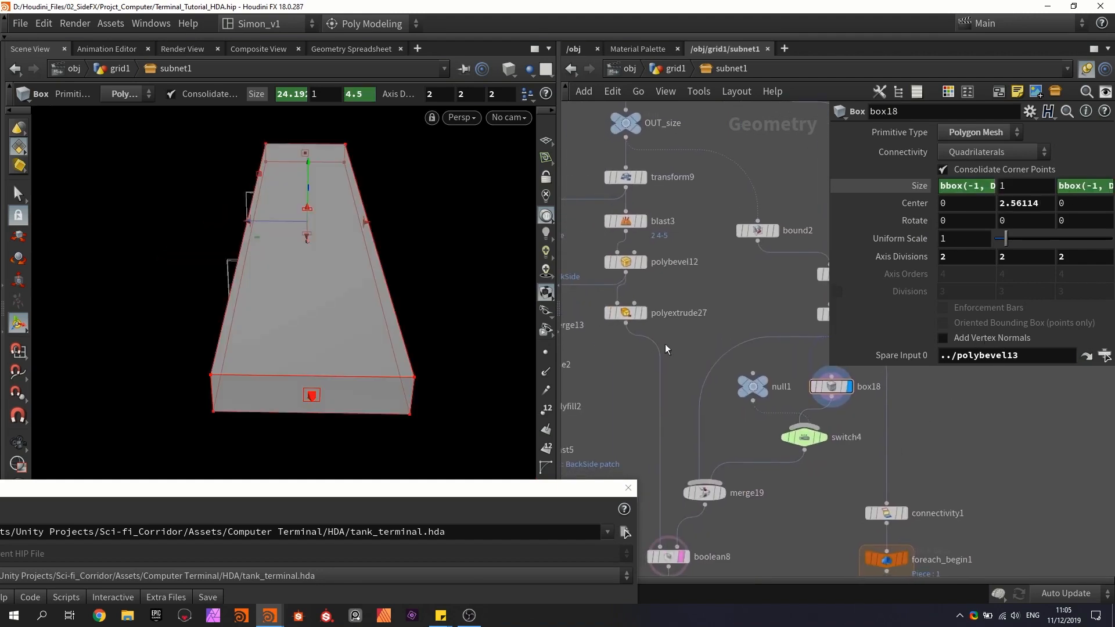
pyautogui.moveTo(626, 316); pyautogui.dragTo(998, 355)
pyautogui.keyDown('alt'); pyautogui.moveTo(365, 300); pyautogui.dragTo(346, 276); pyautogui.keyUp('alt')
pyautogui.press('Return')
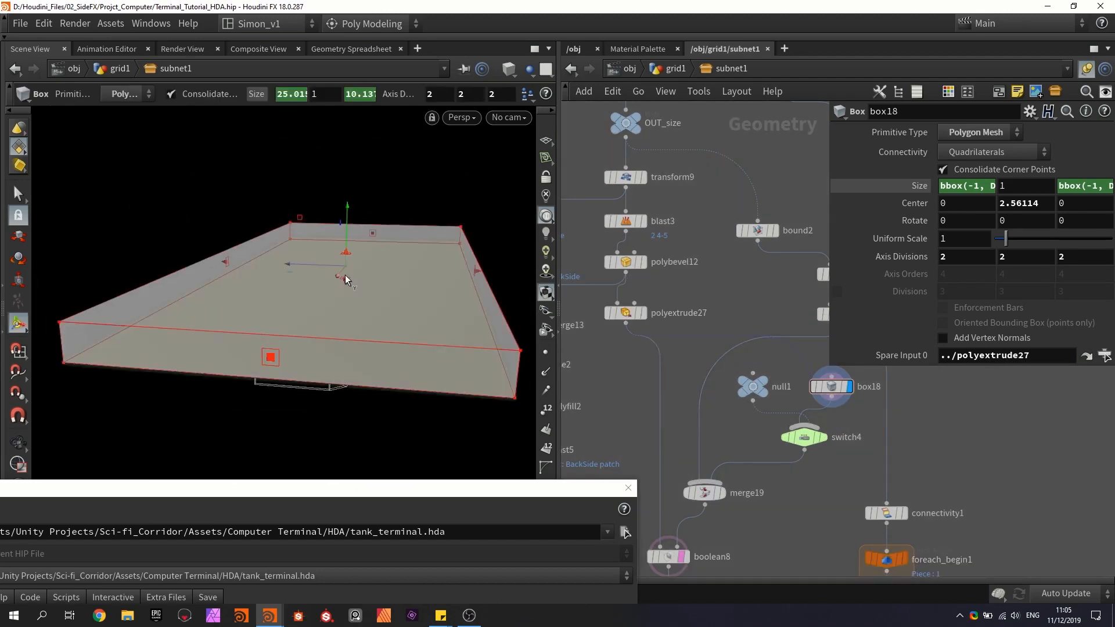
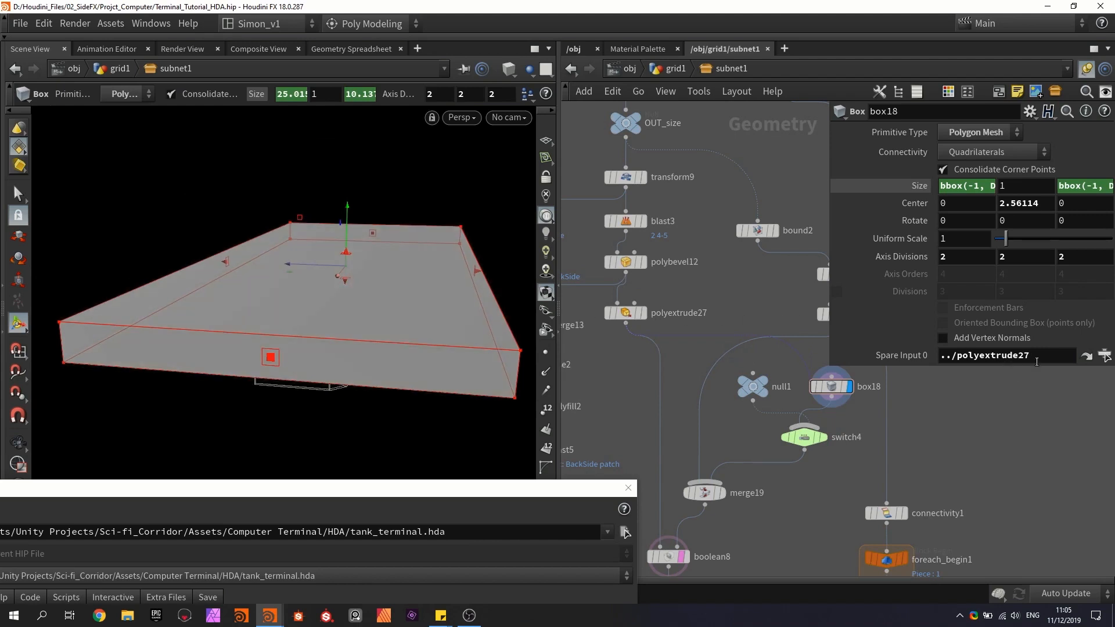
pyautogui.moveTo(1037, 356); pyautogui.dragTo(942, 353)
# Step: Set box18's Center Y to the expression bbox(-1, D_YMAX) and view the box from the front
pyautogui.moveTo(966, 416); pyautogui.dragTo(856, 391, button='middle')
pyautogui.scroll(2, 760, 431)
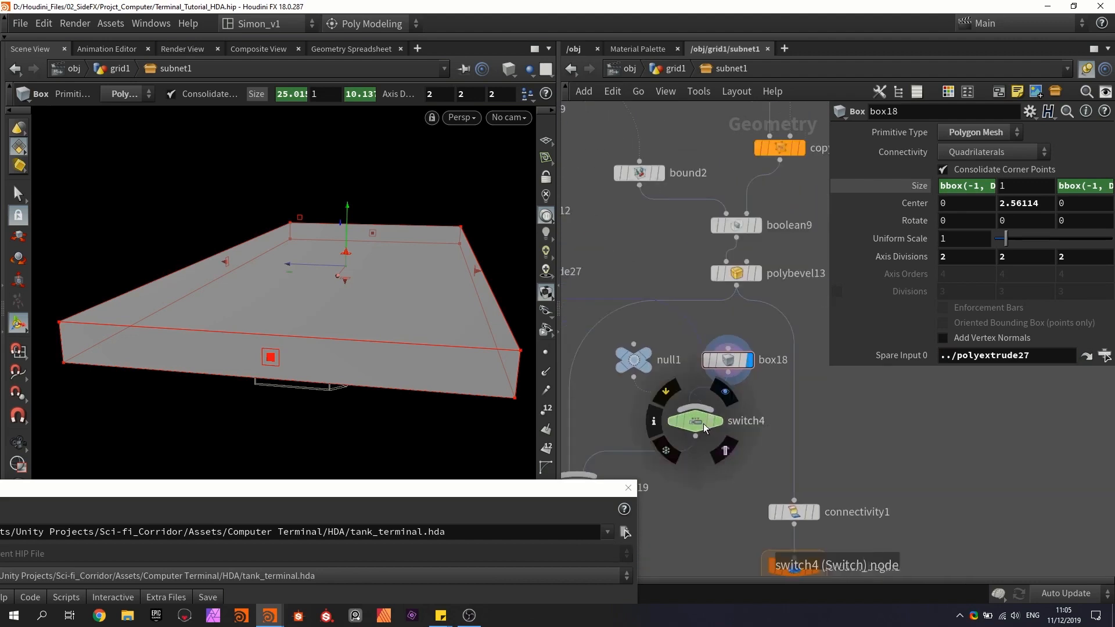
pyautogui.click(1043, 205)
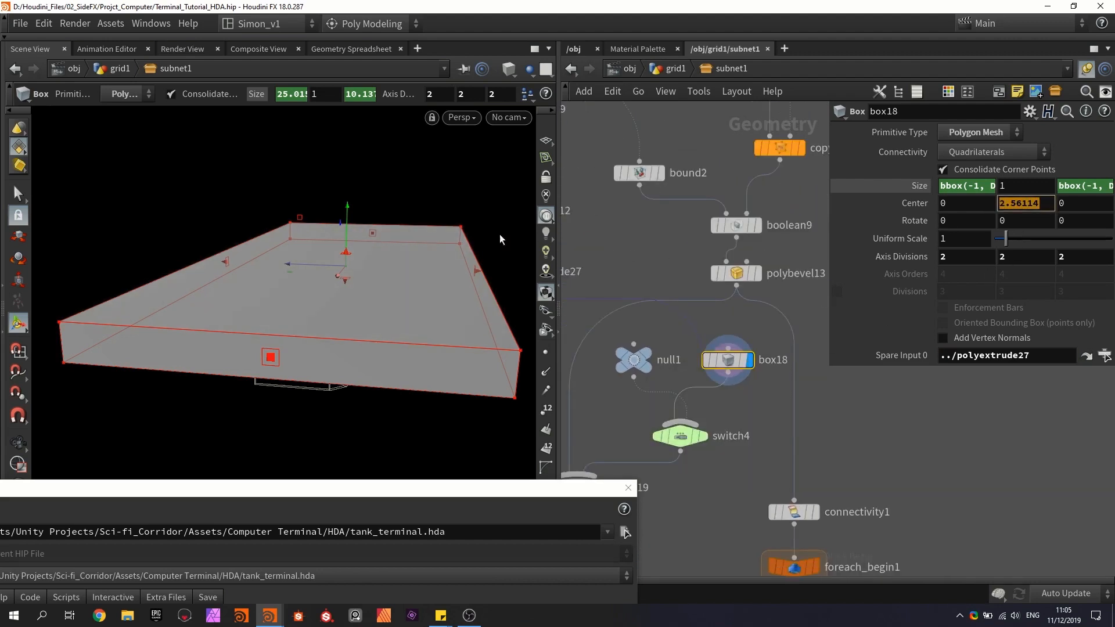
pyautogui.write('bbo')
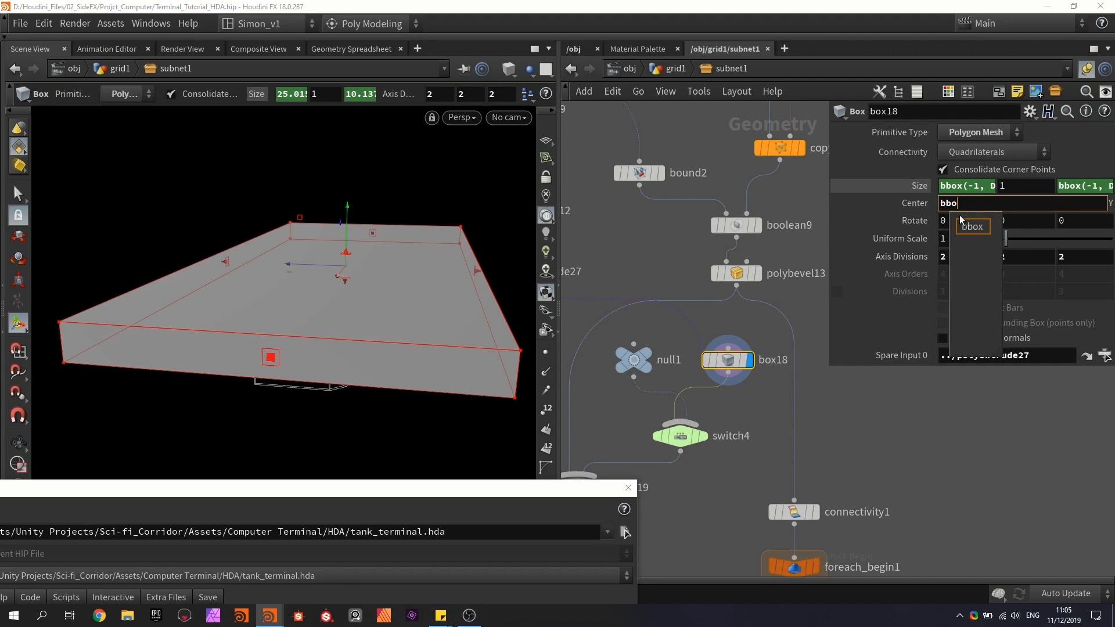
pyautogui.write('x')
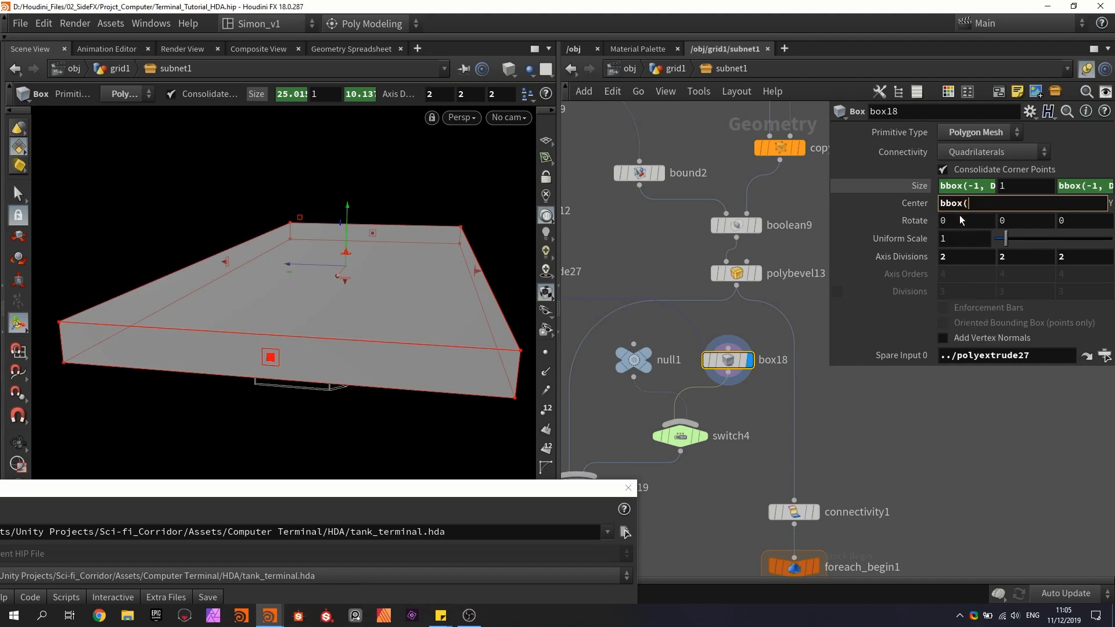
pyautogui.write('(-1')
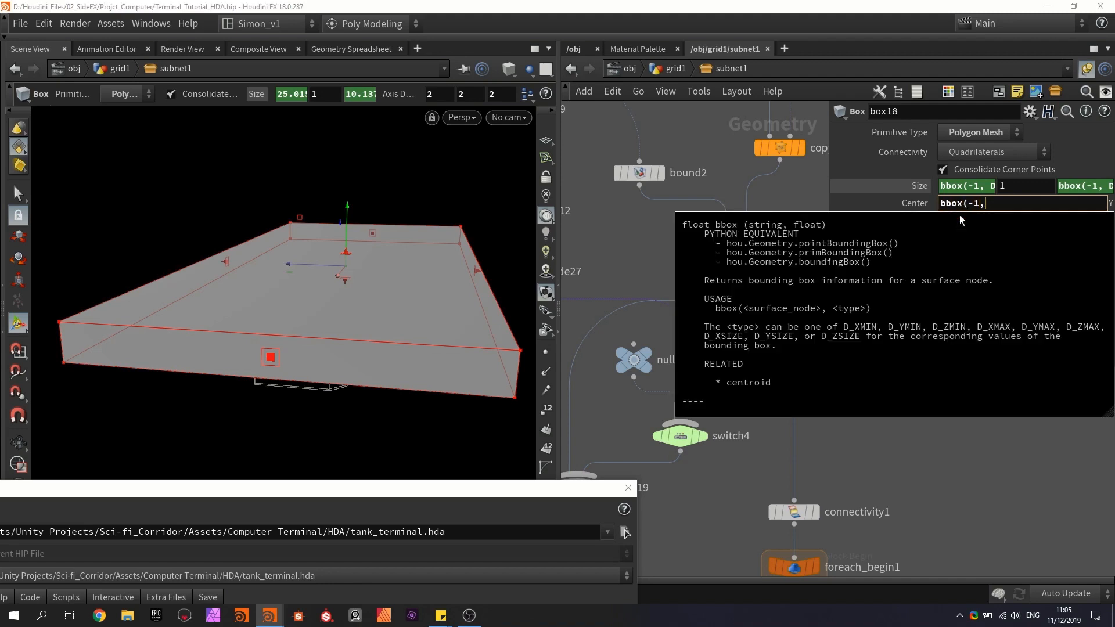
pyautogui.write(', D')
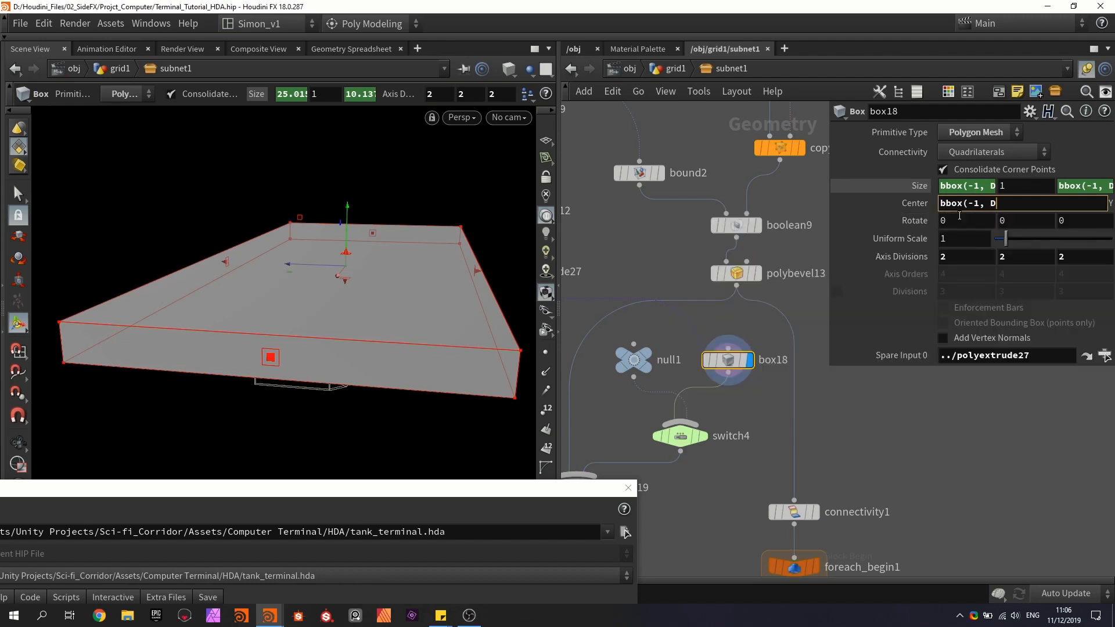
pyautogui.write('_YMAX')
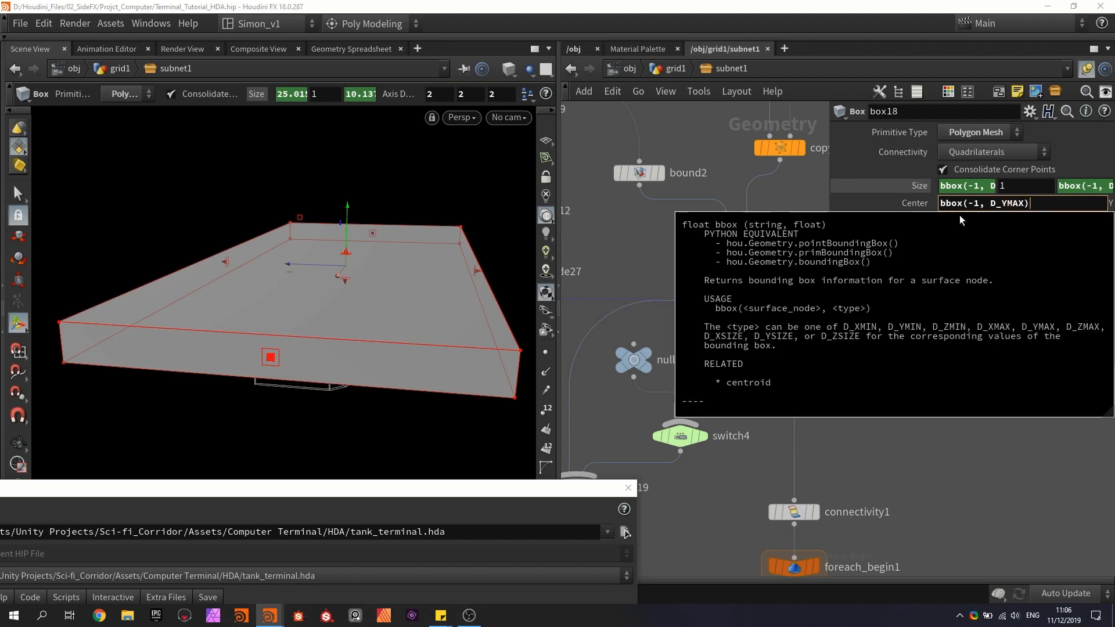
pyautogui.press('Return')
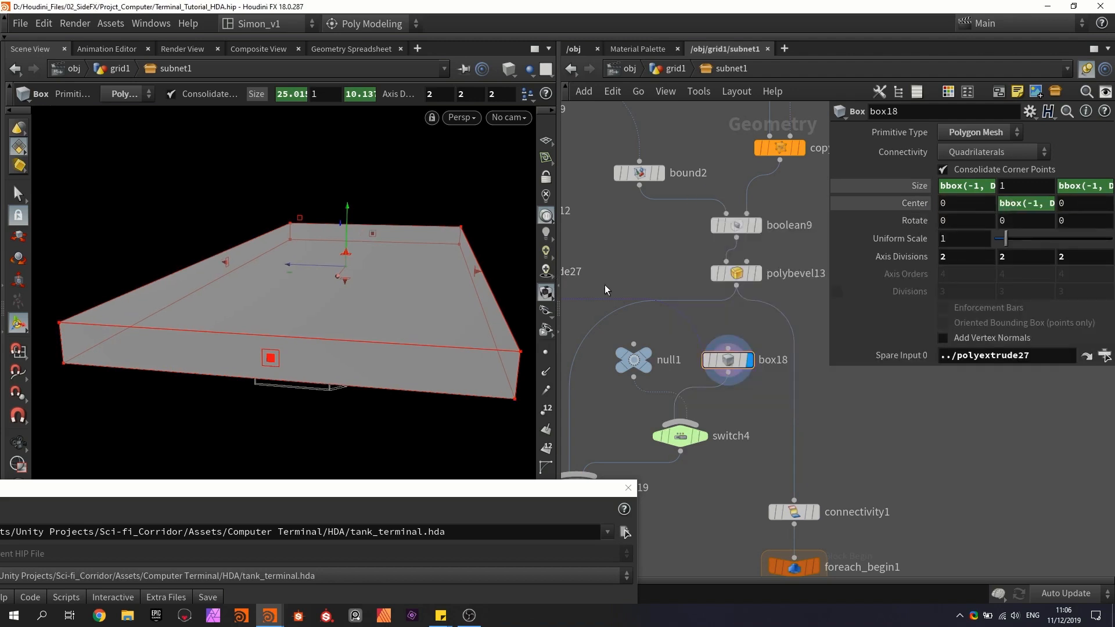
pyautogui.moveTo(406, 290); pyautogui.dragTo(320, 326)
pyautogui.hotkey('space', '3')
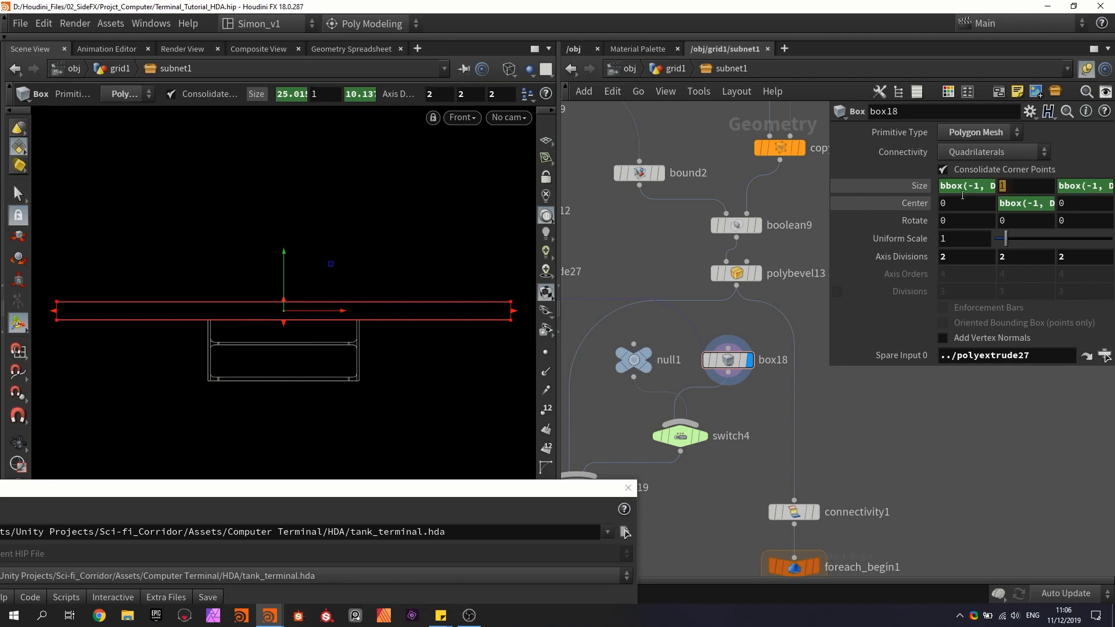
# Step: Try a Y size of 0.1 for box18 and inspect the thin box in the perspective view
pyautogui.write('1')
pyautogui.press('Return')
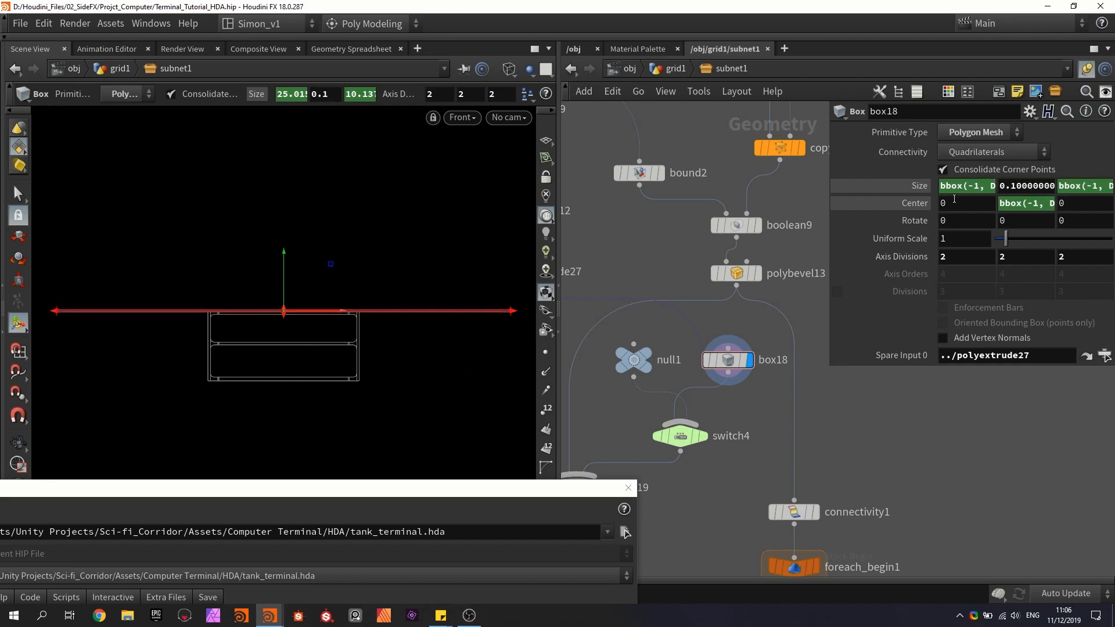
pyautogui.scroll(5, 215, 316)
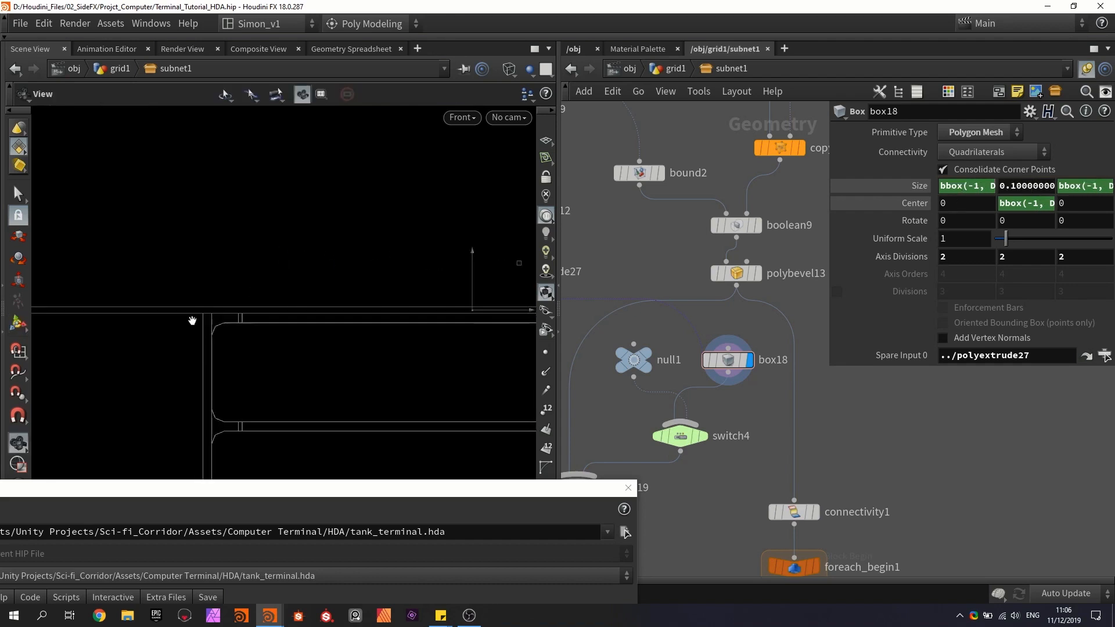
pyautogui.hotkey('space', '1')
pyautogui.keyDown('alt'); pyautogui.moveTo(329, 346); pyautogui.dragTo(360, 327); pyautogui.keyUp('alt')
pyautogui.press('Return')
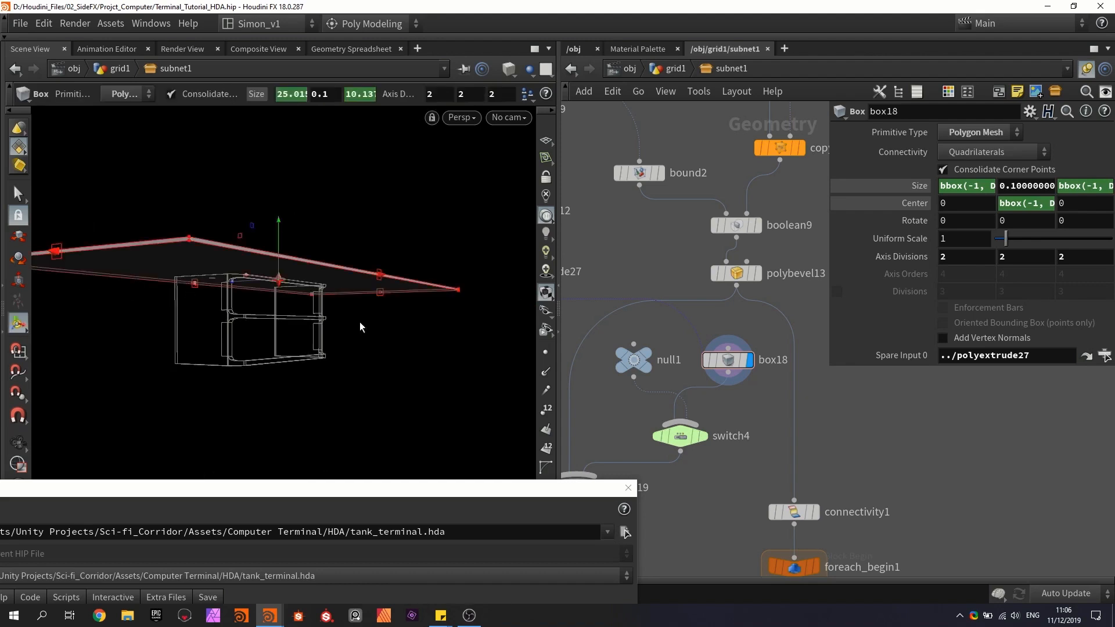
# Step: Set box18's Y size to 1
pyautogui.click(1029, 186)
pyautogui.write('1')
pyautogui.press('Return')
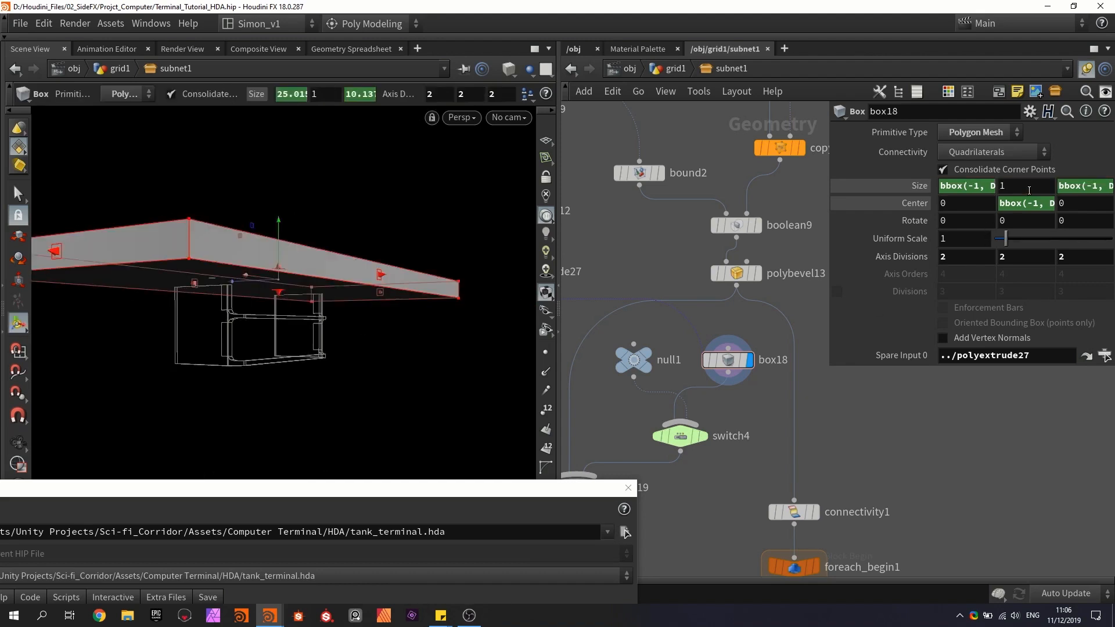
pyautogui.keyDown('alt'); pyautogui.moveTo(323, 285); pyautogui.dragTo(349, 297); pyautogui.keyUp('alt')
# Step: Add a toggle parameter to the asset's Frame folder, labelled "Cut half" and named T_Cut
pyautogui.moveTo(530, 491); pyautogui.dragTo(808, 80)
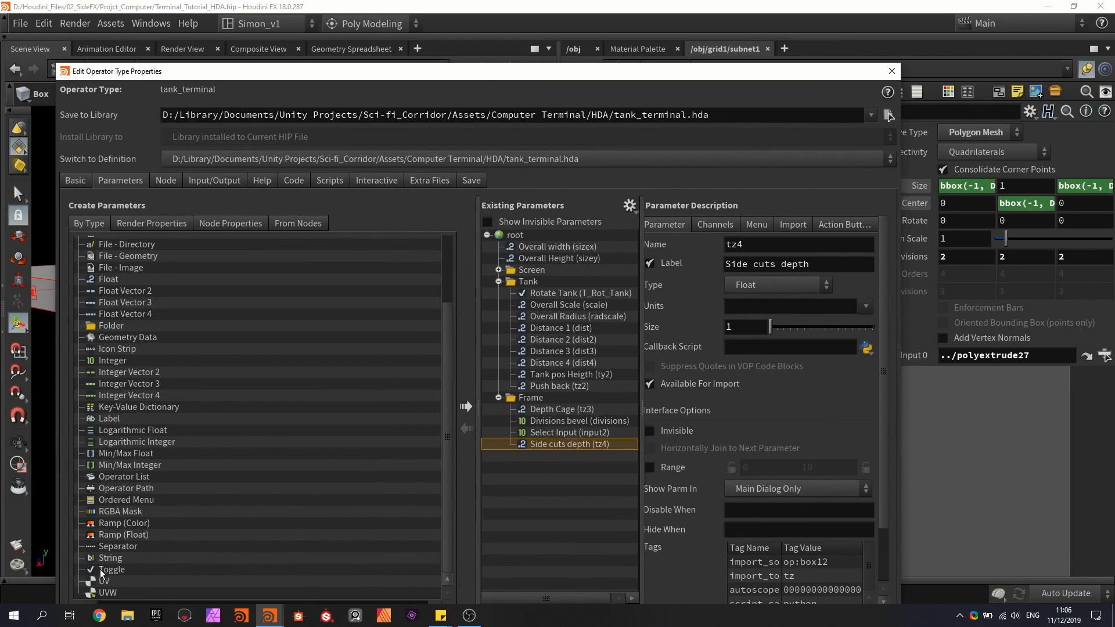
pyautogui.moveTo(511, 469); pyautogui.dragTo(535, 400)
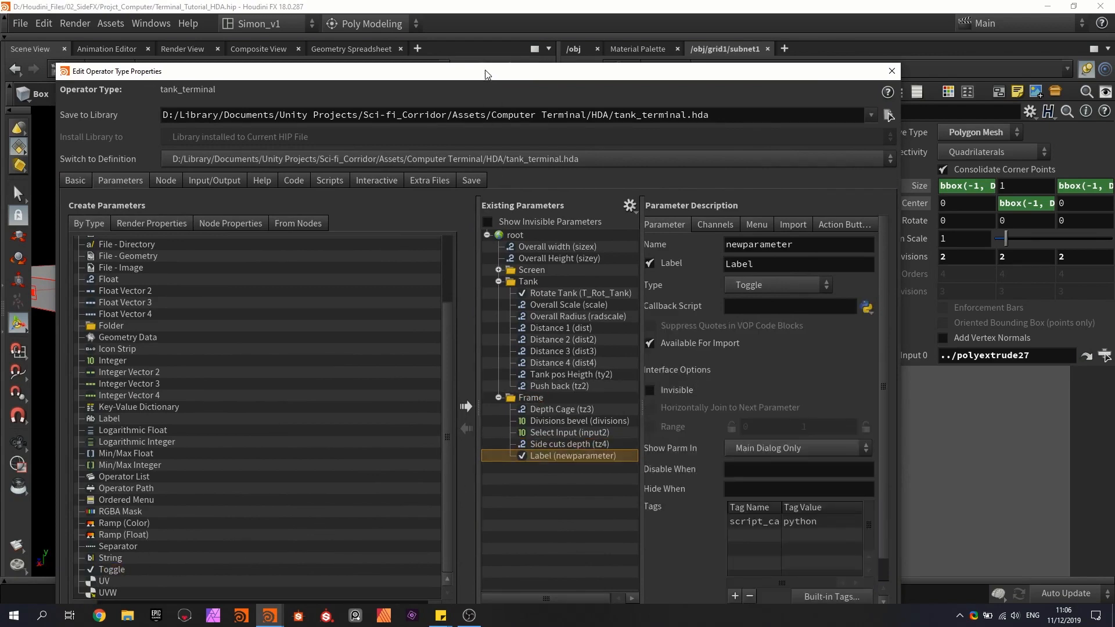
pyautogui.moveTo(487, 74); pyautogui.dragTo(448, 23)
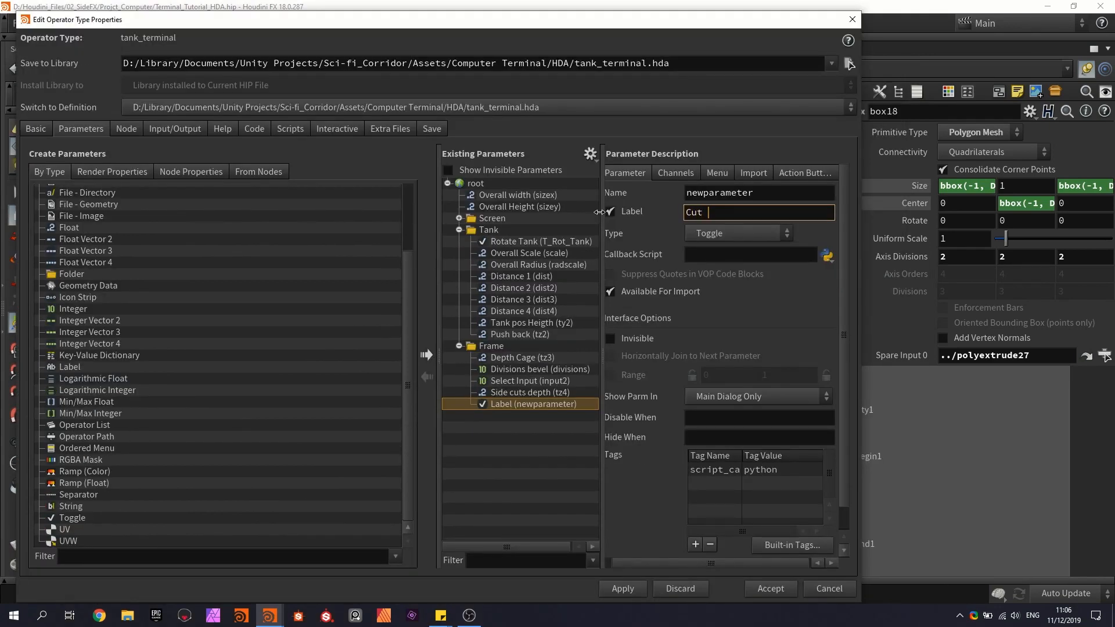
pyautogui.write('f')
pyautogui.press('Return')
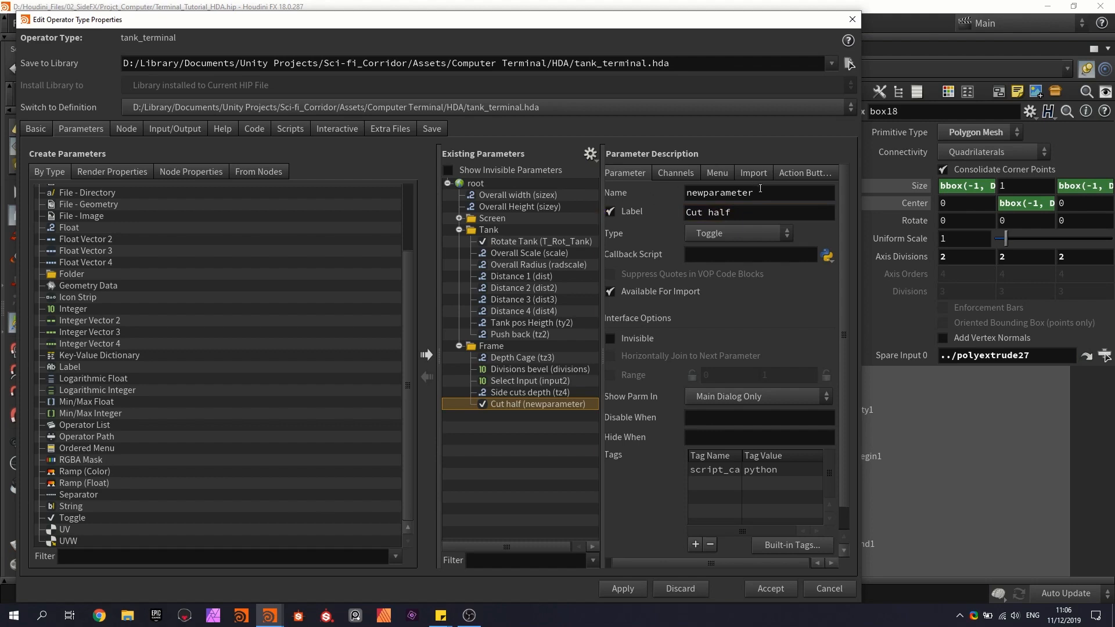
pyautogui.doubleClick(760, 189)
pyautogui.write('T_')
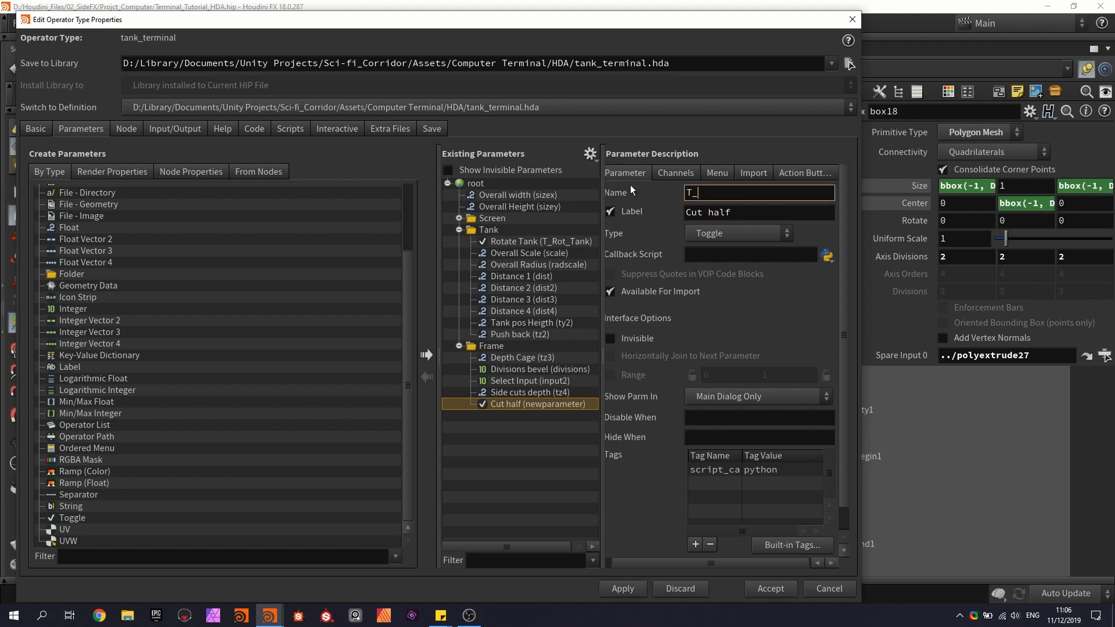
pyautogui.write('Cut')
pyautogui.press('Return')
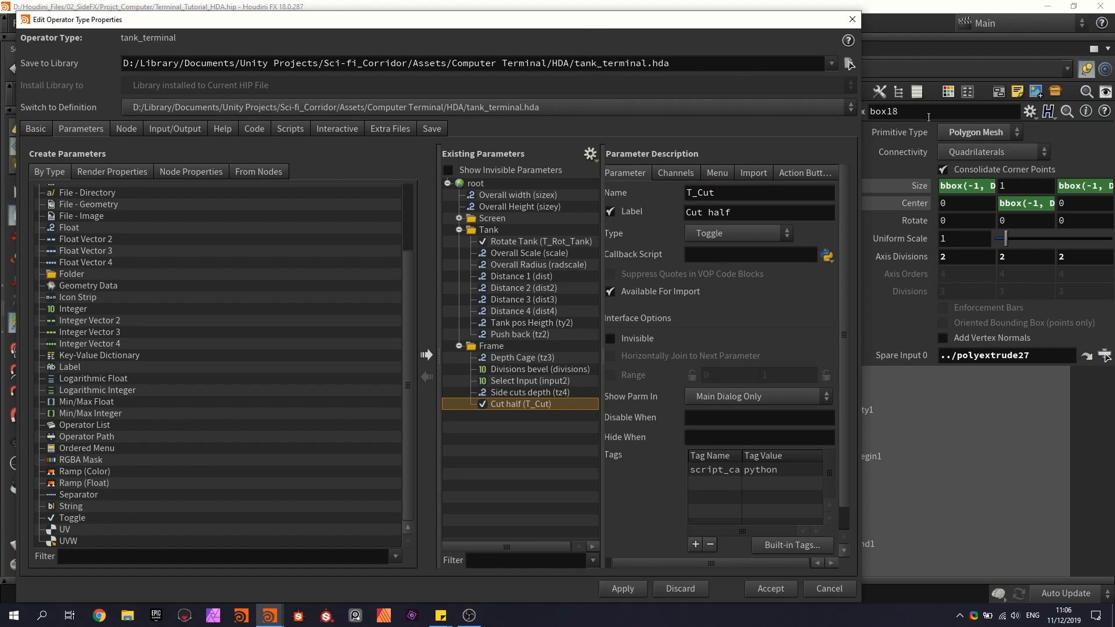
# Step: Promote box18's Y size into the asset's Frame folder with the label "Pos cut"
pyautogui.doubleClick(1013, 183)
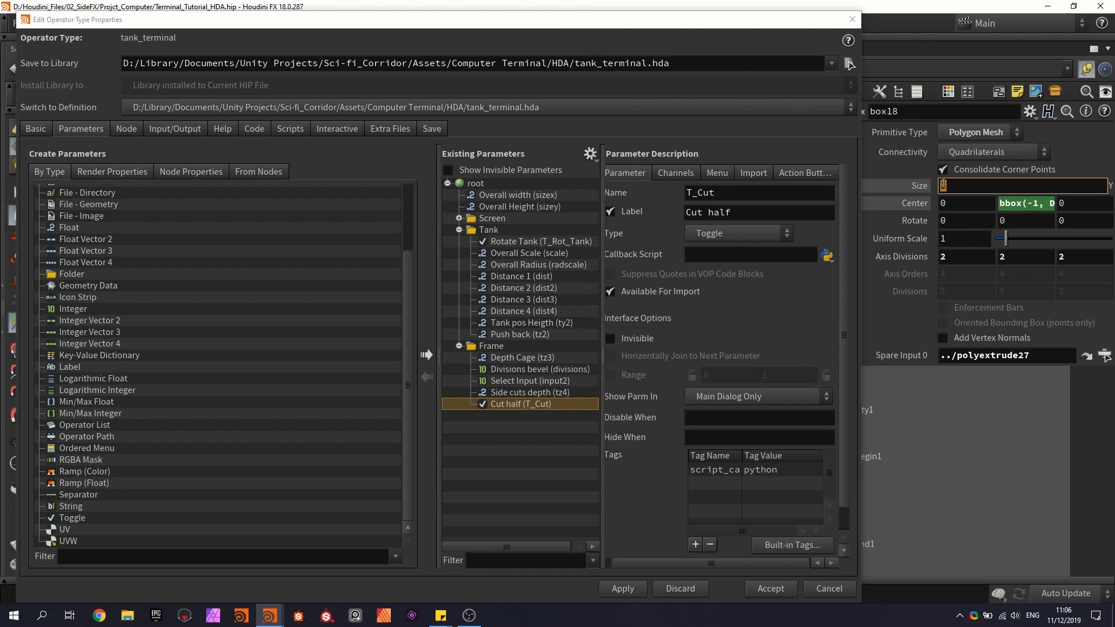
pyautogui.moveTo(492, 355); pyautogui.dragTo(490, 347)
pyautogui.tripleClick(732, 213)
pyautogui.write('Pos')
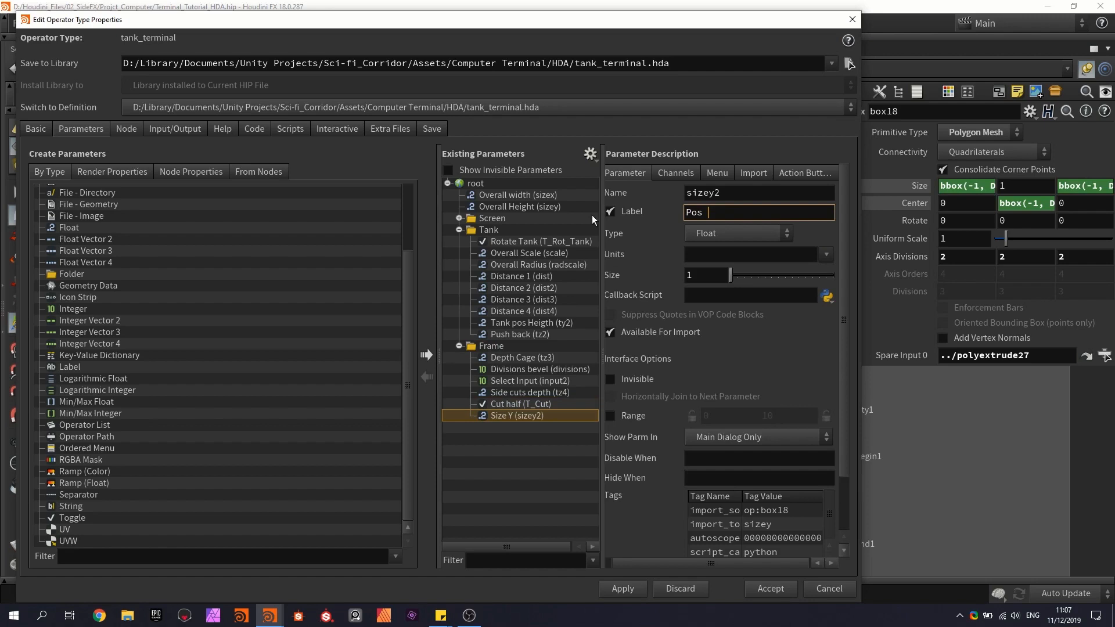
pyautogui.write(' cut')
pyautogui.press('Return')
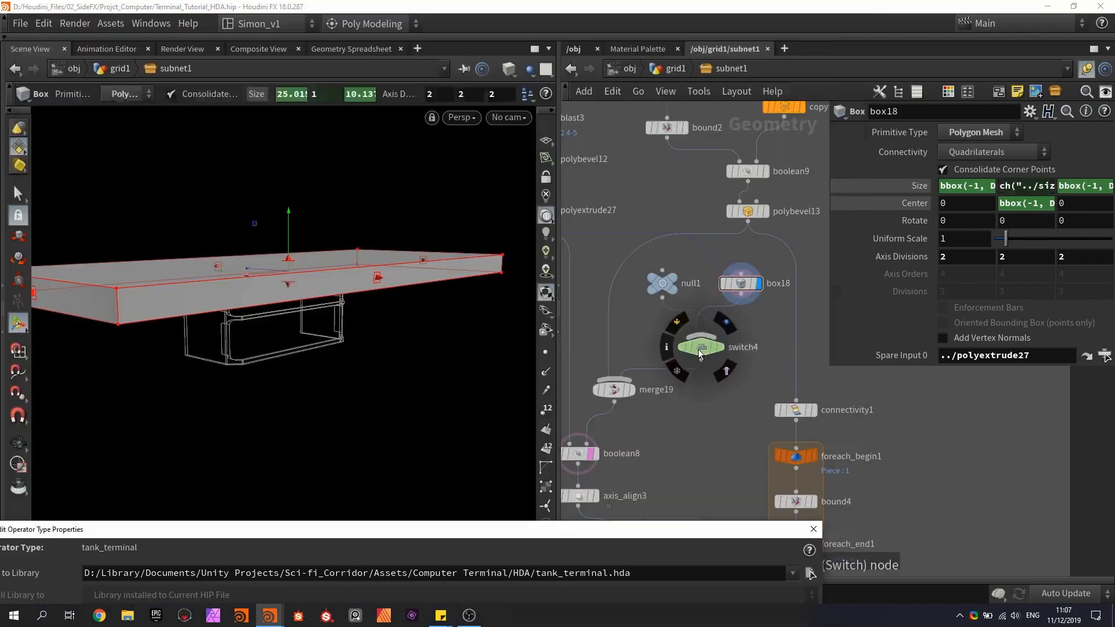
# Step: Set switch4's Select Input to ch("../T_Cut") and reorder its inputs so null1 comes before box18
pyautogui.click(699, 349)
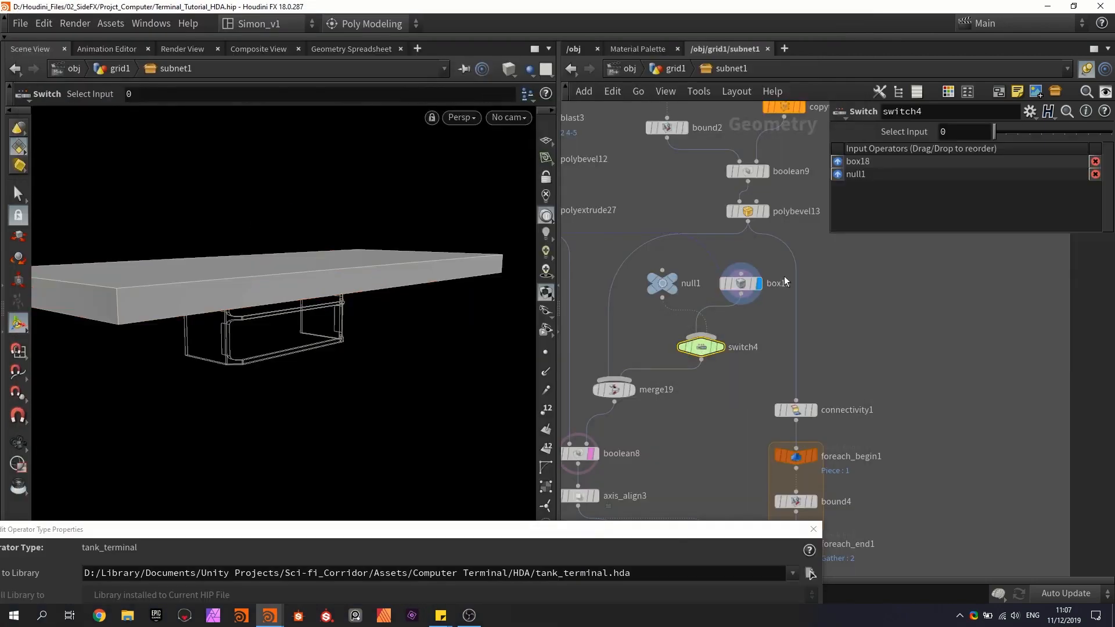
pyautogui.write('ch')
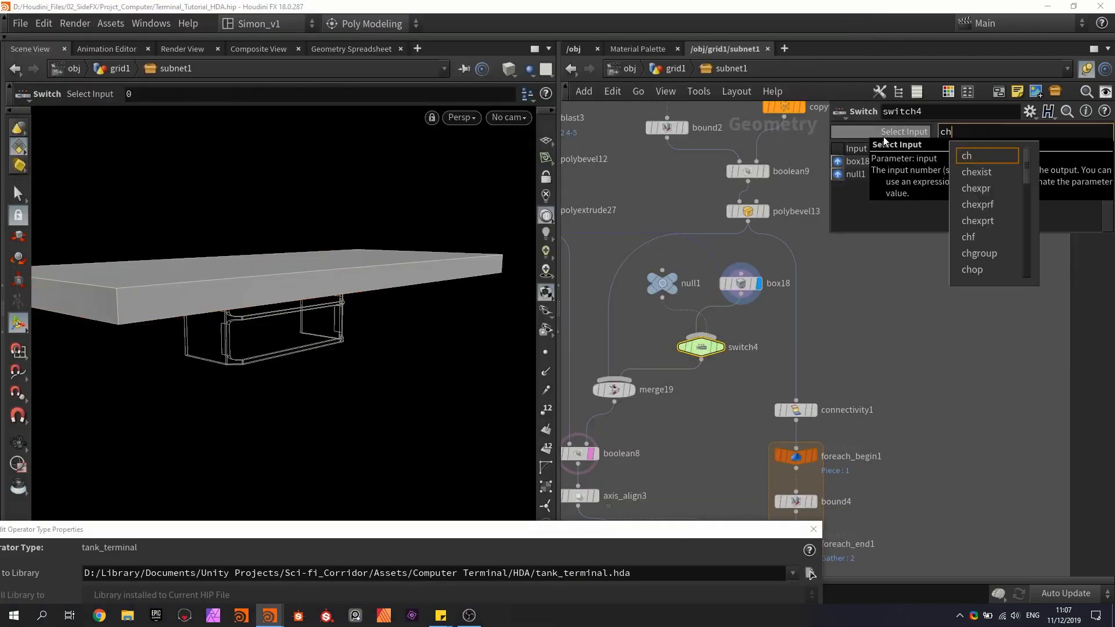
pyautogui.write('("../T')
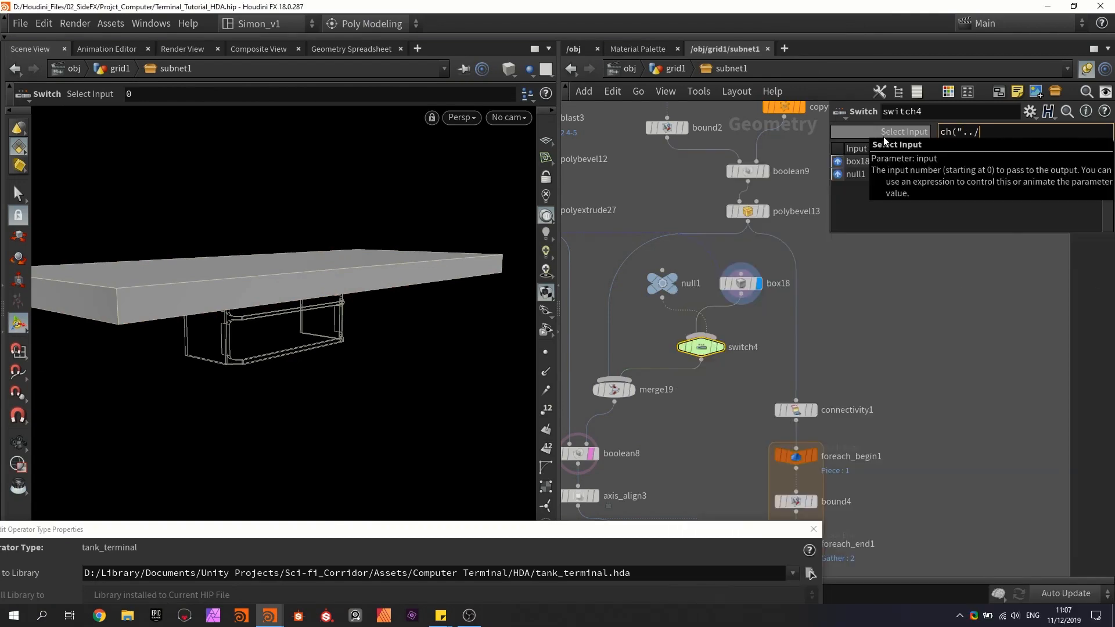
pyautogui.write('_Cut")')
pyautogui.press('Return')
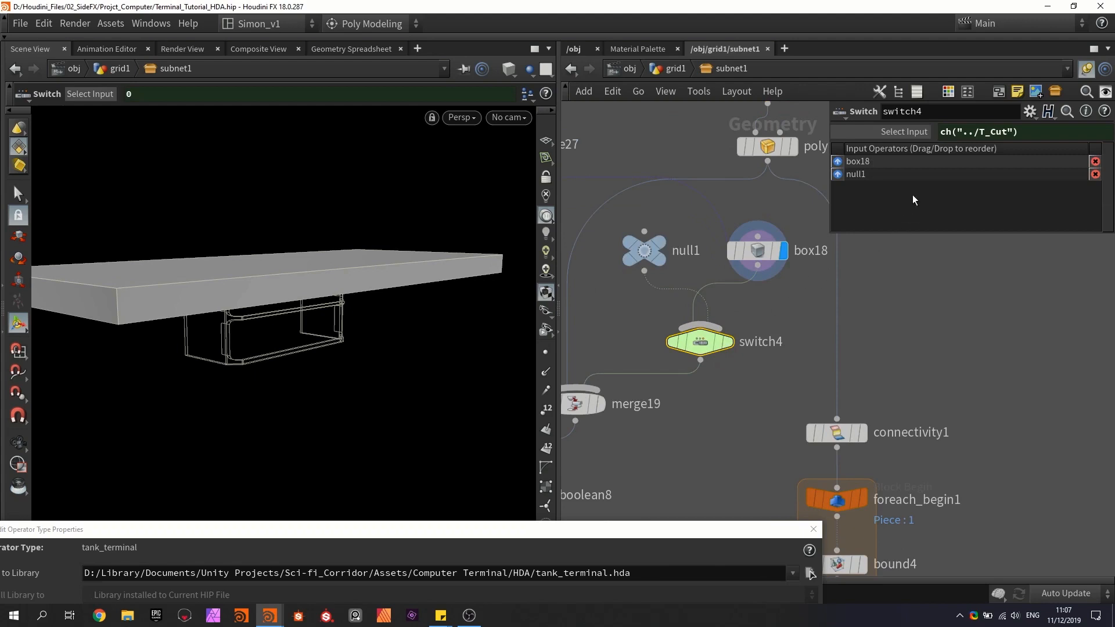
pyautogui.moveTo(843, 174); pyautogui.dragTo(845, 162)
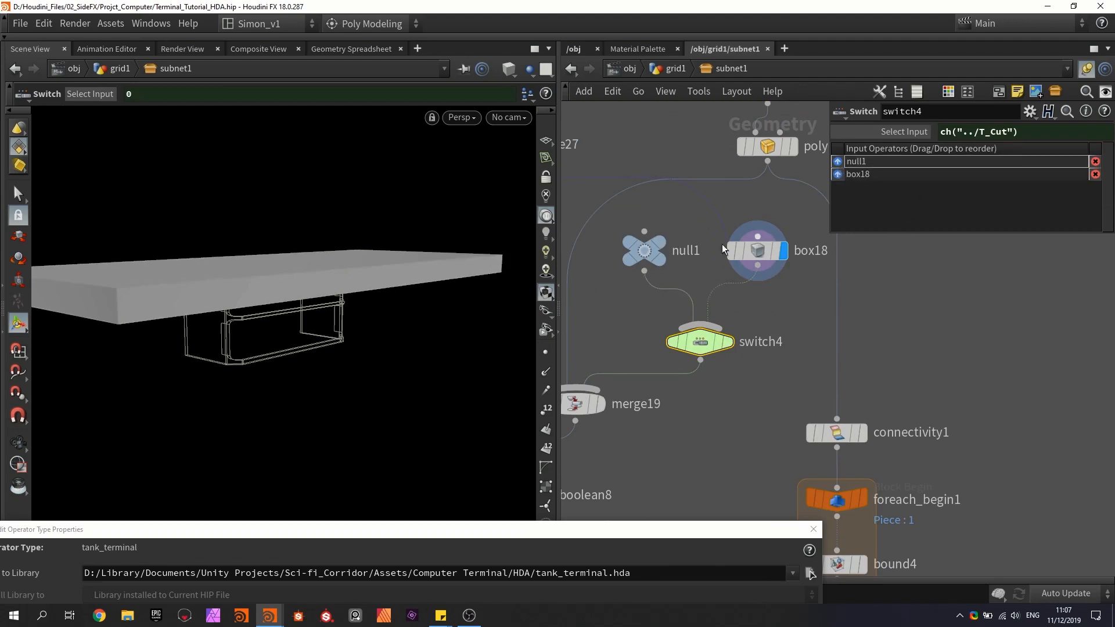
# Step: Return to the tank terminal asset's level, show its Frame parameters, and set the Overall width to 8.61
pyautogui.click(623, 342)
pyautogui.moveTo(639, 338); pyautogui.dragTo(716, 320, button='middle')
pyautogui.scroll(-1, 716, 320)
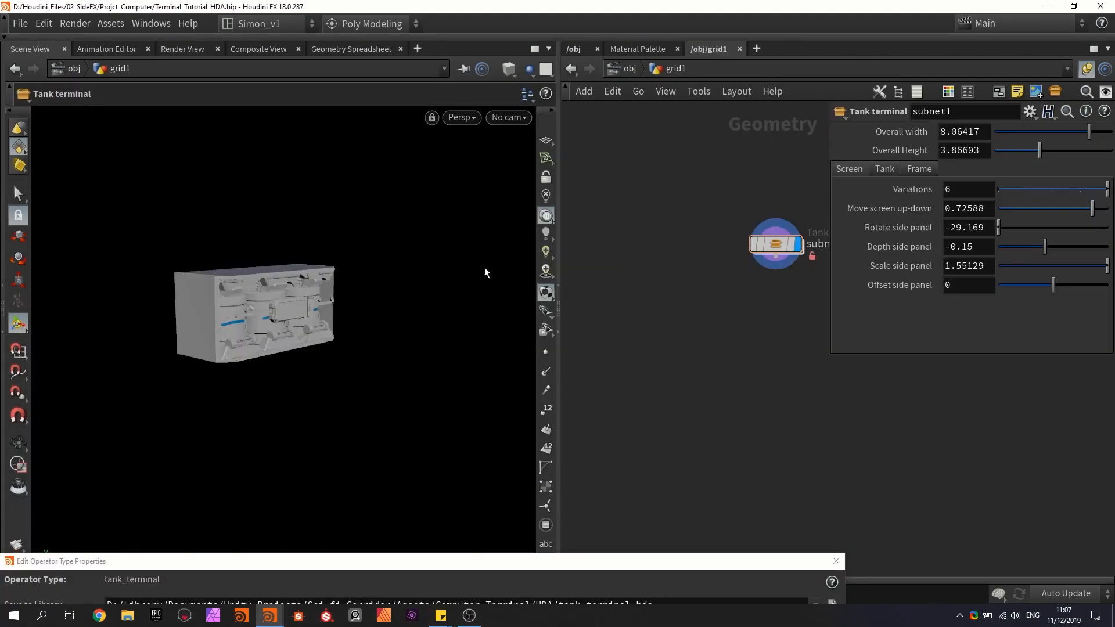
pyautogui.moveTo(485, 270); pyautogui.dragTo(474, 327)
pyautogui.moveTo(675, 320); pyautogui.dragTo(550, 350, button='middle')
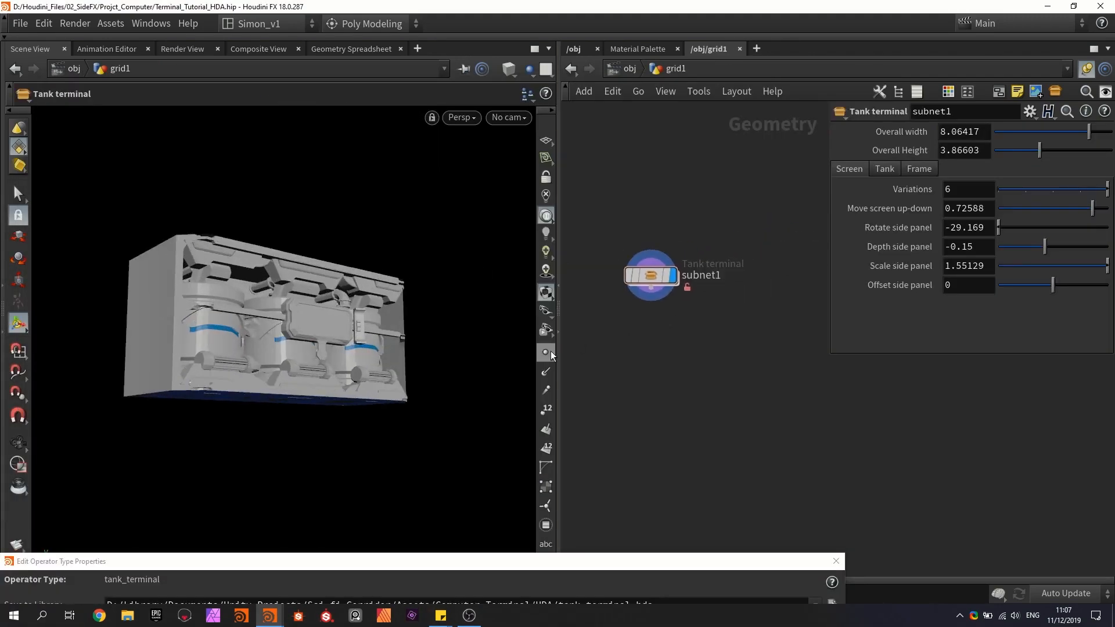
pyautogui.scroll(2, 662, 276)
pyautogui.moveTo(625, 375); pyautogui.dragTo(666, 368, button='middle')
pyautogui.click(912, 169)
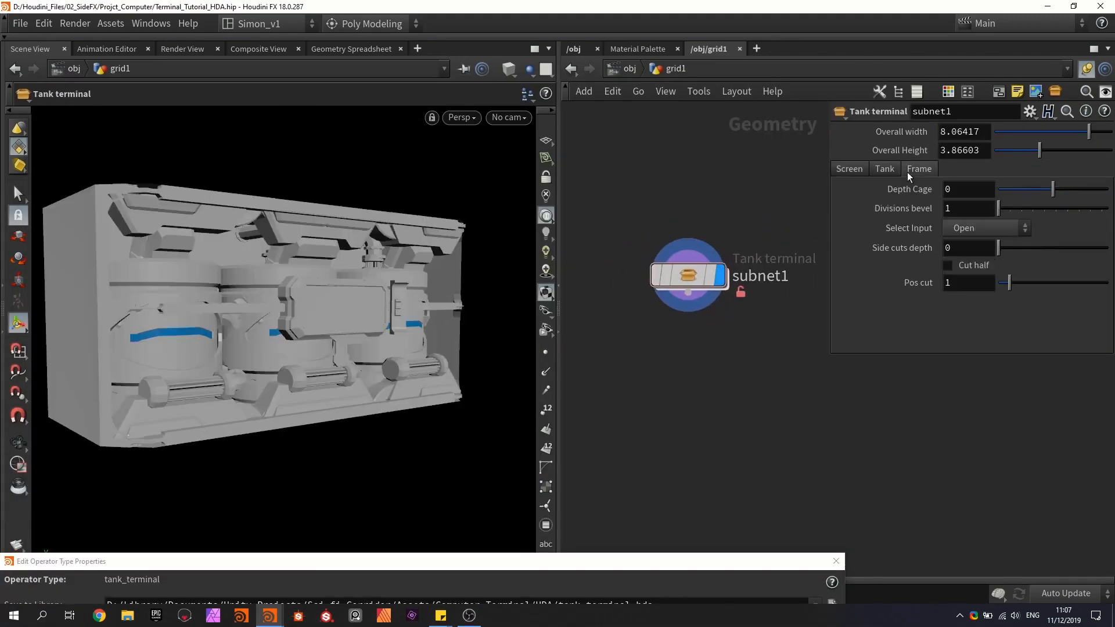
pyautogui.click(860, 166)
pyautogui.click(885, 169)
pyautogui.click(909, 168)
pyautogui.moveTo(1074, 129)
pyautogui.mouseDown()
pyautogui.moveTo(1060, 132)
pyautogui.moveTo(1095, 135)
pyautogui.mouseUp()
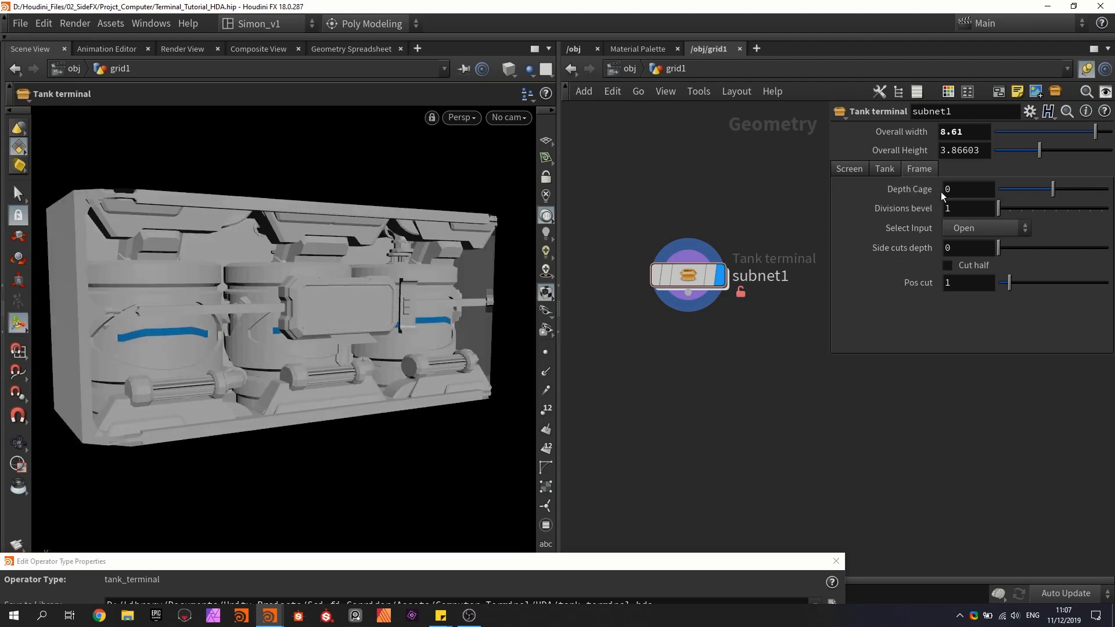
# Step: Turn on Cut half and set Pos cut to 2.82 on the tank terminal
pyautogui.click(974, 265)
pyautogui.moveTo(311, 265); pyautogui.dragTo(388, 280)
pyautogui.moveTo(1021, 283); pyautogui.dragTo(964, 284)
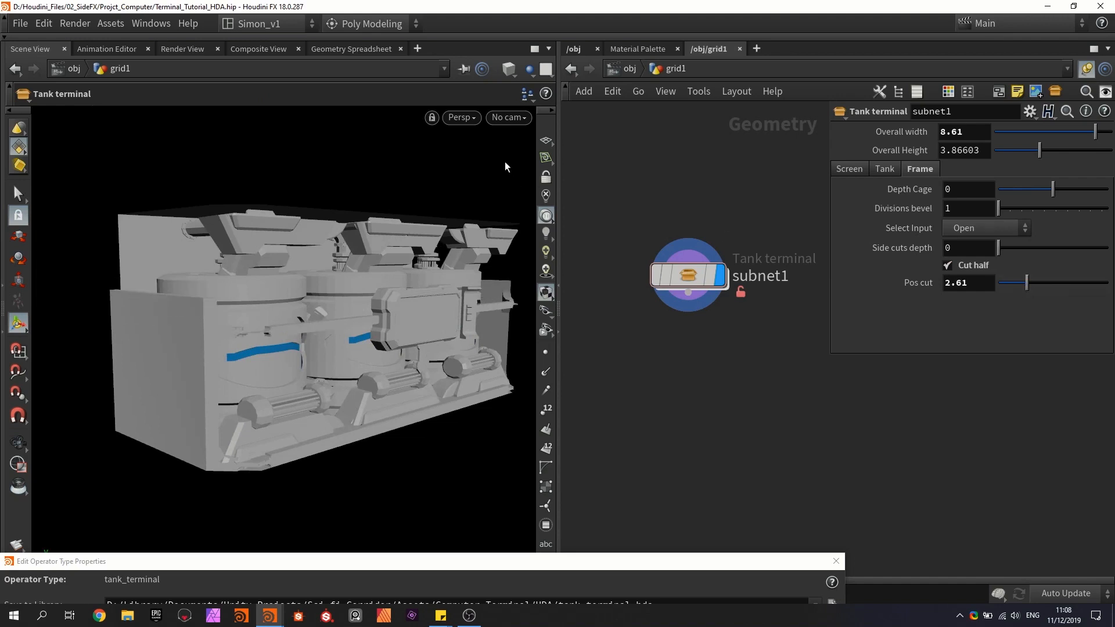
pyautogui.keyDown('alt'); pyautogui.moveTo(350, 302); pyautogui.dragTo(238, 317); pyautogui.keyUp('alt')
pyautogui.press('Return')
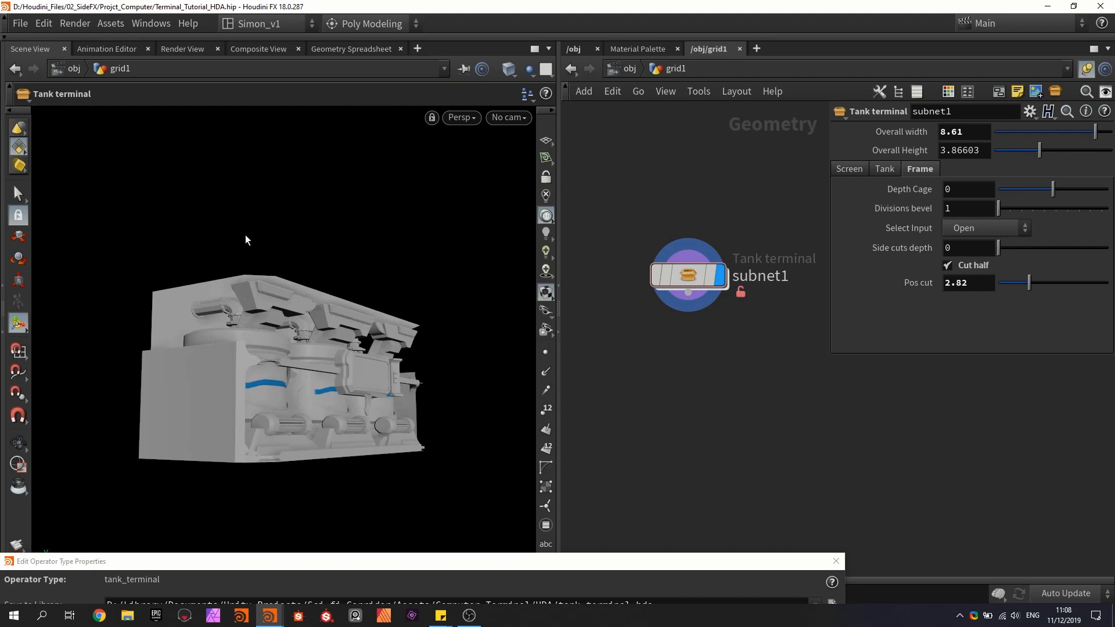
# Step: Inside subnet1, shift the node chain from fuse2 to OUT_Back aside and lower OUT_Back to make room above it
pyautogui.doubleClick(690, 298)
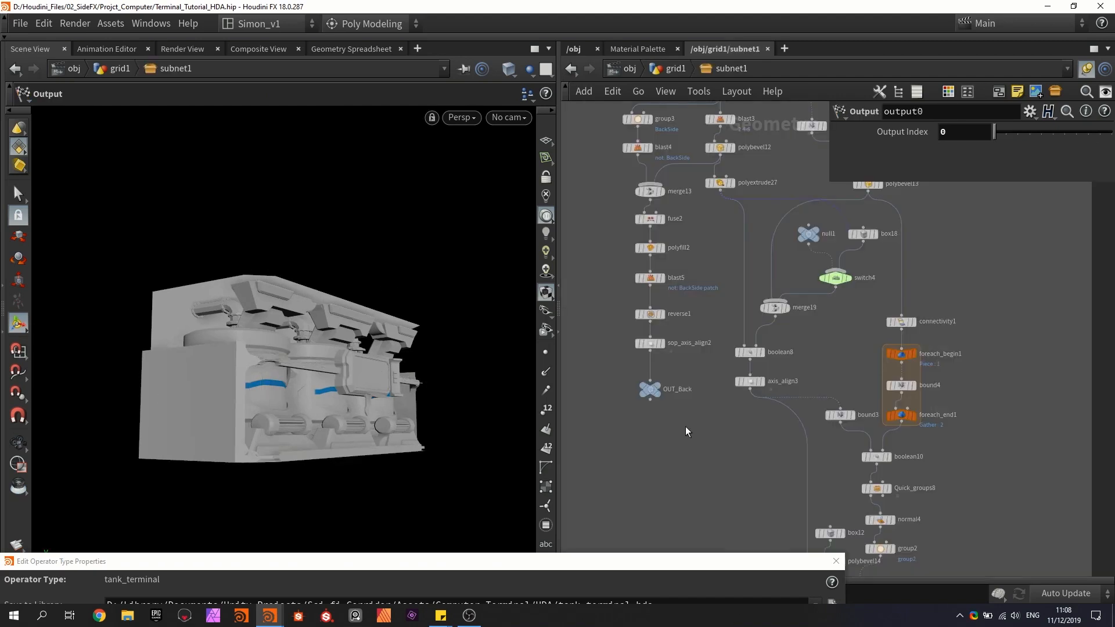
pyautogui.moveTo(690, 436); pyautogui.dragTo(606, 209)
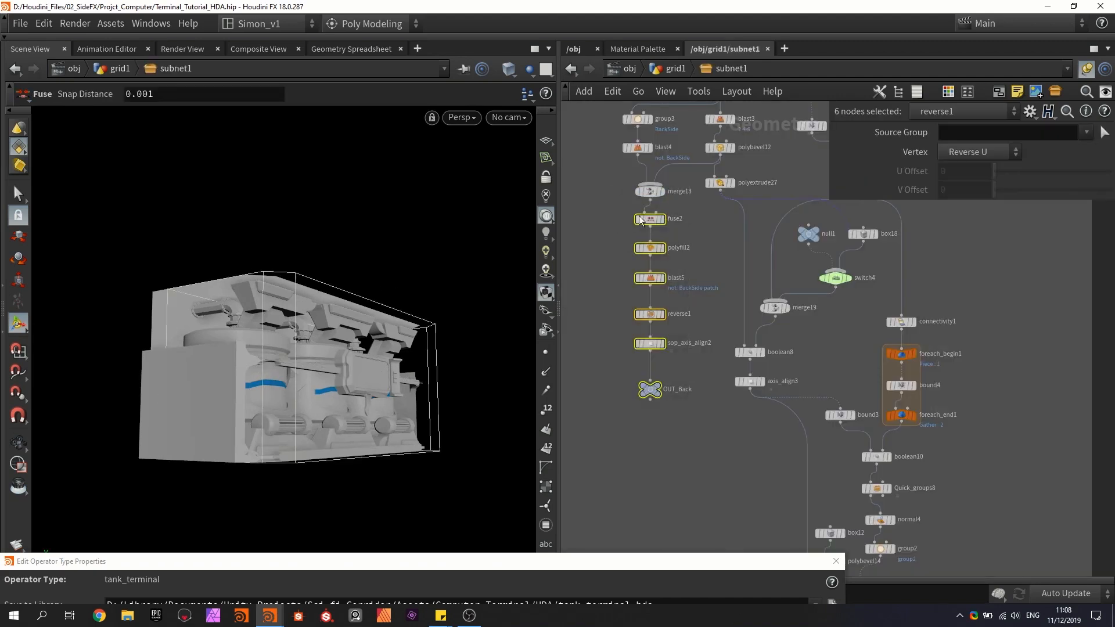
pyautogui.press('l')
pyautogui.click(675, 302)
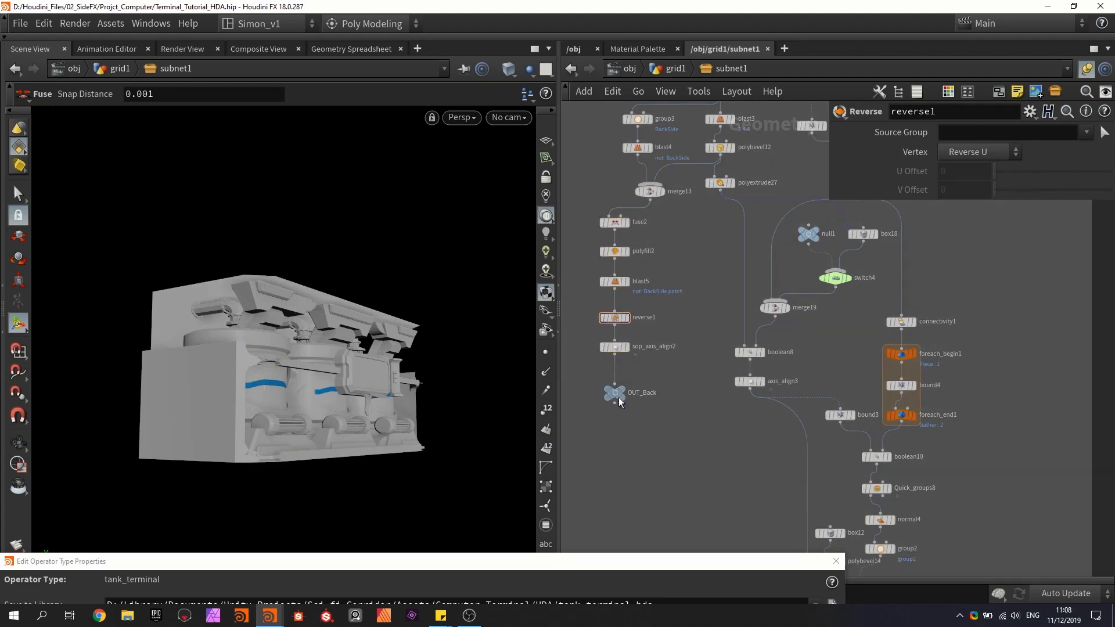
pyautogui.moveTo(619, 397); pyautogui.dragTo(619, 448)
# Step: Add a Boolean node above OUT_Back, with sop_axis_align2 as its first input and switch4 as its second
pyautogui.press('Tab')
pyautogui.write('boo')
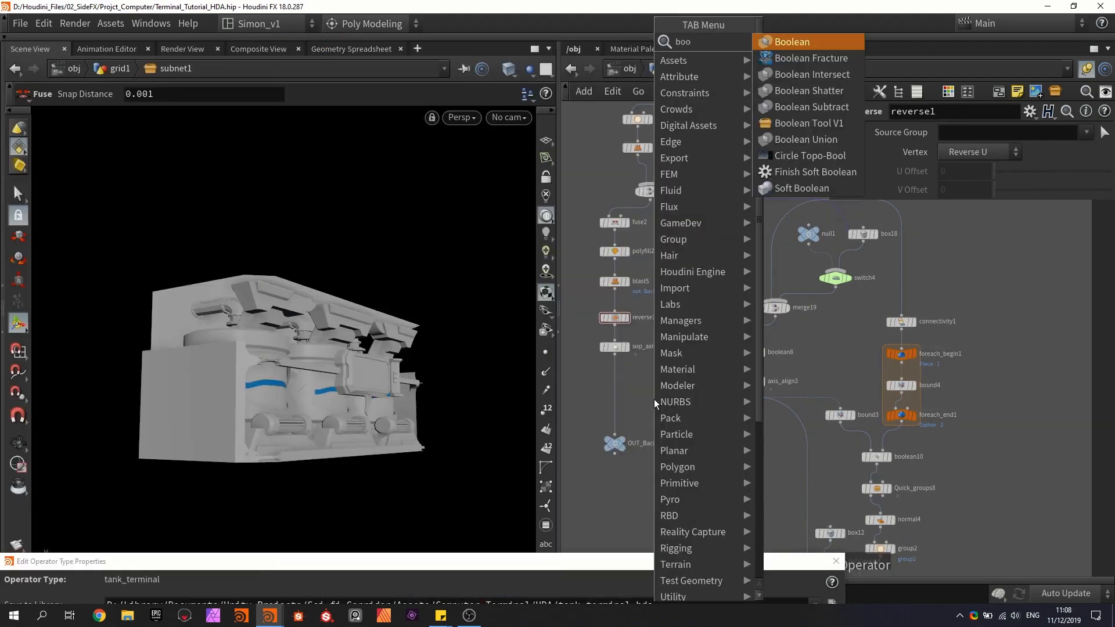
pyautogui.press('Return')
pyautogui.click(649, 390)
pyautogui.scroll(2, 625, 364)
pyautogui.moveTo(610, 350); pyautogui.dragTo(673, 405)
pyautogui.moveTo(727, 318); pyautogui.dragTo(656, 351, button='middle')
pyautogui.scroll(-1, 657, 351)
pyautogui.scroll(-1, 657, 350)
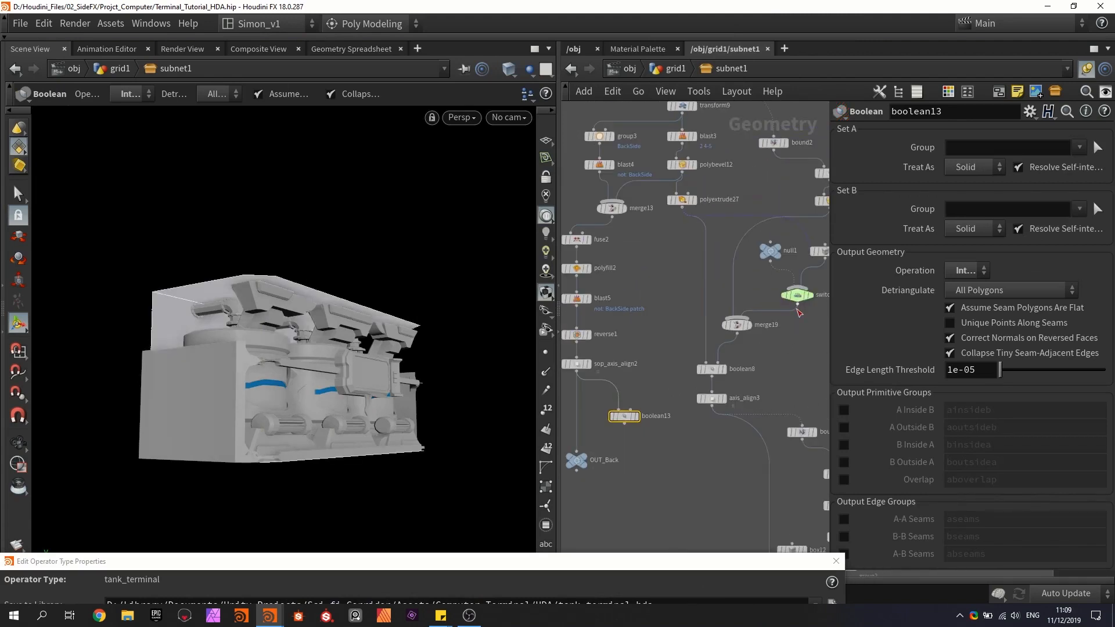
pyautogui.moveTo(797, 302); pyautogui.dragTo(629, 410)
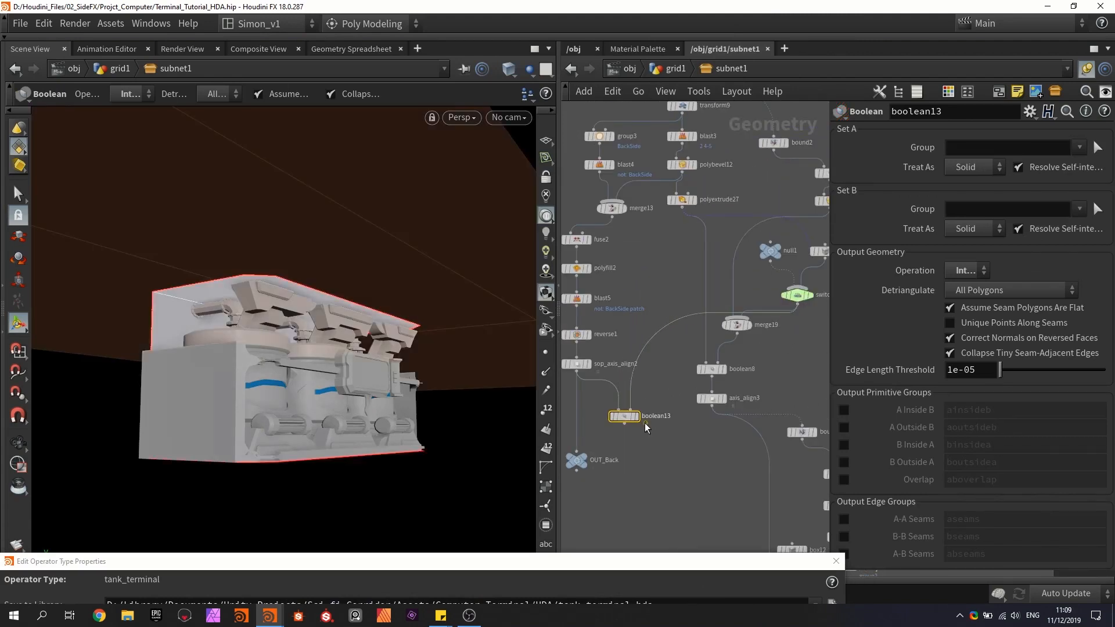
# Step: Display the new Boolean, set its operation to Subtract A - B, and feed its output into OUT_Back
pyautogui.scroll(2, 621, 417)
pyautogui.moveTo(617, 417)
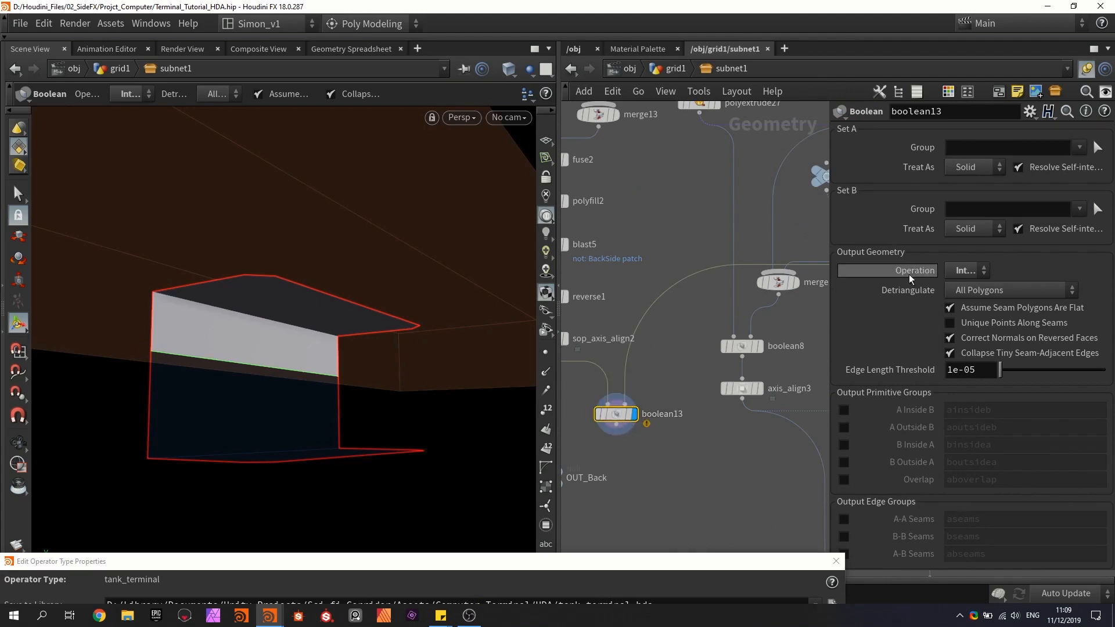
pyautogui.click(966, 270)
pyautogui.click(970, 320)
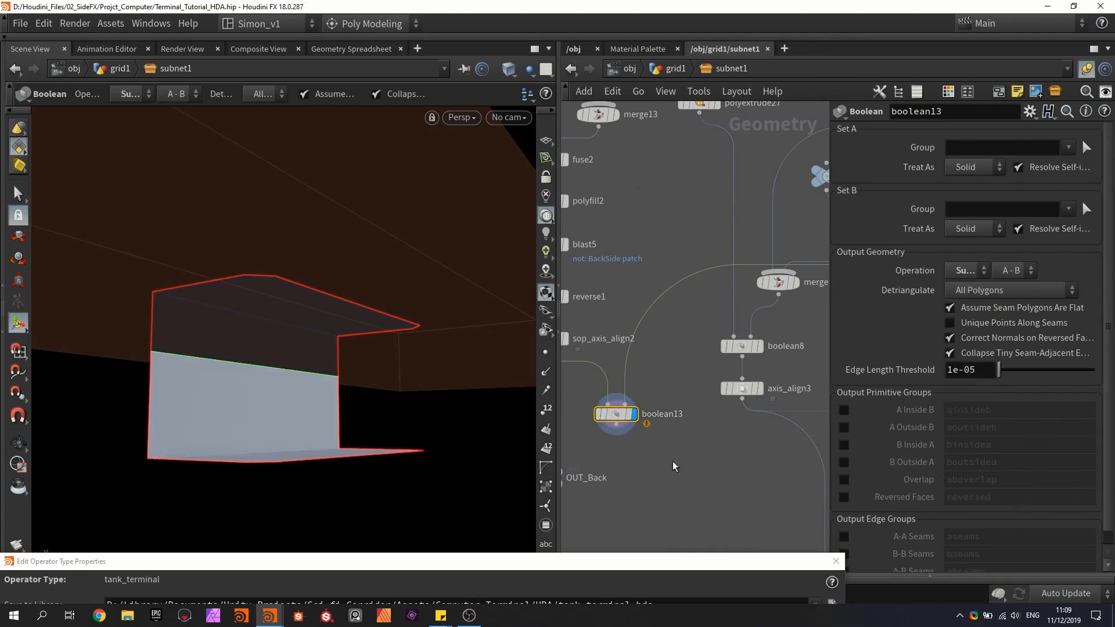
pyautogui.click(645, 462)
pyautogui.moveTo(644, 462); pyautogui.dragTo(720, 399, button='middle')
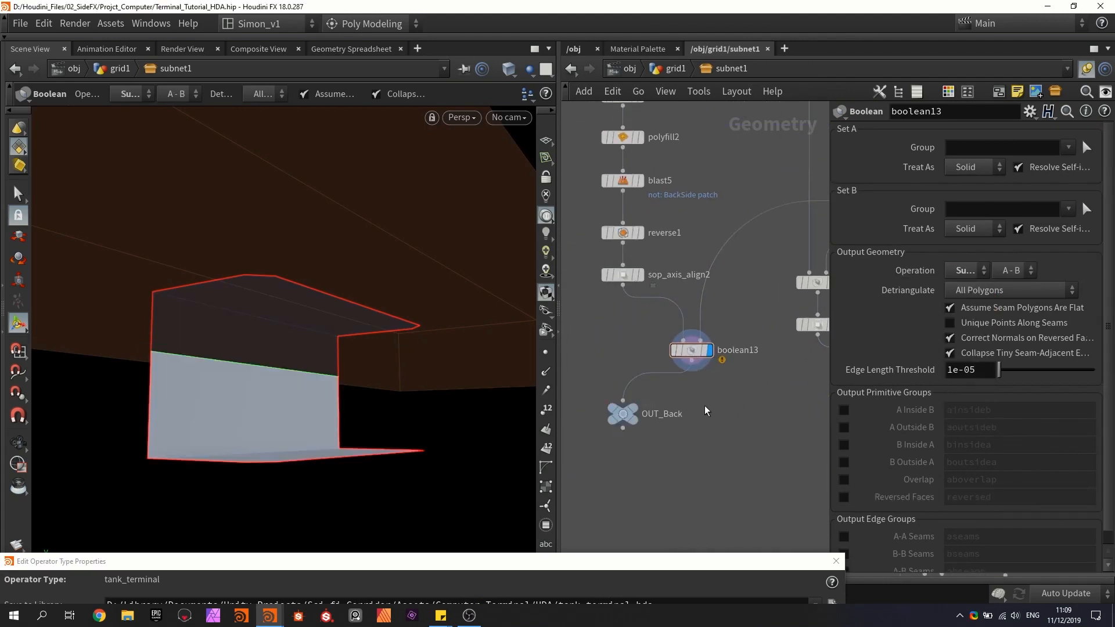
# Step: Display merge12 and inspect the cut back of the assembled terminal
pyautogui.scroll(-1, 727, 457)
pyautogui.moveTo(727, 457); pyautogui.dragTo(627, 212, button='middle')
pyautogui.scroll(-3, 627, 212)
pyautogui.moveTo(676, 430); pyautogui.dragTo(649, 301, button='middle')
pyautogui.scroll(4, 690, 477)
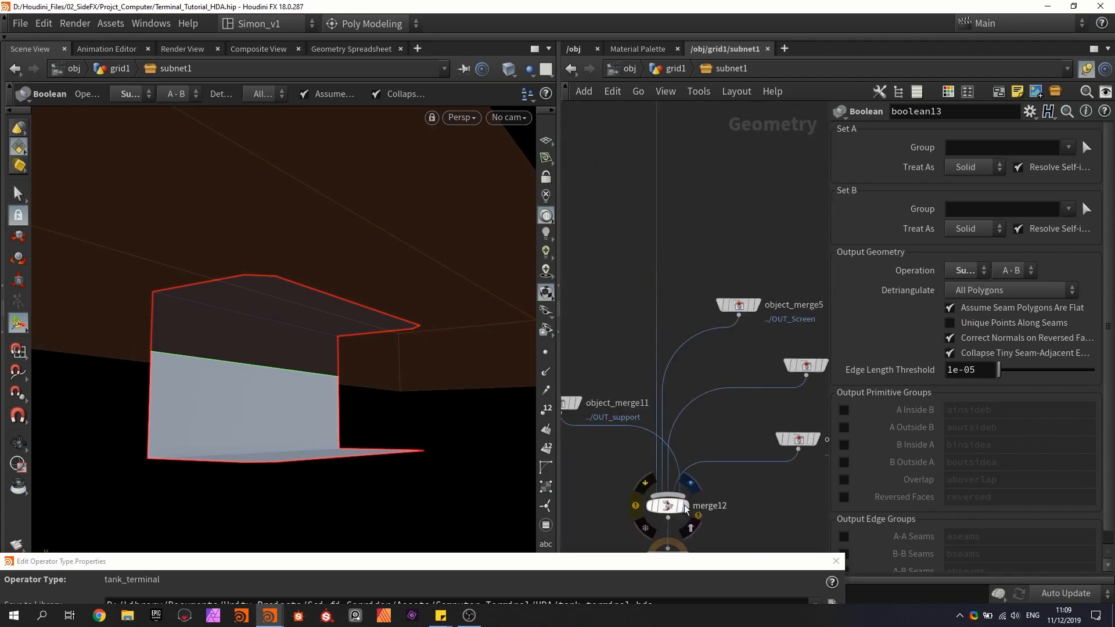
pyautogui.click(686, 509)
pyautogui.keyDown('alt'); pyautogui.moveTo(332, 327); pyautogui.dragTo(388, 324); pyautogui.keyUp('alt')
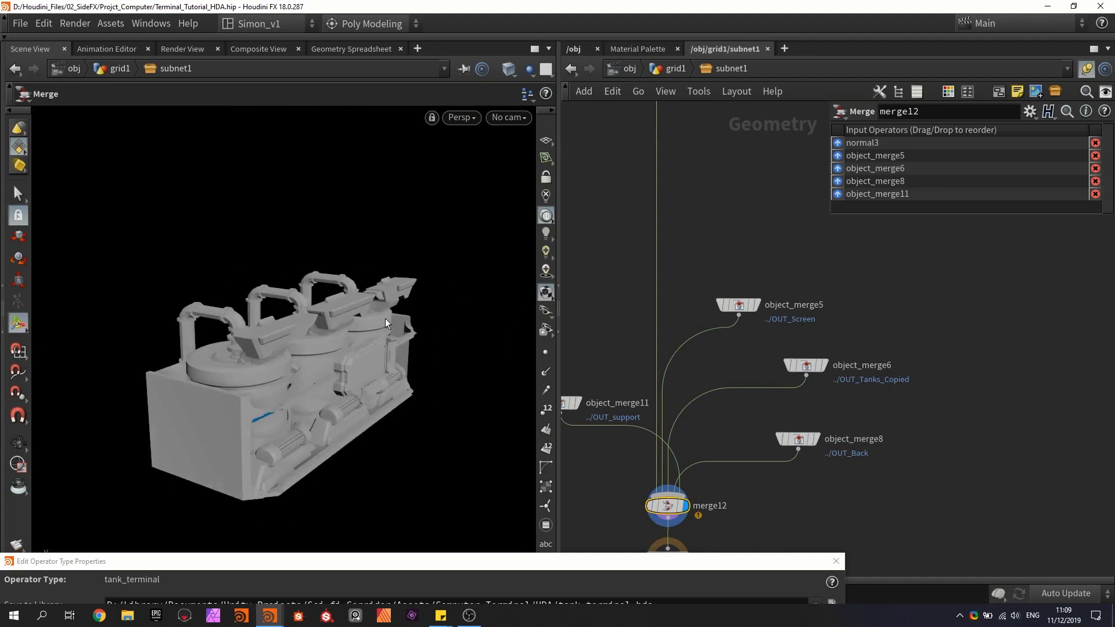
# Step: Display matchsize3 in the support network and inspect the flipped supports against their bounding box
pyautogui.scroll(-10, 773, 324)
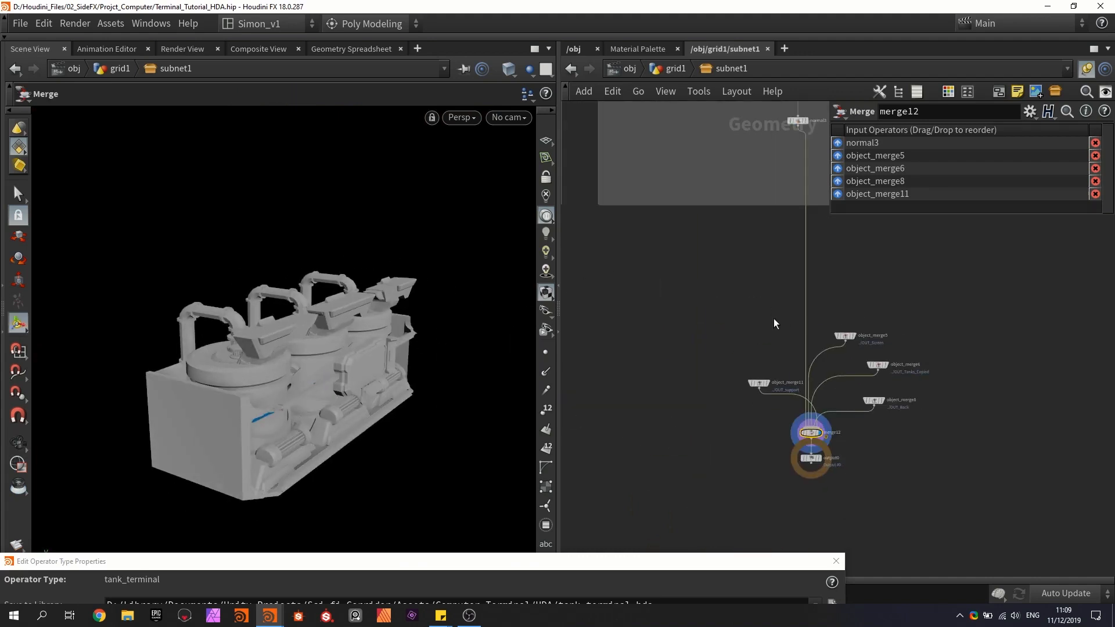
pyautogui.scroll(10, 813, 313)
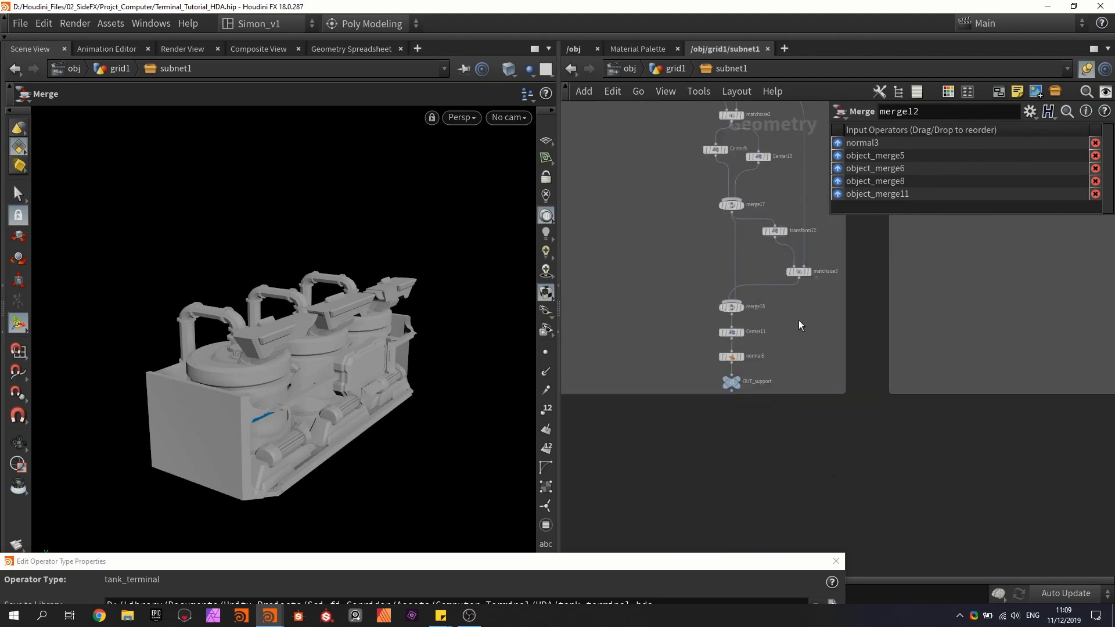
pyautogui.click(800, 261)
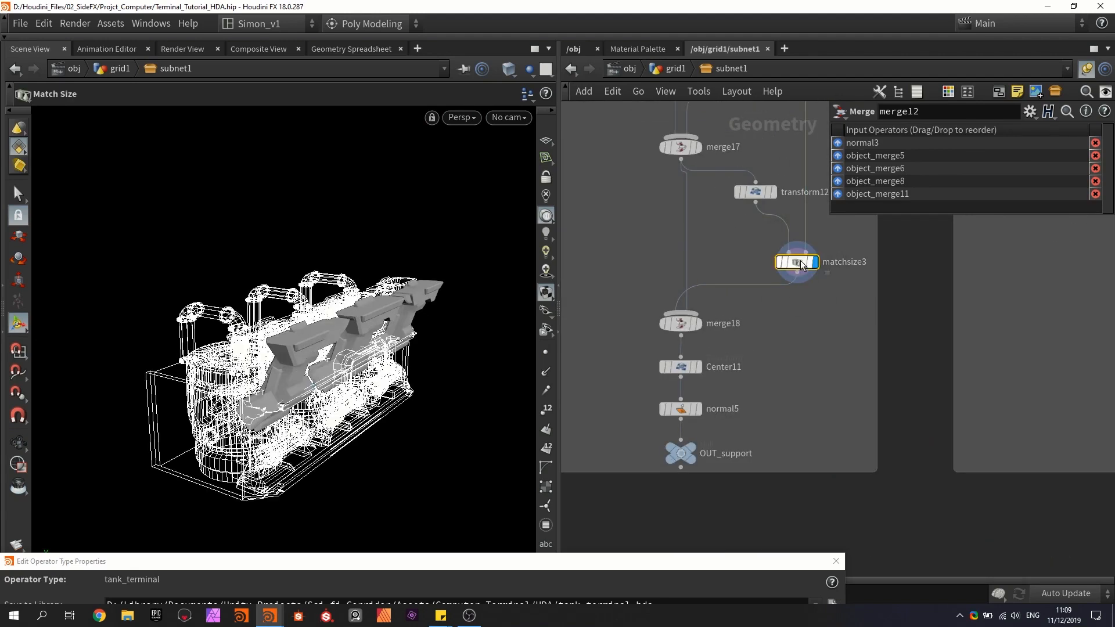
pyautogui.keyDown('alt'); pyautogui.moveTo(292, 263); pyautogui.dragTo(244, 242); pyautogui.keyUp('alt')
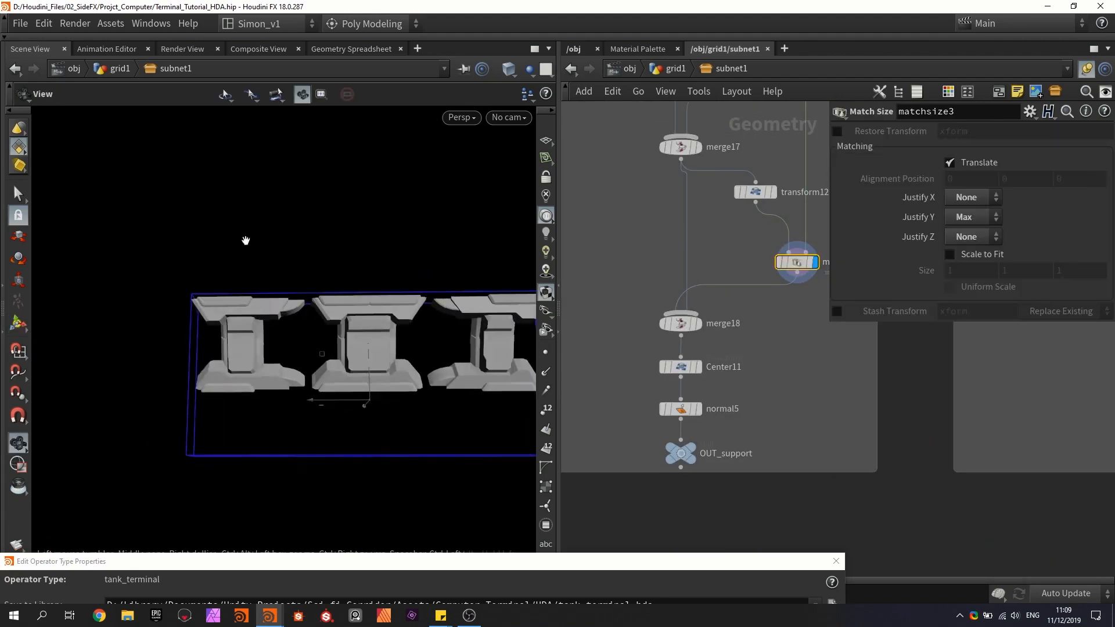
pyautogui.keyDown('alt'); pyautogui.moveTo(301, 319); pyautogui.dragTo(308, 272); pyautogui.keyUp('alt')
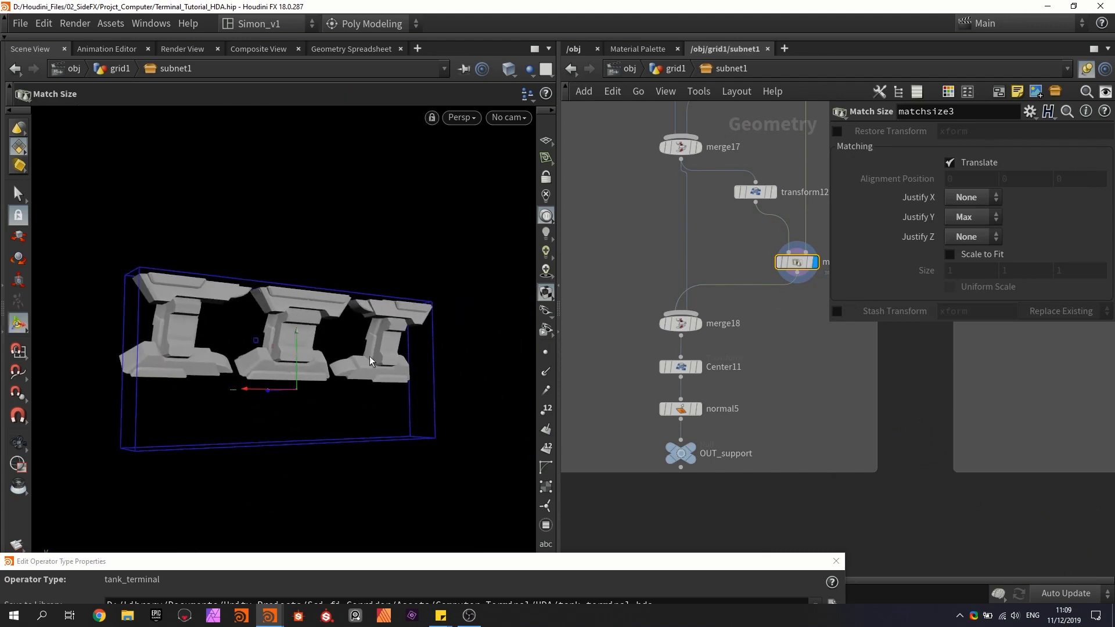
# Step: Move merge18 and the nodes below it lower to make room beneath matchsize3
pyautogui.scroll(-1, 782, 354)
pyautogui.moveTo(782, 354); pyautogui.dragTo(754, 292, button='middle')
pyautogui.scroll(-1, 719, 276)
pyautogui.keyDown('ctrl'); pyautogui.moveTo(678, 268); pyautogui.dragTo(657, 361); pyautogui.keyUp('ctrl')
pyautogui.scroll(-3, 841, 340)
pyautogui.moveTo(841, 339); pyautogui.dragTo(694, 330, button='middle')
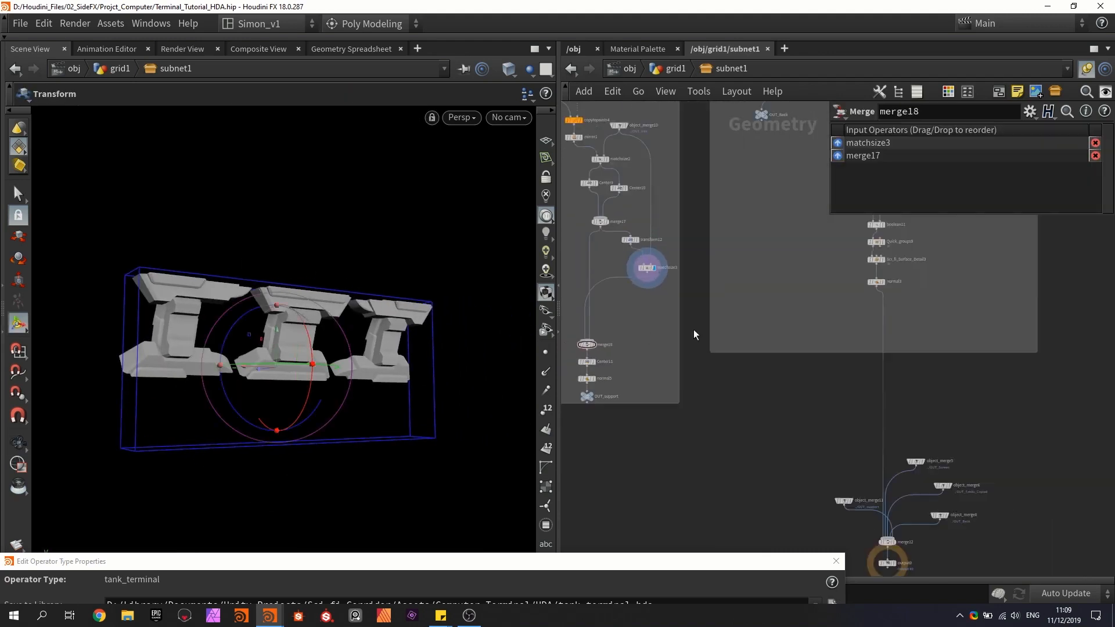
# Step: Copy switch4 and insert the copy between matchsize3 and merge18, with a null as its second input
pyautogui.scroll(-2, 791, 324)
pyautogui.moveTo(791, 324); pyautogui.dragTo(693, 361, button='middle')
pyautogui.scroll(8, 736, 201)
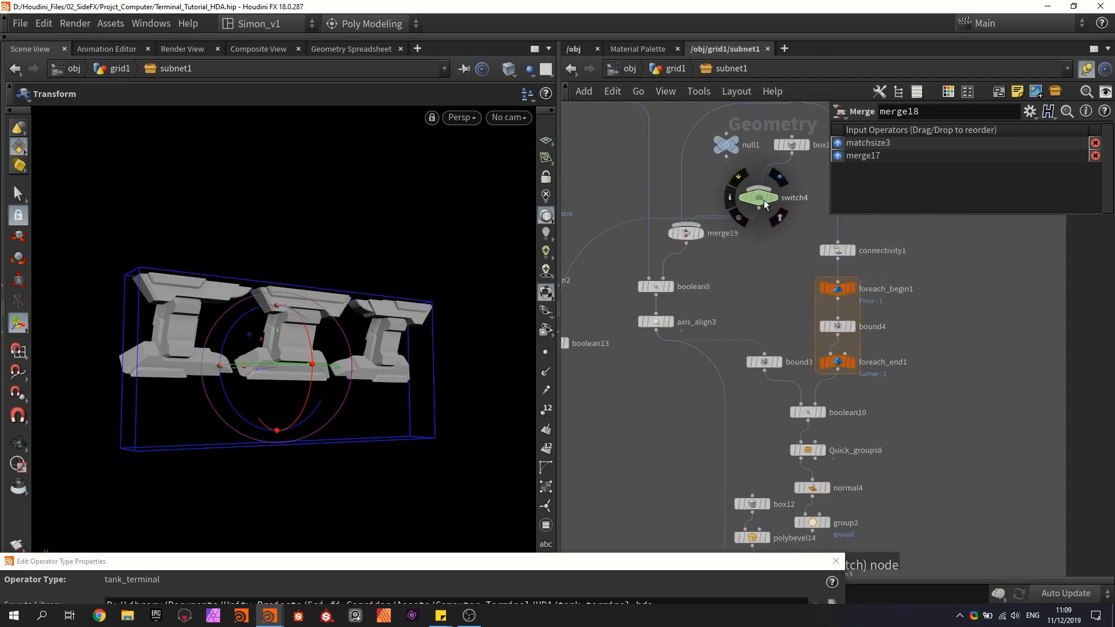
pyautogui.click(761, 200)
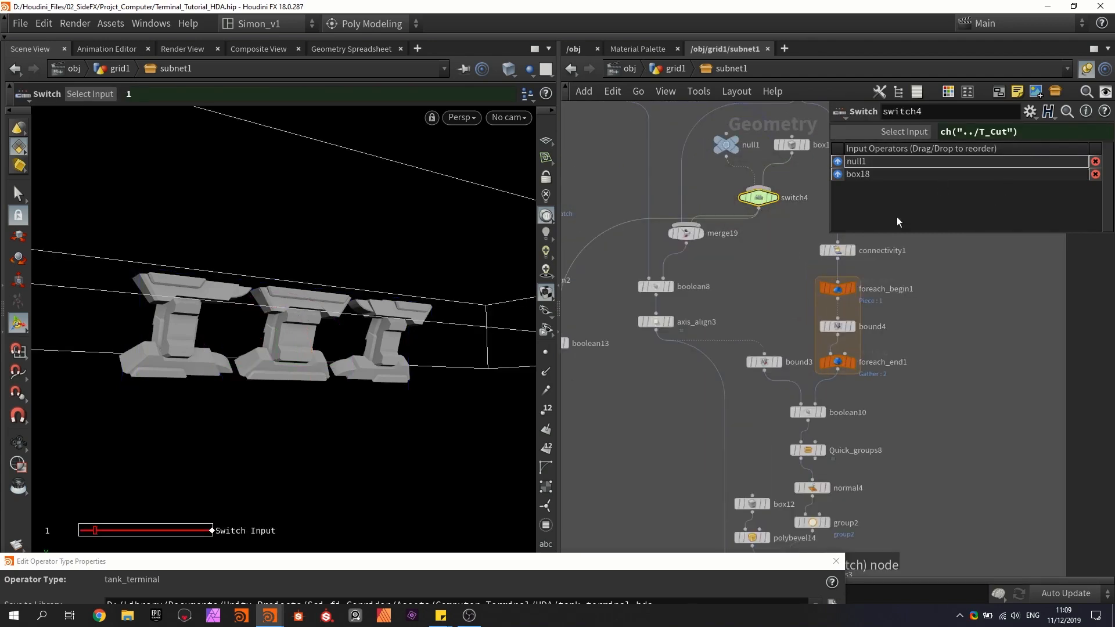
pyautogui.scroll(-5, 751, 334)
pyautogui.scroll(-2, 701, 390)
pyautogui.moveTo(701, 390); pyautogui.dragTo(893, 343, button='middle')
pyautogui.scroll(4, 795, 399)
pyautogui.moveTo(795, 399); pyautogui.dragTo(841, 376, button='middle')
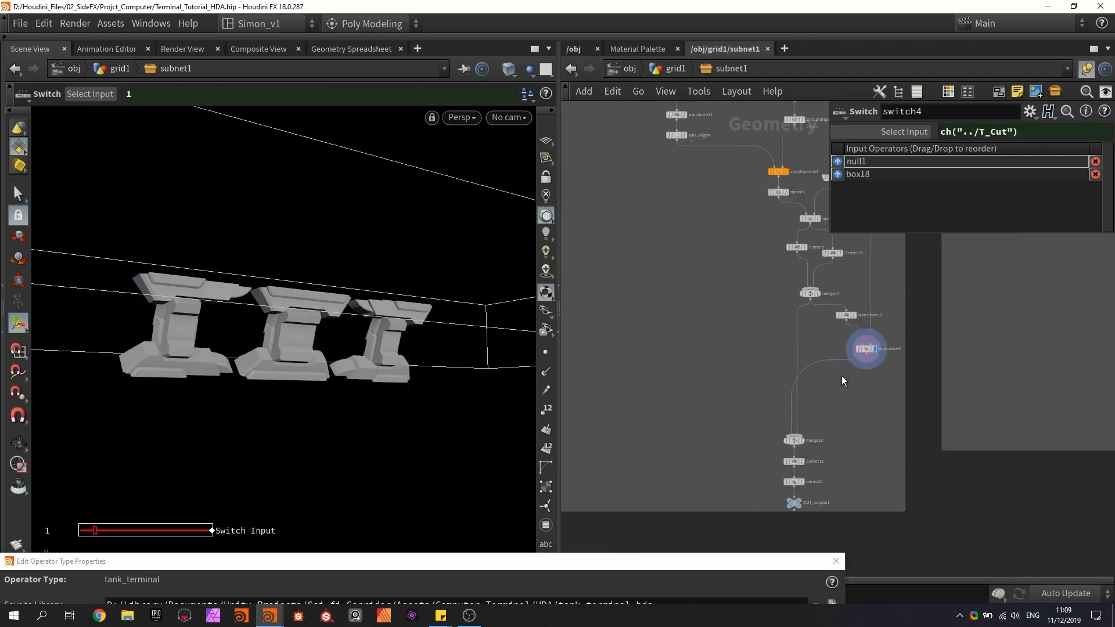
pyautogui.scroll(4, 841, 376)
pyautogui.hotkey('ctrl', 'v')
pyautogui.moveTo(820, 381); pyautogui.dragTo(809, 370)
# Step: Display merge18 to check the switched supports, nudge the null beside switch5, and view the assembled terminal through merge12
pyautogui.click(683, 412)
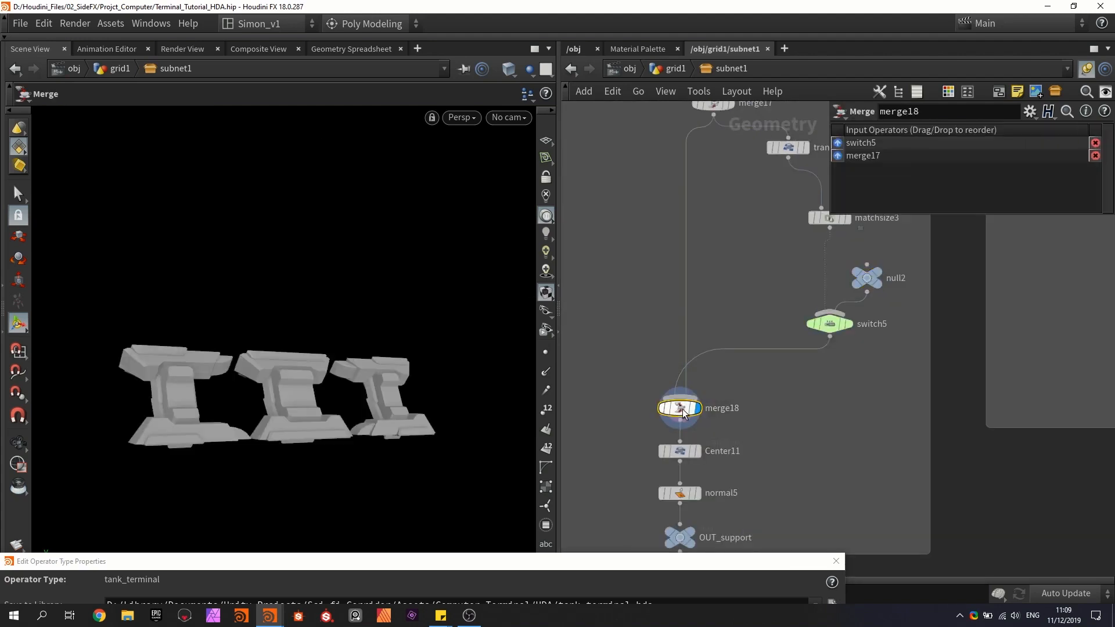
pyautogui.moveTo(810, 413); pyautogui.dragTo(712, 414, button='middle')
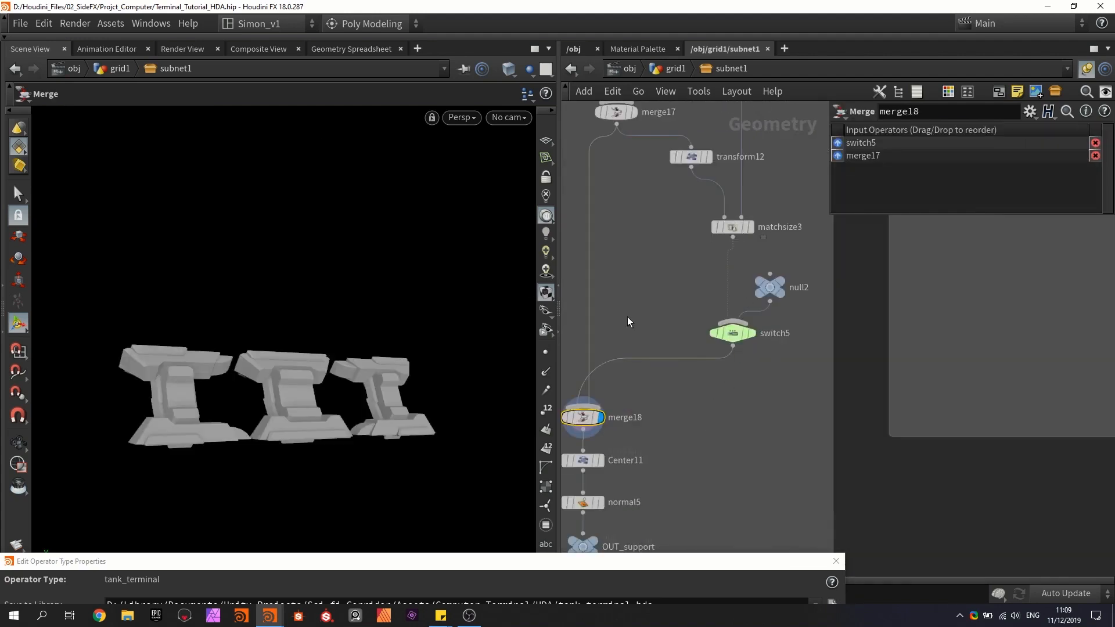
pyautogui.moveTo(628, 317); pyautogui.dragTo(655, 321, button='middle')
pyautogui.moveTo(800, 293); pyautogui.dragTo(810, 284)
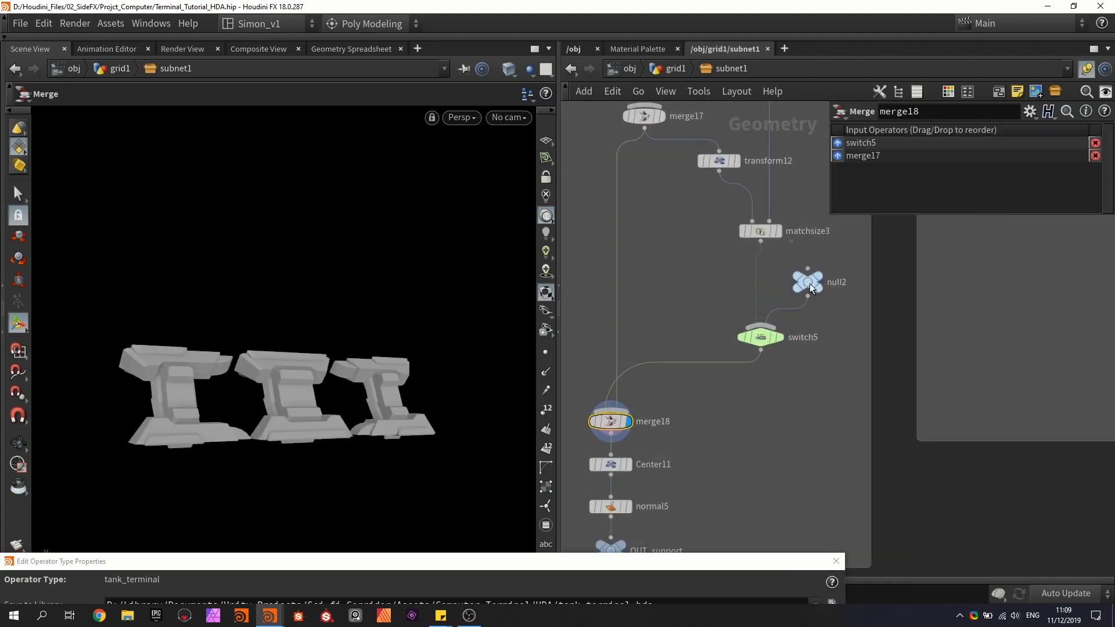
pyautogui.moveTo(582, 423)
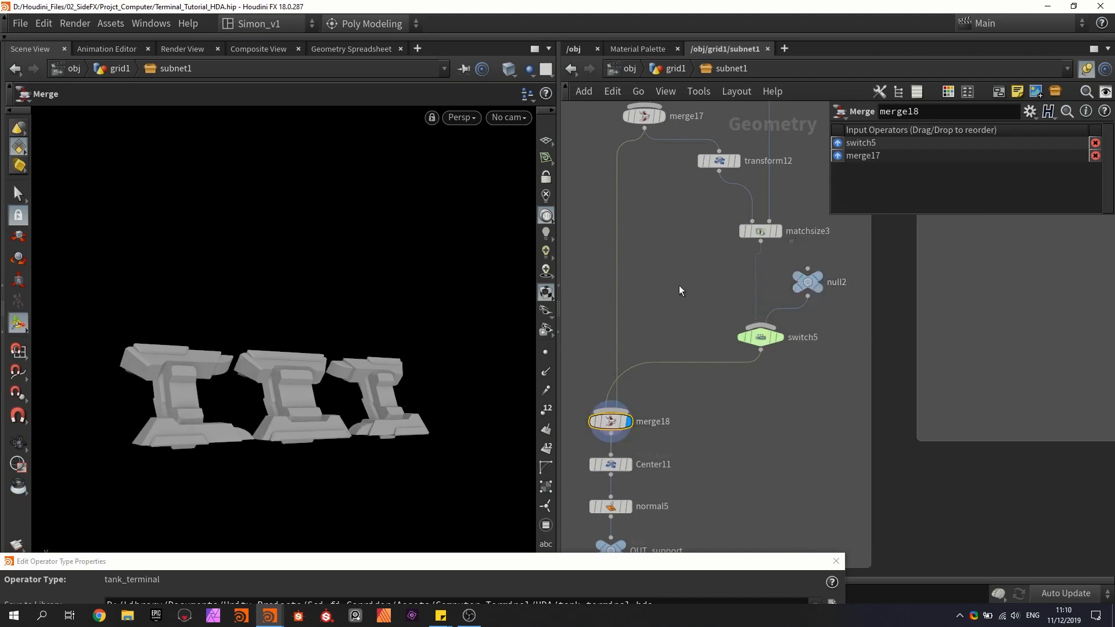
pyautogui.moveTo(722, 263); pyautogui.dragTo(705, 300, button='middle')
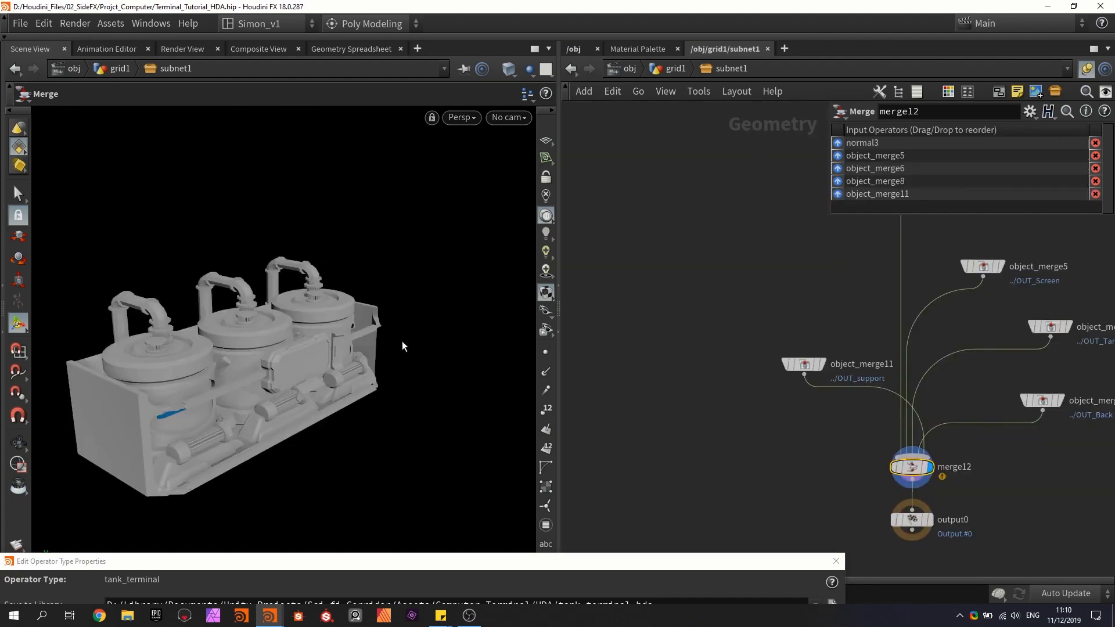
# Step: Shift null2 aside near switch5 and branch a copy of transform12 off merge17
pyautogui.moveTo(623, 264); pyautogui.dragTo(836, 369, button='middle')
pyautogui.scroll(-4, 836, 369)
pyautogui.moveTo(743, 281); pyautogui.dragTo(838, 442, button='middle')
pyautogui.scroll(1, 732, 308)
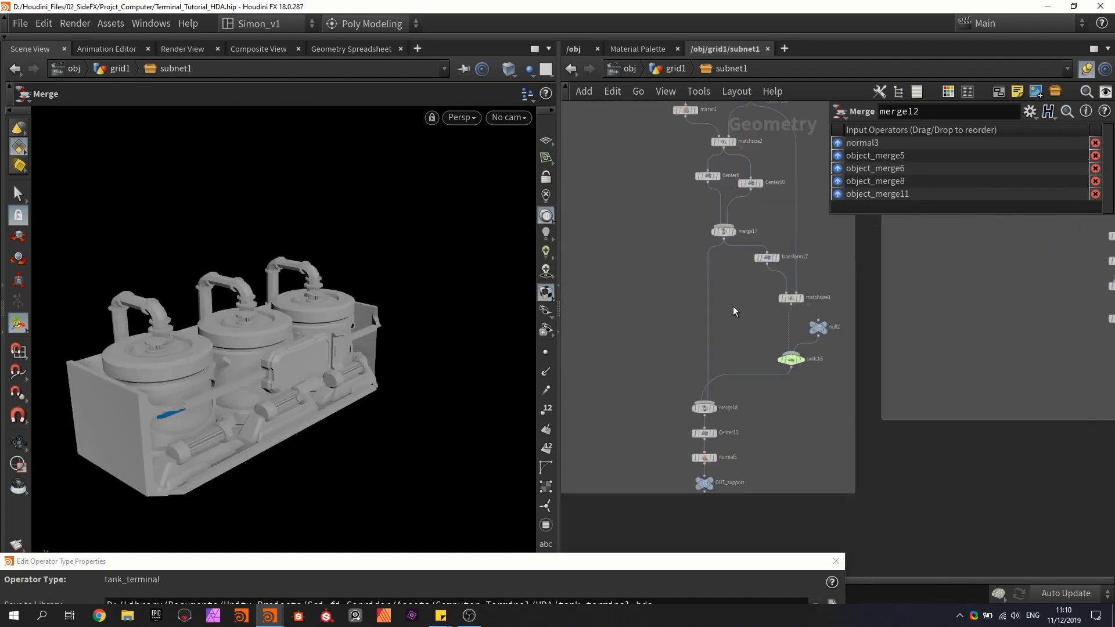
pyautogui.scroll(3, 734, 312)
pyautogui.moveTo(836, 285)
pyautogui.mouseDown()
pyautogui.moveTo(805, 283)
pyautogui.moveTo(838, 283)
pyautogui.mouseUp()
pyautogui.moveTo(768, 325); pyautogui.dragTo(616, 303, button='middle')
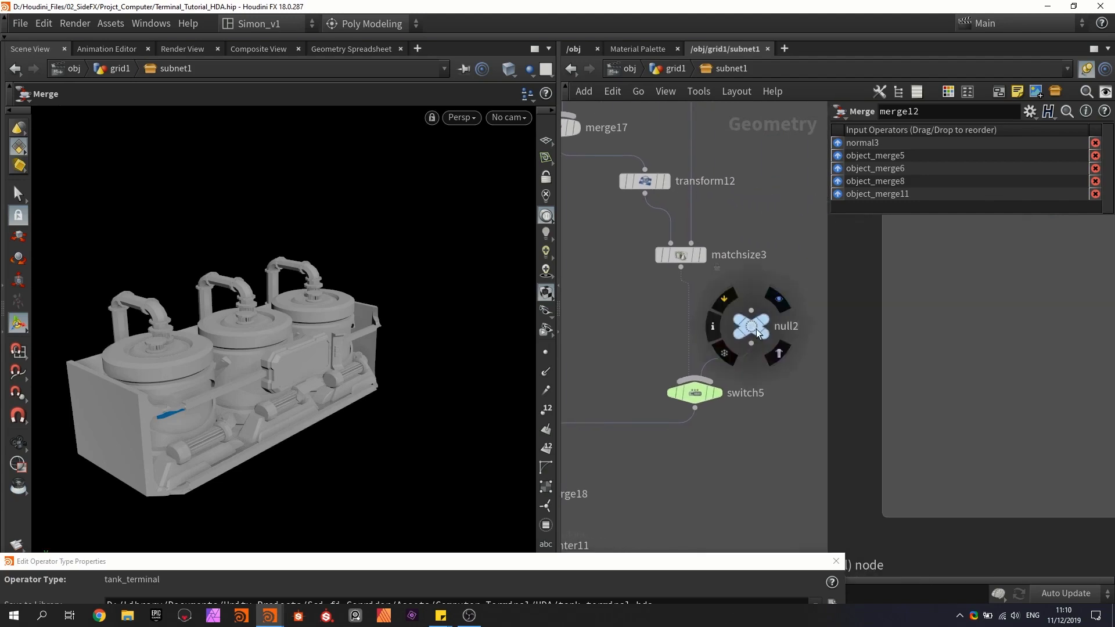
pyautogui.moveTo(756, 332); pyautogui.dragTo(797, 330)
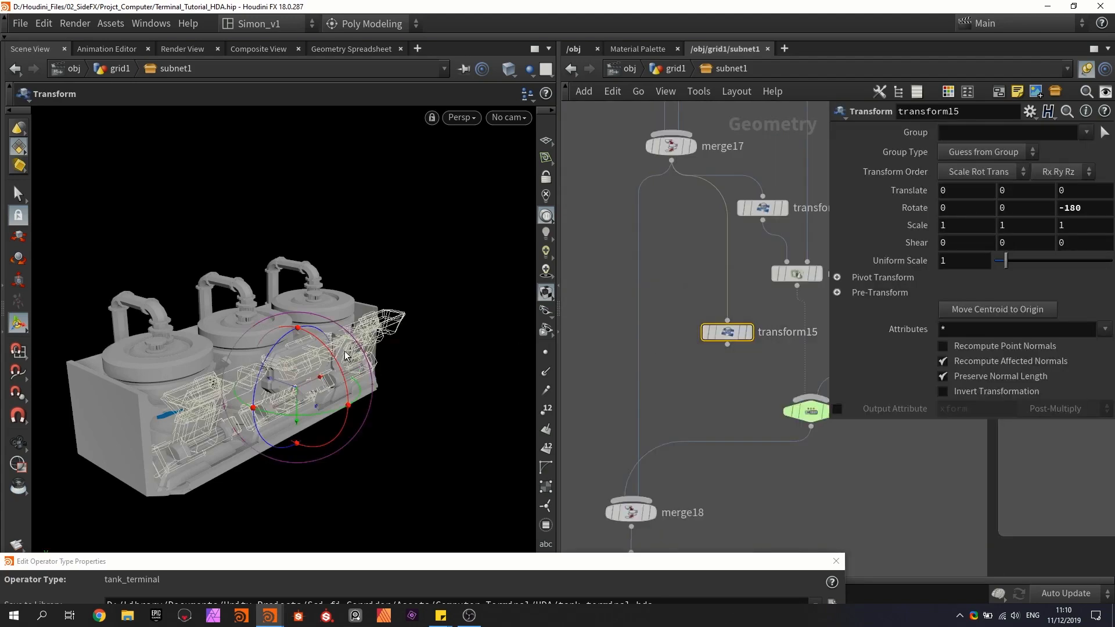
# Step: Rotate the copied supports in transform15 about -98.4 degrees around X and move them toward the terminal's back
pyautogui.moveTo(340, 363); pyautogui.dragTo(233, 297)
pyautogui.keyDown('alt'); pyautogui.moveTo(239, 301); pyautogui.dragTo(348, 292, button='middle'); pyautogui.keyUp('alt')
pyautogui.press('t')
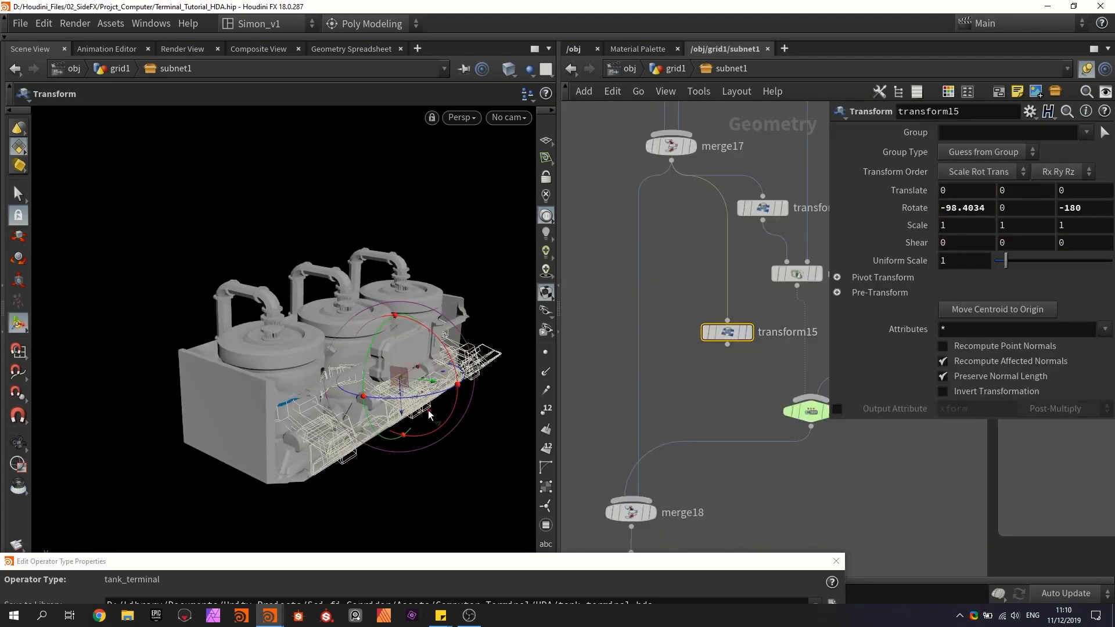
pyautogui.moveTo(428, 410); pyautogui.dragTo(357, 296)
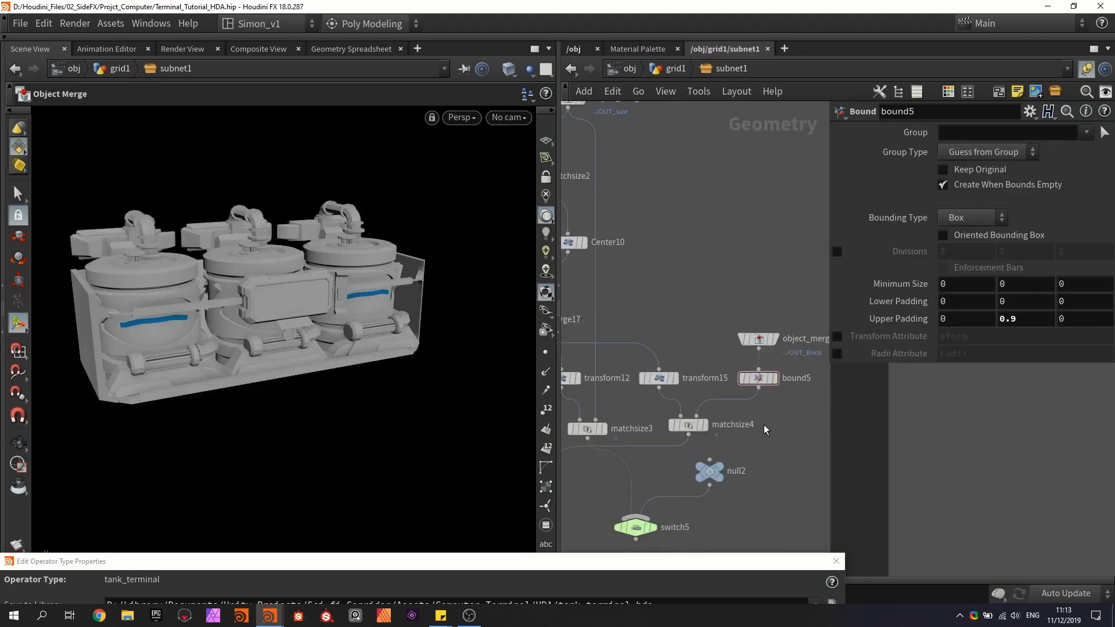
# Step: Inspect the repositioned supports on the terminal, and examine the back geometry that object_merge12 brings in from ../OUT_Back
pyautogui.keyDown('alt'); pyautogui.moveTo(326, 293); pyautogui.dragTo(418, 336); pyautogui.keyUp('alt')
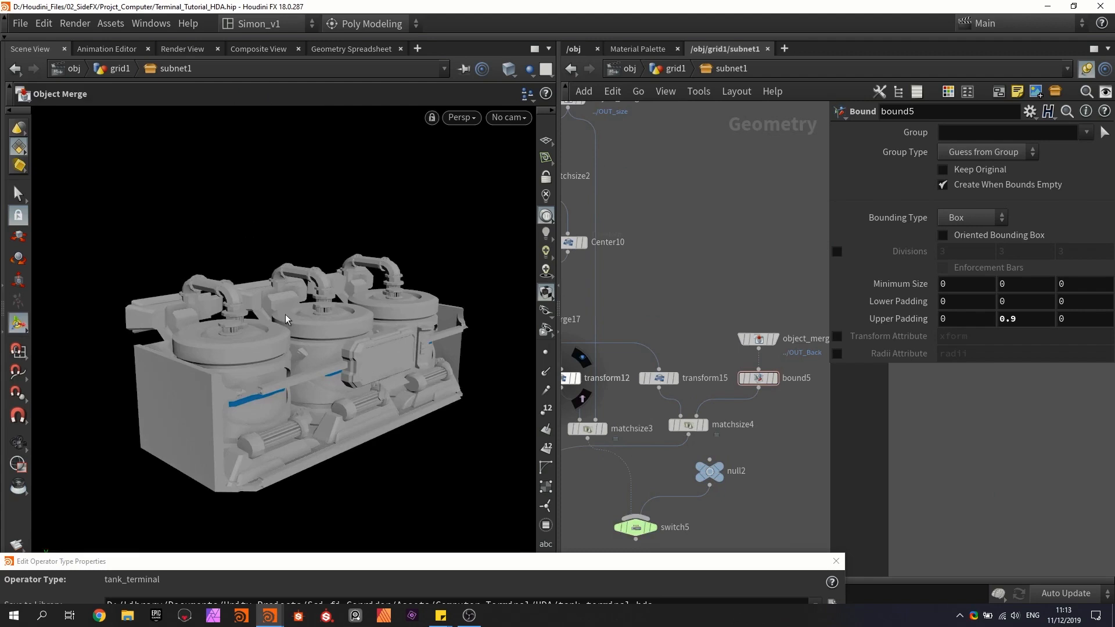
pyautogui.keyDown('alt'); pyautogui.moveTo(170, 322); pyautogui.dragTo(188, 319); pyautogui.keyUp('alt')
pyautogui.scroll(3, 796, 346)
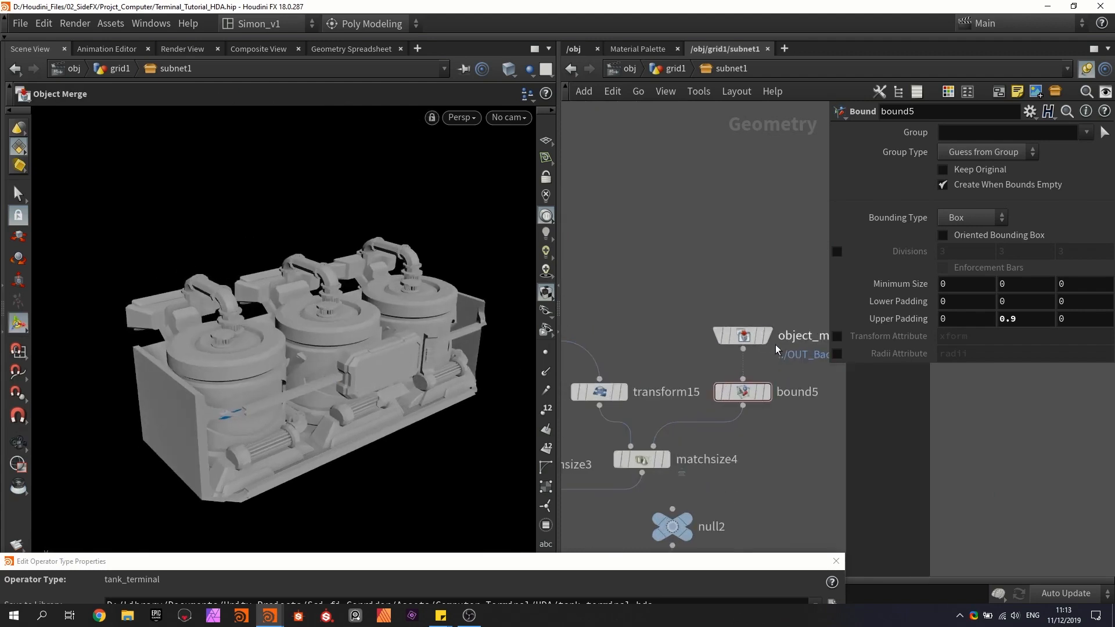
pyautogui.click(767, 336)
pyautogui.keyDown('alt'); pyautogui.moveTo(358, 302); pyautogui.dragTo(381, 262); pyautogui.keyUp('alt')
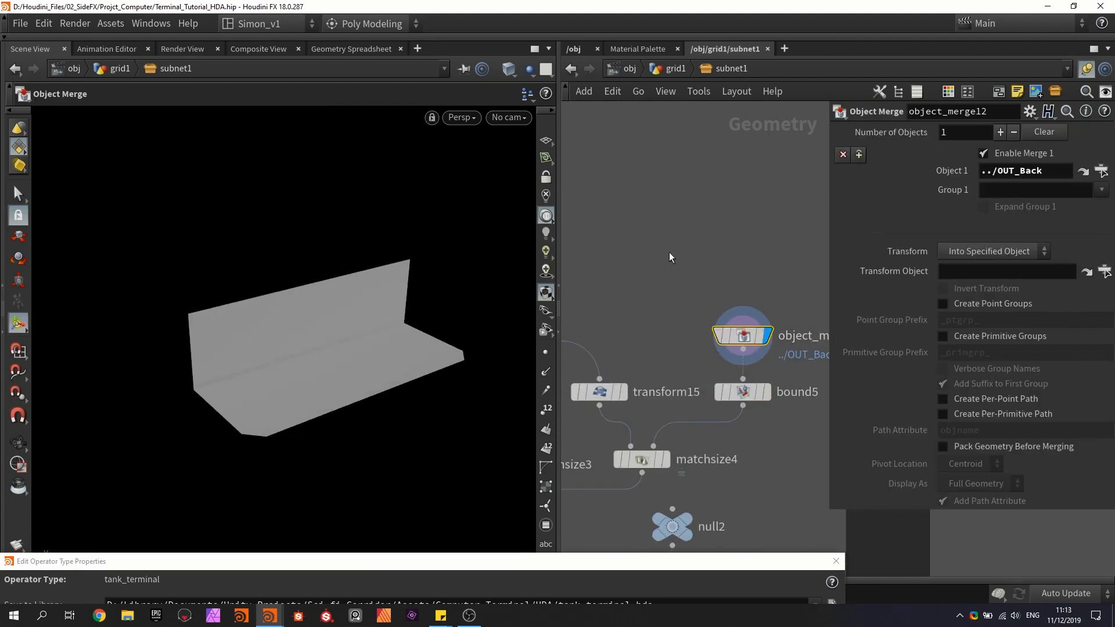
pyautogui.scroll(-5, 670, 257)
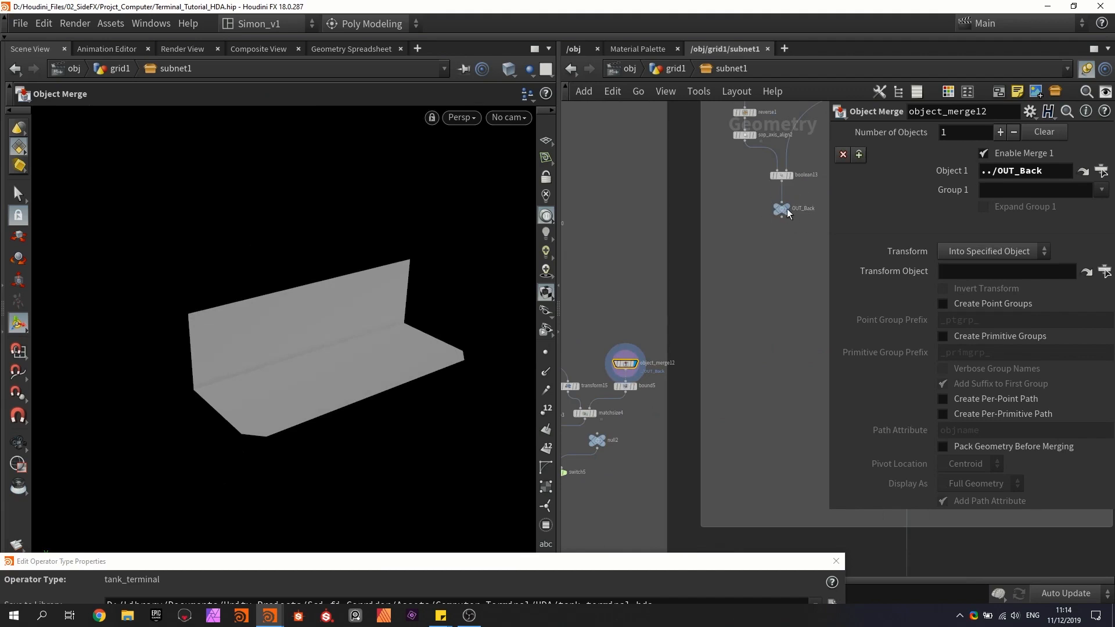
pyautogui.scroll(5, 668, 366)
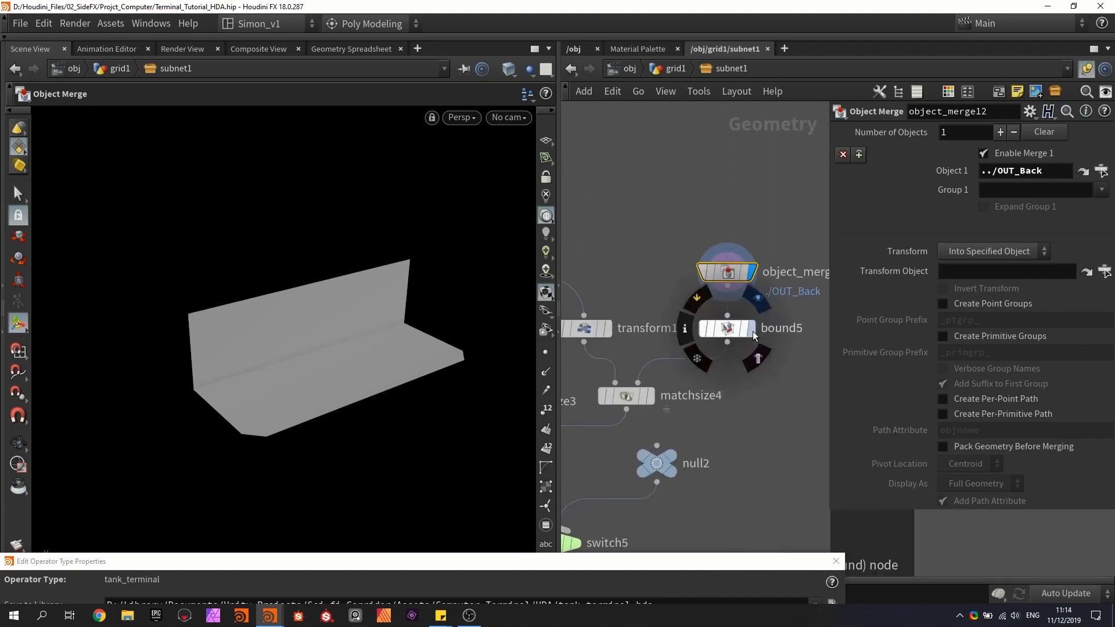
# Step: Compare bound5's padded box with the back geometry, and display matchsize4 to examine how the supports align to it
pyautogui.click(749, 330)
pyautogui.click(750, 330)
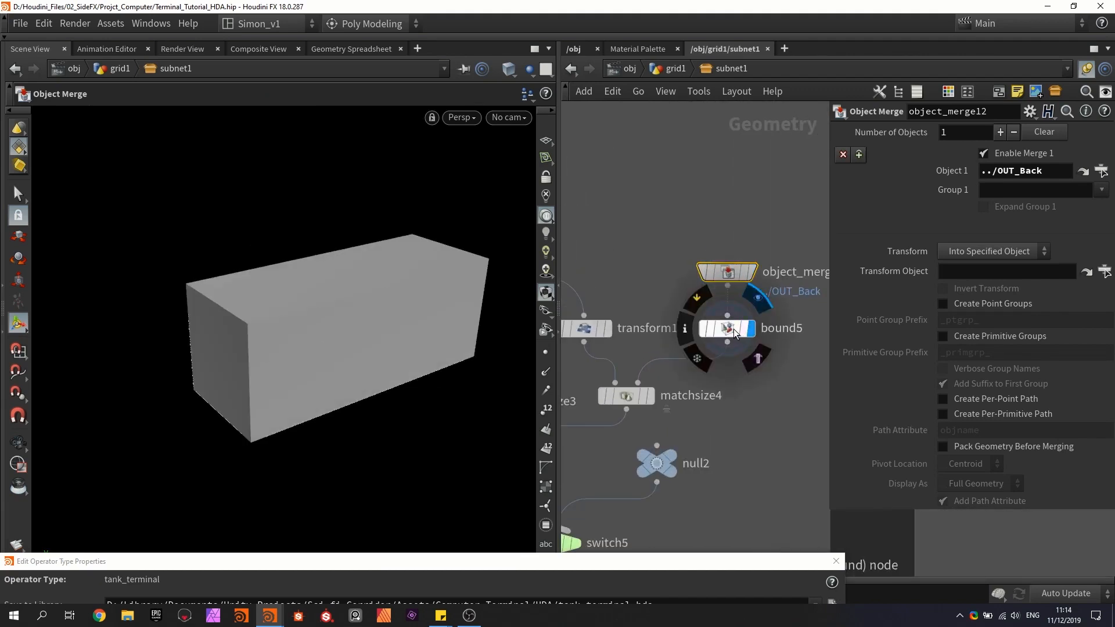
pyautogui.keyDown('alt'); pyautogui.moveTo(341, 370); pyautogui.dragTo(375, 331); pyautogui.keyUp('alt')
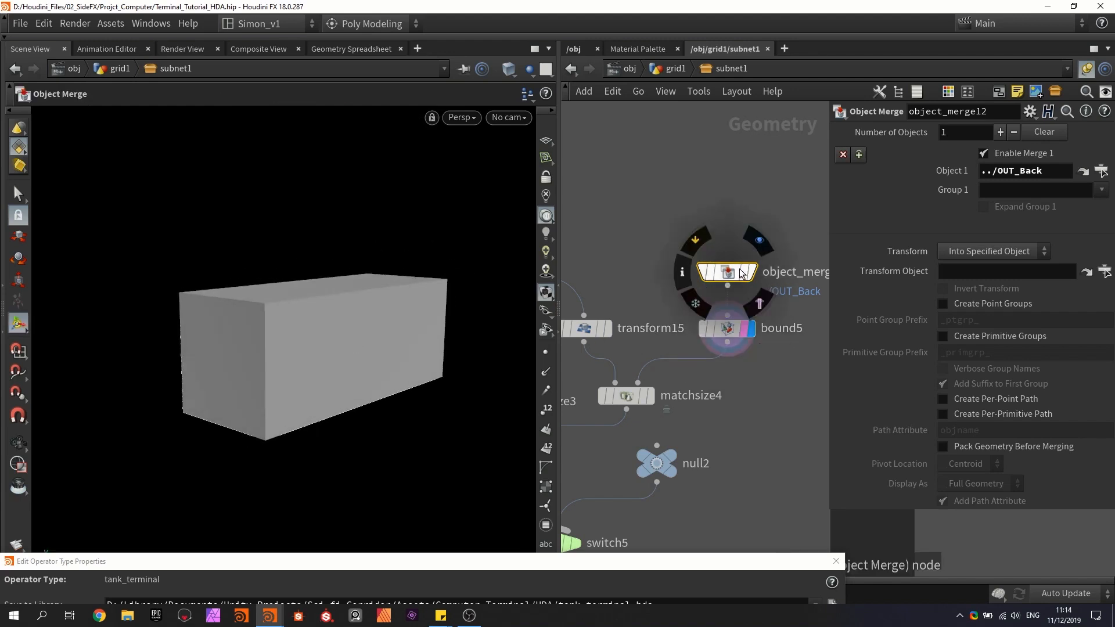
pyautogui.click(753, 304)
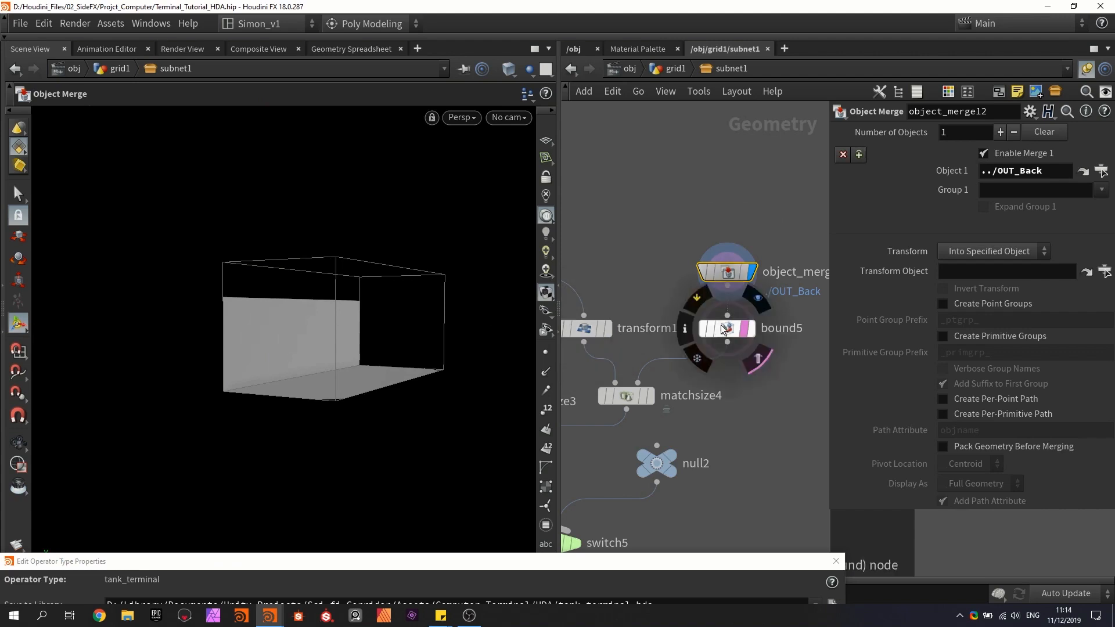
pyautogui.click(727, 330)
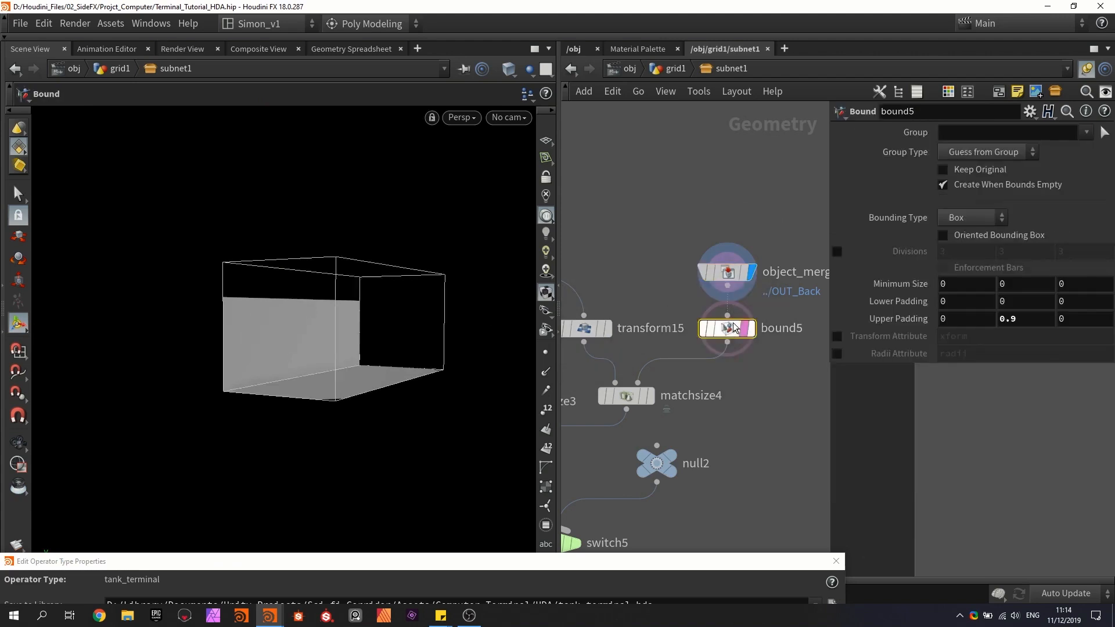
pyautogui.click(649, 396)
pyautogui.click(626, 396)
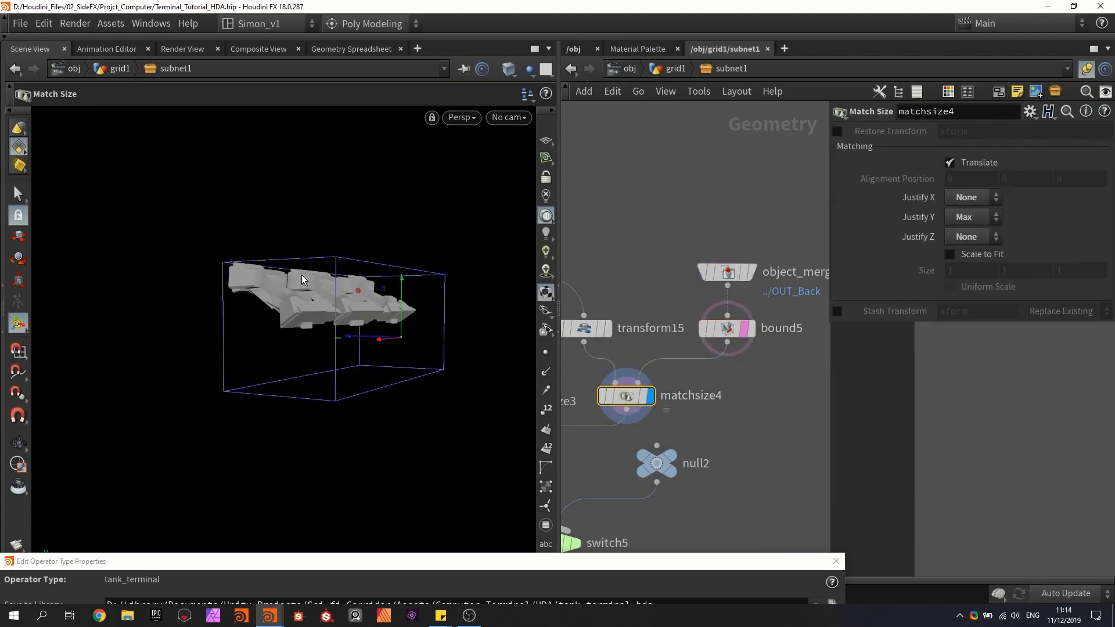
# Step: Remove the connections from matchsize4 to merge18 and from null2 to switch5
pyautogui.moveTo(685, 445); pyautogui.dragTo(760, 330, button='middle')
pyautogui.scroll(-4, 760, 329)
pyautogui.scroll(4, 755, 326)
pyautogui.moveTo(704, 283); pyautogui.dragTo(708, 288)
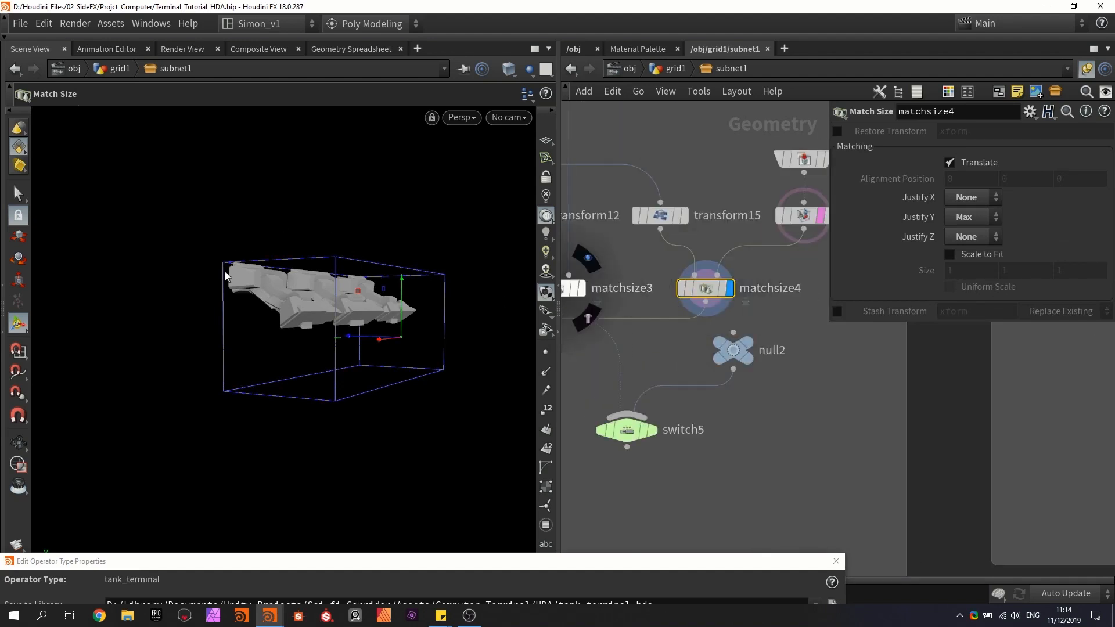
pyautogui.scroll(-4, 709, 381)
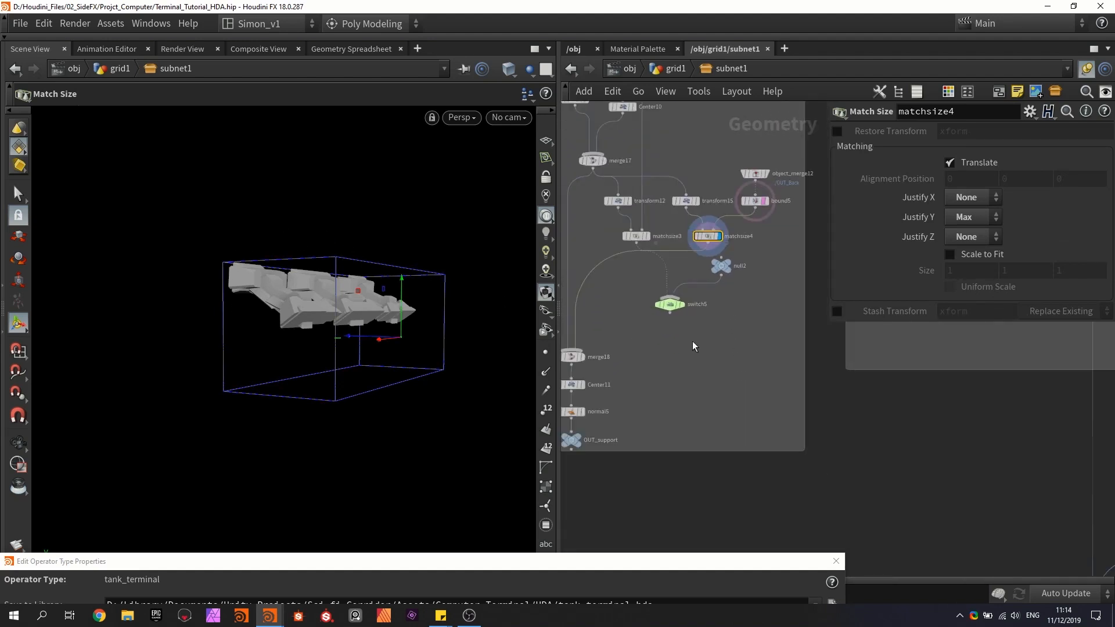
pyautogui.scroll(4, 681, 261)
pyautogui.press('Delete')
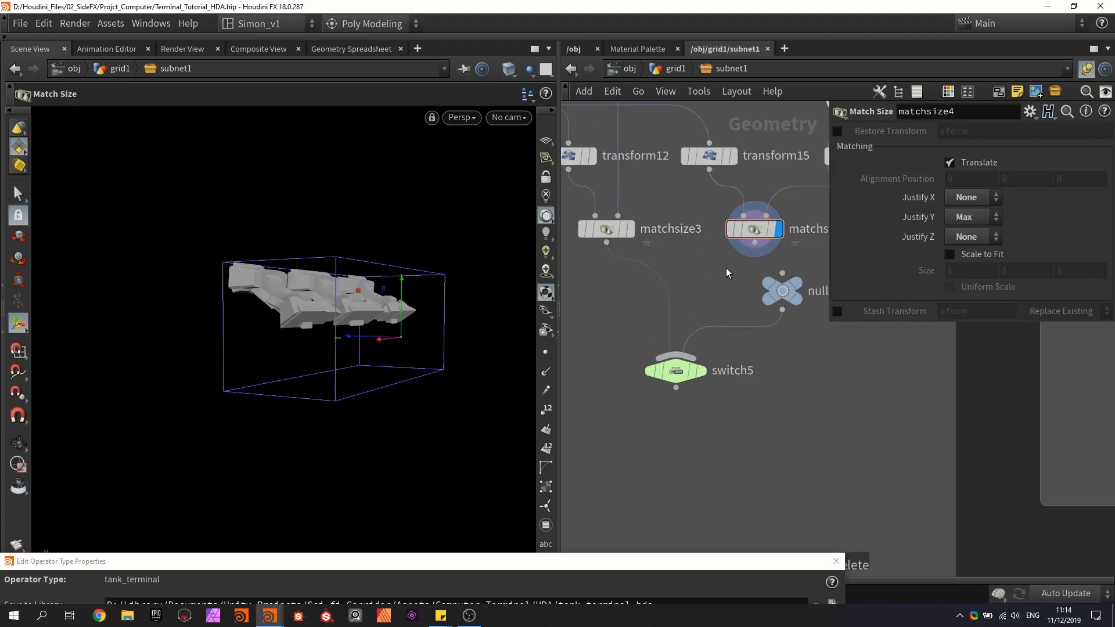
pyautogui.press('Delete')
# Step: Connect matchsize4 to switch5 as its second input and display switch5
pyautogui.click(755, 242)
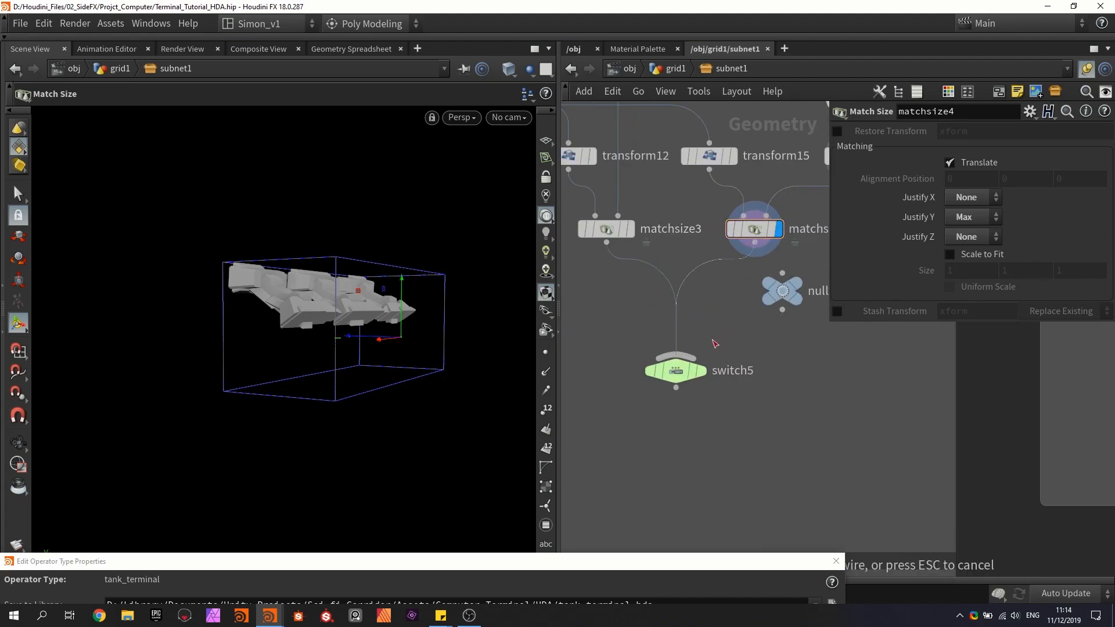
pyautogui.click(683, 357)
pyautogui.click(703, 374)
pyautogui.scroll(-3, 762, 325)
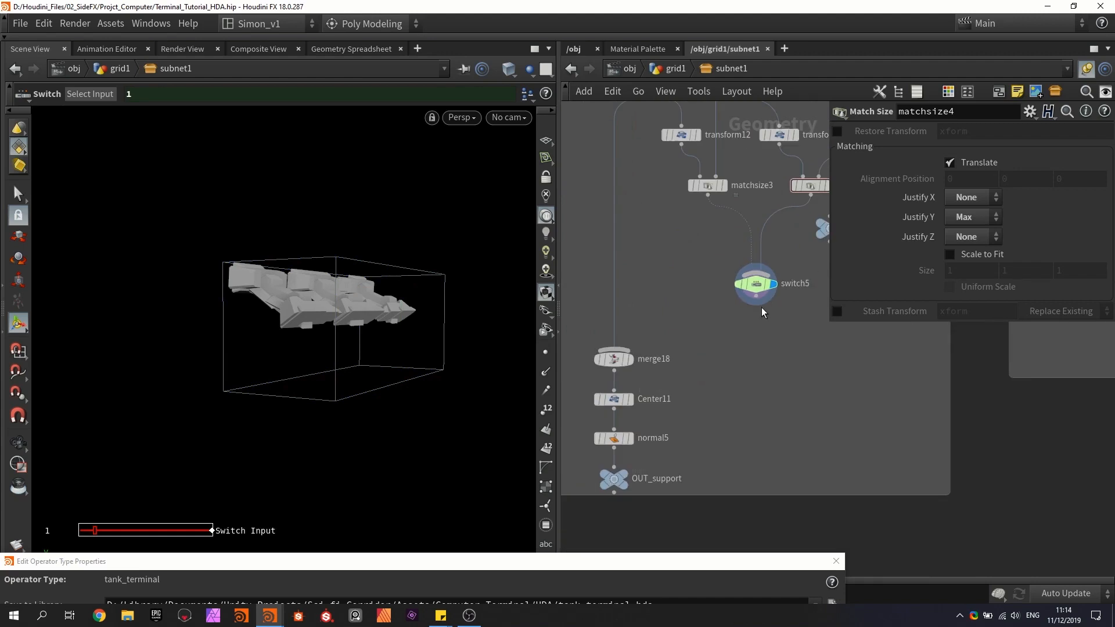
pyautogui.scroll(-5, 758, 396)
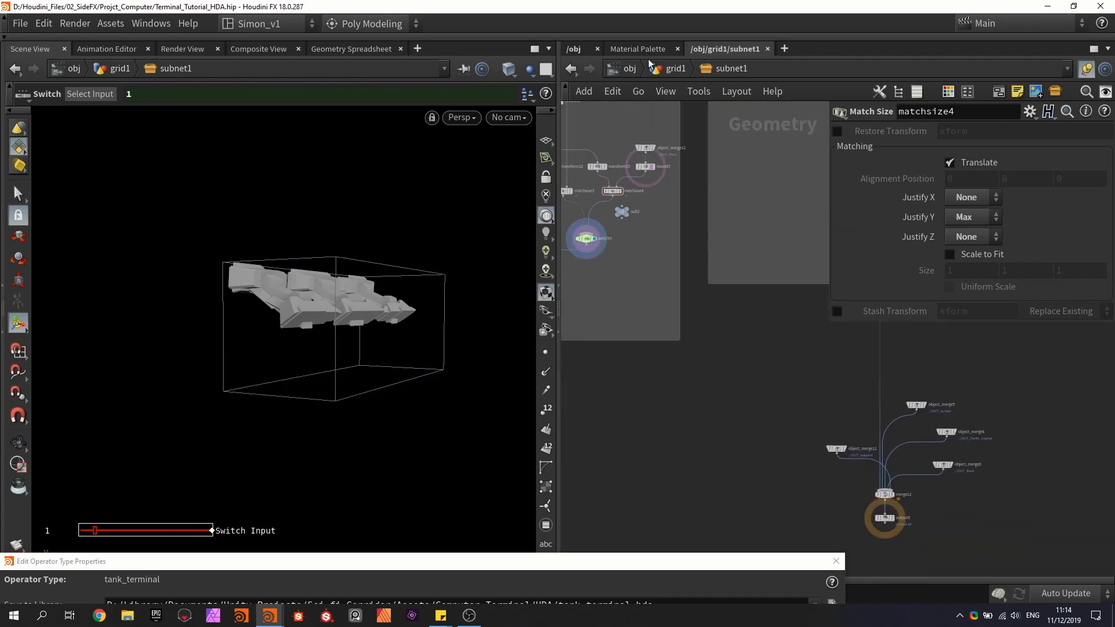
# Step: Test the half cut on the tank terminal asset, setting Pos cut to 2.5 and turning Cut half off
pyautogui.click(666, 68)
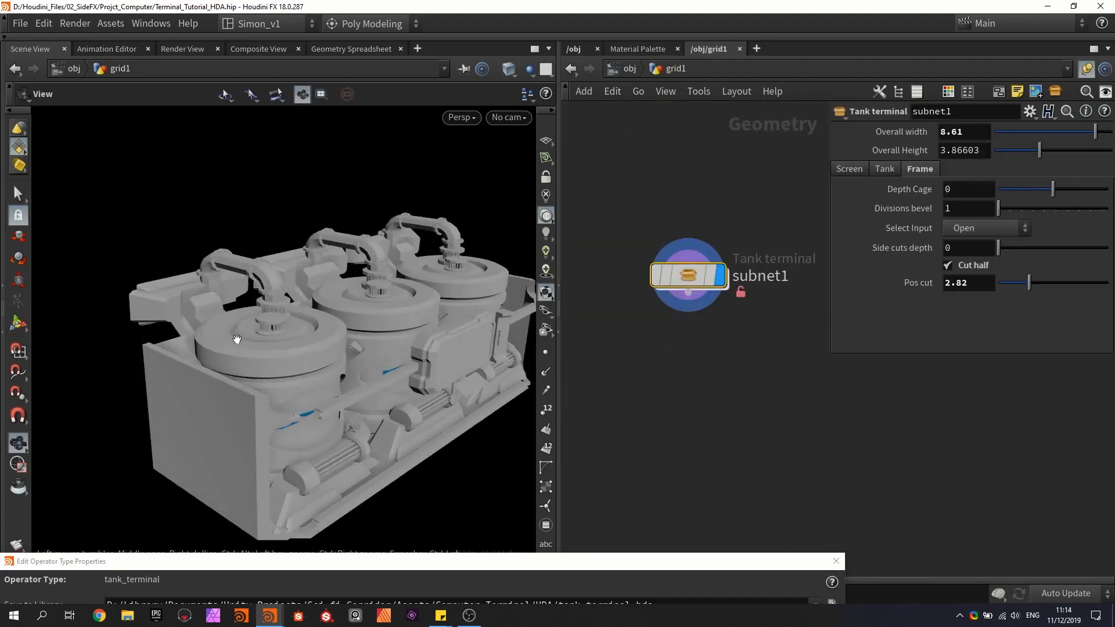
pyautogui.moveTo(1021, 285)
pyautogui.mouseDown()
pyautogui.moveTo(988, 283)
pyautogui.moveTo(1043, 282)
pyautogui.mouseUp()
pyautogui.moveTo(1051, 283)
pyautogui.mouseDown()
pyautogui.moveTo(1024, 283)
pyautogui.moveTo(1035, 284)
pyautogui.mouseUp()
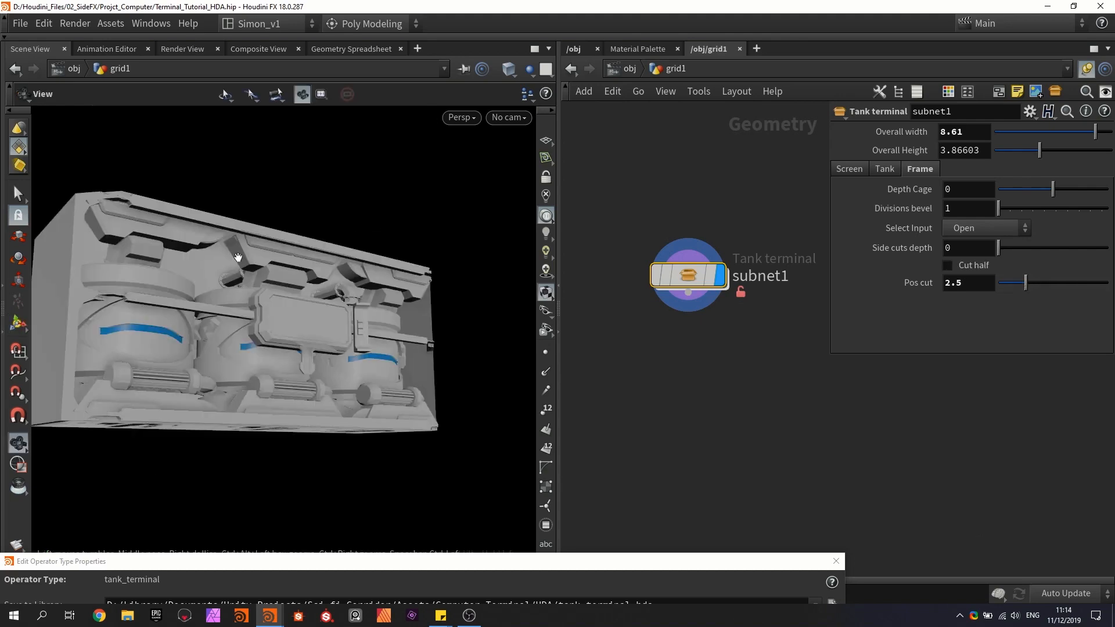
pyautogui.moveTo(238, 257); pyautogui.dragTo(307, 240)
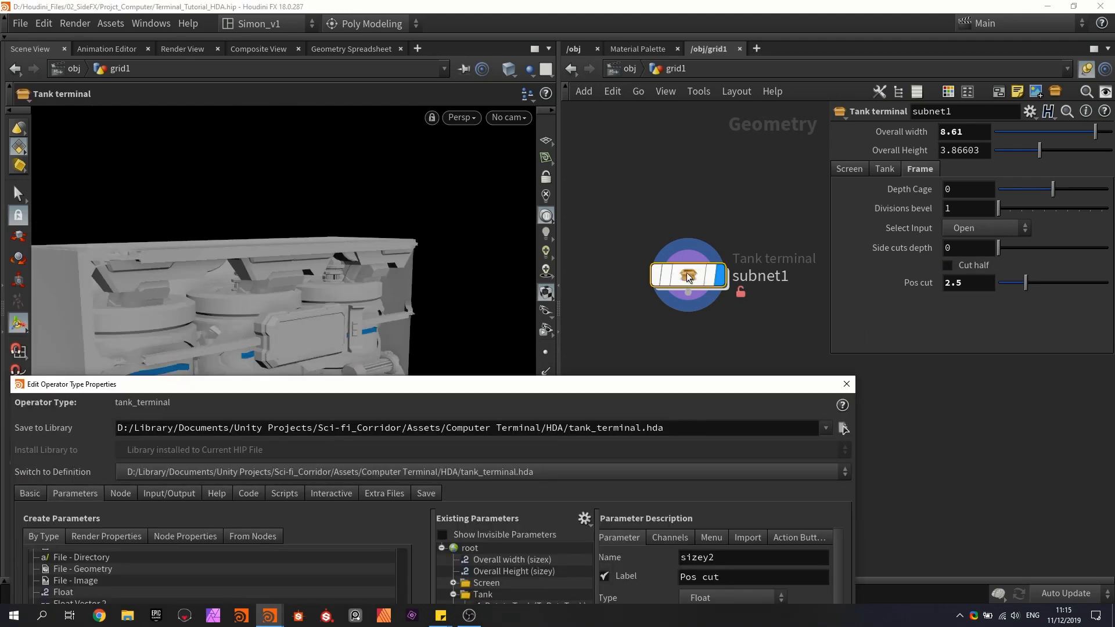
# Step: Promote the Uniform Scale of transform11 inside subnet1 to the end of the asset's Frame folder
pyautogui.click(695, 279)
pyautogui.doubleClick(696, 280)
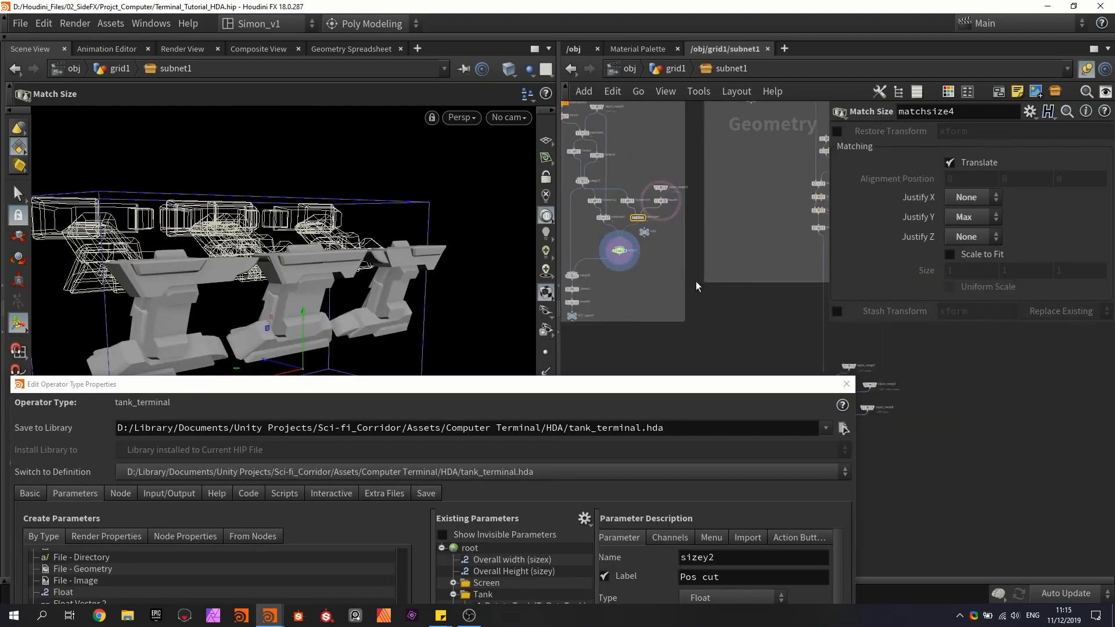
pyautogui.scroll(5, 694, 222)
pyautogui.click(680, 232)
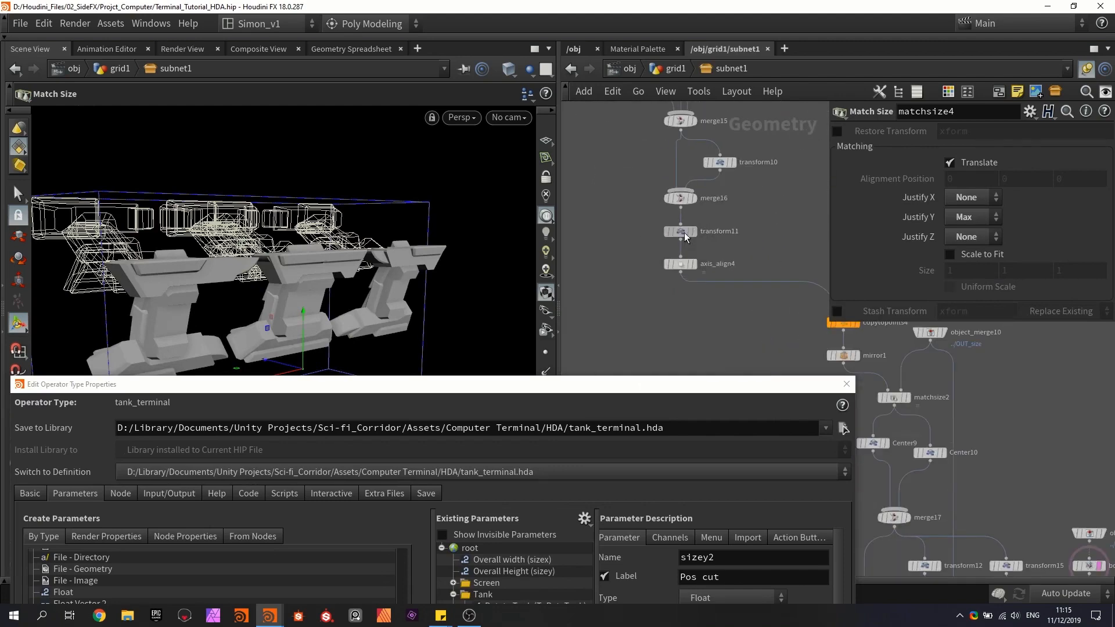
pyautogui.moveTo(631, 388); pyautogui.dragTo(627, 119)
pyautogui.moveTo(927, 266); pyautogui.dragTo(479, 441)
# Step: Label the promoted scale2 parameter "Scale support piece" and apply the change to the asset definition
pyautogui.moveTo(735, 308); pyautogui.dragTo(663, 302)
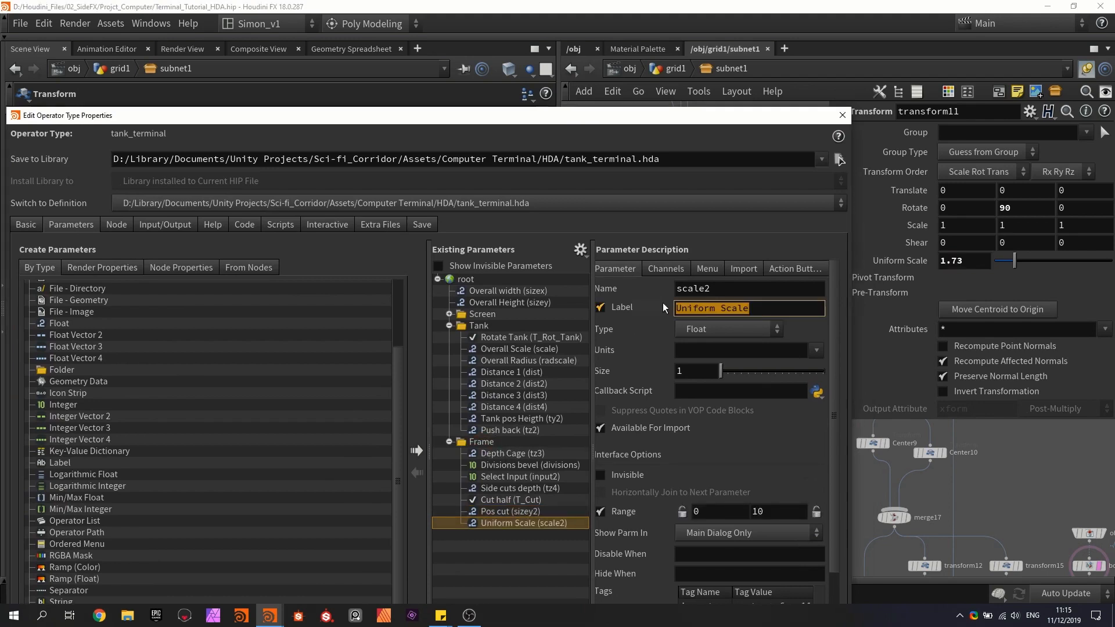
pyautogui.write('Scale supp')
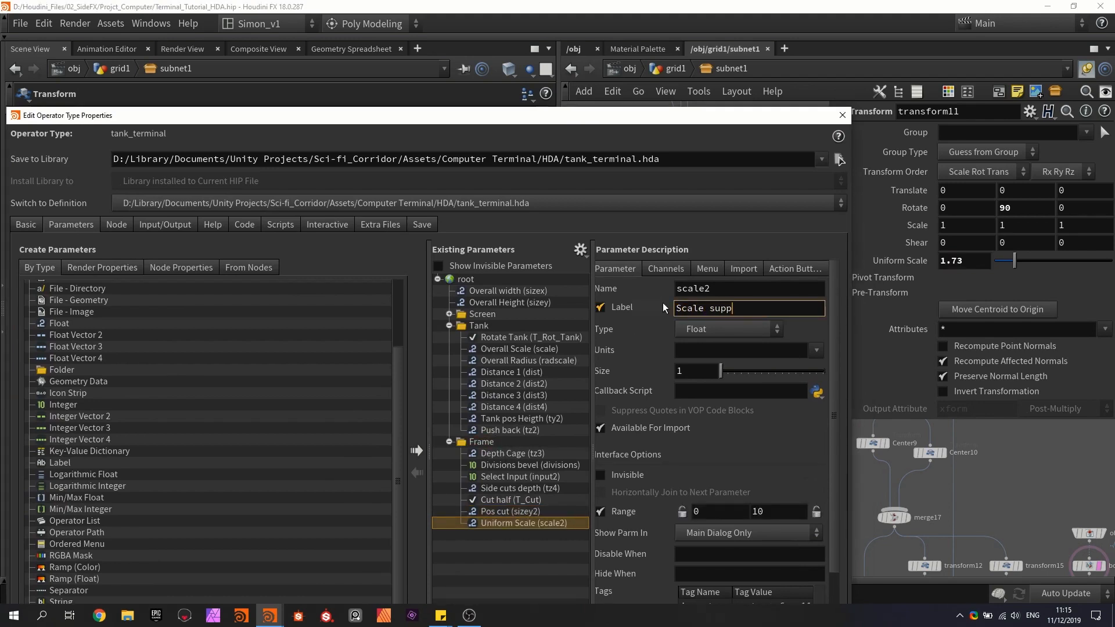
pyautogui.write('ort piece')
pyautogui.press('Return')
pyautogui.moveTo(614, 106); pyautogui.dragTo(617, 27)
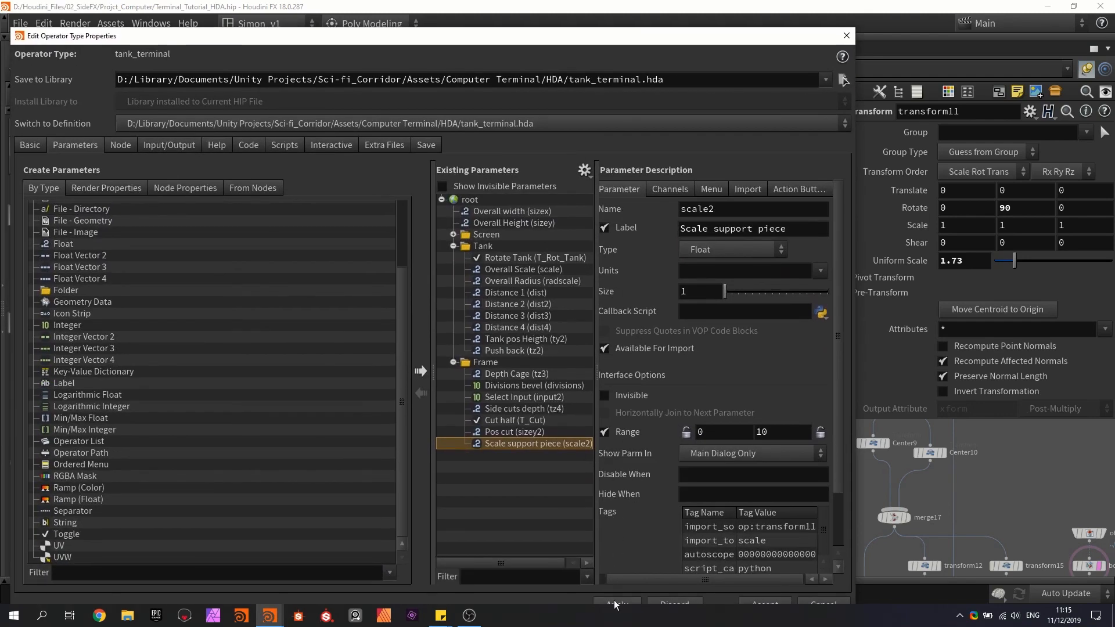
pyautogui.click(614, 600)
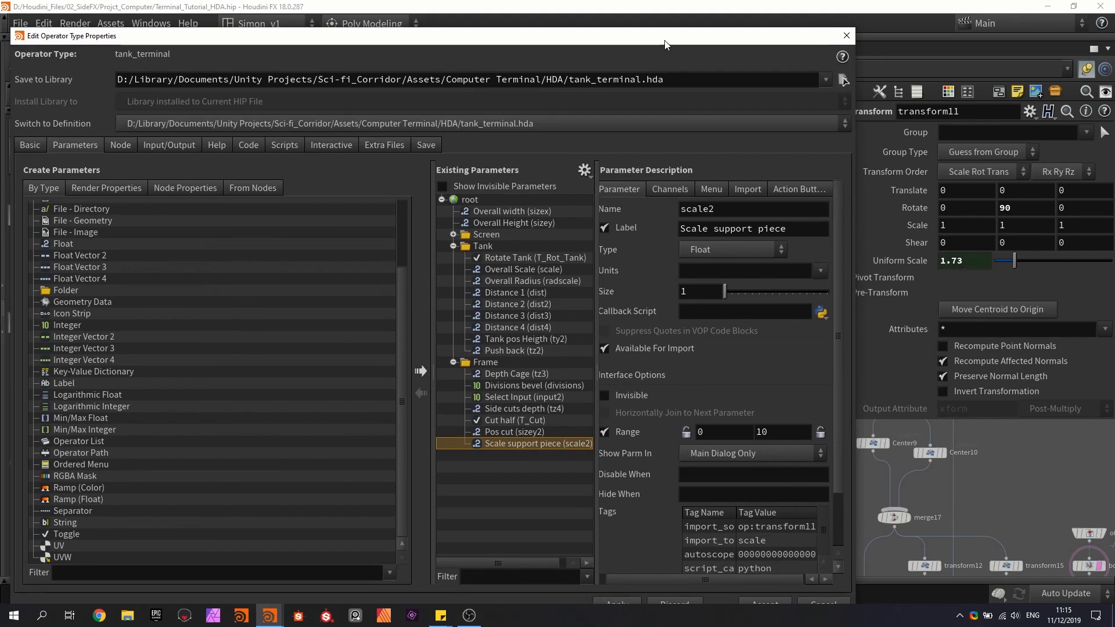
pyautogui.moveTo(665, 45); pyautogui.dragTo(615, 570)
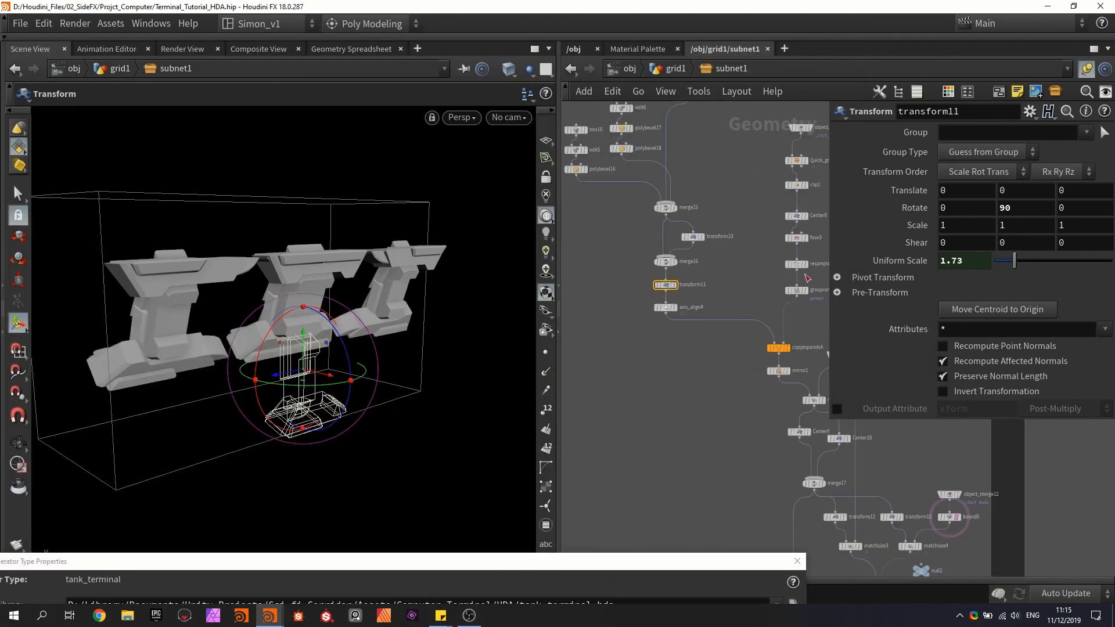
# Step: Check the length expression on resample1, and set the asset's Scale support piece to 1.22
pyautogui.scroll(5, 808, 279)
pyautogui.click(750, 286)
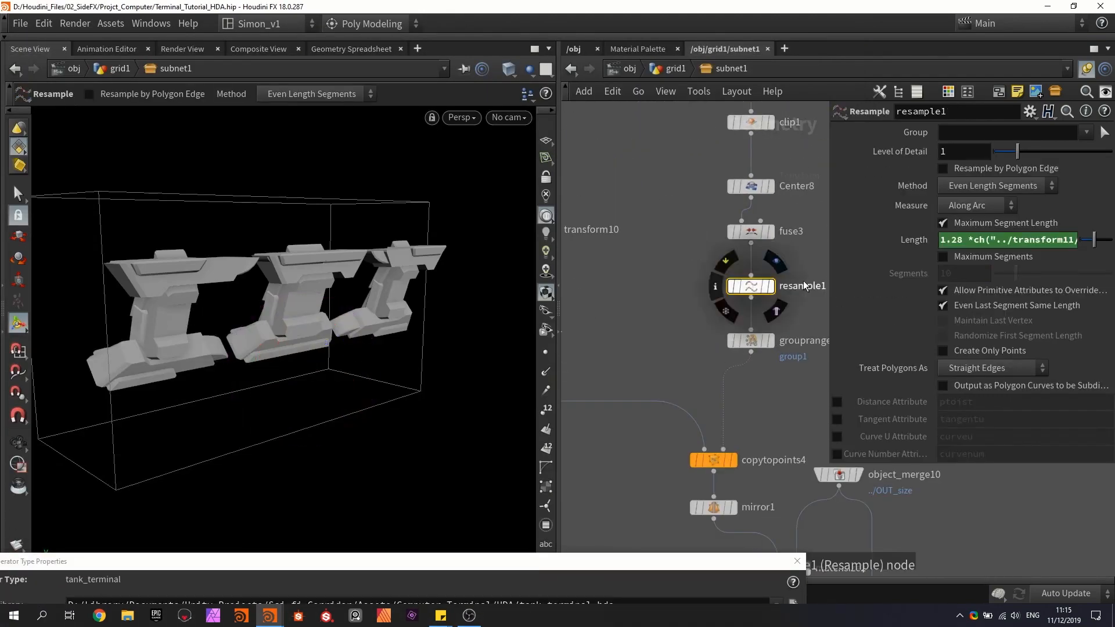
pyautogui.click(673, 68)
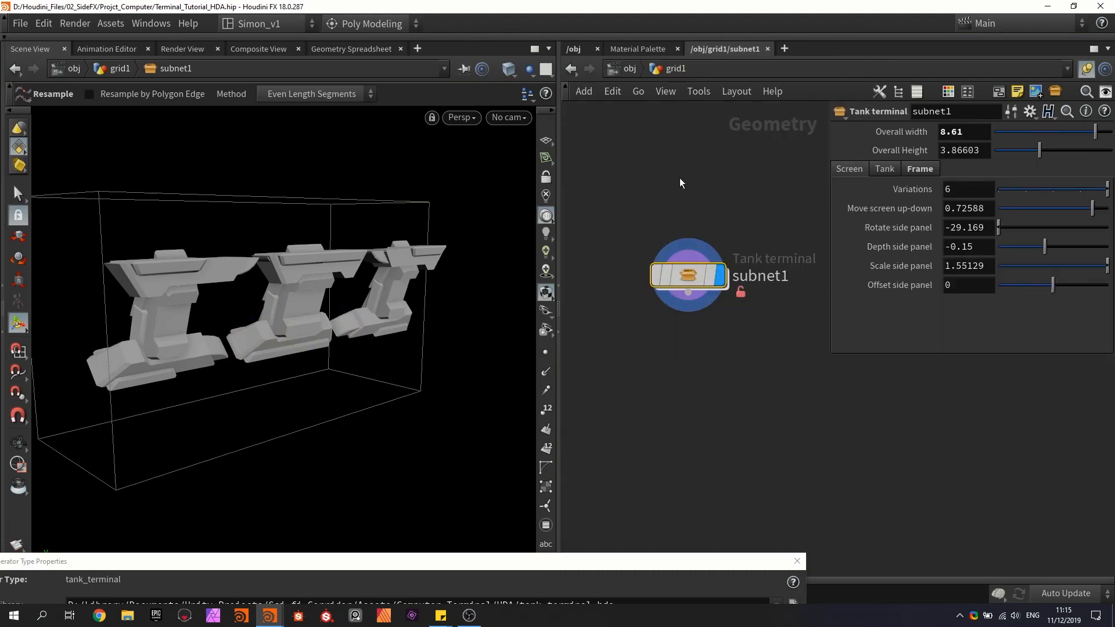
pyautogui.click(920, 169)
pyautogui.moveTo(1013, 301)
pyautogui.mouseDown()
pyautogui.moveTo(1037, 301)
pyautogui.moveTo(1014, 297)
pyautogui.mouseUp()
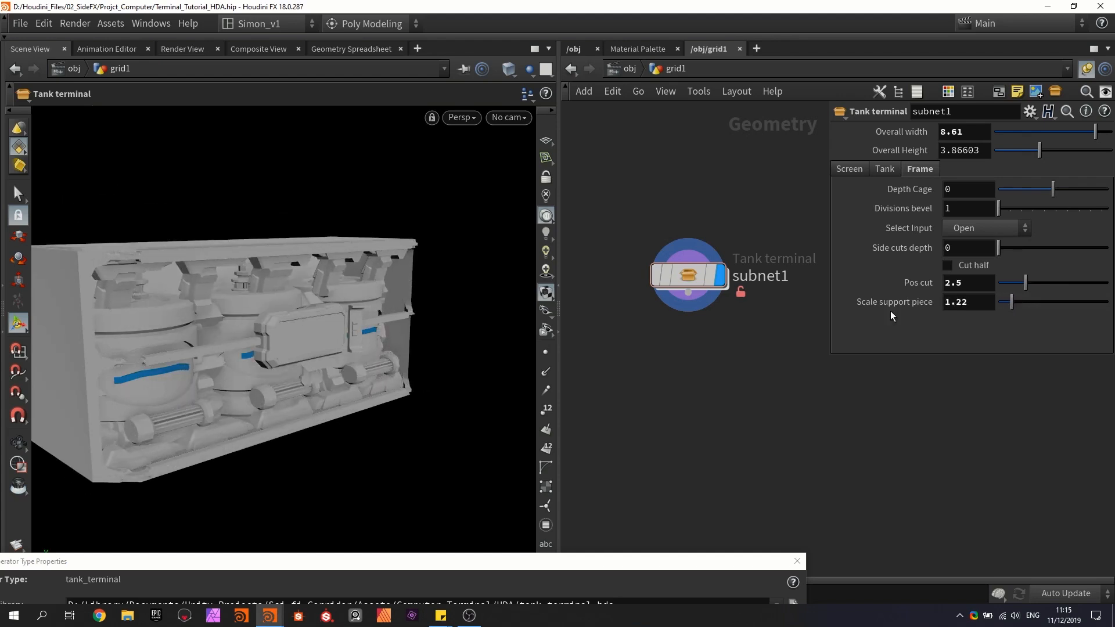
pyautogui.keyDown('alt'); pyautogui.moveTo(351, 307); pyautogui.dragTo(325, 290); pyautogui.keyUp('alt')
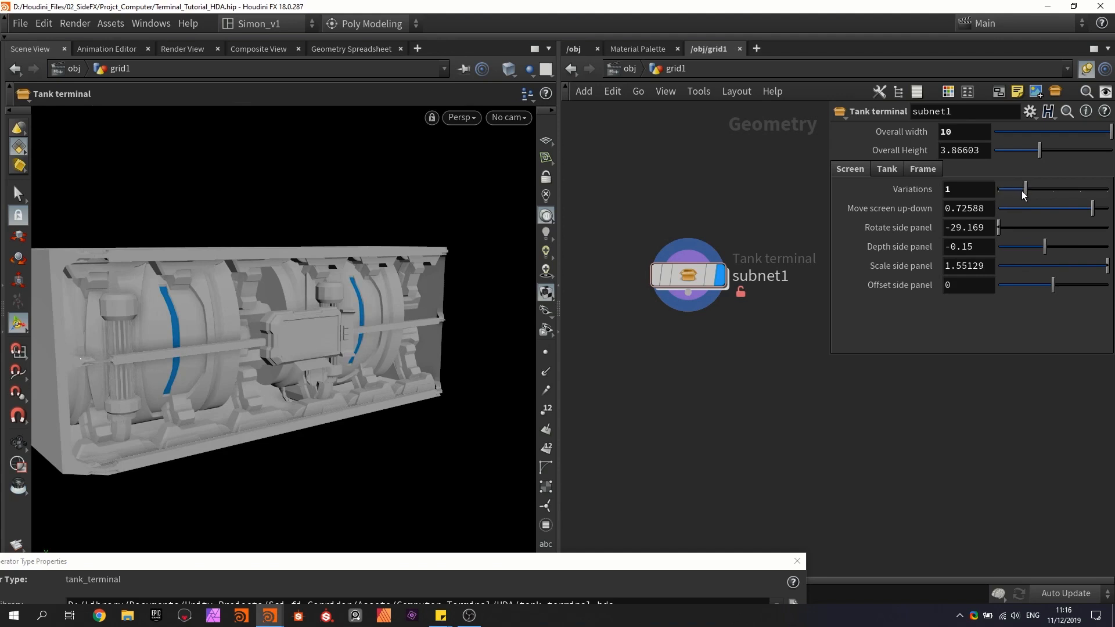
# Step: Test the asset with Overall width 10, Variations 2 and Move screen up-down 0.94
pyautogui.moveTo(1023, 194)
pyautogui.mouseDown()
pyautogui.moveTo(1104, 190)
pyautogui.moveTo(1002, 169)
pyautogui.moveTo(1058, 176)
pyautogui.moveTo(1064, 200)
pyautogui.moveTo(1026, 200)
pyautogui.mouseUp()
pyautogui.moveTo(348, 278)
pyautogui.keyDown('alt'); pyautogui.mouseDown()
pyautogui.moveTo(389, 273)
pyautogui.moveTo(351, 281)
pyautogui.mouseUp(); pyautogui.keyUp('alt')
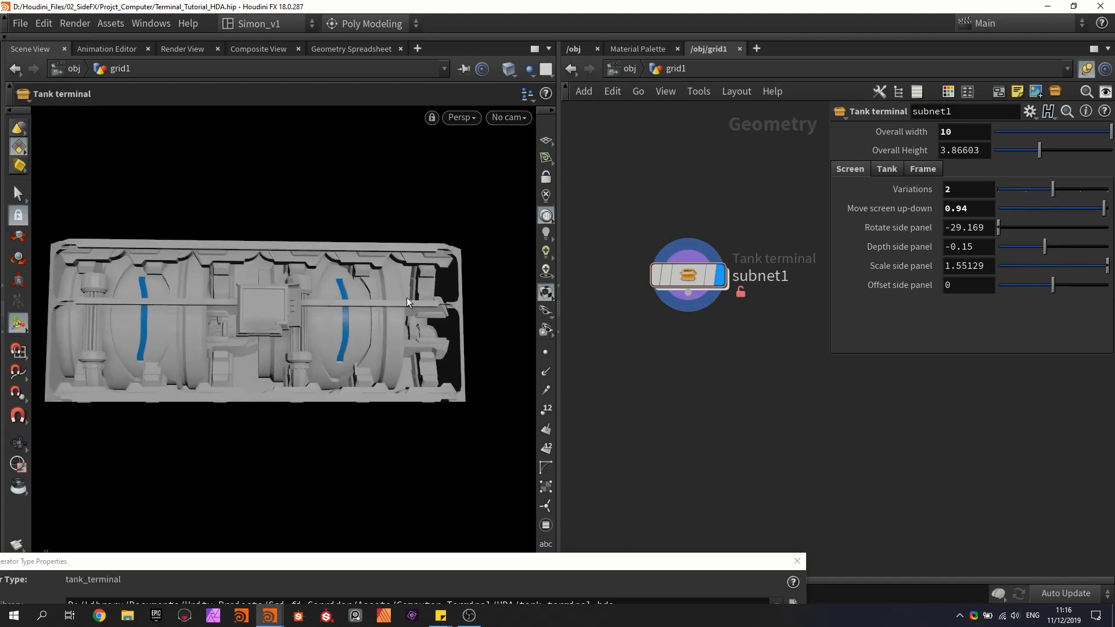
pyautogui.moveTo(353, 566); pyautogui.dragTo(396, 44)
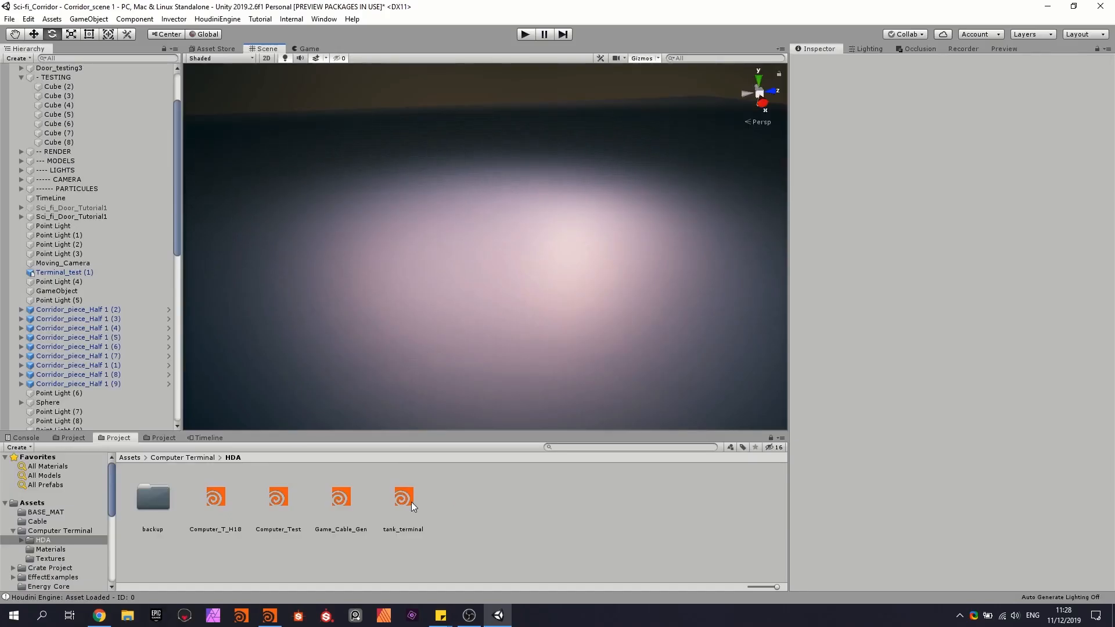
# Step: Place the tank_terminal HDA in the Unity corridor scene and rotate it about -90 degrees around Y
pyautogui.moveTo(411, 502); pyautogui.dragTo(475, 324)
pyautogui.moveTo(517, 231); pyautogui.dragTo(663, 179)
pyautogui.press('e')
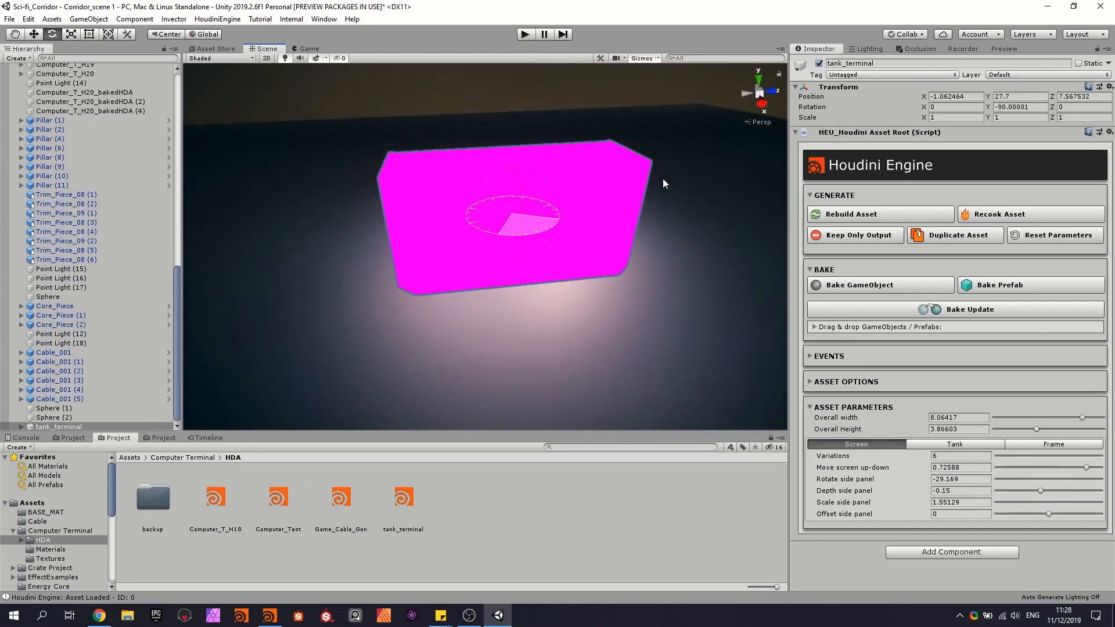
# Step: Try to apply the base color material from the BASE_MAT folder to the tank terminal in the scene
pyautogui.keyDown('alt'); pyautogui.moveTo(635, 229); pyautogui.dragTo(624, 188); pyautogui.keyUp('alt')
pyautogui.press('s')
pyautogui.moveTo(624, 188); pyautogui.dragTo(593, 218, button='right')
pyautogui.press('w')
pyautogui.click(72, 439)
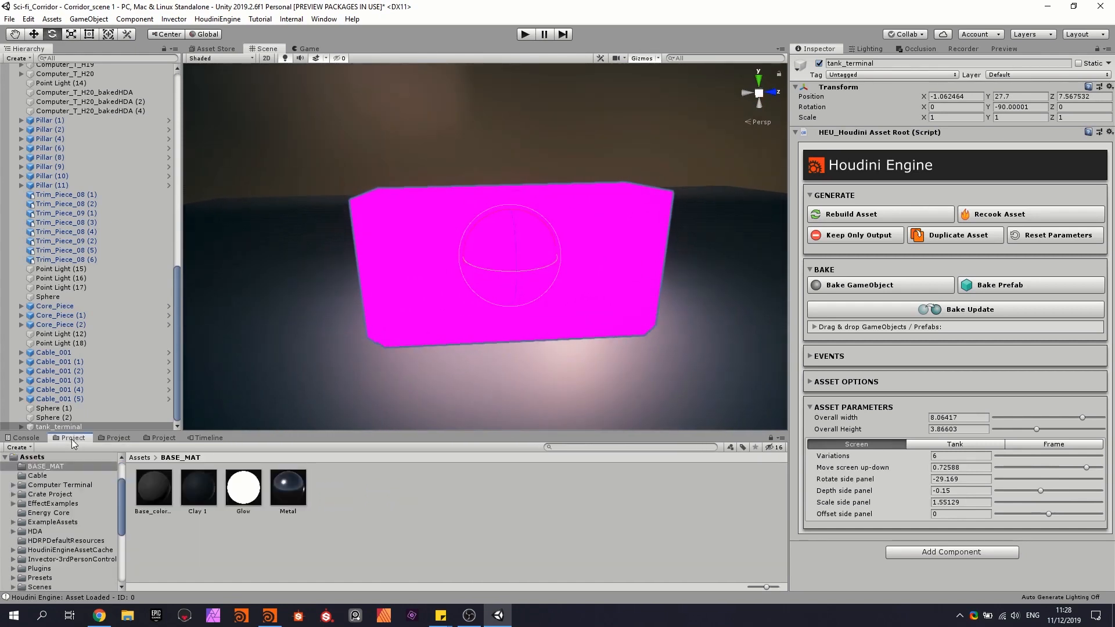
pyautogui.moveTo(154, 487); pyautogui.dragTo(450, 216)
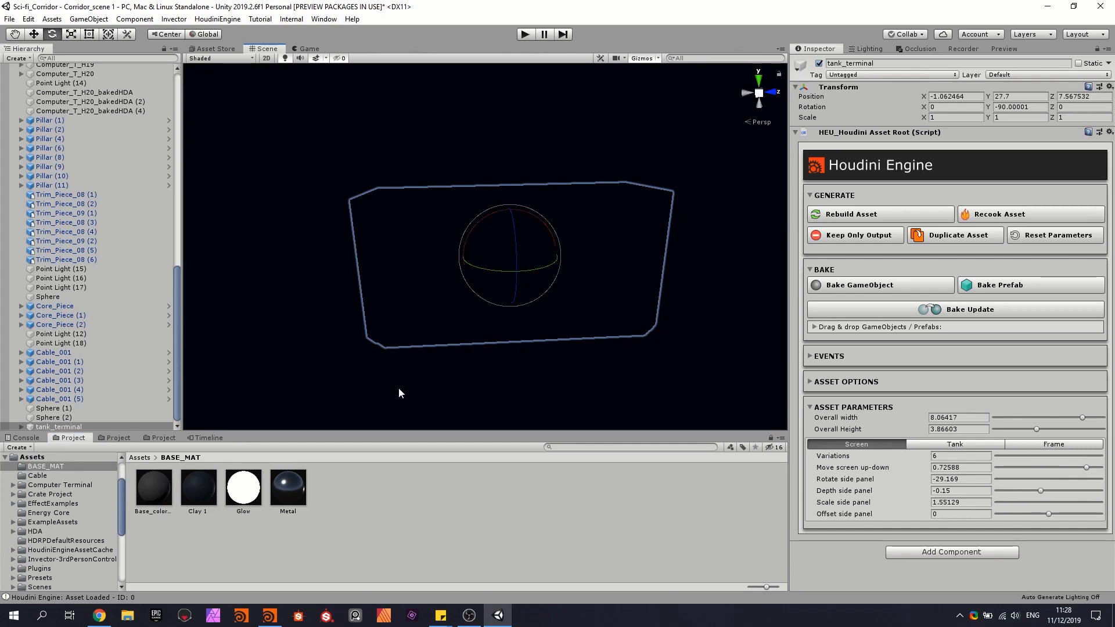
# Step: Switch to Houdini and insert a Normal node between merge12 and output0 with a Cusp Angle of 30
pyautogui.click(269, 614)
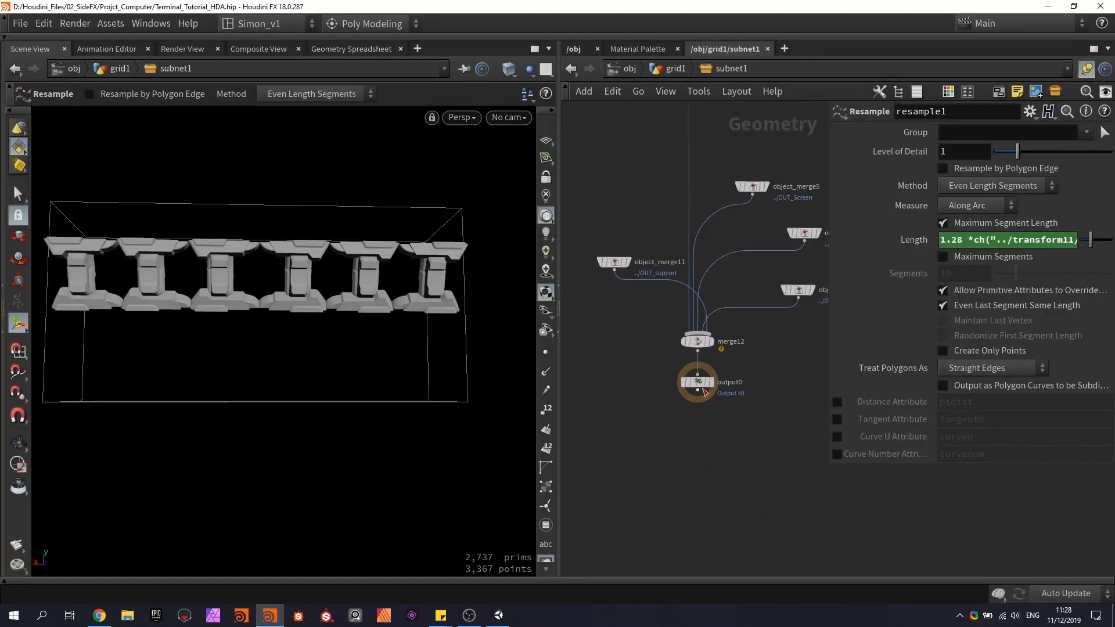
pyautogui.moveTo(700, 394); pyautogui.dragTo(700, 466)
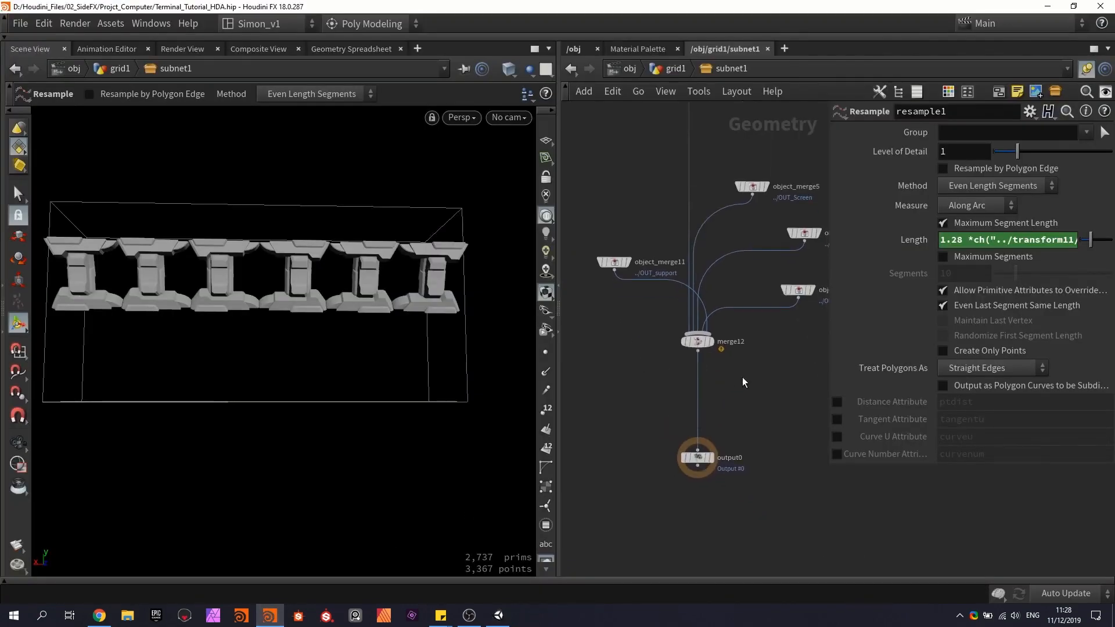
pyautogui.press('Tab')
pyautogui.write('no')
pyautogui.press('Return')
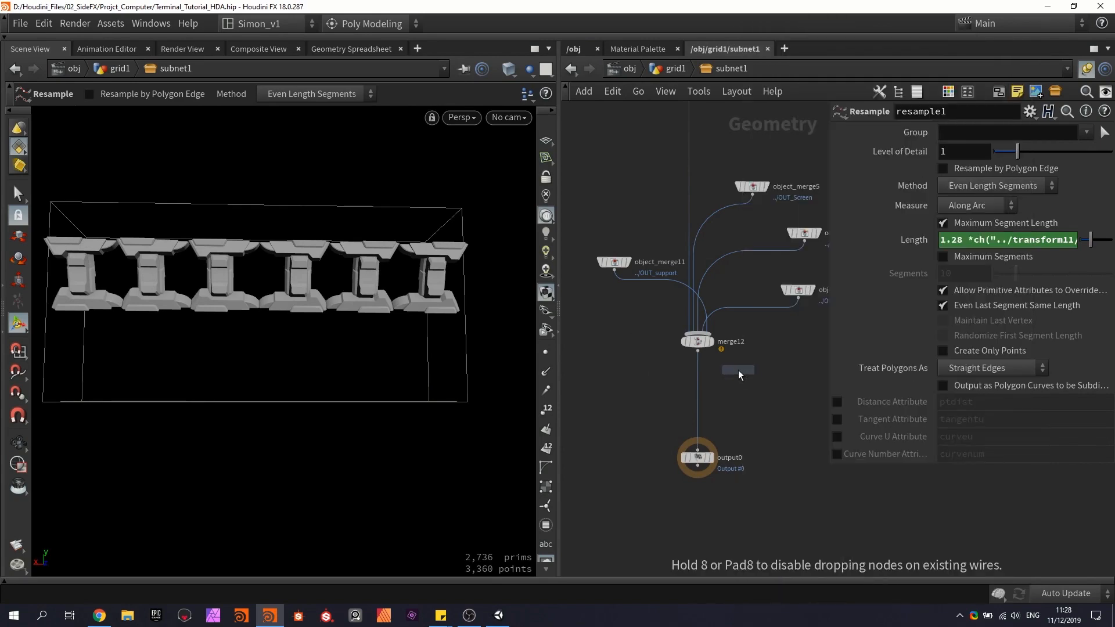
pyautogui.click(701, 381)
pyautogui.scroll(3, 701, 380)
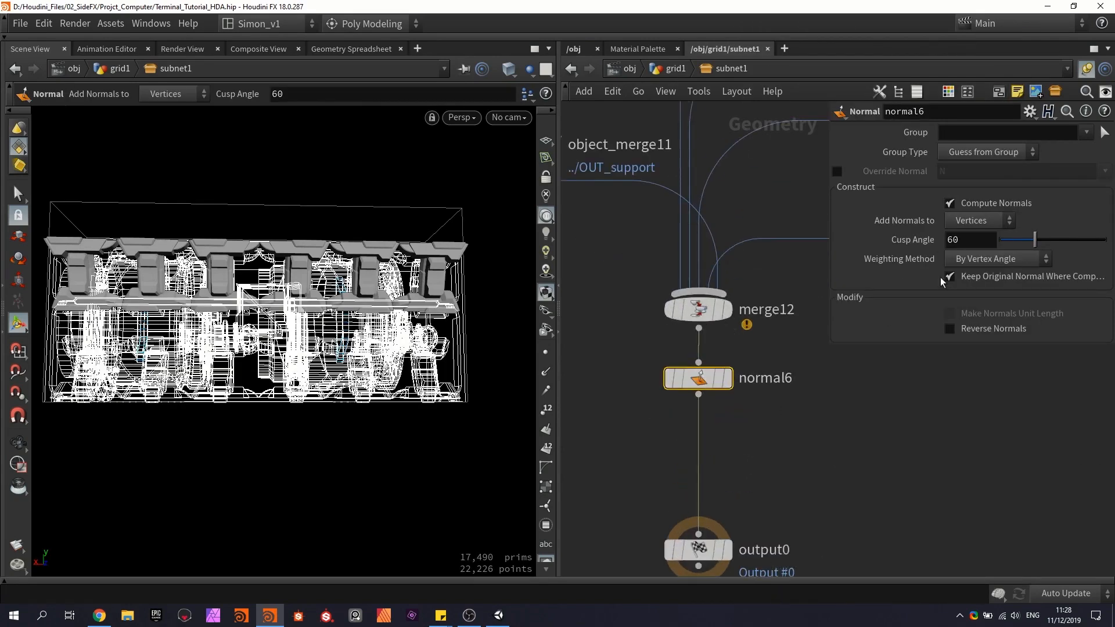
pyautogui.write('30')
pyautogui.press('Return')
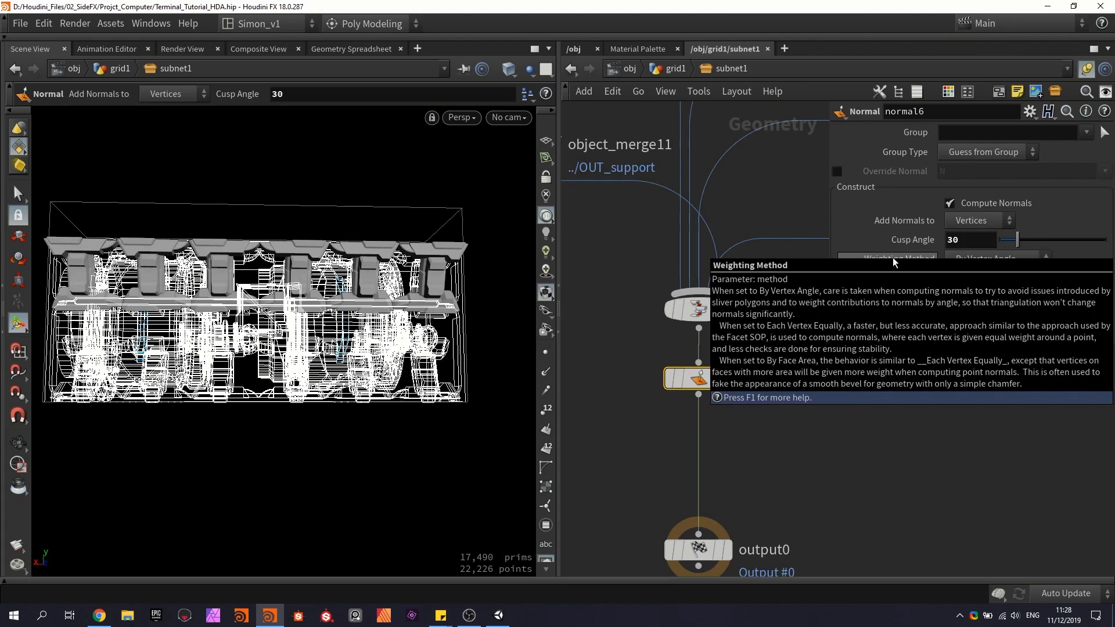
# Step: Insert a Divide node between normal6 and output0, with Don't Generate Slivers and Avoid Small Angles enabled
pyautogui.press('Tab')
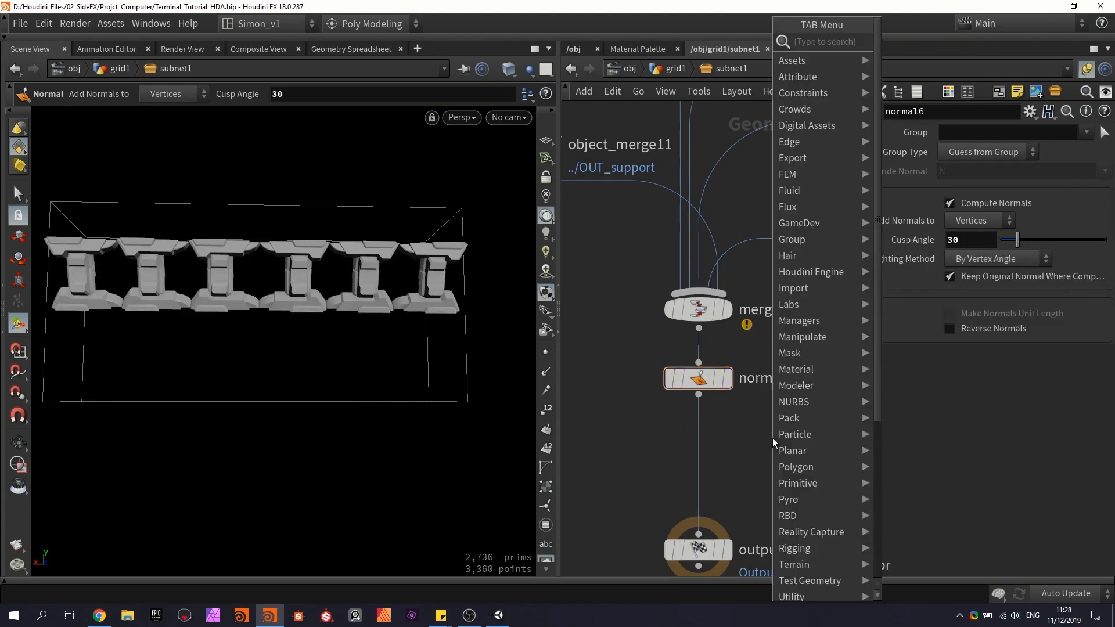
pyautogui.write('divi')
pyautogui.press('Return')
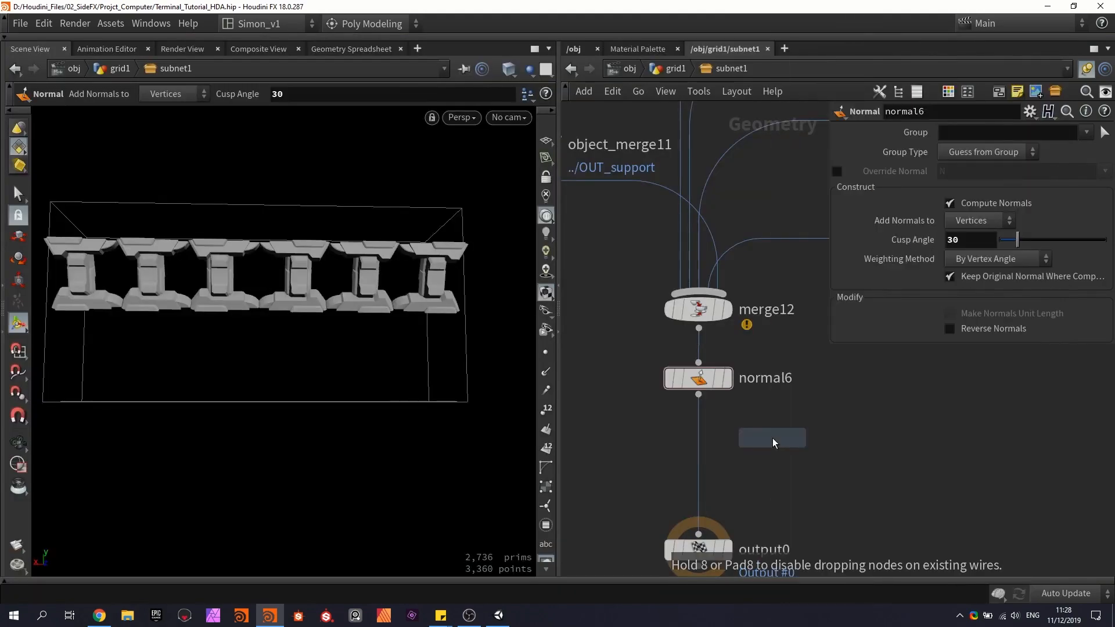
pyautogui.click(702, 450)
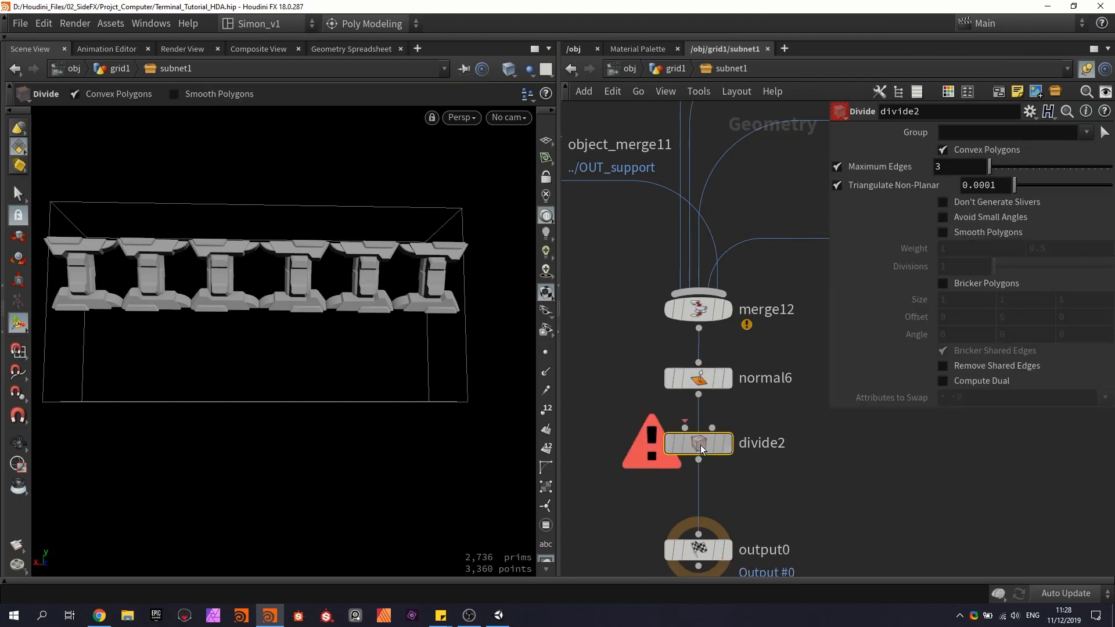
pyautogui.click(969, 203)
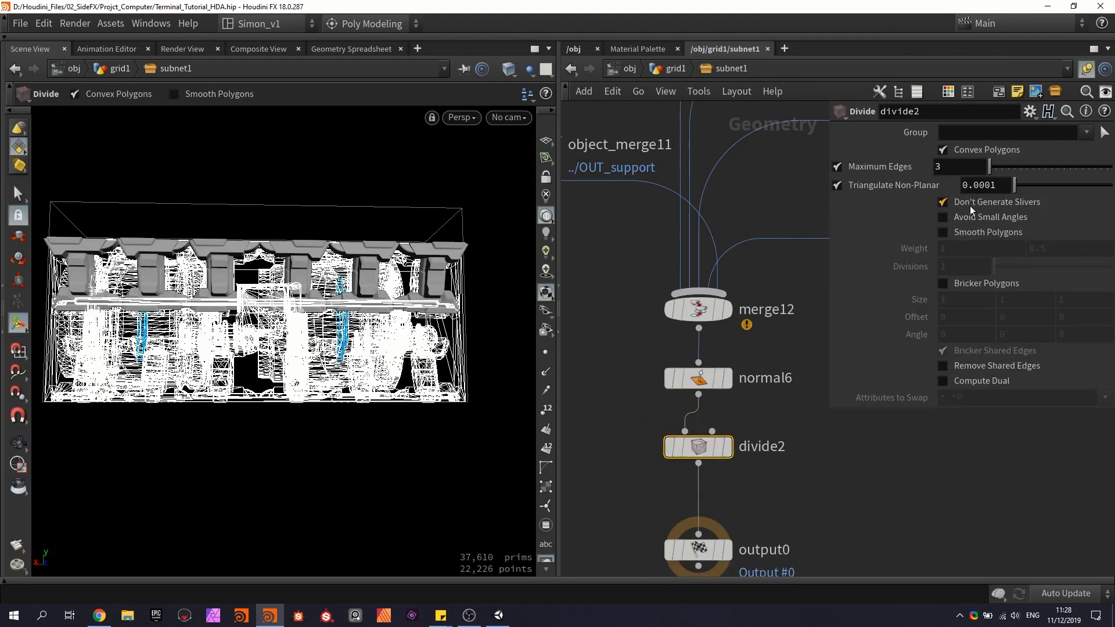
pyautogui.click(969, 218)
pyautogui.click(793, 496)
# Step: Display output0 and save the tank_terminal asset definition
pyautogui.moveTo(778, 460); pyautogui.dragTo(762, 349, button='middle')
pyautogui.click(713, 442)
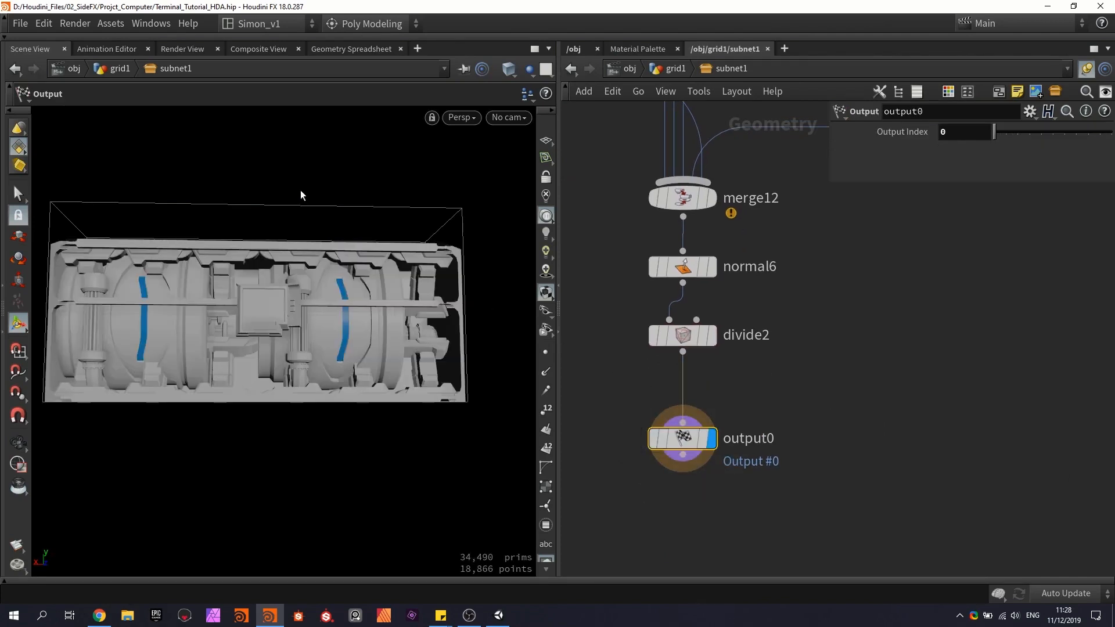
pyautogui.click(110, 24)
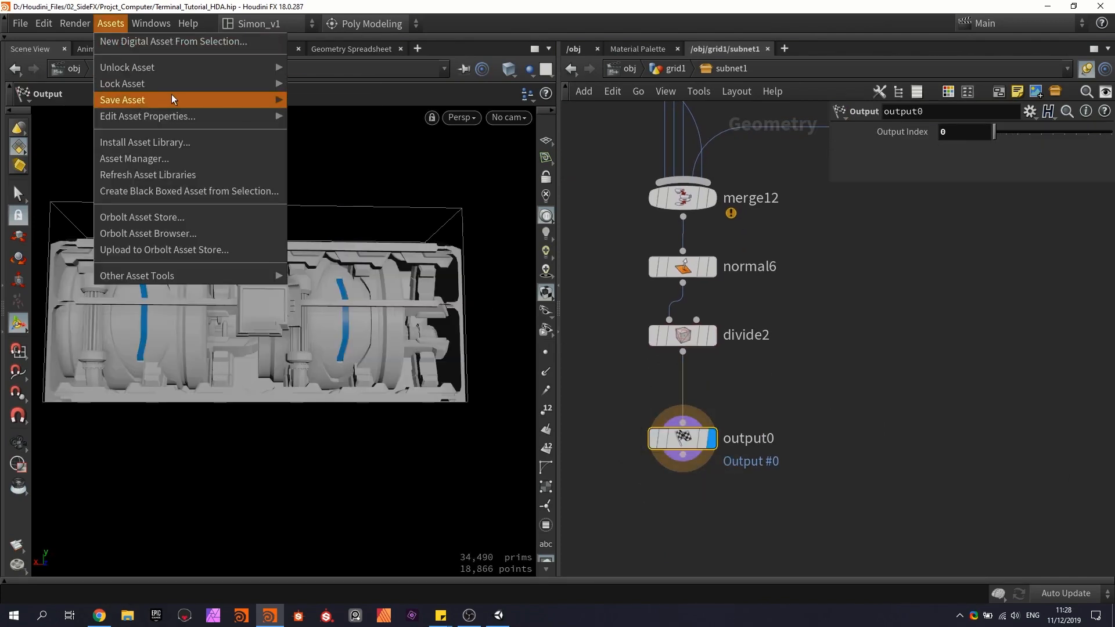
pyautogui.moveTo(267, 100)
pyautogui.click(326, 100)
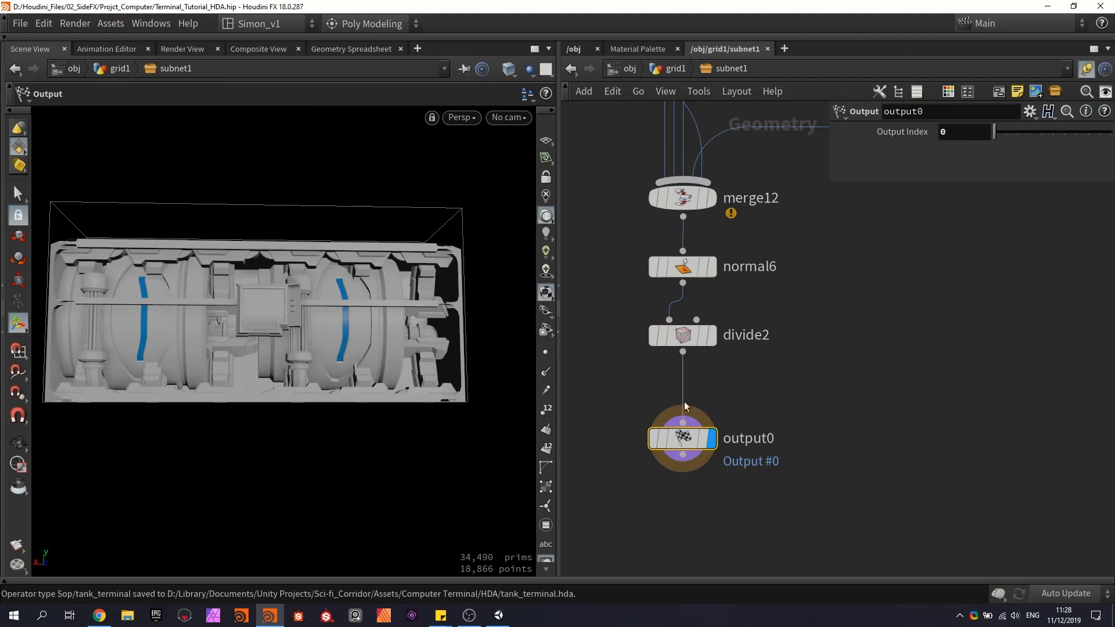
# Step: Switch to Unity, rebuild the tank_terminal asset and apply the base color material from BASE_MAT to it
pyautogui.click(498, 615)
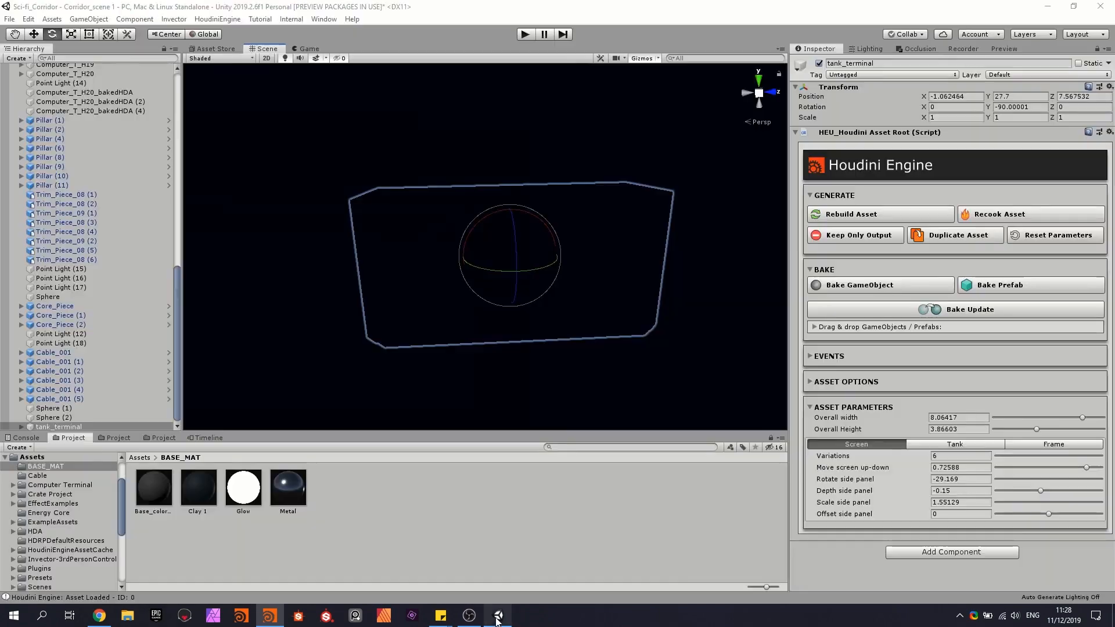
pyautogui.click(855, 215)
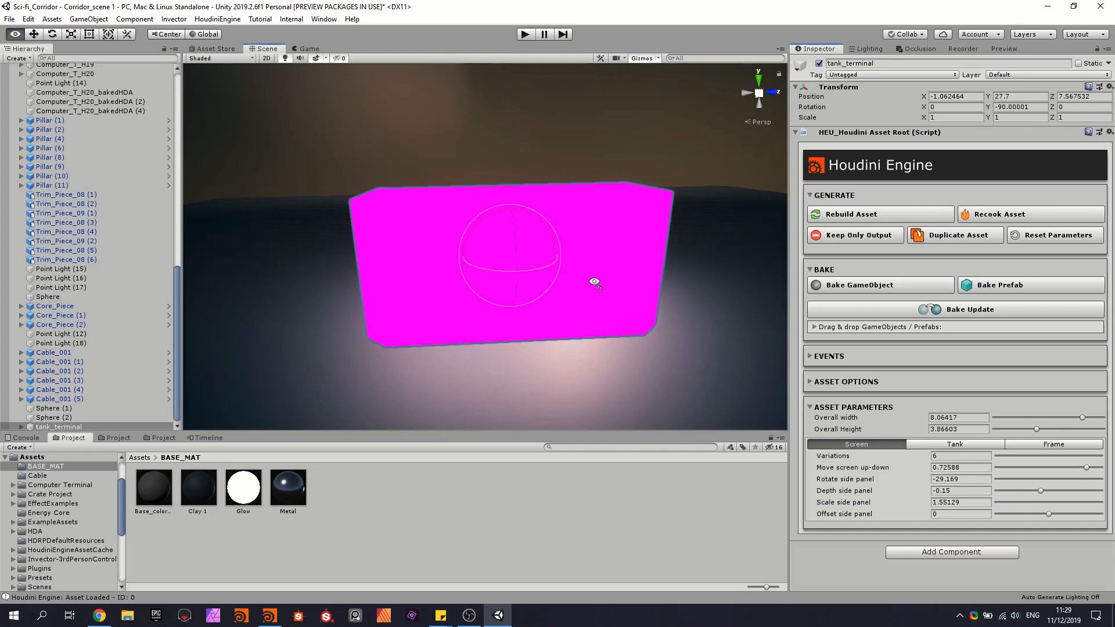
pyautogui.keyDown('alt'); pyautogui.moveTo(592, 278); pyautogui.dragTo(566, 275); pyautogui.keyUp('alt')
pyautogui.moveTo(140, 500); pyautogui.dragTo(275, 364)
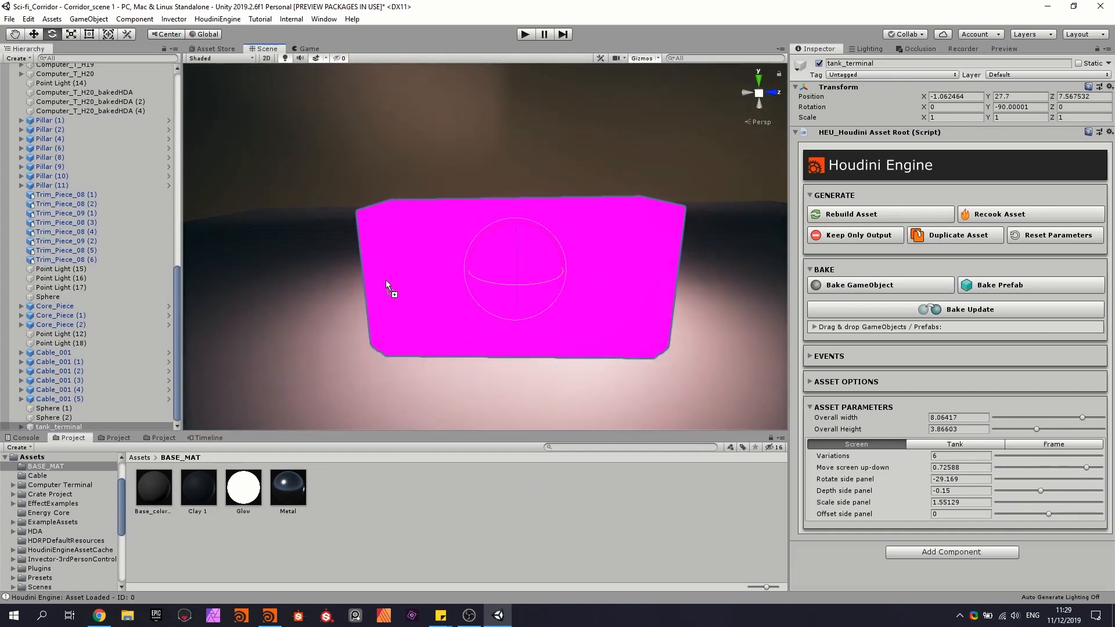
pyautogui.moveTo(385, 280); pyautogui.dragTo(386, 279)
pyautogui.moveTo(535, 242)
pyautogui.keyDown('alt'); pyautogui.mouseDown()
pyautogui.moveTo(584, 228)
pyautogui.moveTo(555, 189)
pyautogui.moveTo(560, 250)
pyautogui.moveTo(553, 231)
pyautogui.mouseUp(); pyautogui.keyUp('alt')
pyautogui.scroll(4, 554, 189)
pyautogui.click(562, 245)
pyautogui.scroll(-4, 560, 250)
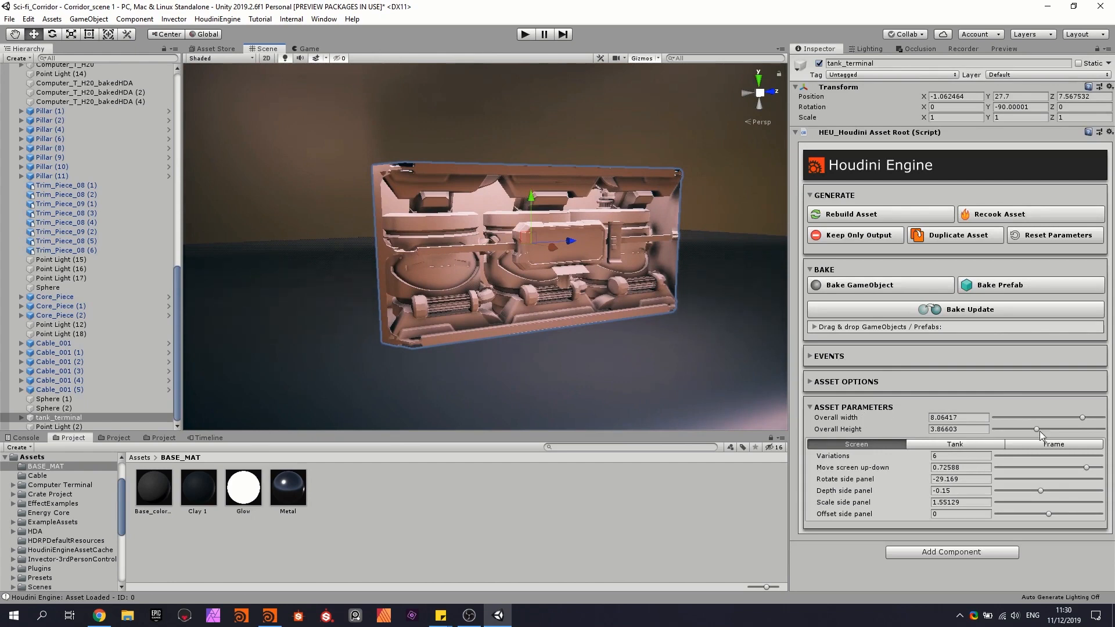
# Step: Set the tank_terminal asset's Overall width to about 9.68 and its Overall Height to about 8.67
pyautogui.click(1101, 418)
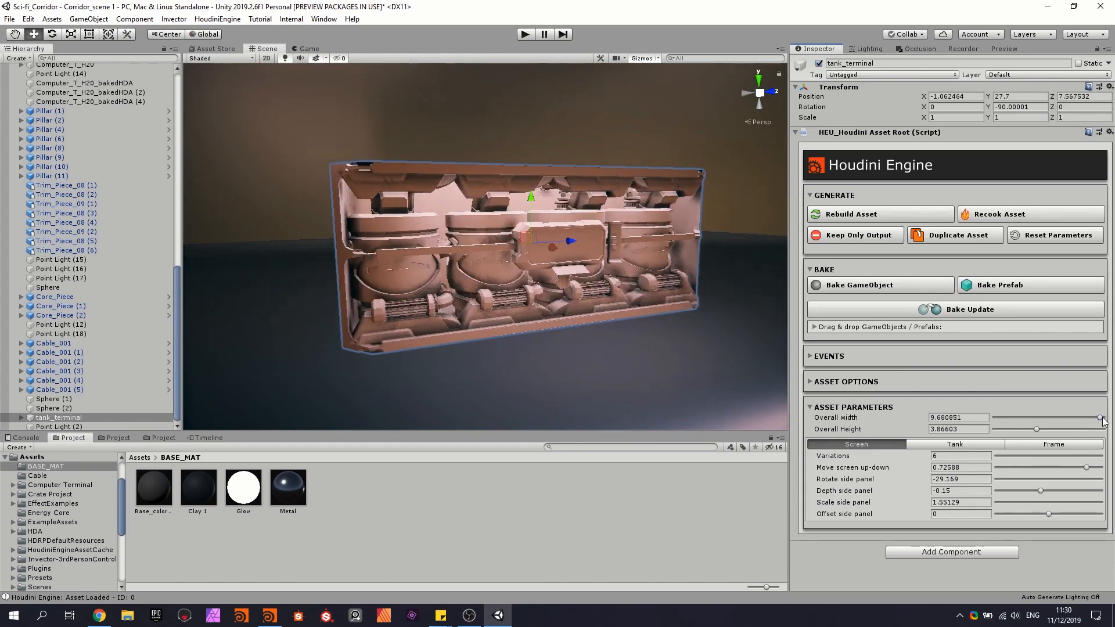
pyautogui.moveTo(1038, 428); pyautogui.dragTo(1085, 426)
pyautogui.click(1089, 429)
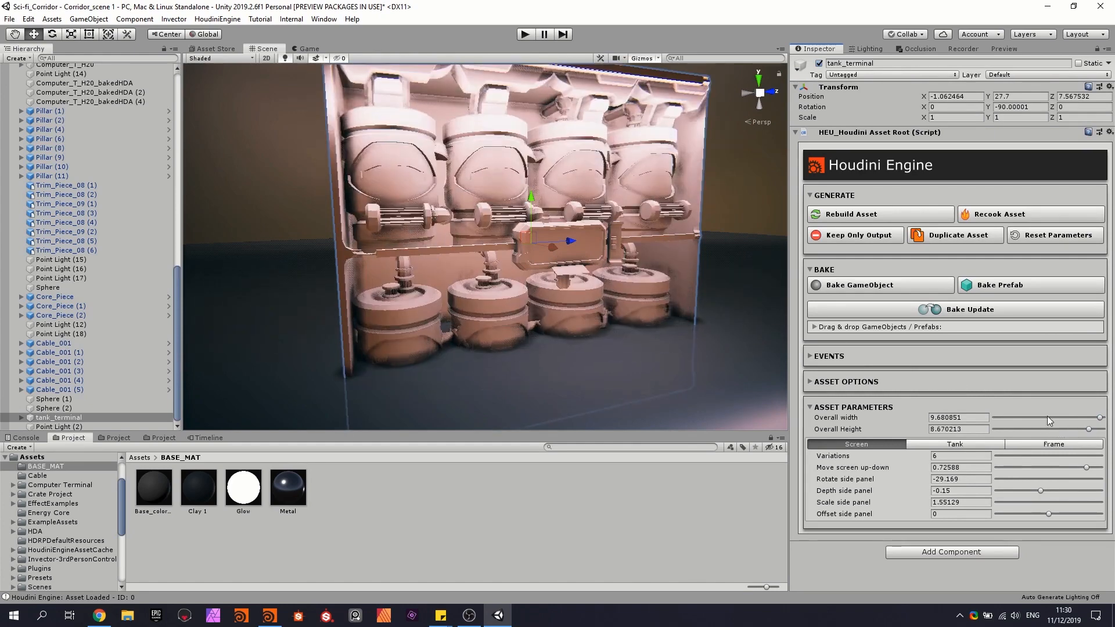
# Step: Raise tank_terminal to a Y position of 28.42 and reduce its Overall Height to about 4.15
pyautogui.scroll(-3, 512, 217)
pyautogui.moveTo(527, 213); pyautogui.dragTo(527, 159)
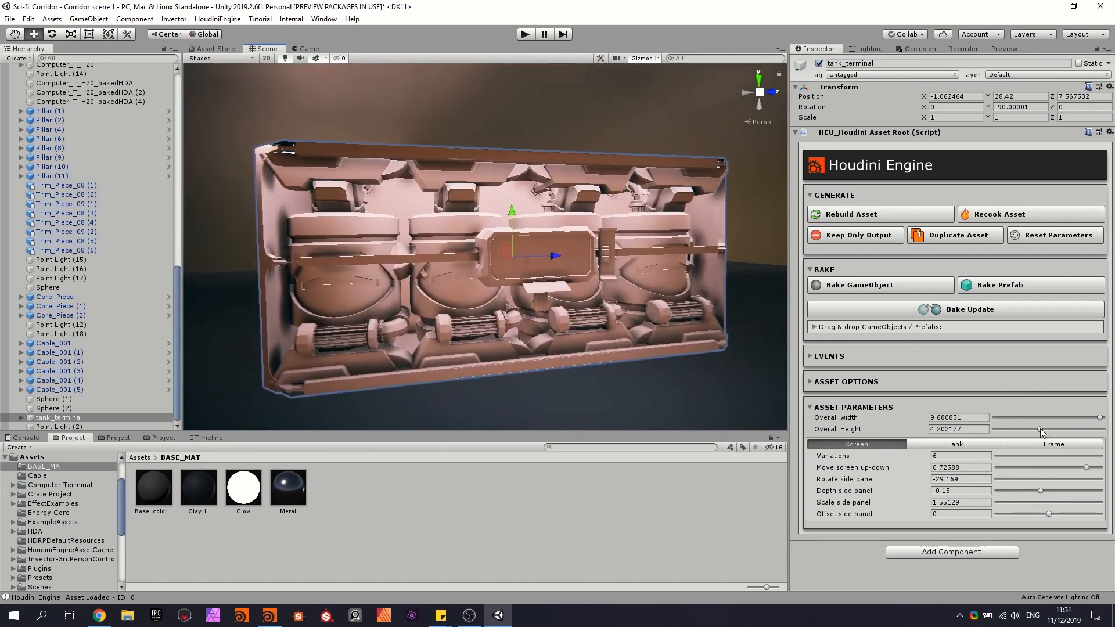
pyautogui.moveTo(1040, 429)
pyautogui.mouseDown()
pyautogui.moveTo(1065, 428)
pyautogui.moveTo(1040, 428)
pyautogui.mouseUp()
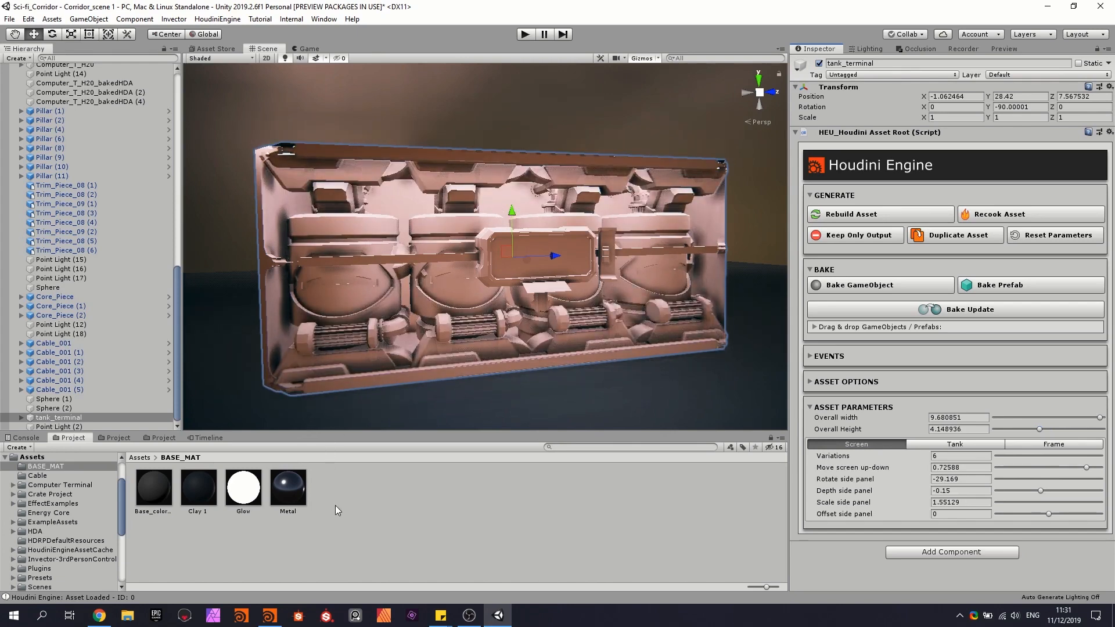
# Step: Switch to Houdini and examine the node groups inside subnet1 down to the final output chain
pyautogui.click(266, 617)
pyautogui.scroll(-5, 676, 278)
pyautogui.moveTo(760, 263); pyautogui.dragTo(822, 413, button='middle')
pyautogui.scroll(-4, 823, 414)
pyautogui.scroll(-2, 779, 375)
pyautogui.moveTo(724, 293); pyautogui.dragTo(755, 406, button='middle')
pyautogui.scroll(-1, 754, 406)
pyautogui.moveTo(708, 274); pyautogui.dragTo(700, 383, button='middle')
pyautogui.scroll(4, 717, 208)
pyautogui.moveTo(763, 300); pyautogui.dragTo(759, 199, button='middle')
pyautogui.scroll(-4, 758, 206)
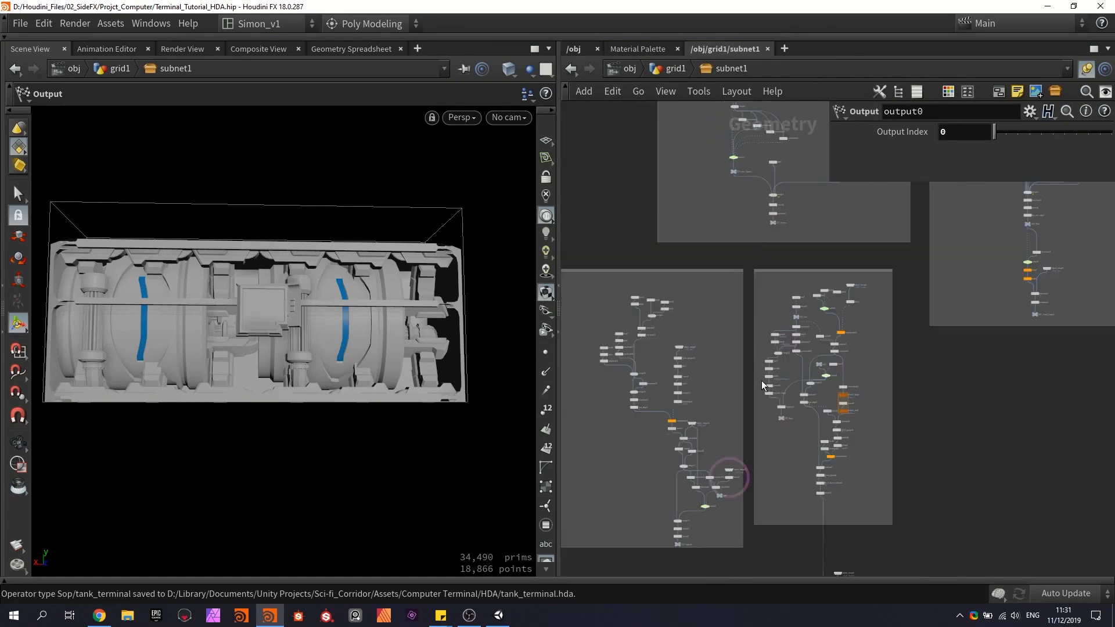
pyautogui.moveTo(811, 277); pyautogui.dragTo(740, 382, button='middle')
pyautogui.scroll(6, 622, 182)
pyautogui.moveTo(615, 174); pyautogui.dragTo(633, 219, button='middle')
# Step: Select the Divide and output0 nodes ending the subnet1 network, and save the Tank terminal asset definition
pyautogui.moveTo(701, 295); pyautogui.dragTo(697, 298)
pyautogui.moveTo(697, 298)
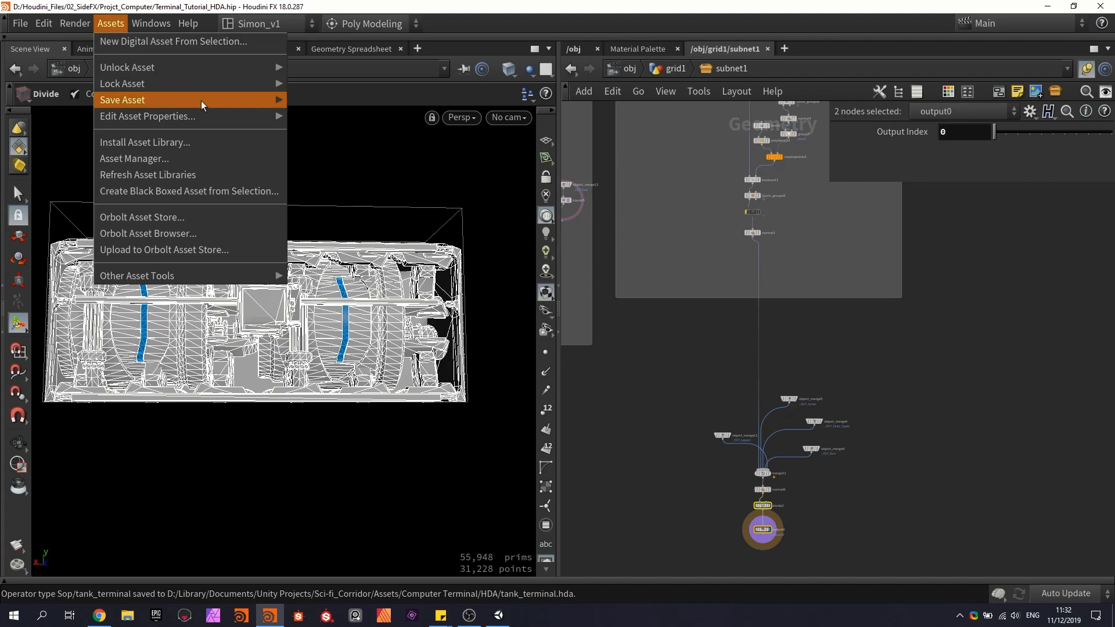
pyautogui.moveTo(235, 103)
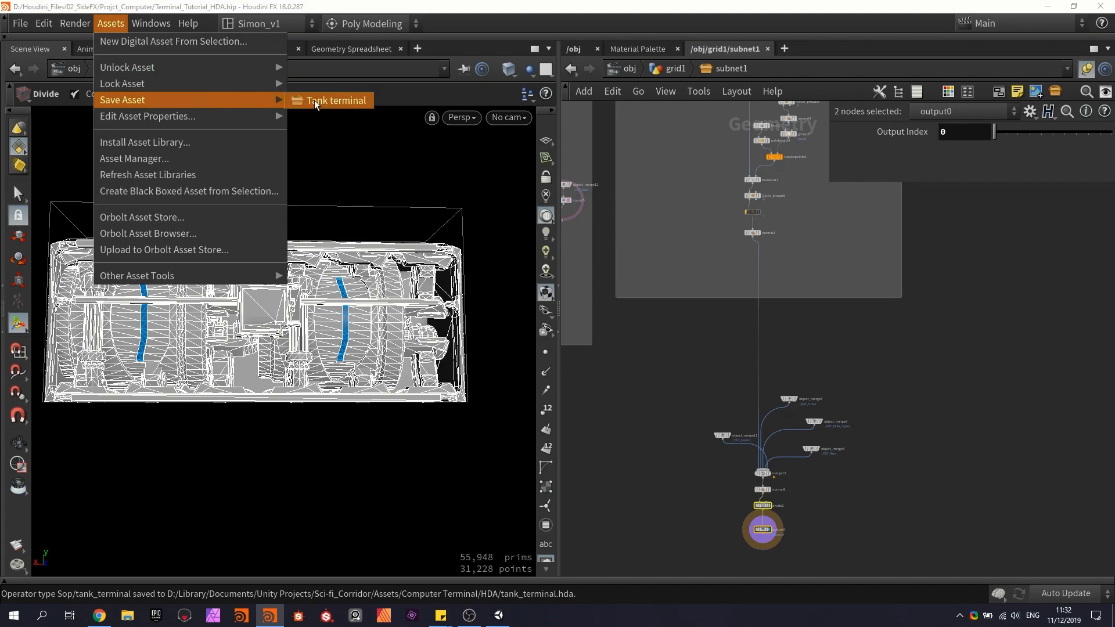
pyautogui.click(331, 101)
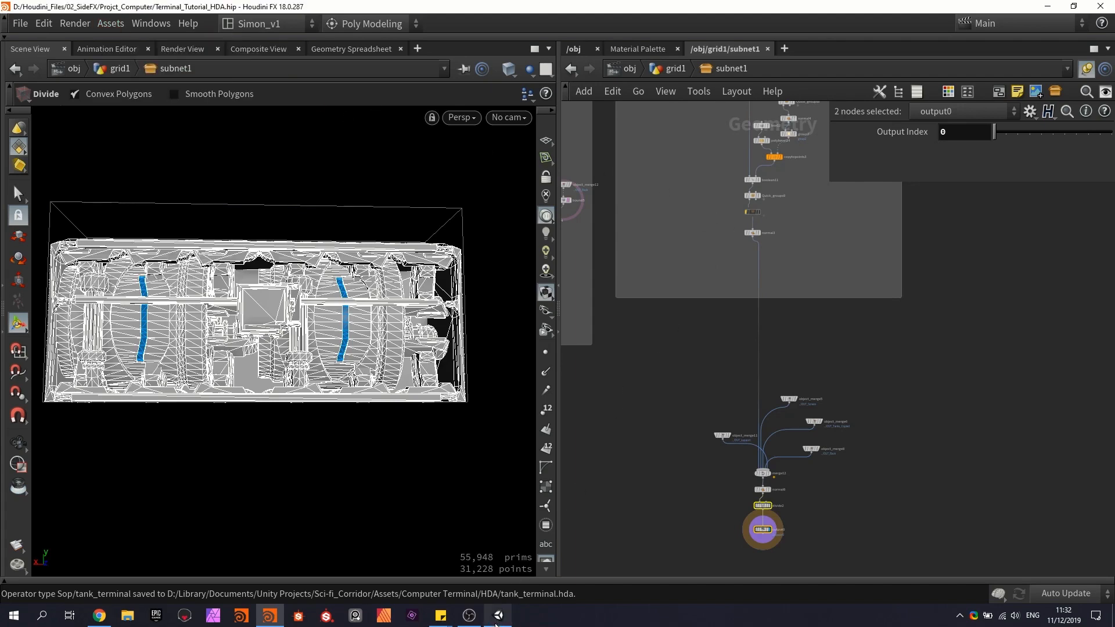
# Step: Switch to Unity, rebuild the tank_terminal asset and set its Overall Height to about 5.05
pyautogui.click(499, 615)
pyautogui.click(848, 215)
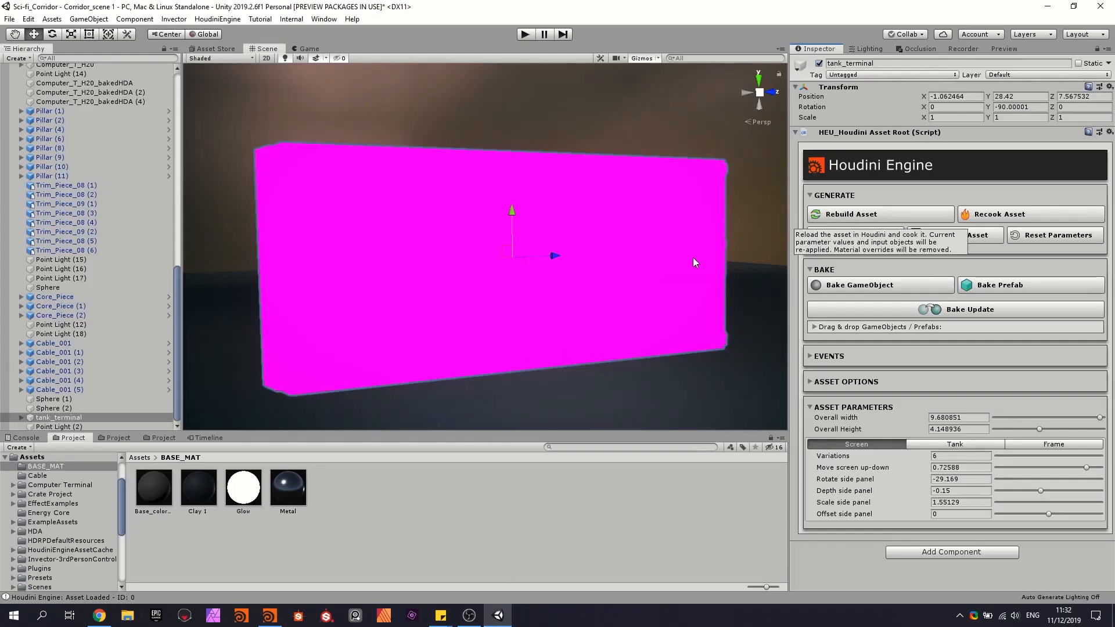
pyautogui.moveTo(1036, 428); pyautogui.dragTo(1052, 430)
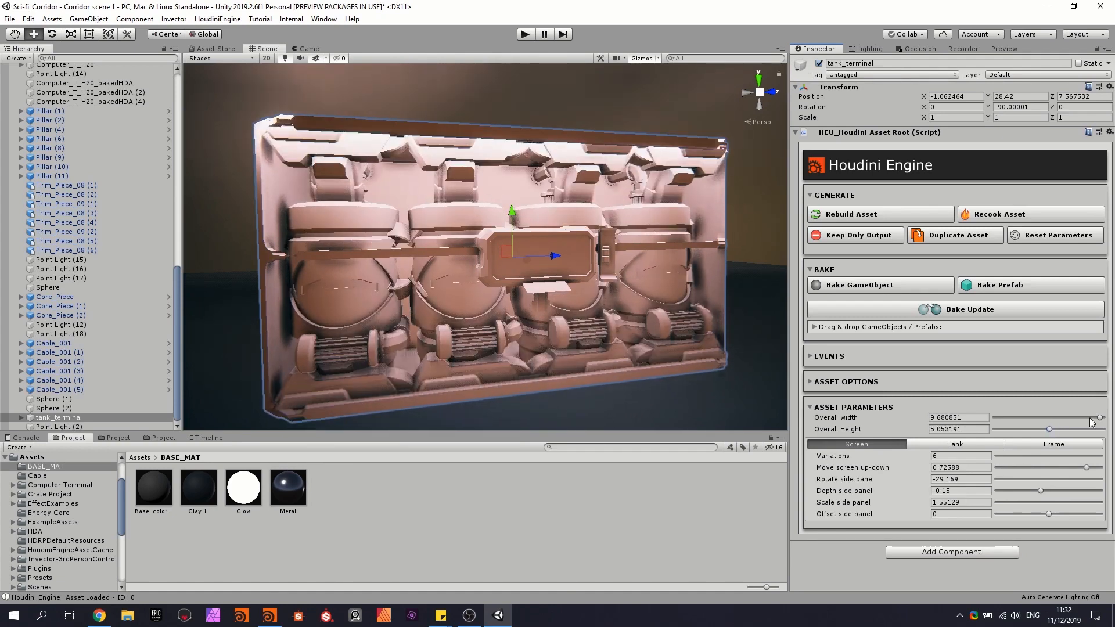